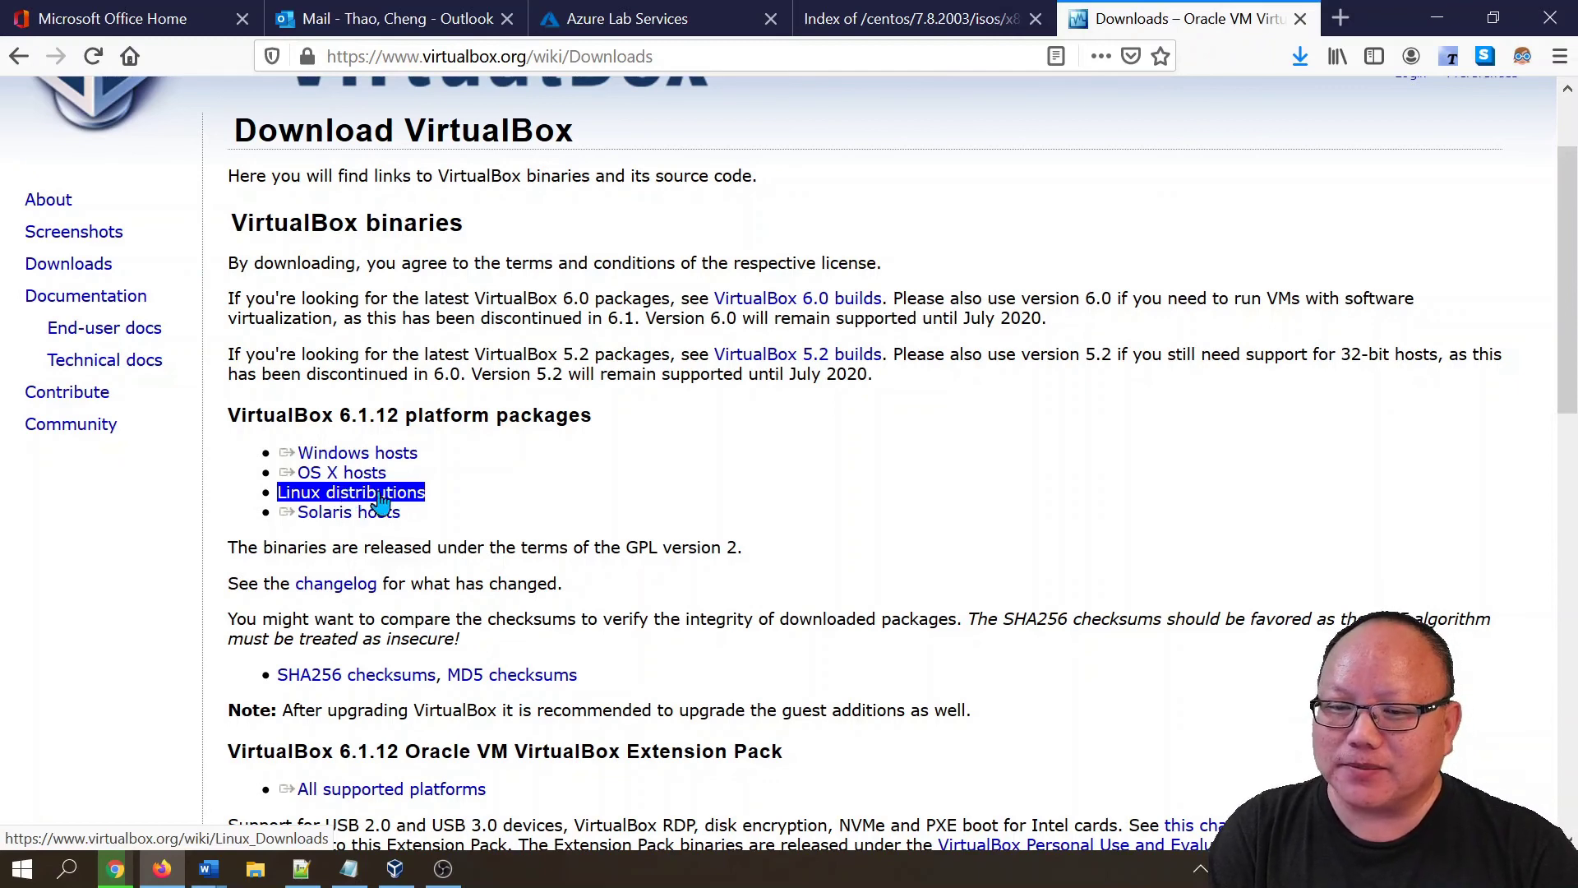
- Deselect the Linux distributions link and scroll back up to the 6.1.12 platform packages
click(563, 544)
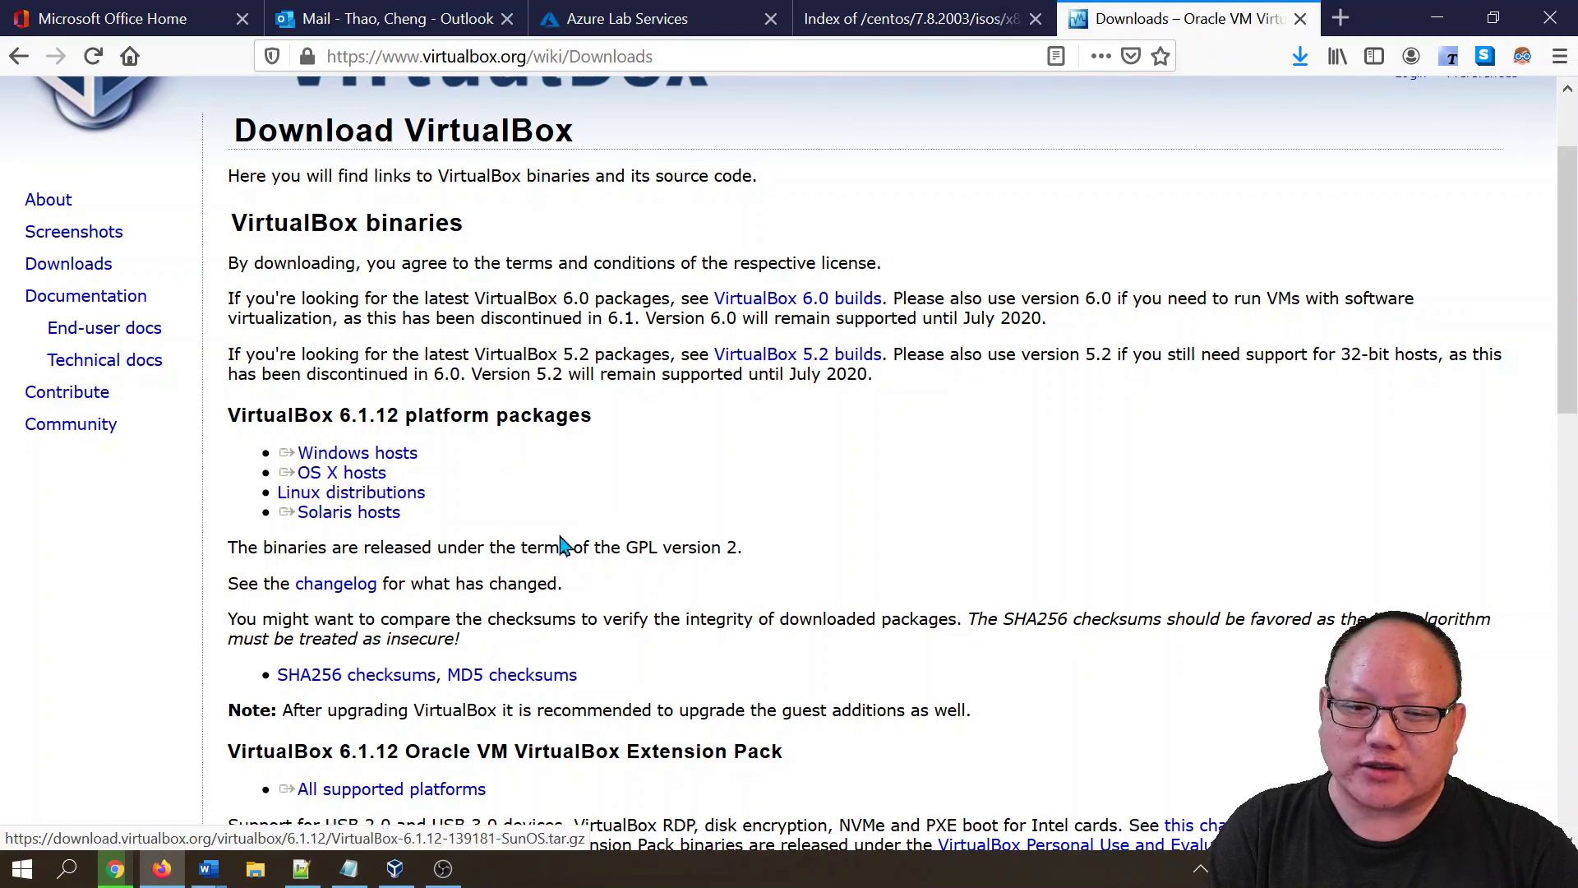
scroll(601, 609, up, 2)
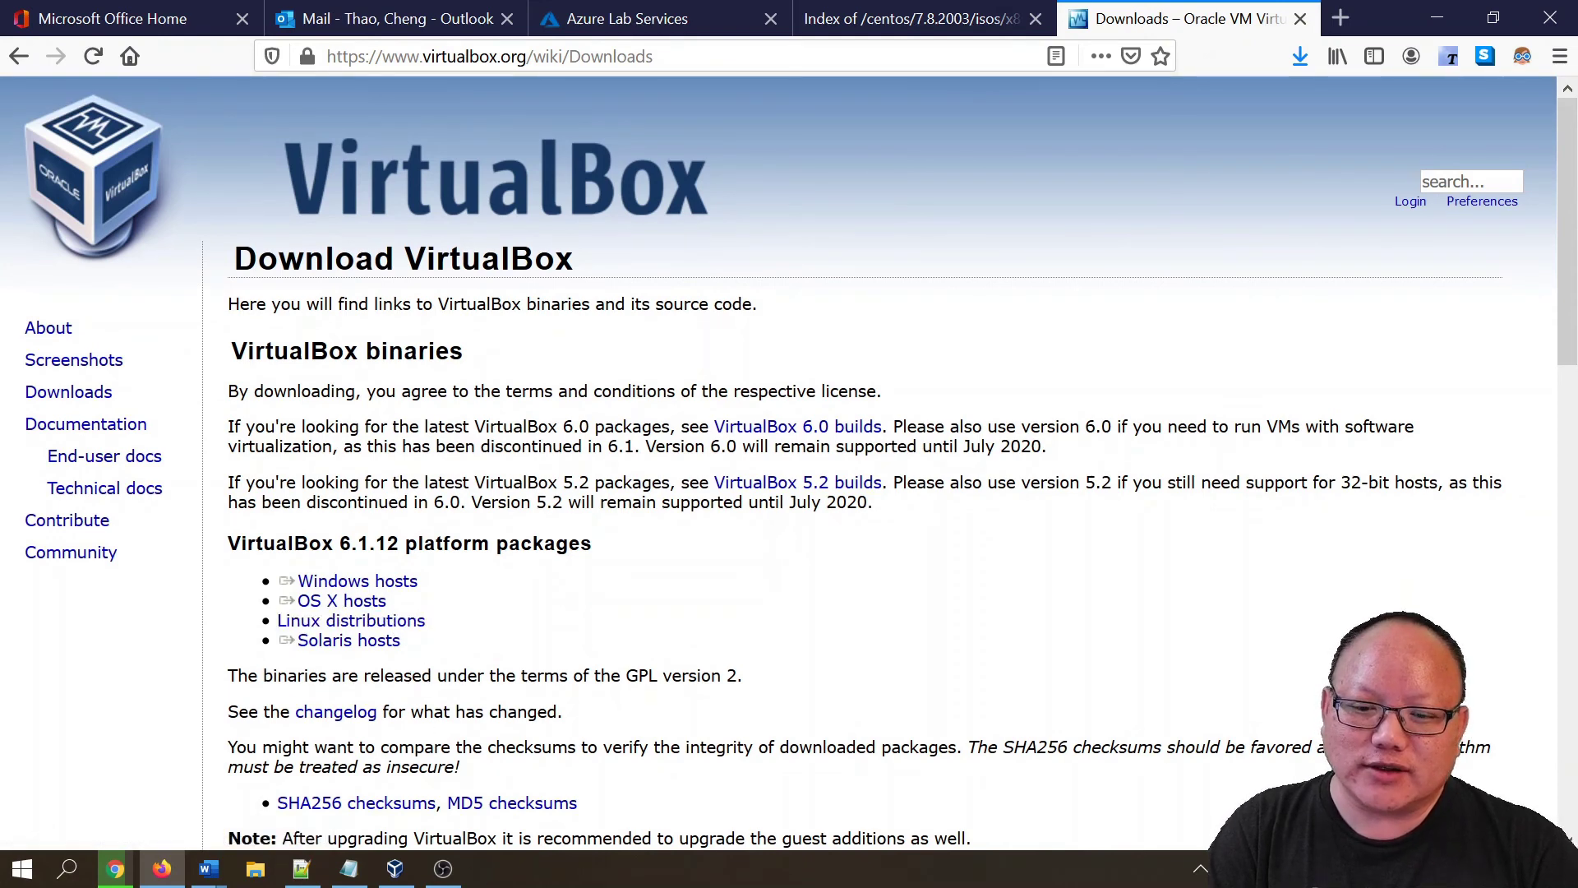
- Switch from Firefox to VirtualBox Manager and launch the Create Virtual Machine wizard
click(1437, 19)
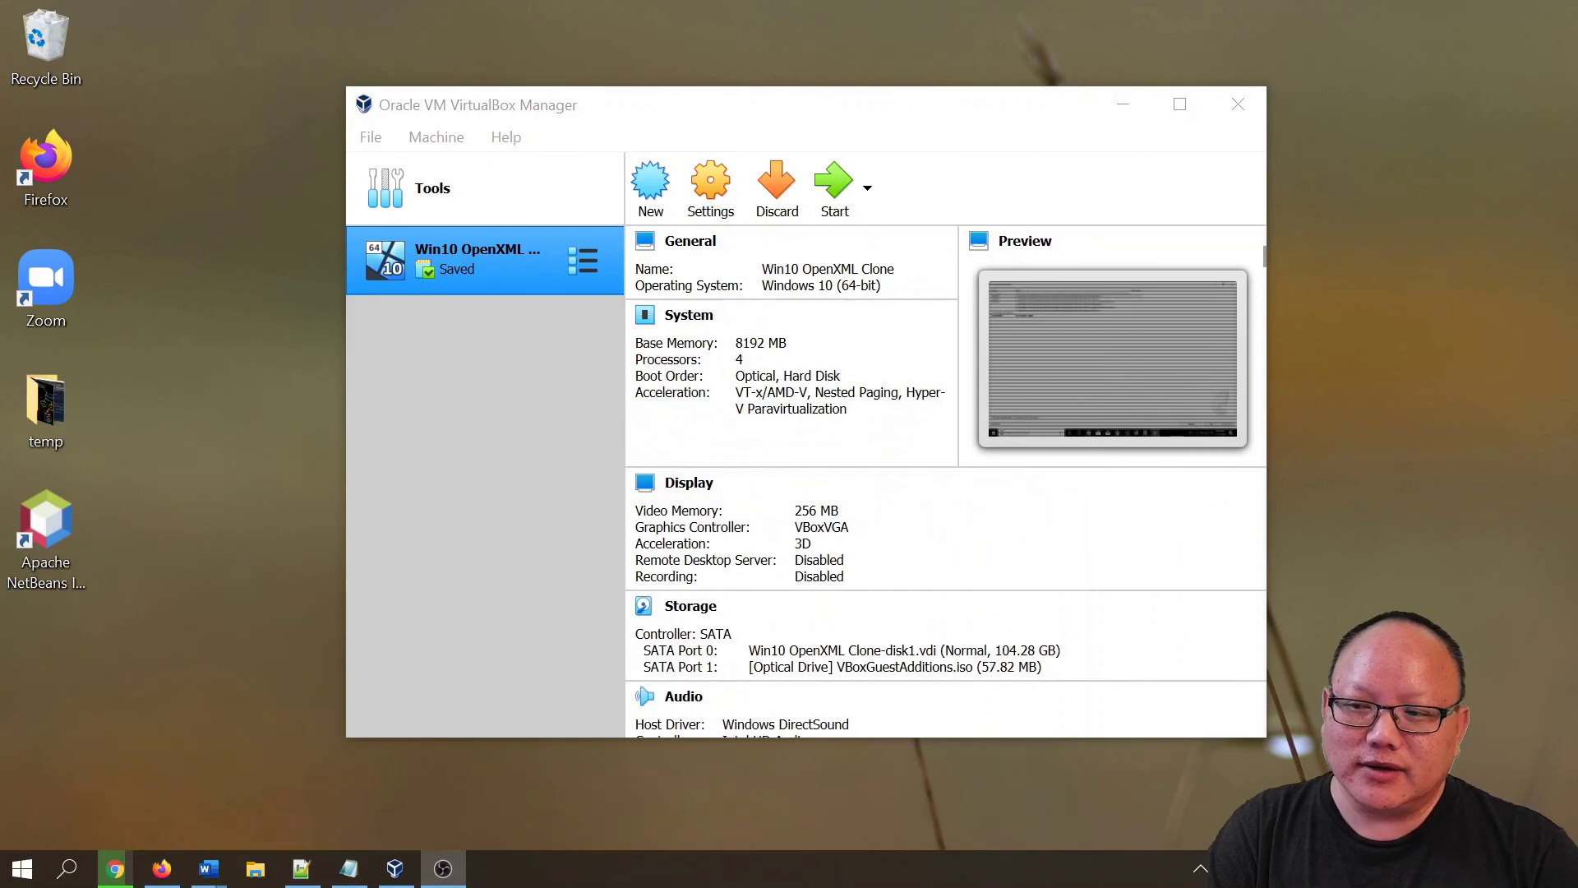
click(491, 462)
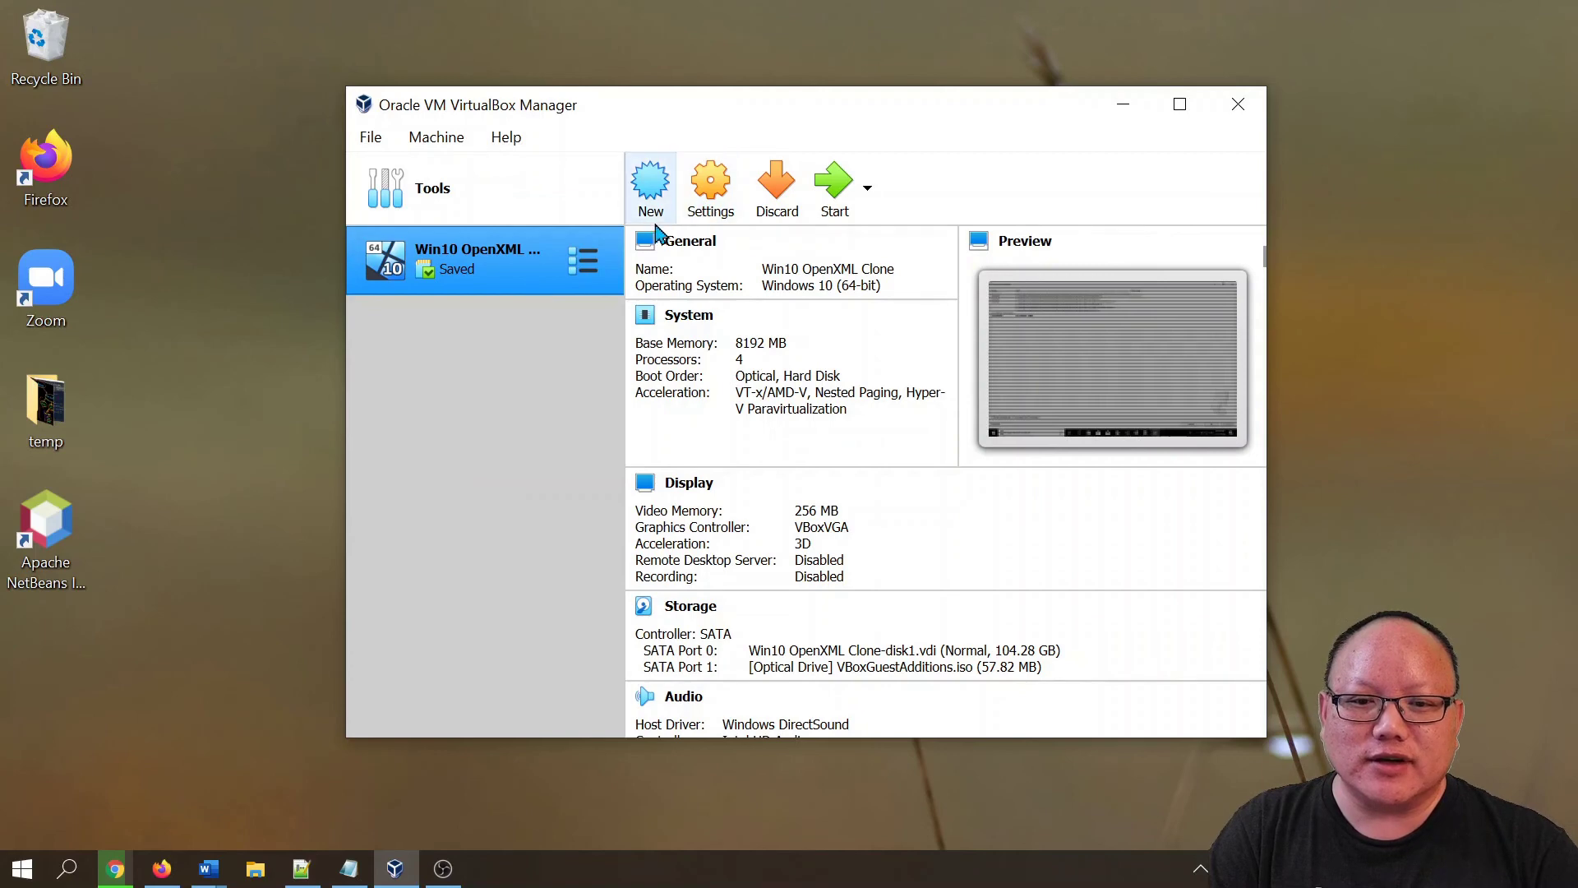
click(649, 189)
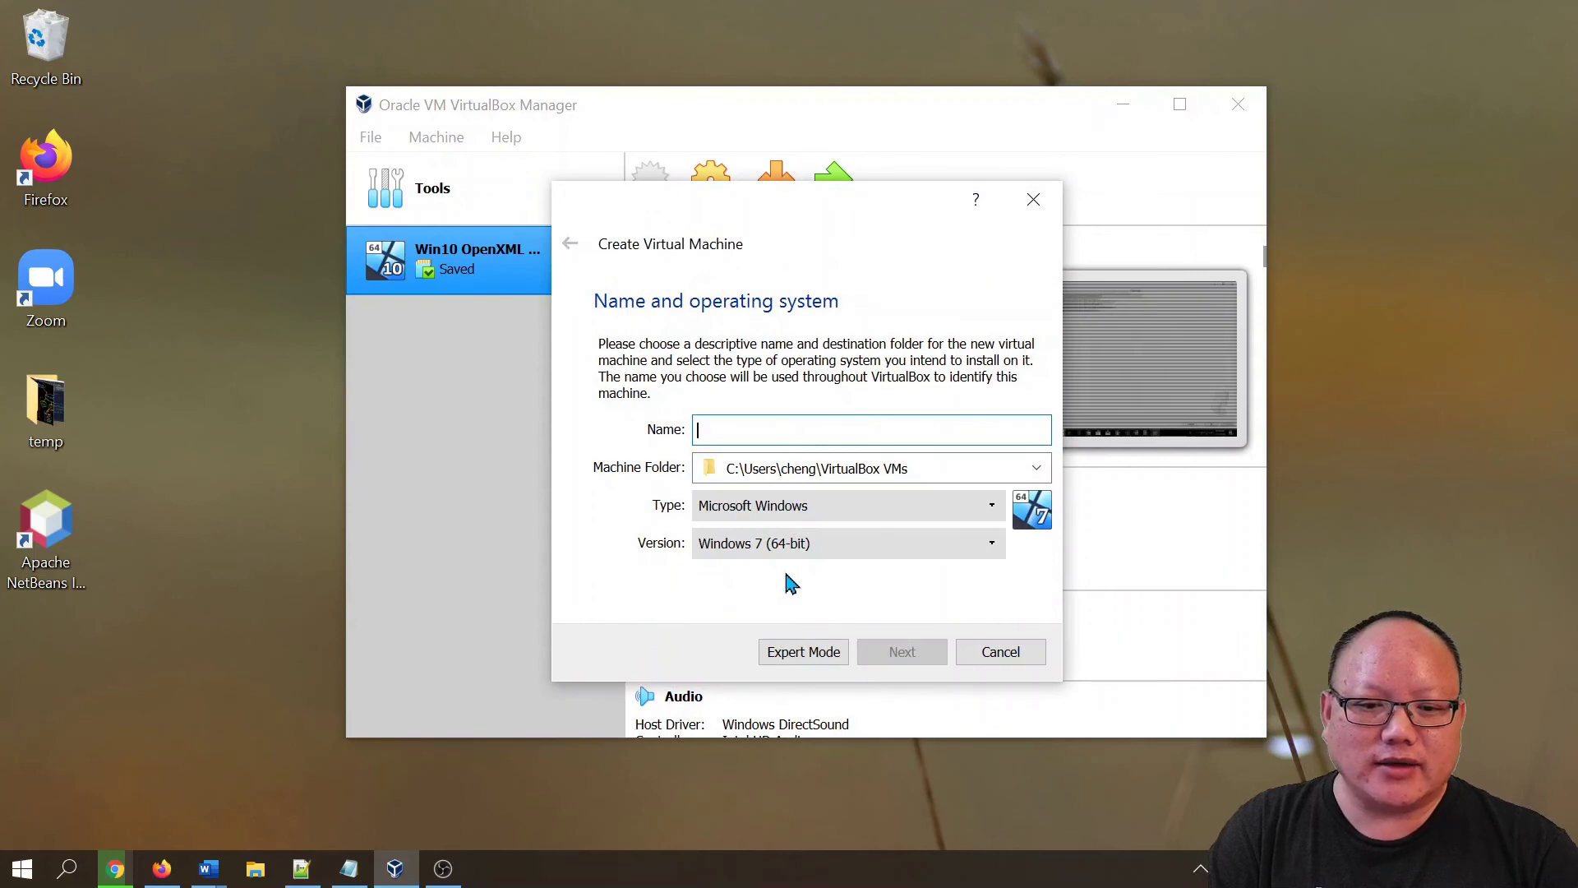
click(770, 515)
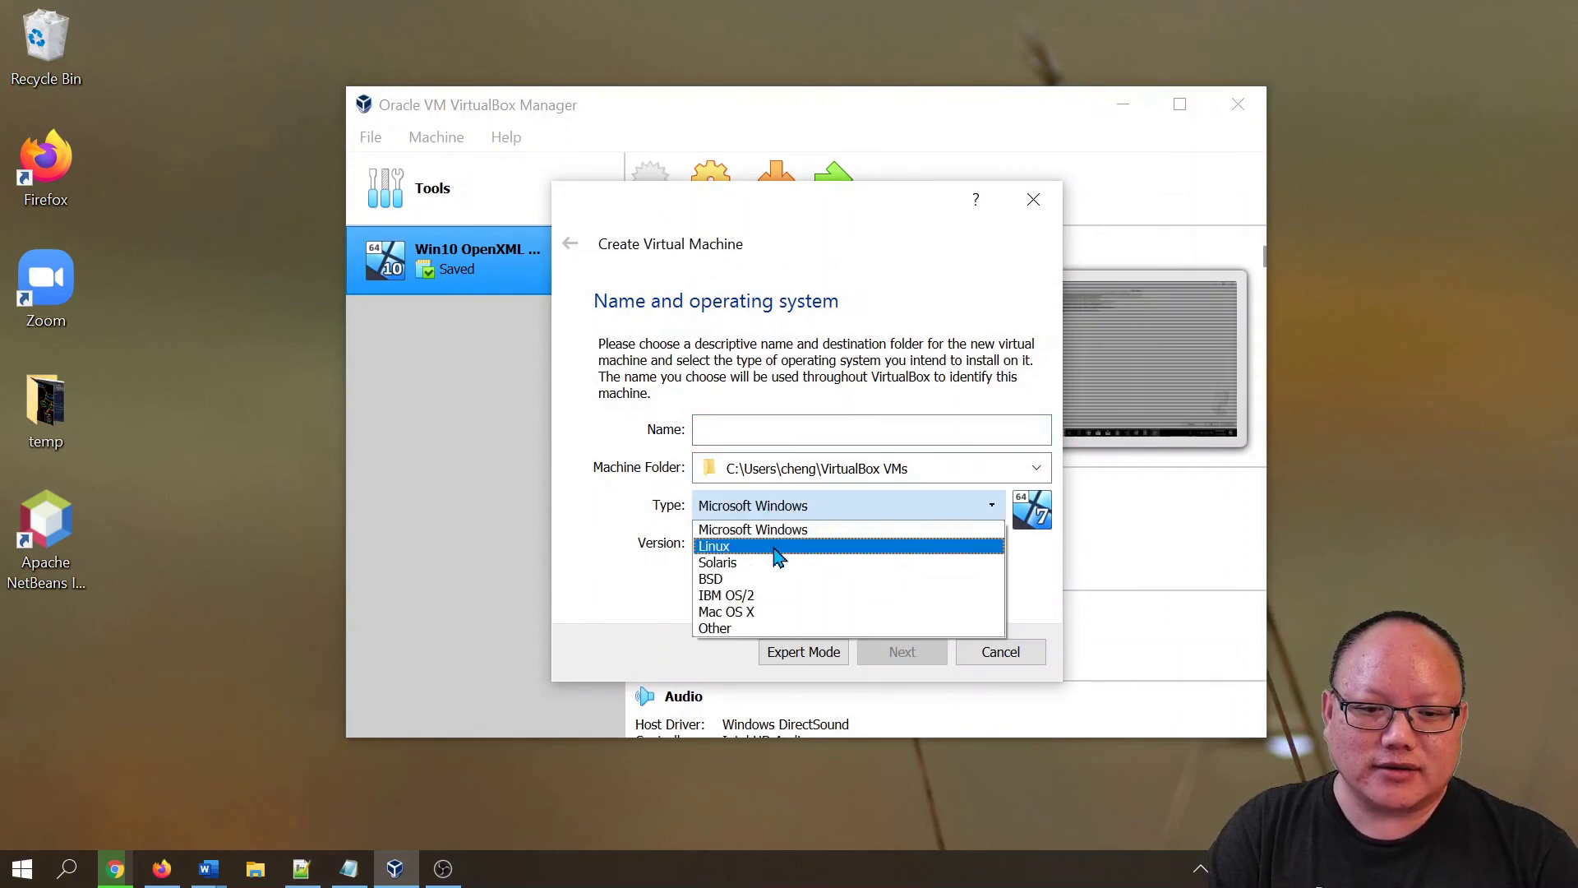
- Enter the name 'CentOS 7', choose type Linux and version Red Hat (64-bit), then continue
click(773, 549)
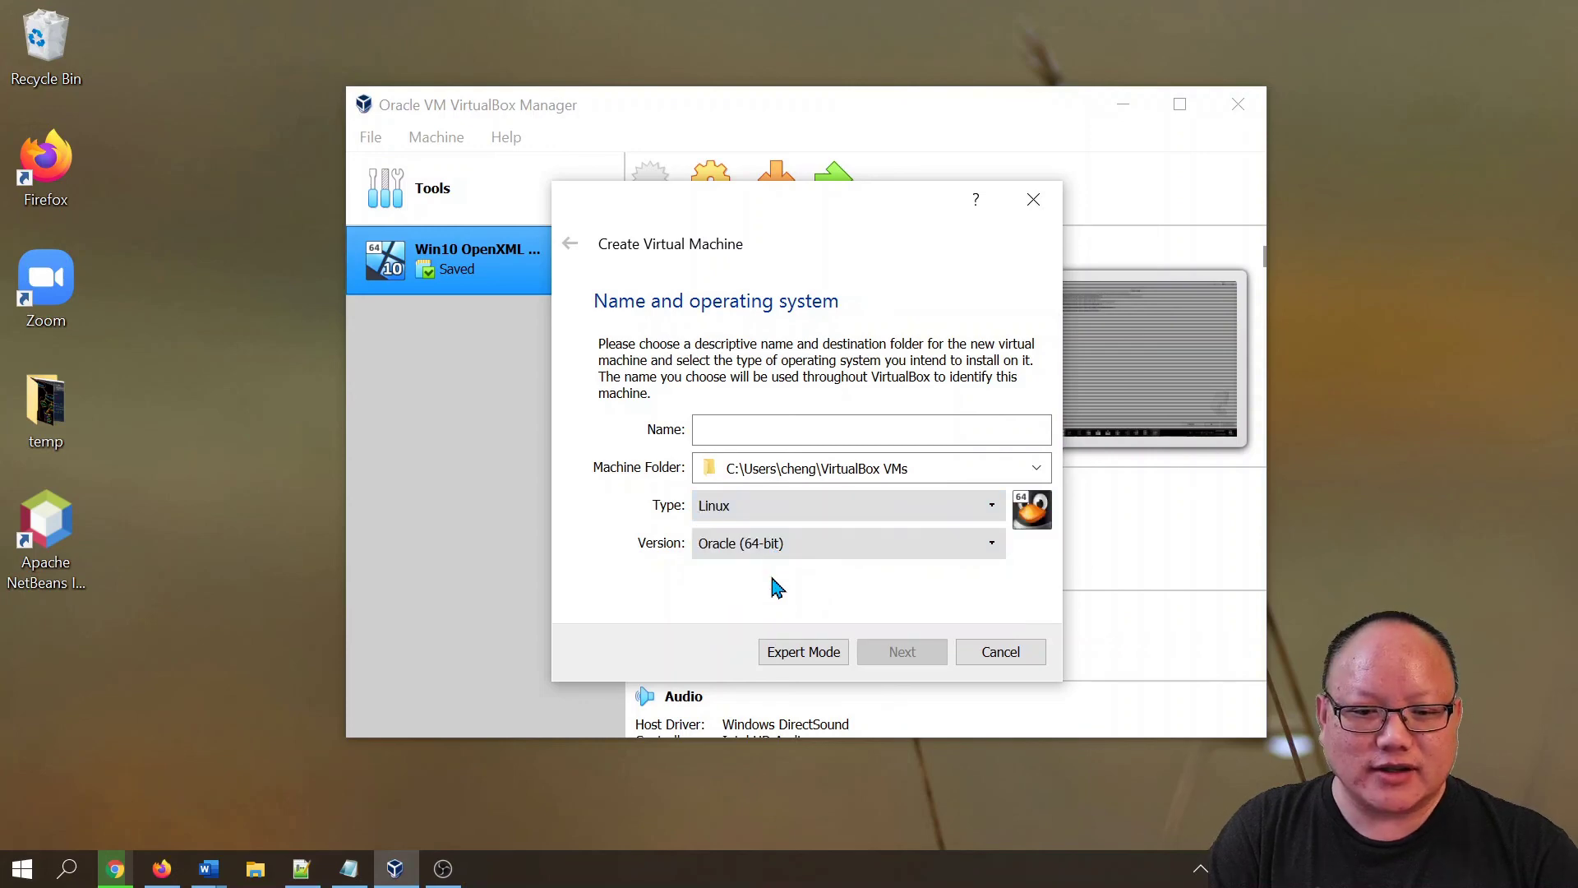
click(774, 551)
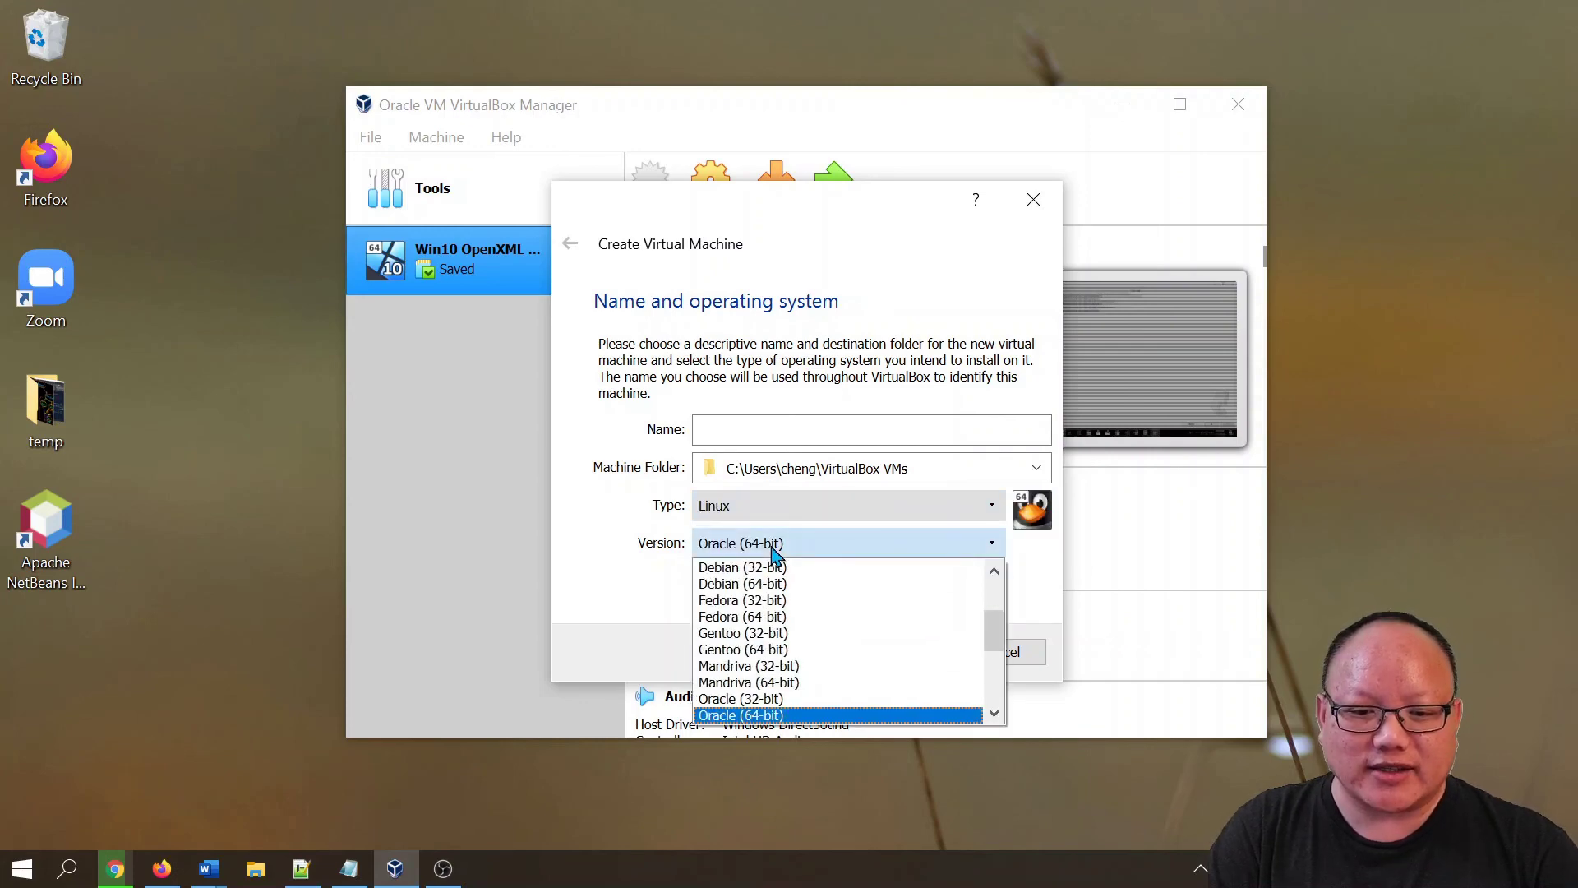
scroll(785, 645, down, 2)
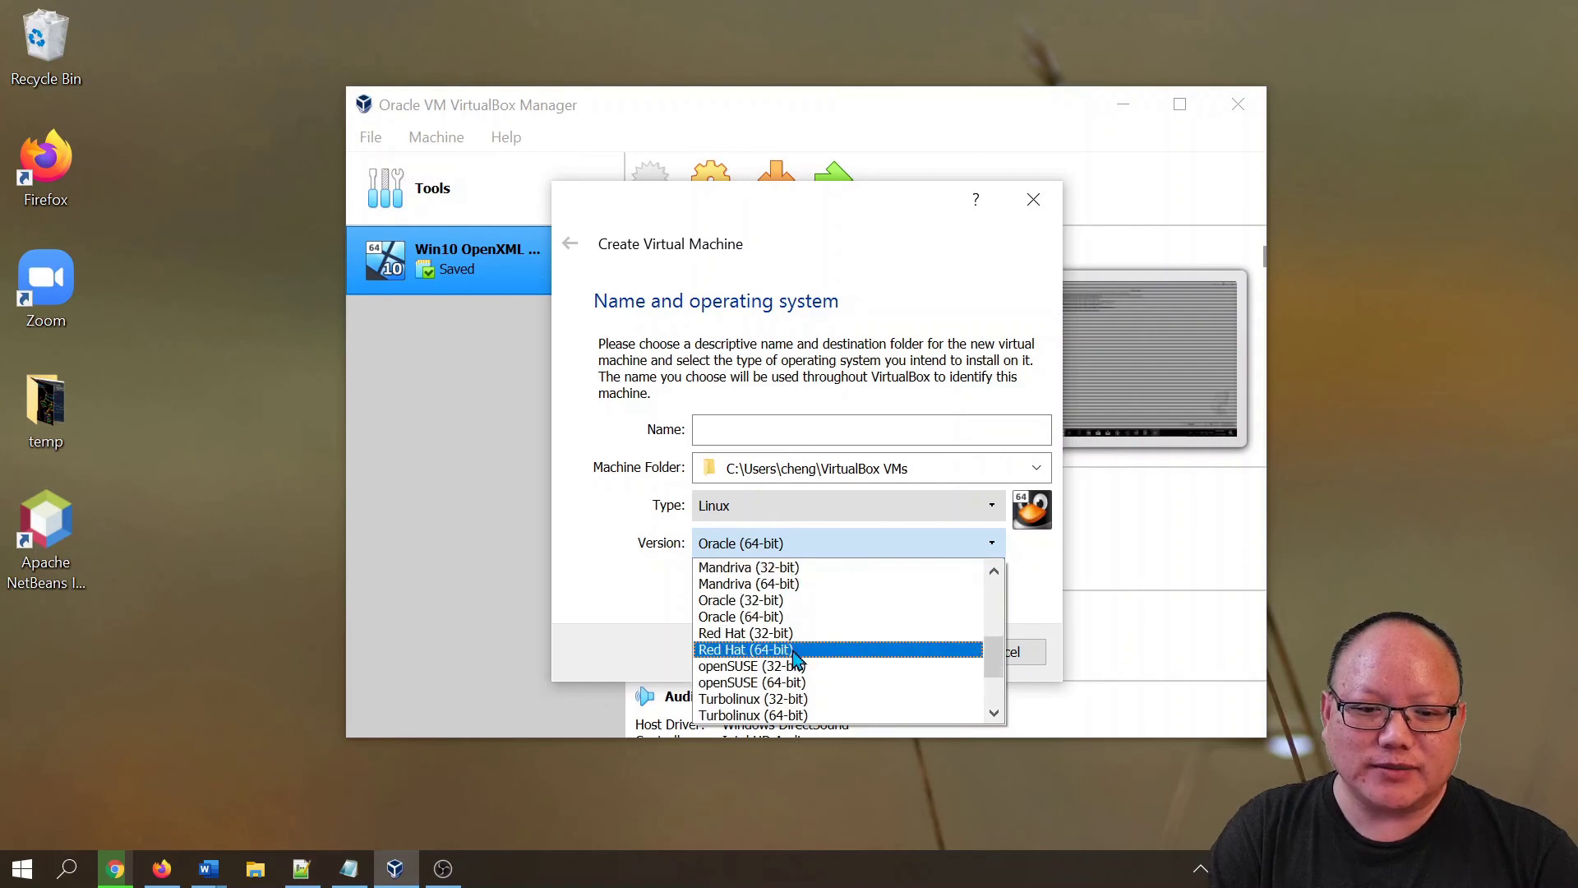
click(796, 654)
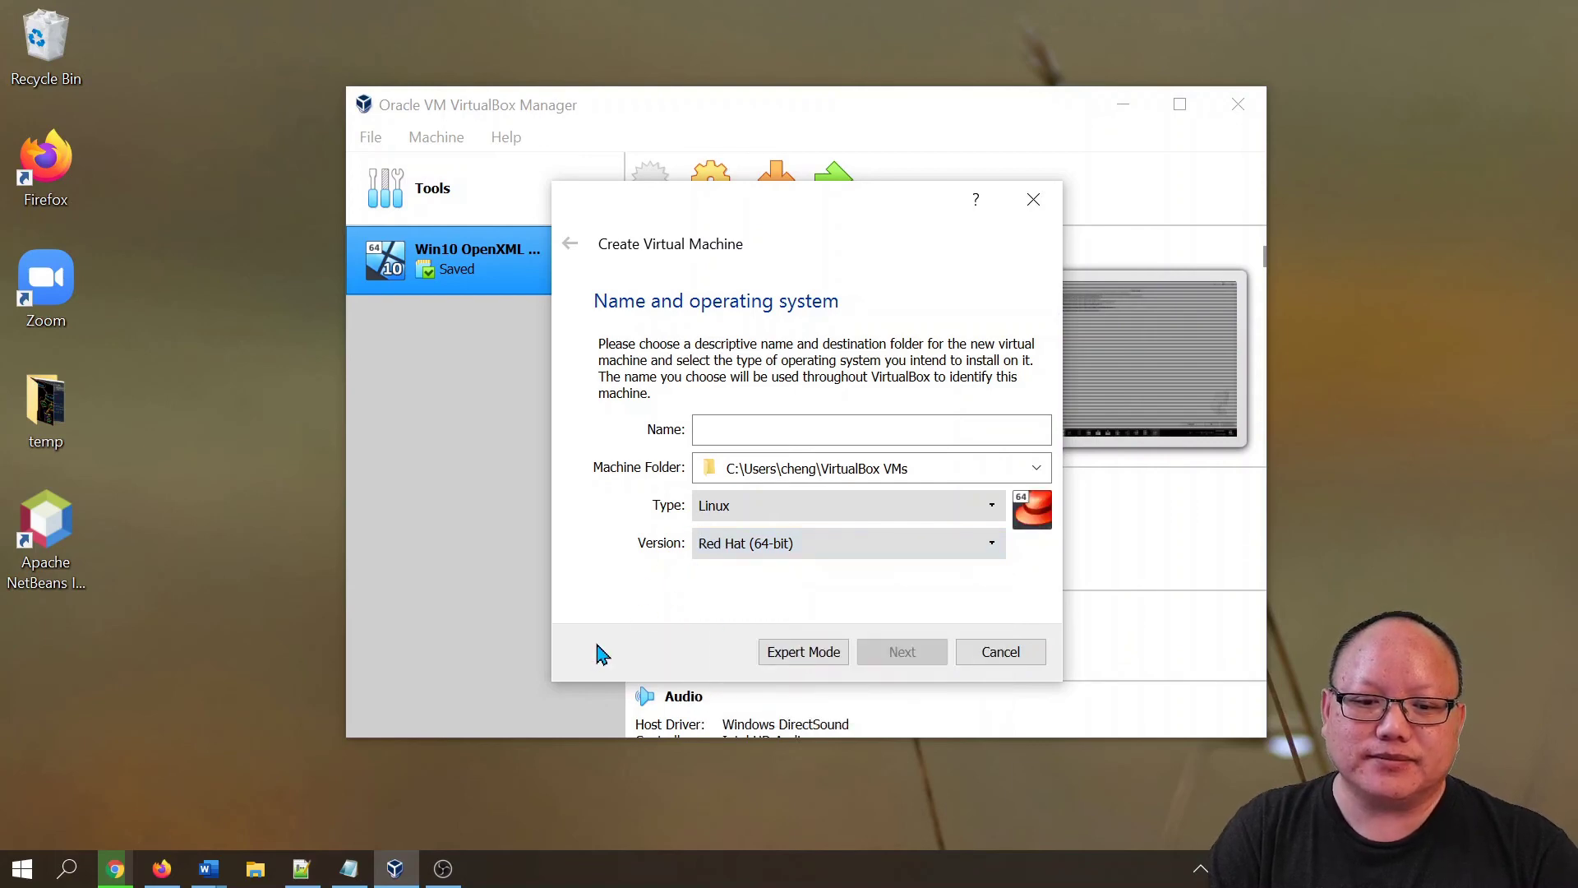
click(769, 429)
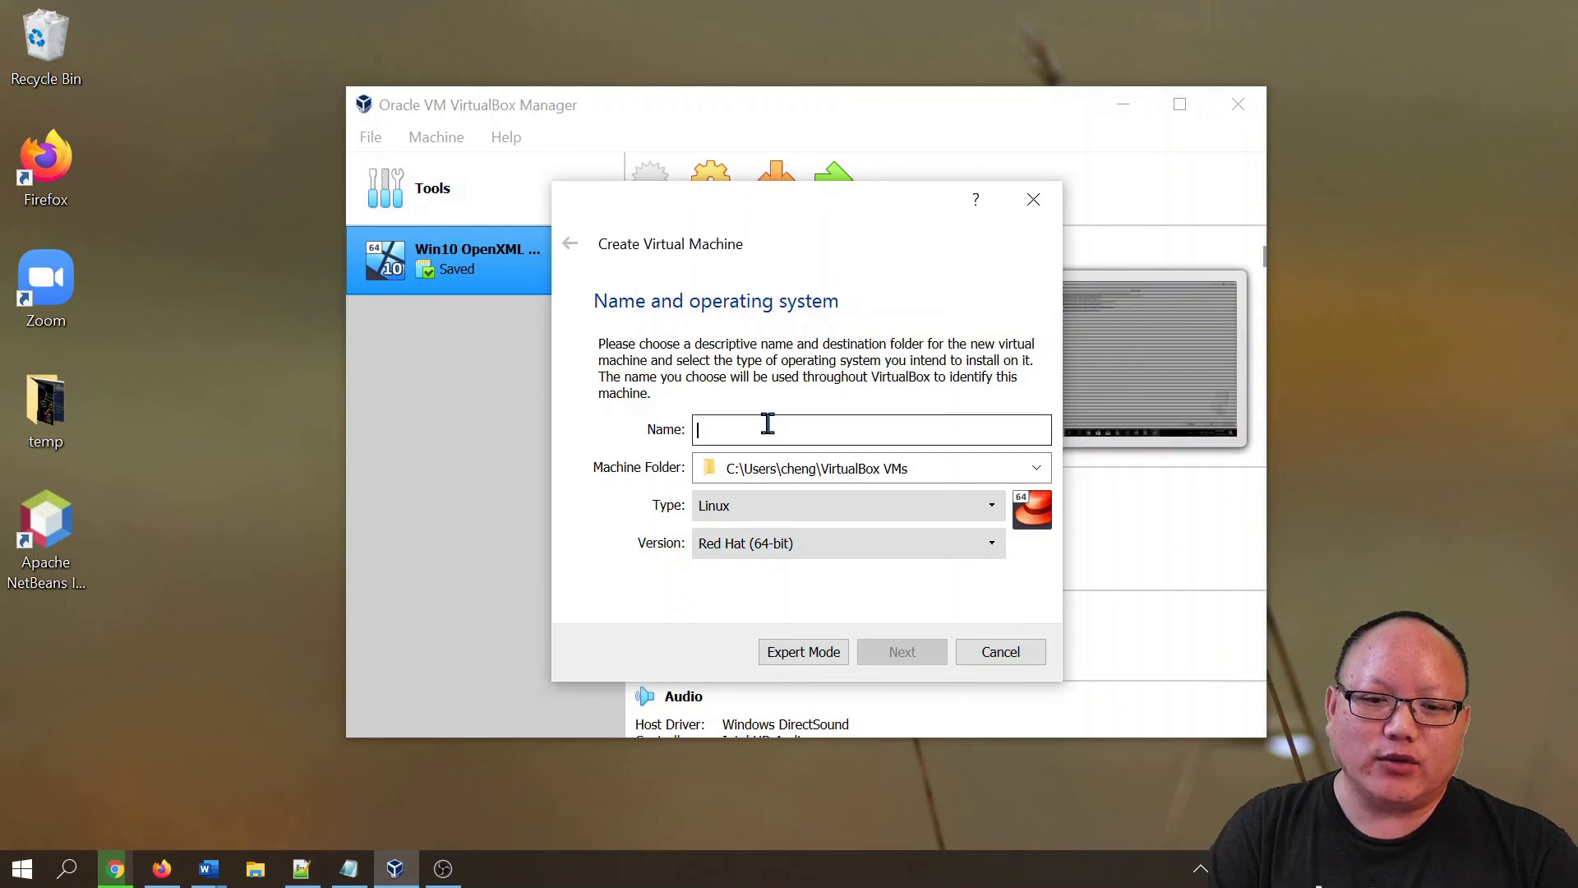
text(CentOS 7)
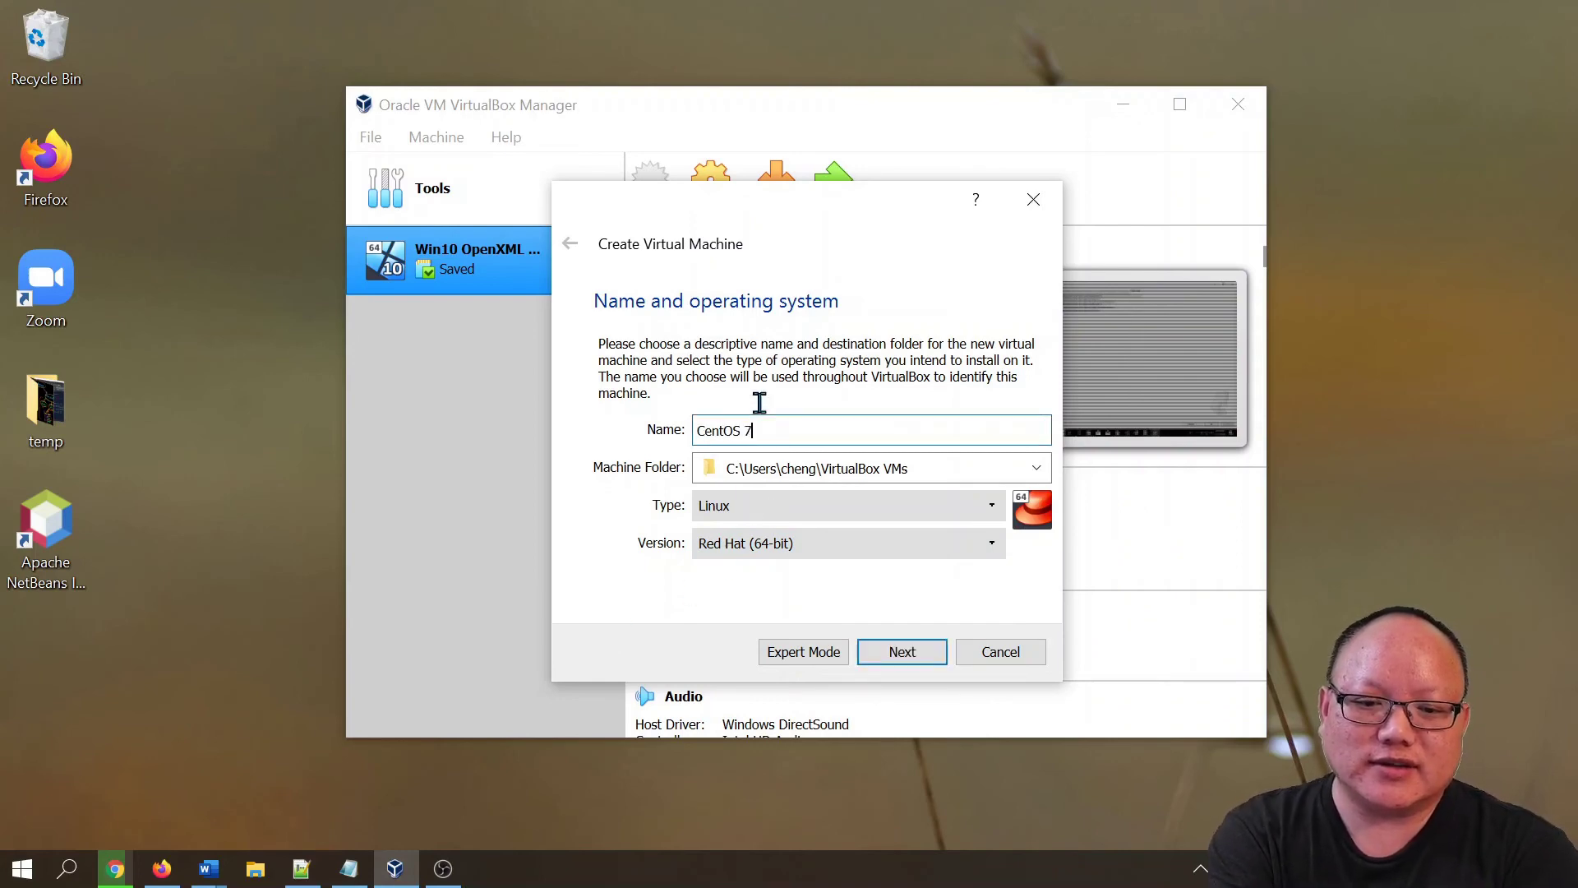
click(902, 663)
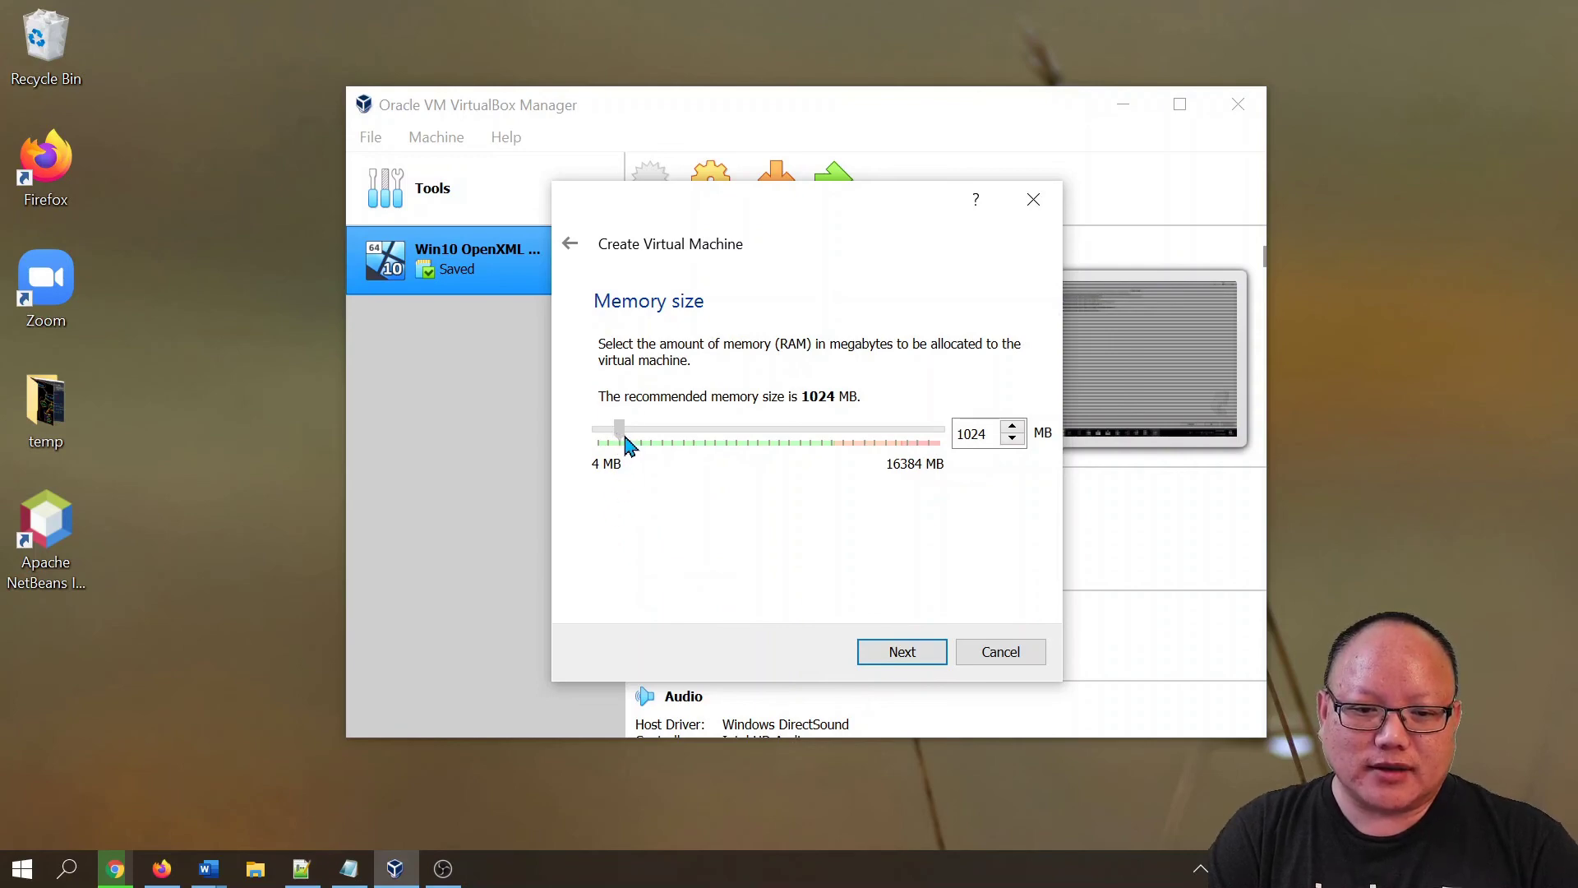
- Increase the machine's RAM from 1024 MB to 4096 MB and advance the wizard
drag(627, 444, 638, 448)
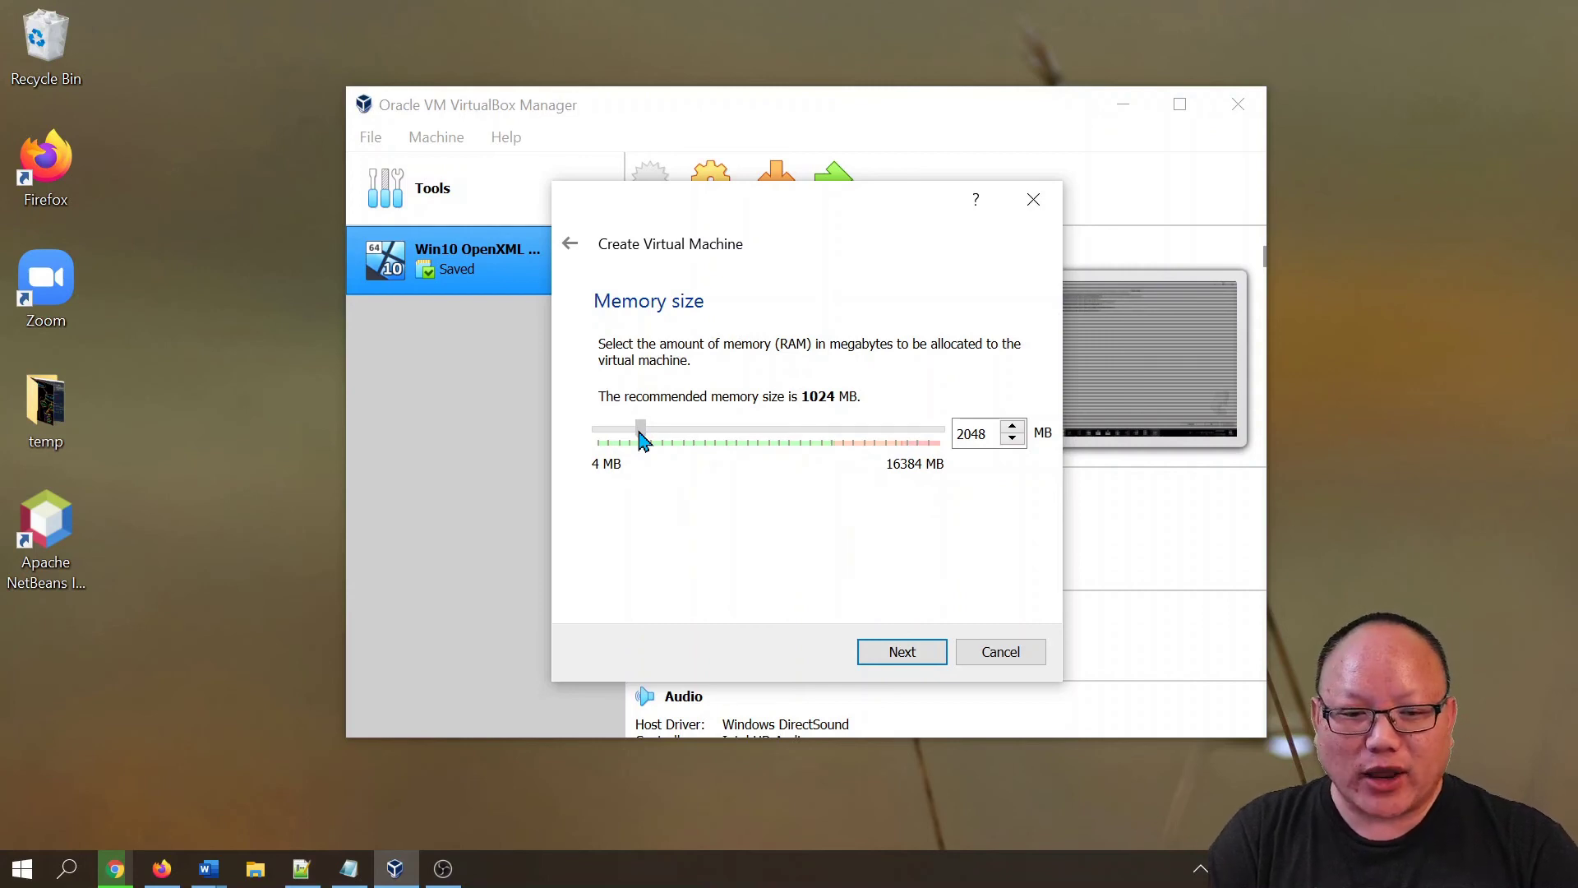
drag(641, 440, 683, 460)
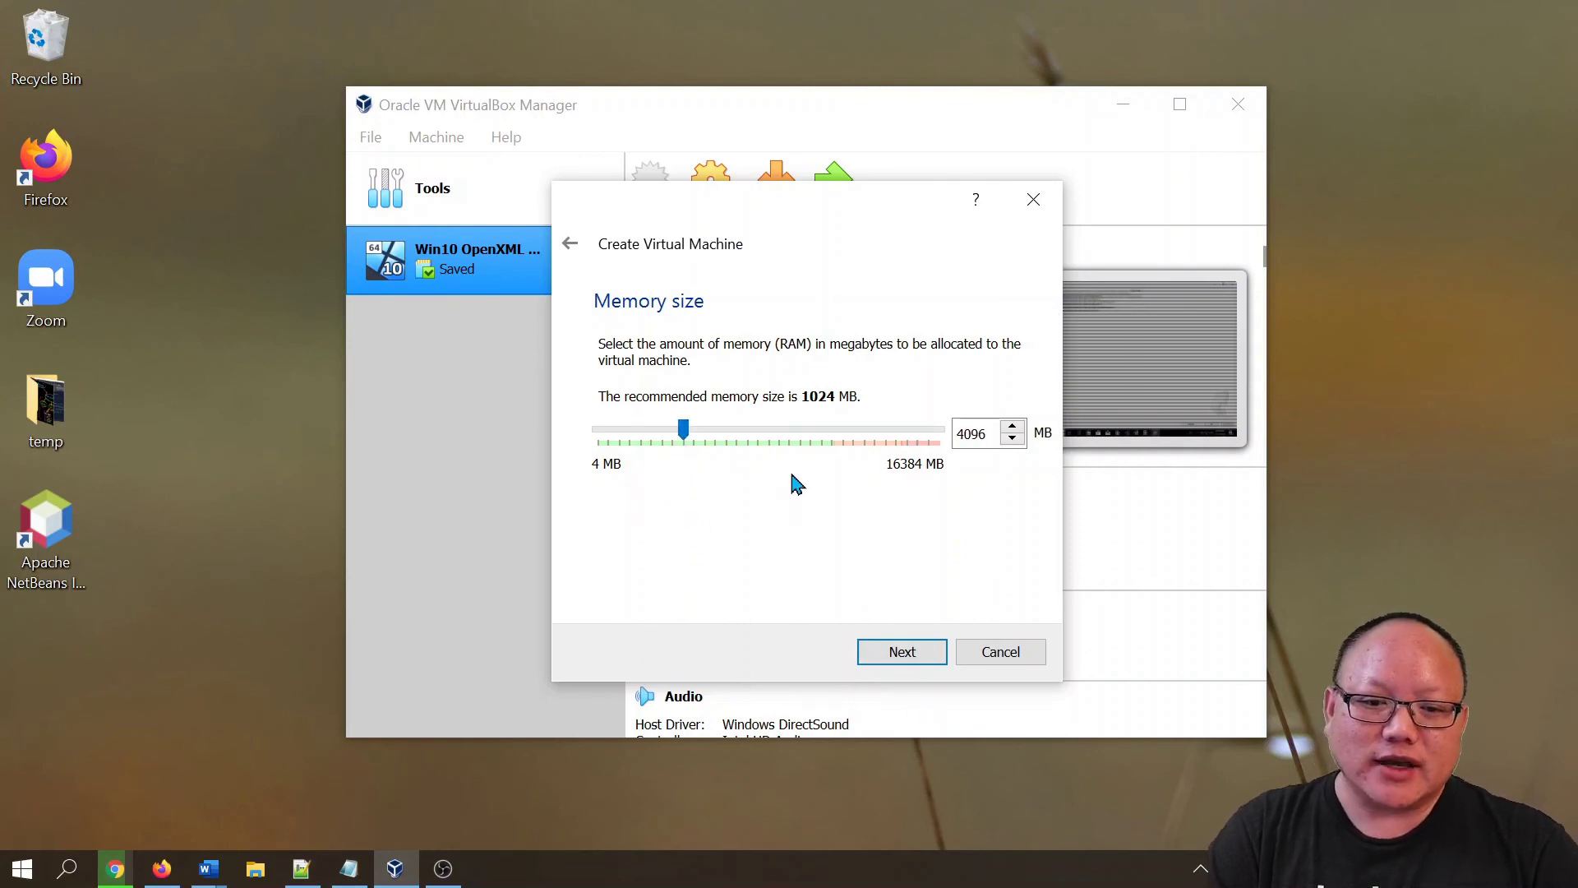
click(902, 653)
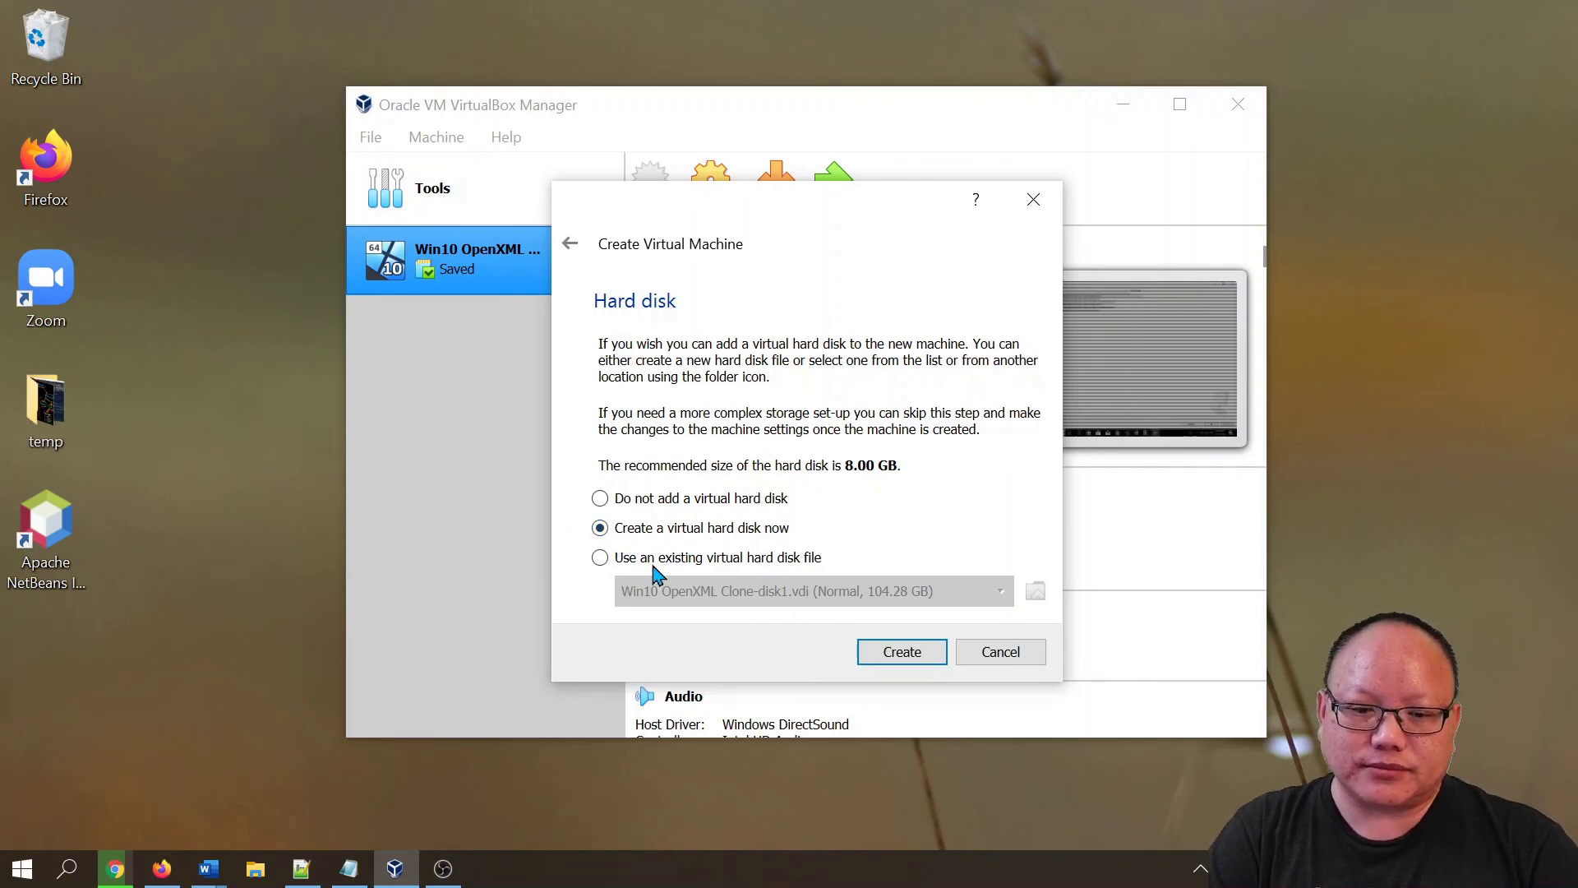
- Create a new VDI virtual disk, keeping it dynamically allocated, and proceed to sizing
click(911, 660)
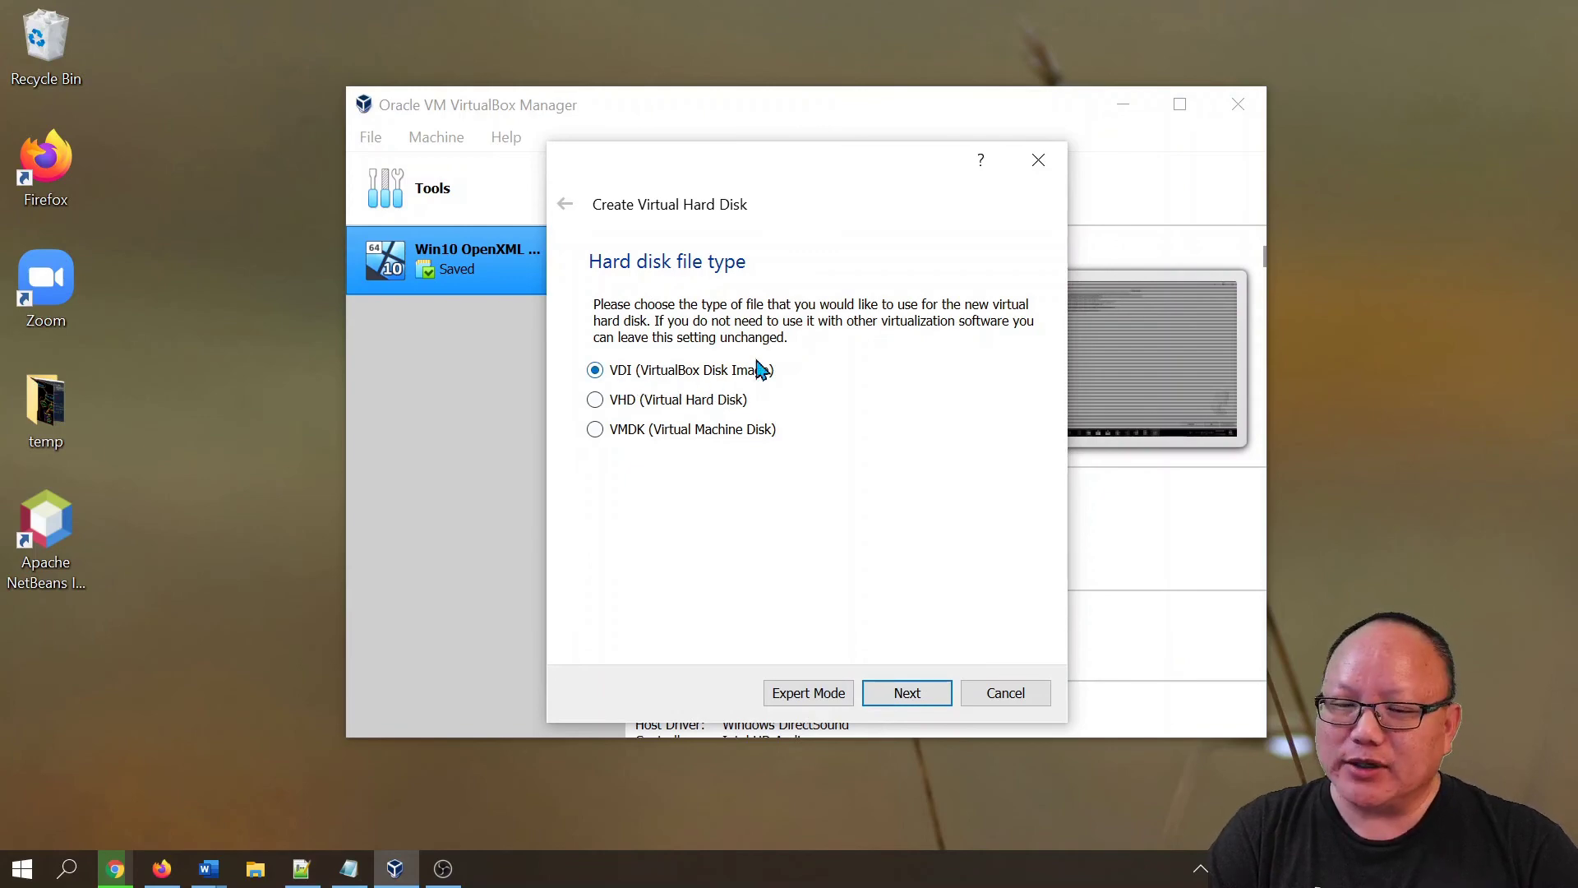
click(896, 696)
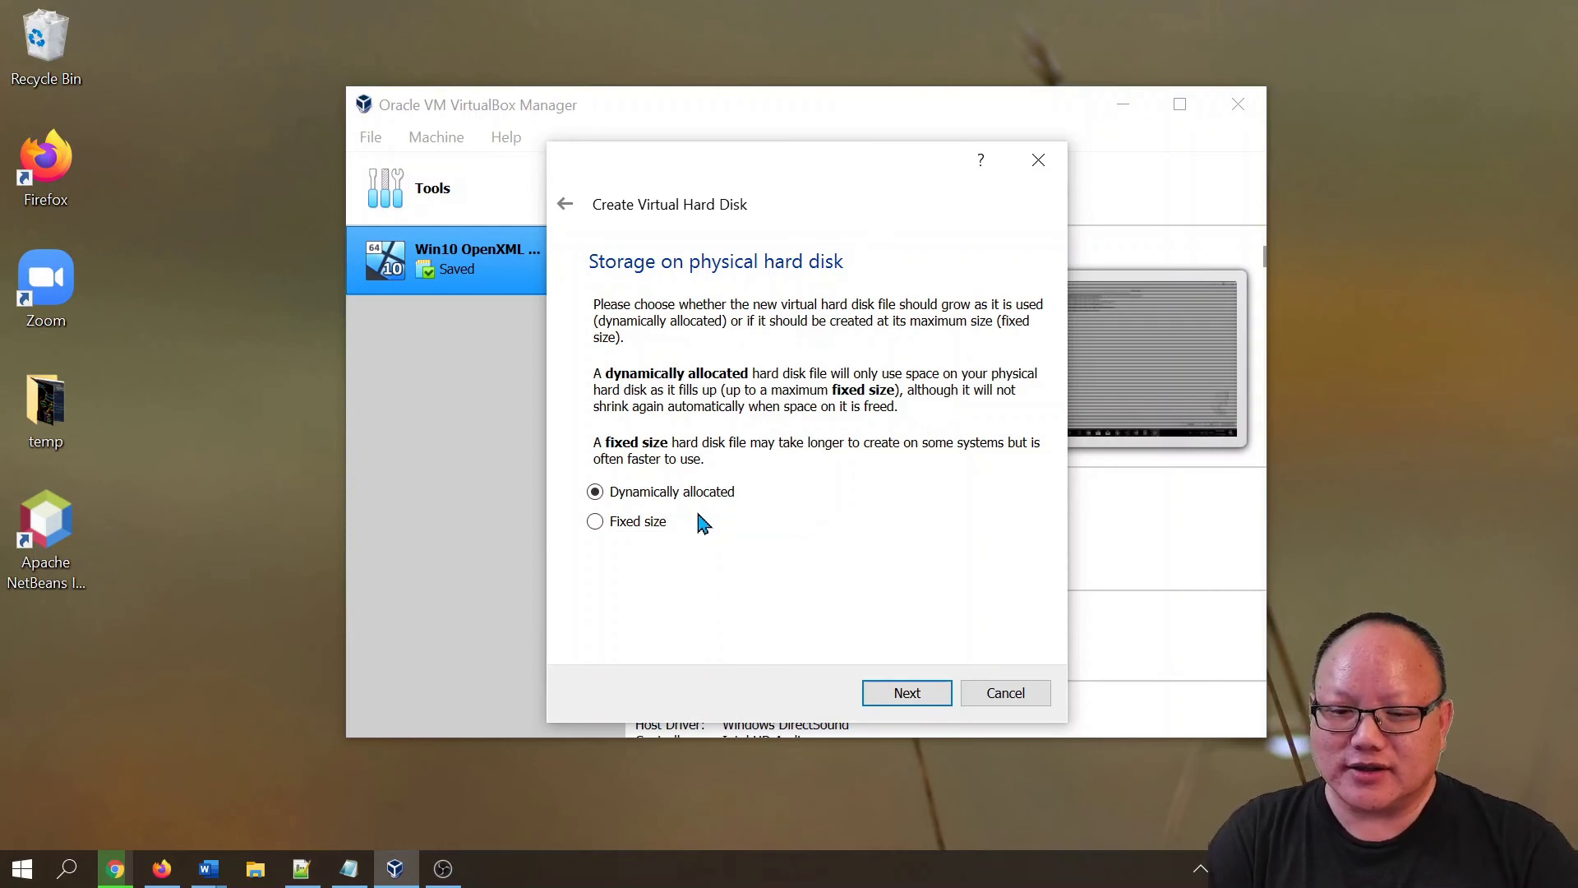
click(904, 693)
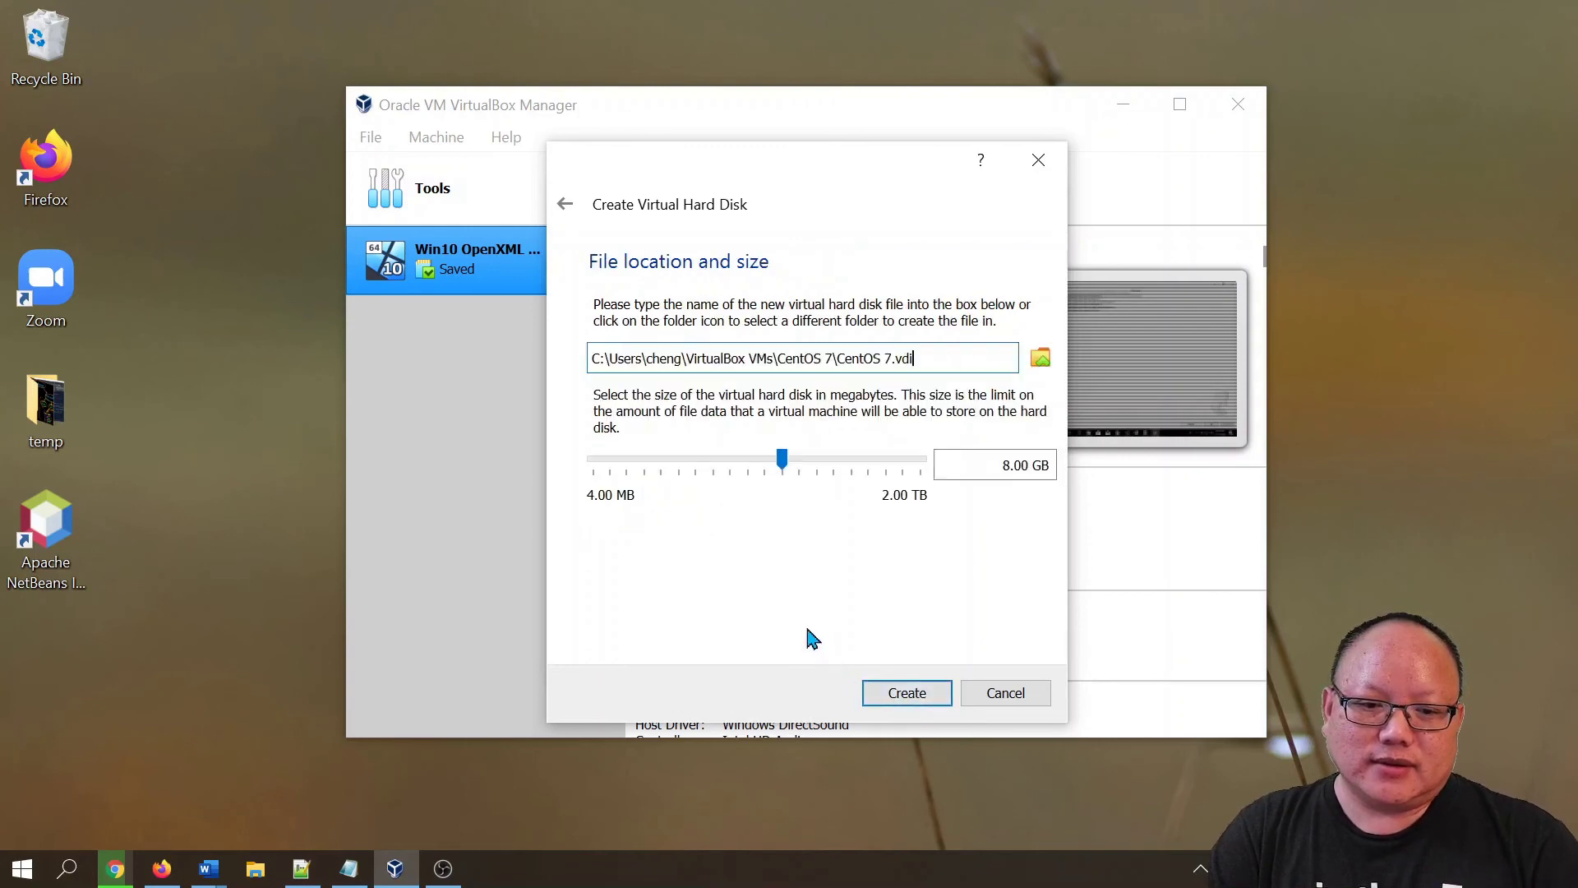
- Enlarge CentOS 7.vdi from 8.00 GB to 10.13 GB and create the machine
mouse_move(781, 462)
mouse_down()
mouse_move(810, 482)
mouse_move(790, 486)
mouse_up()
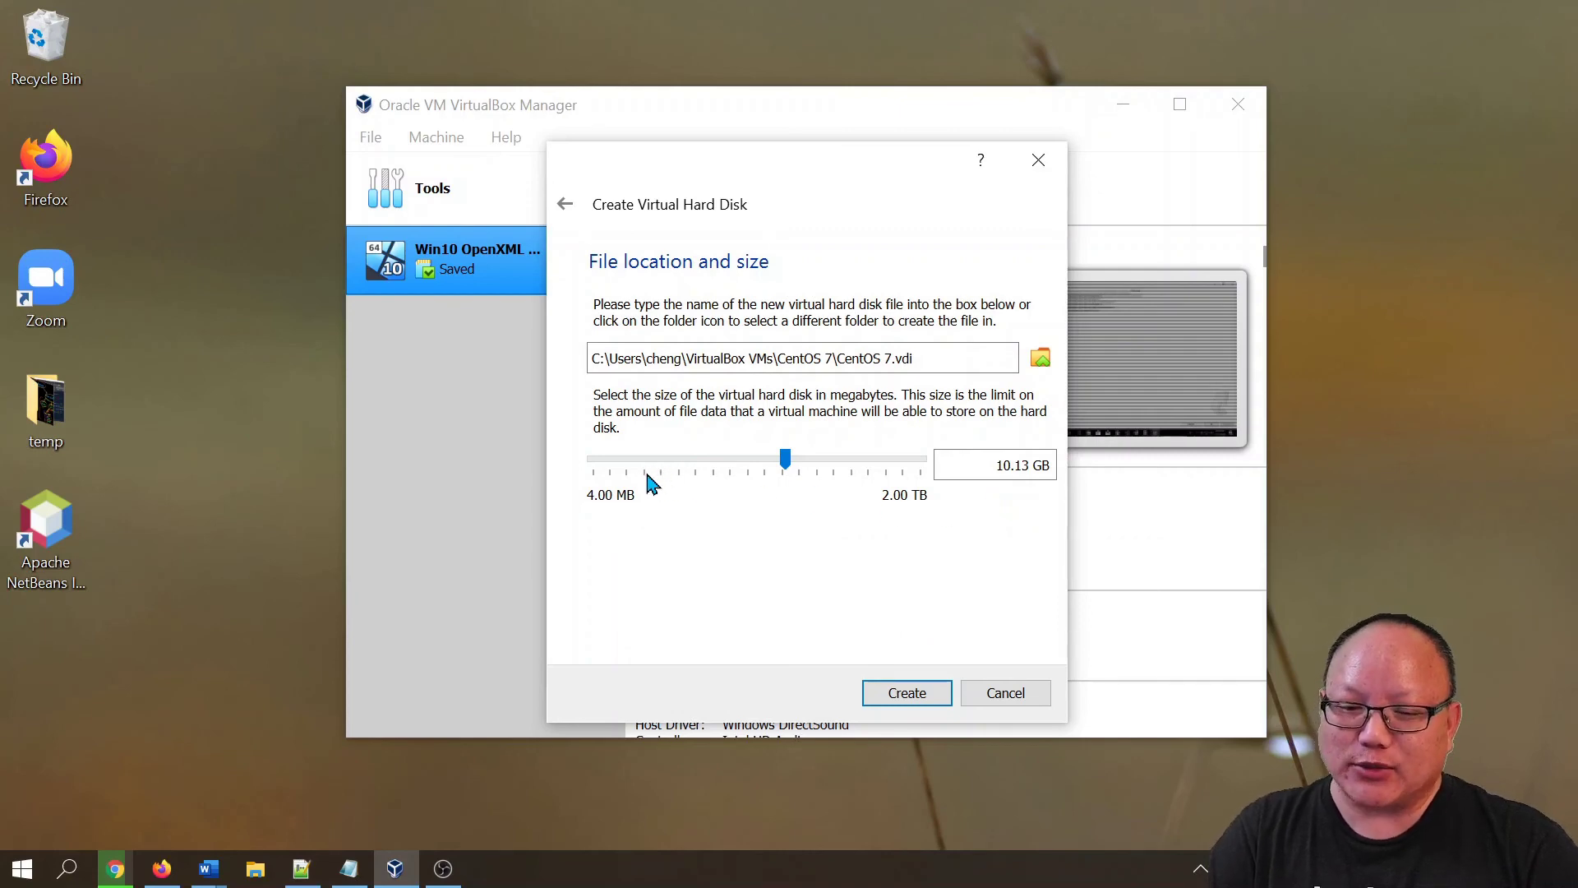
click(916, 698)
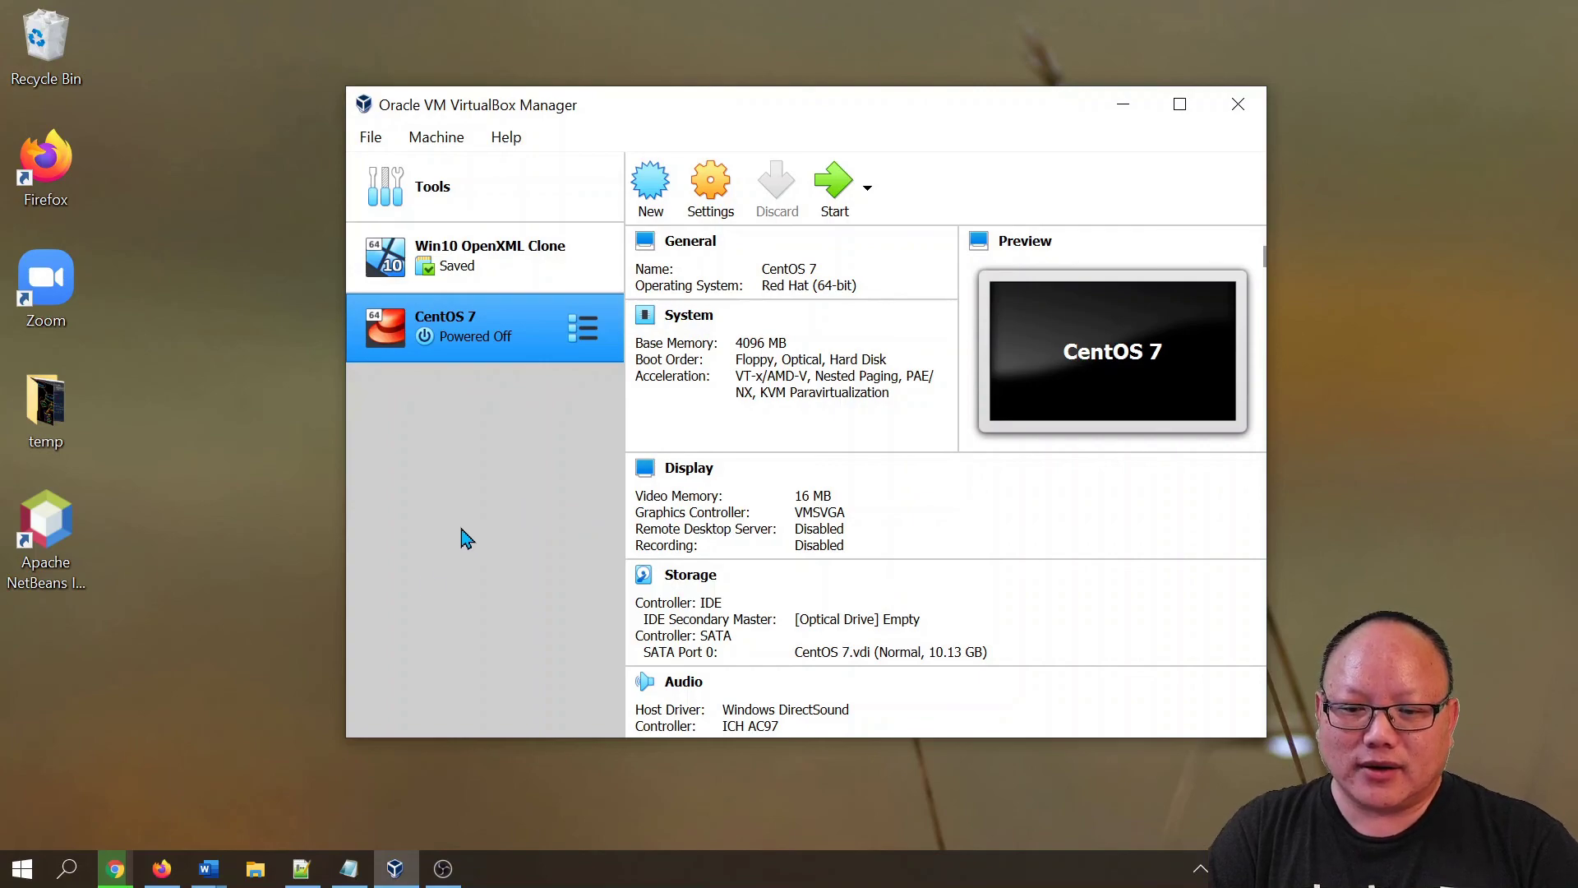
- Search DuckDuckGo for 'centos download' and open the centos.org Download page
click(164, 870)
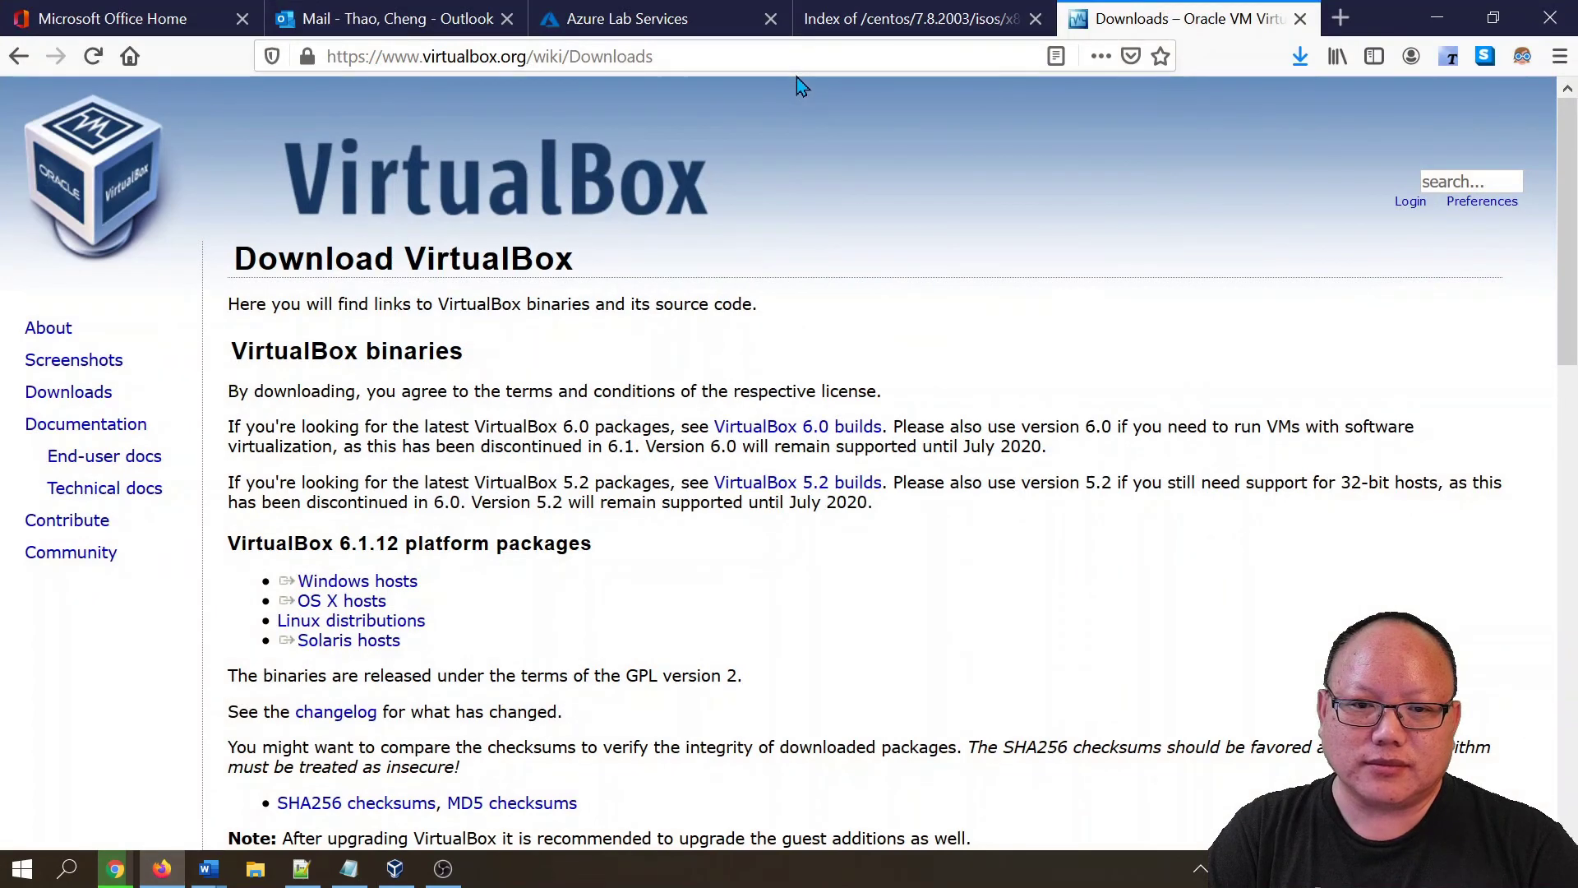
click(793, 56)
text(cen)
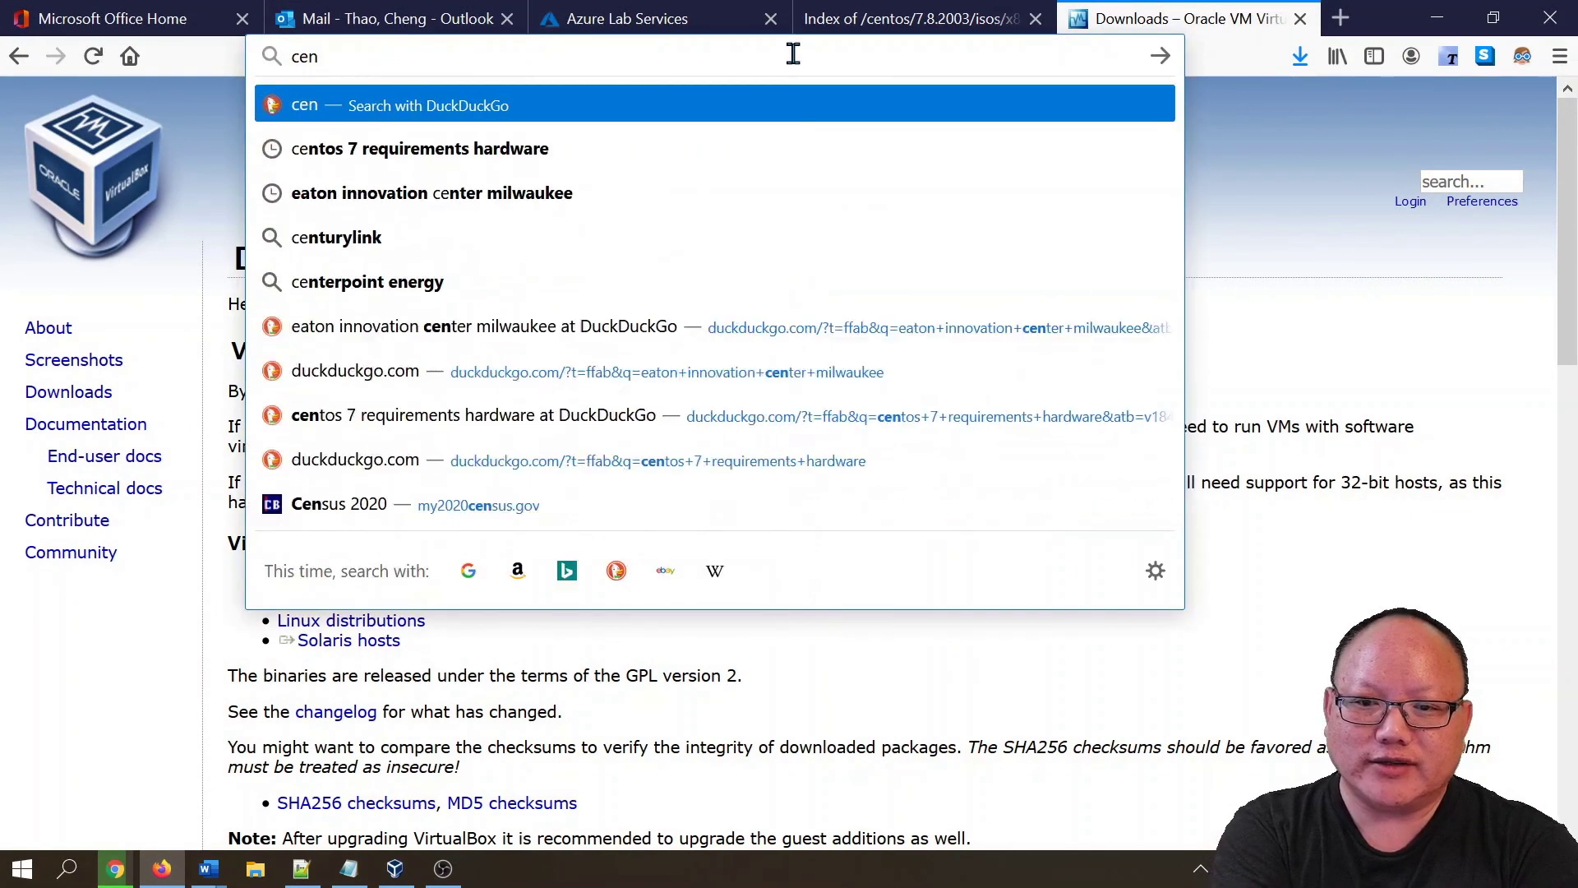
text(tos)
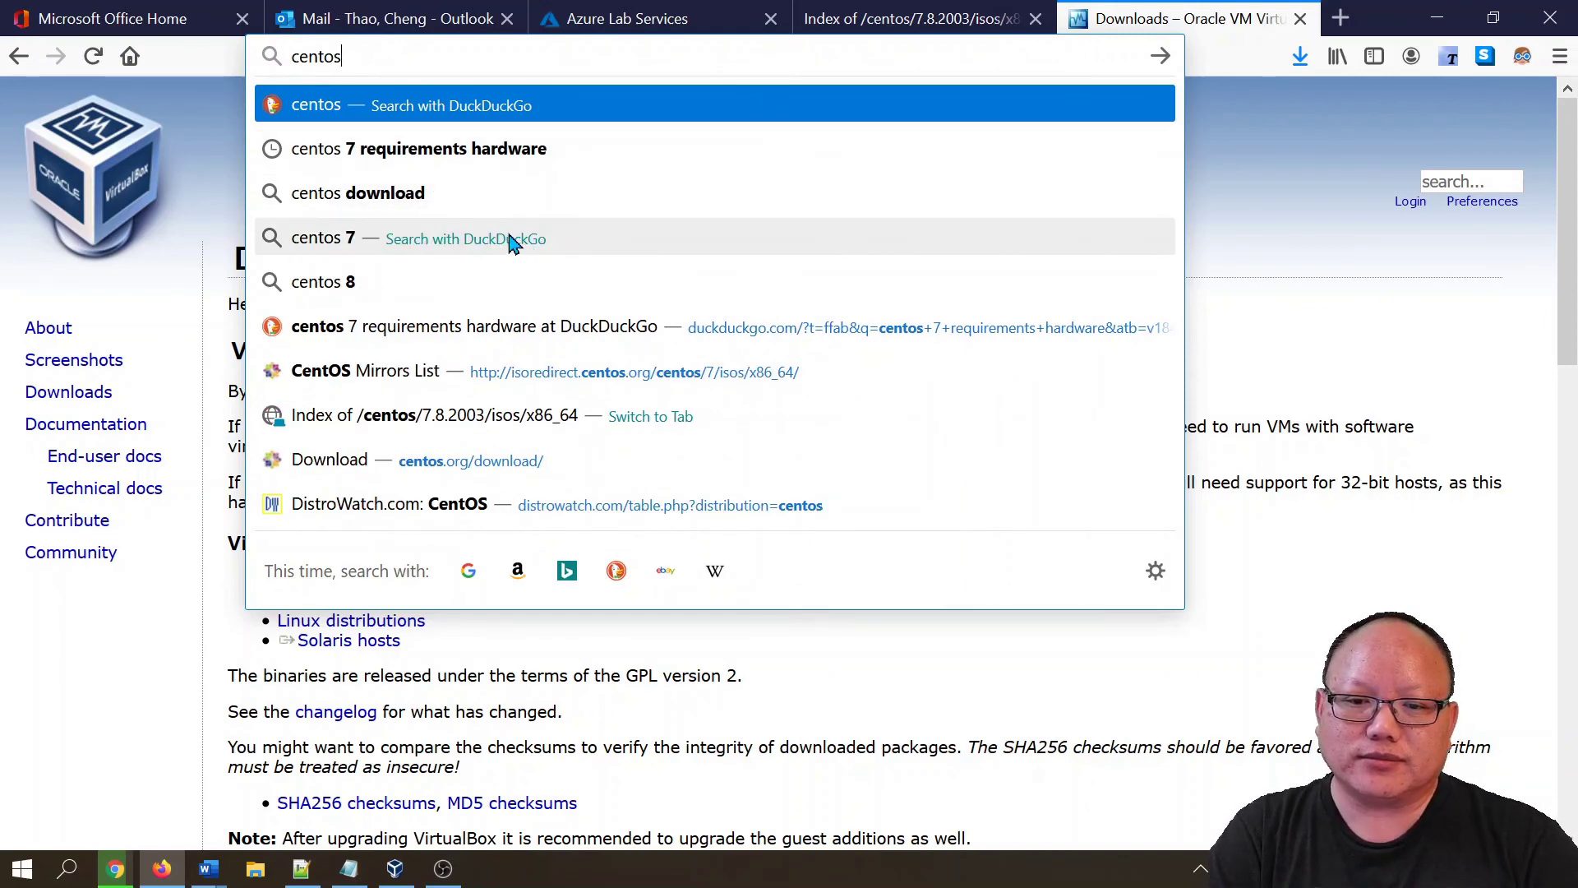
click(370, 198)
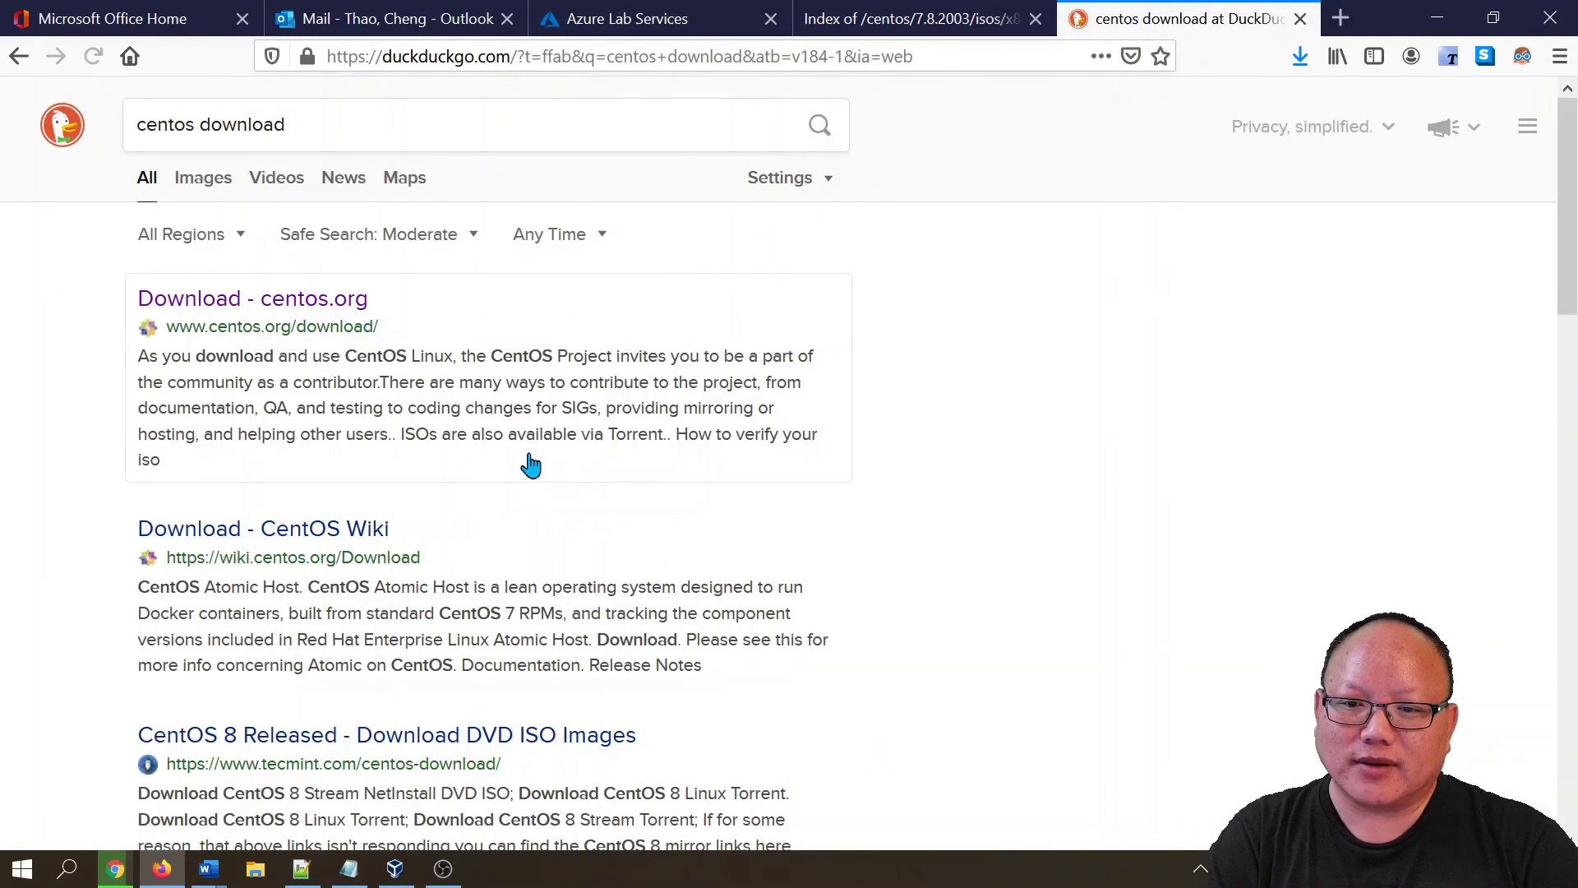
click(290, 318)
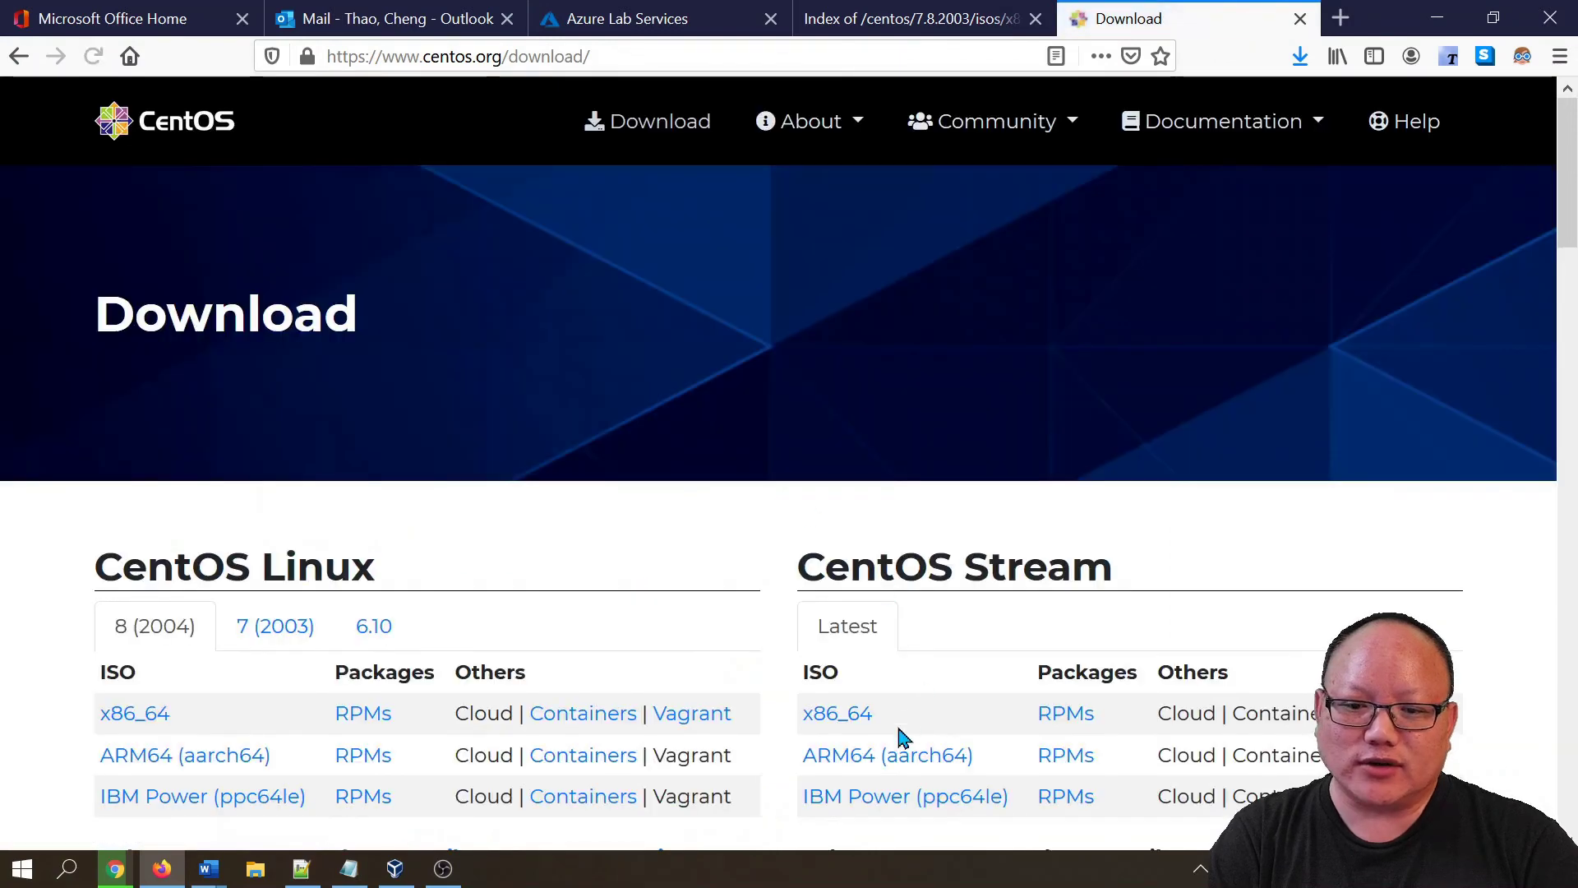
- Follow the CentOS 7 (2003) x86_64 ISO mirror link and download CentOS-7-x86_64-DVD-2003.iso
scroll(845, 794, down, 2)
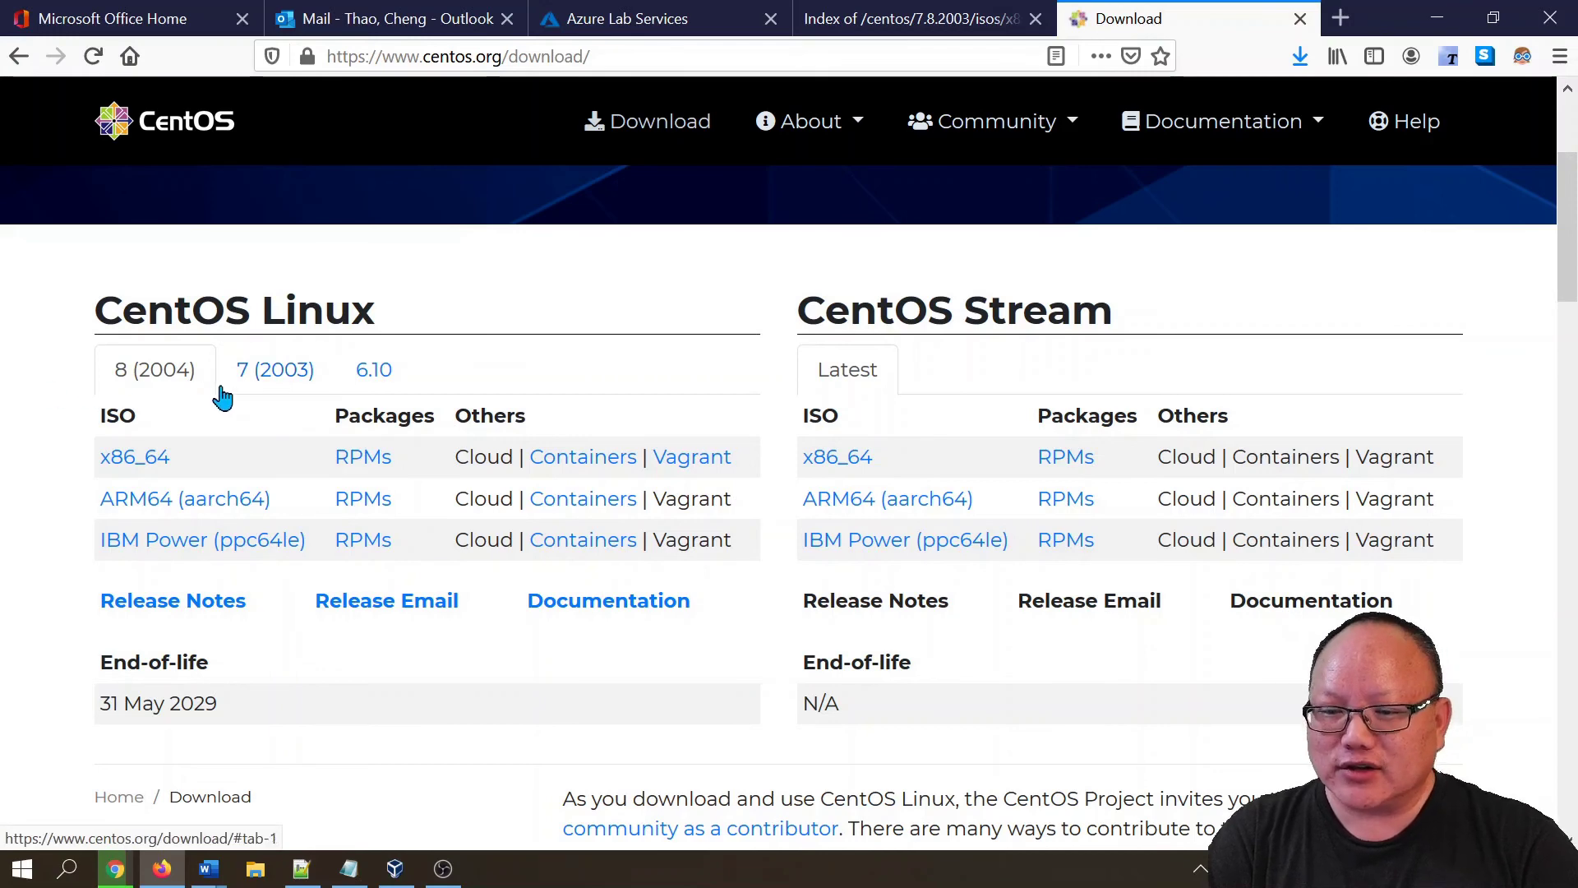
click(272, 380)
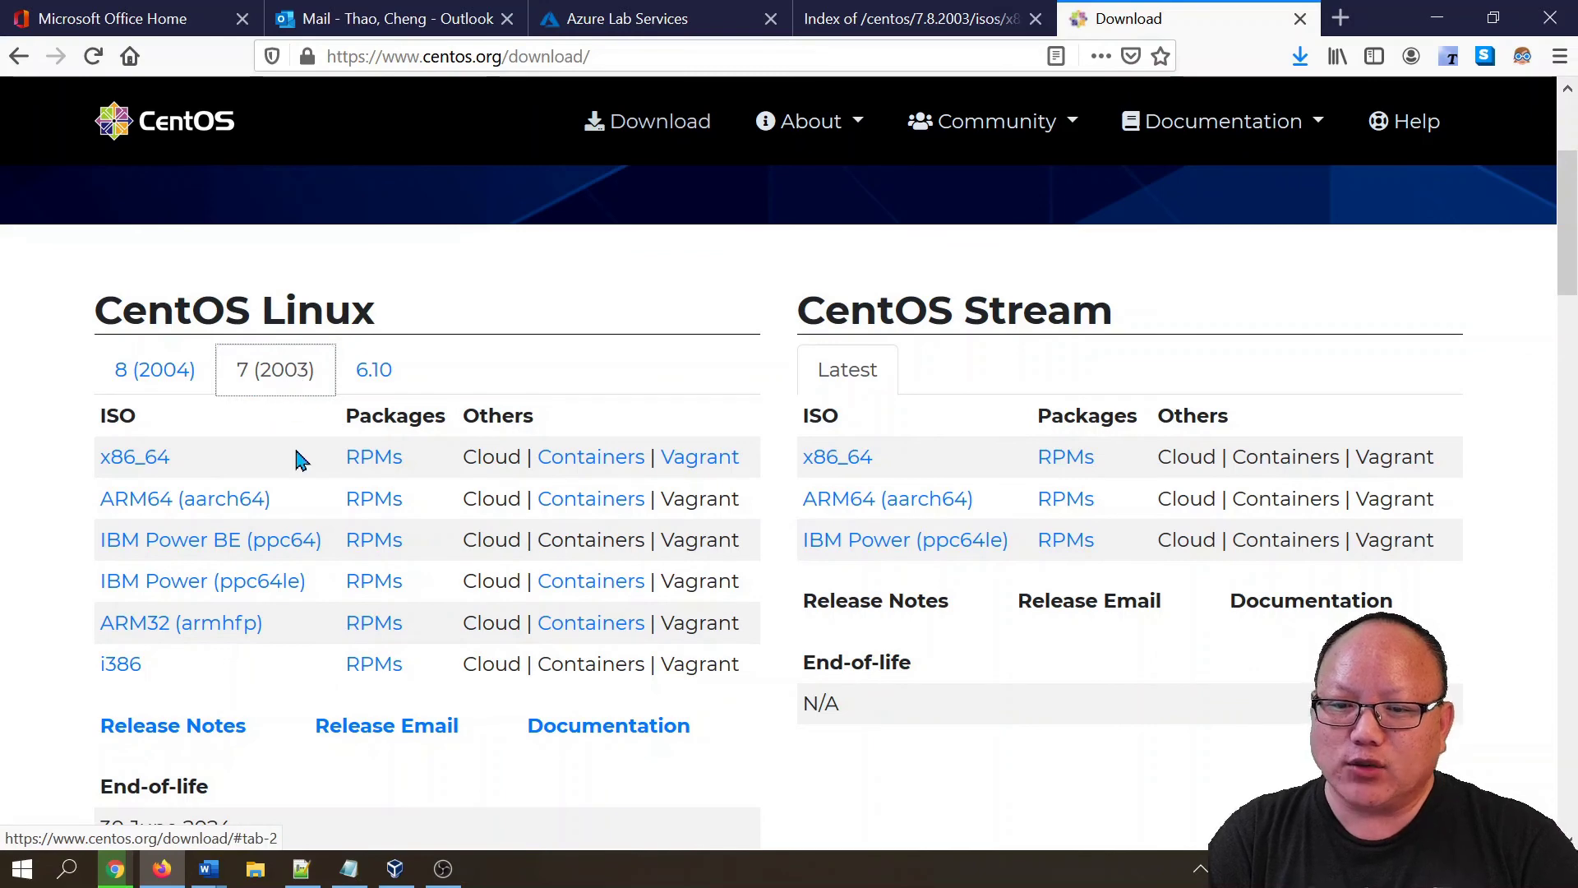
click(135, 458)
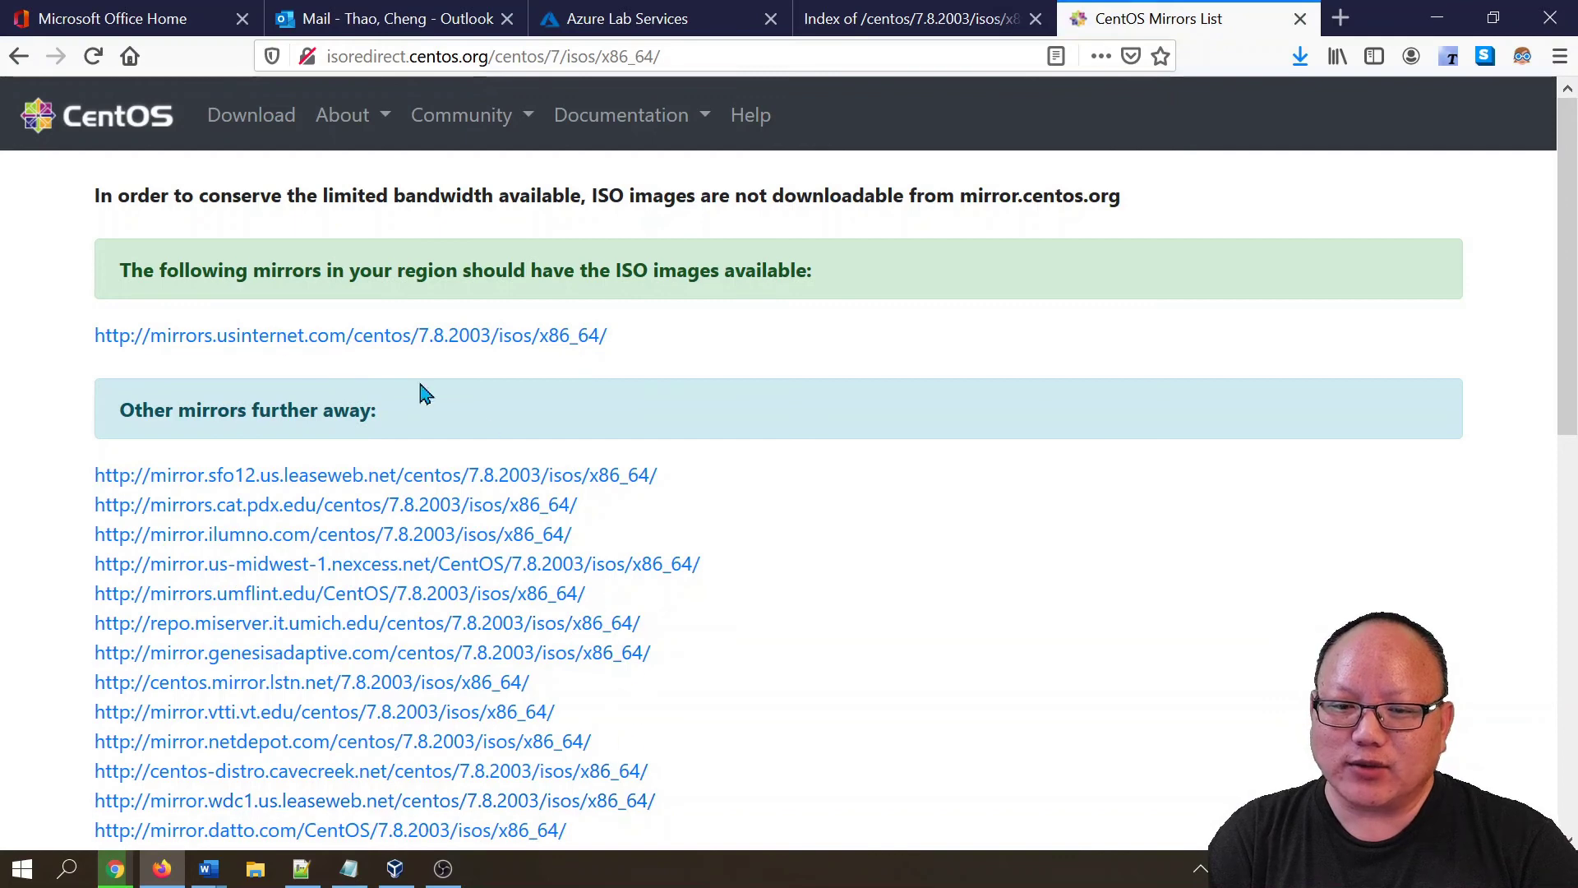
click(267, 347)
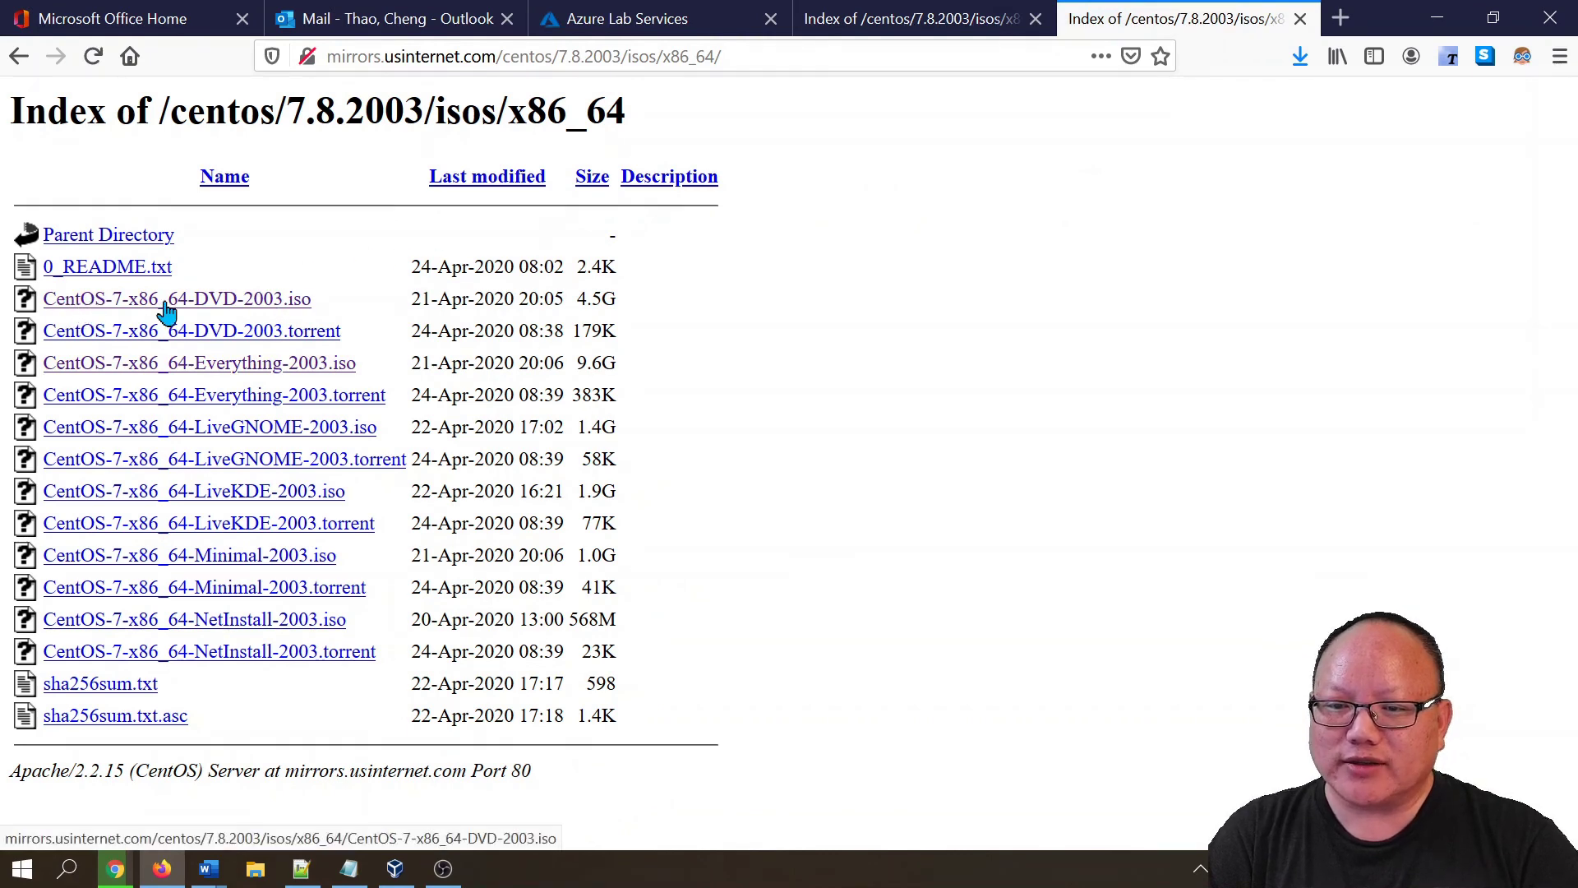
click(280, 304)
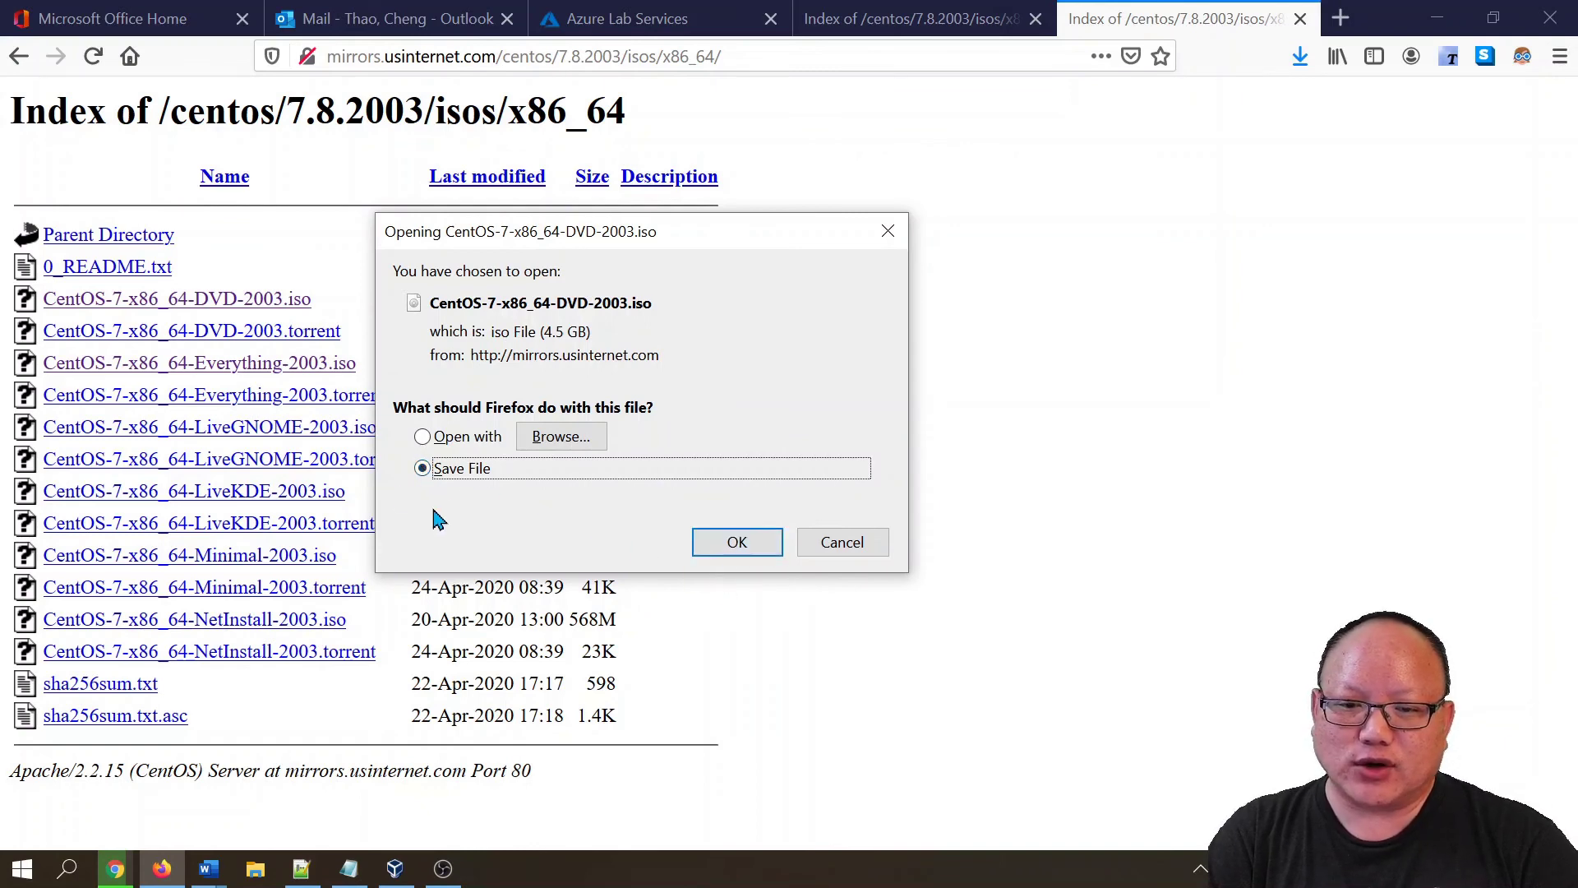
click(835, 551)
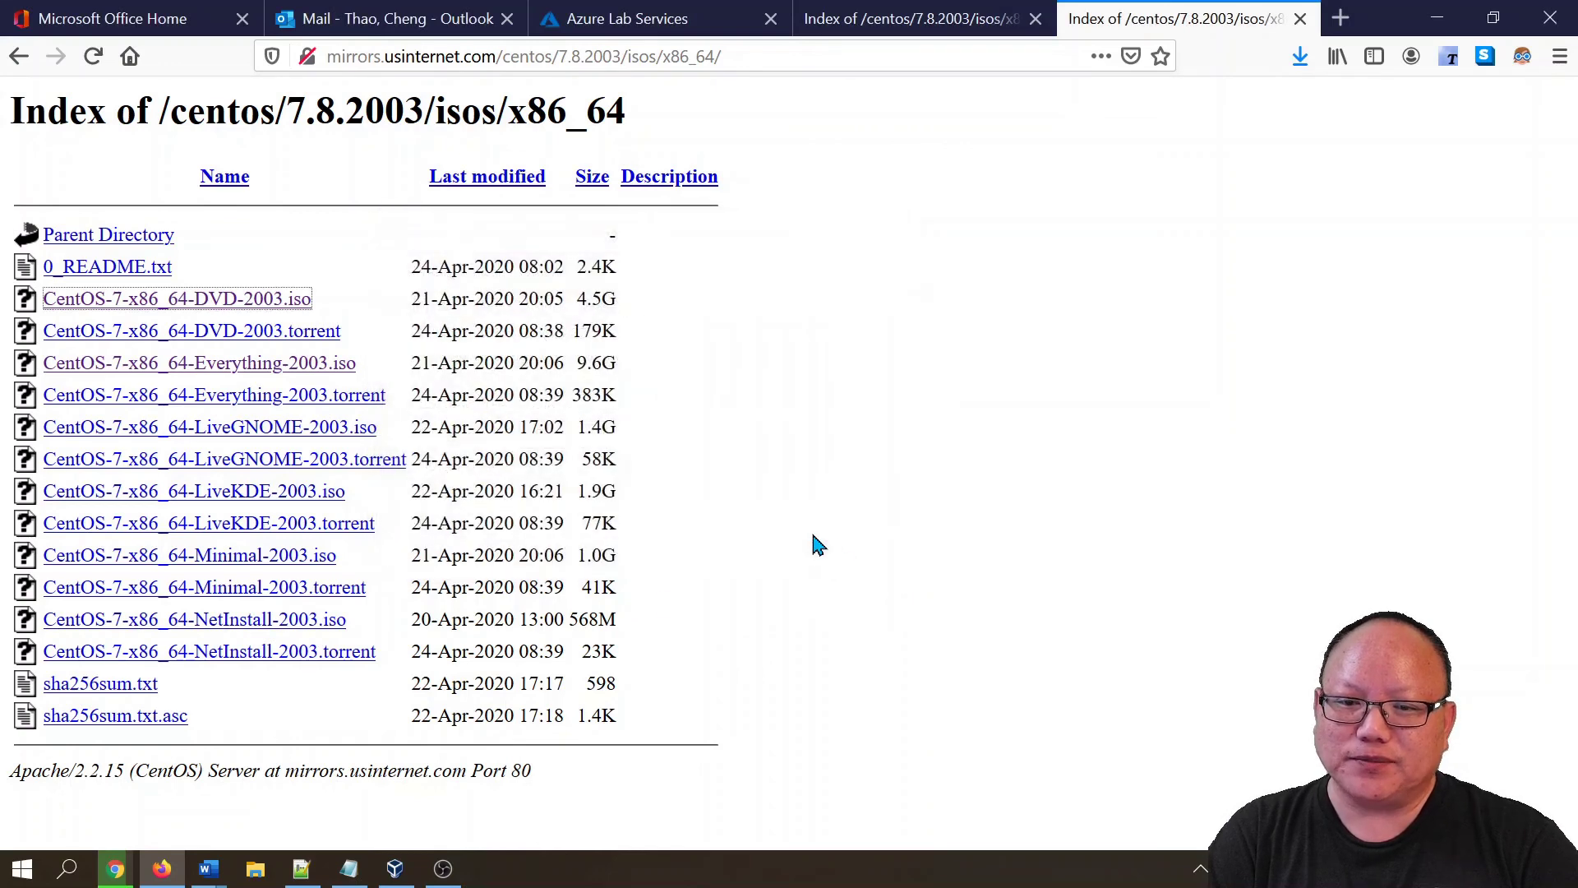
- Open the CentOS 7 machine's settings at the Storage page
click(391, 871)
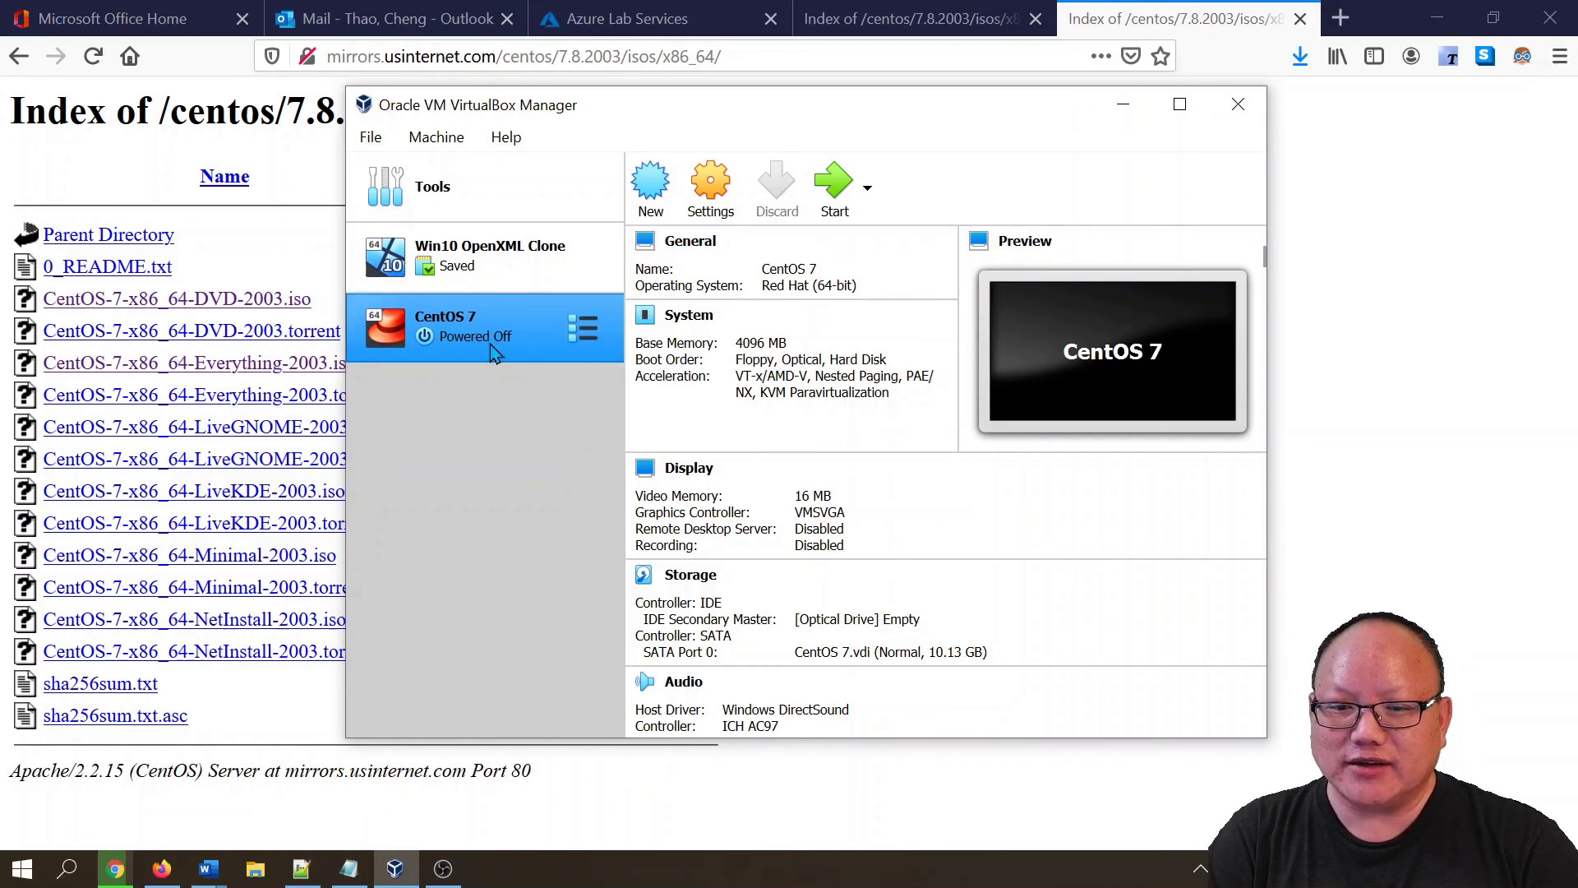
click(712, 191)
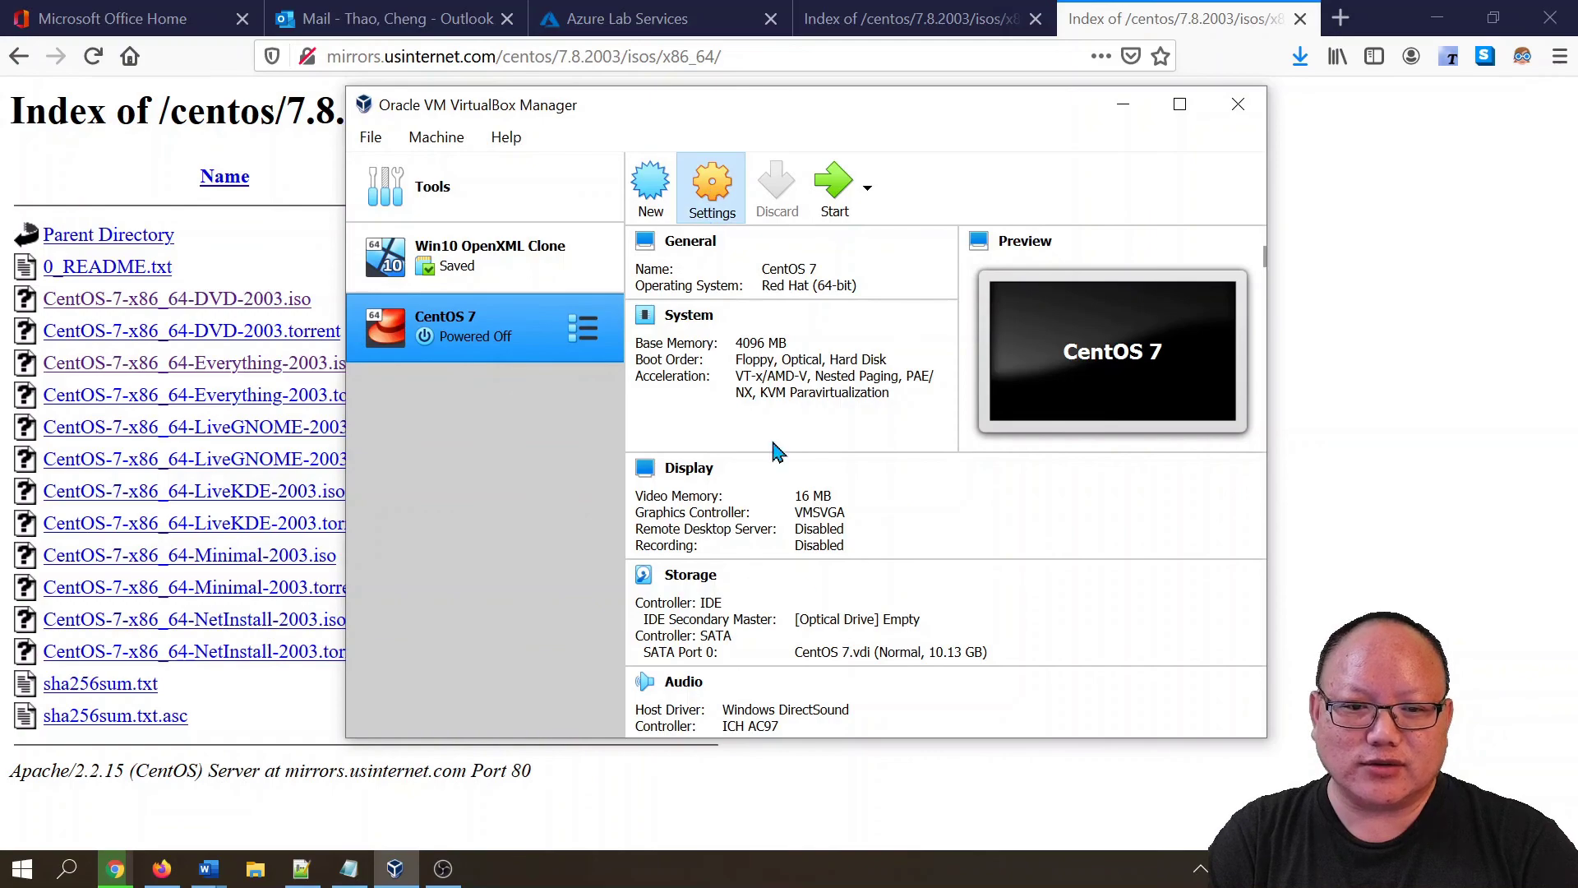
click(712, 195)
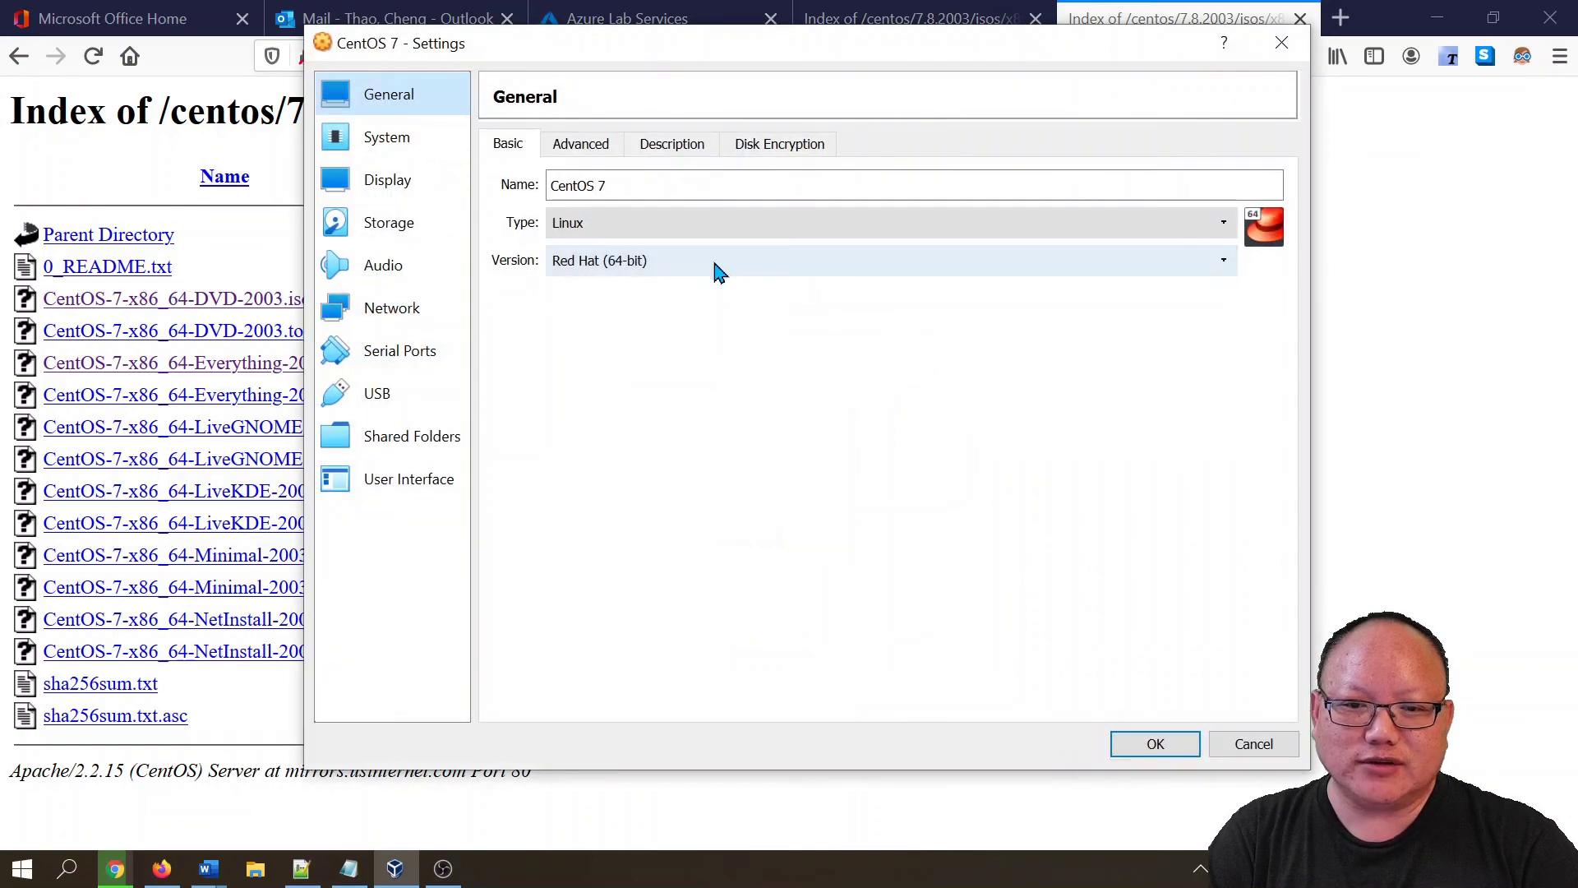
click(1255, 745)
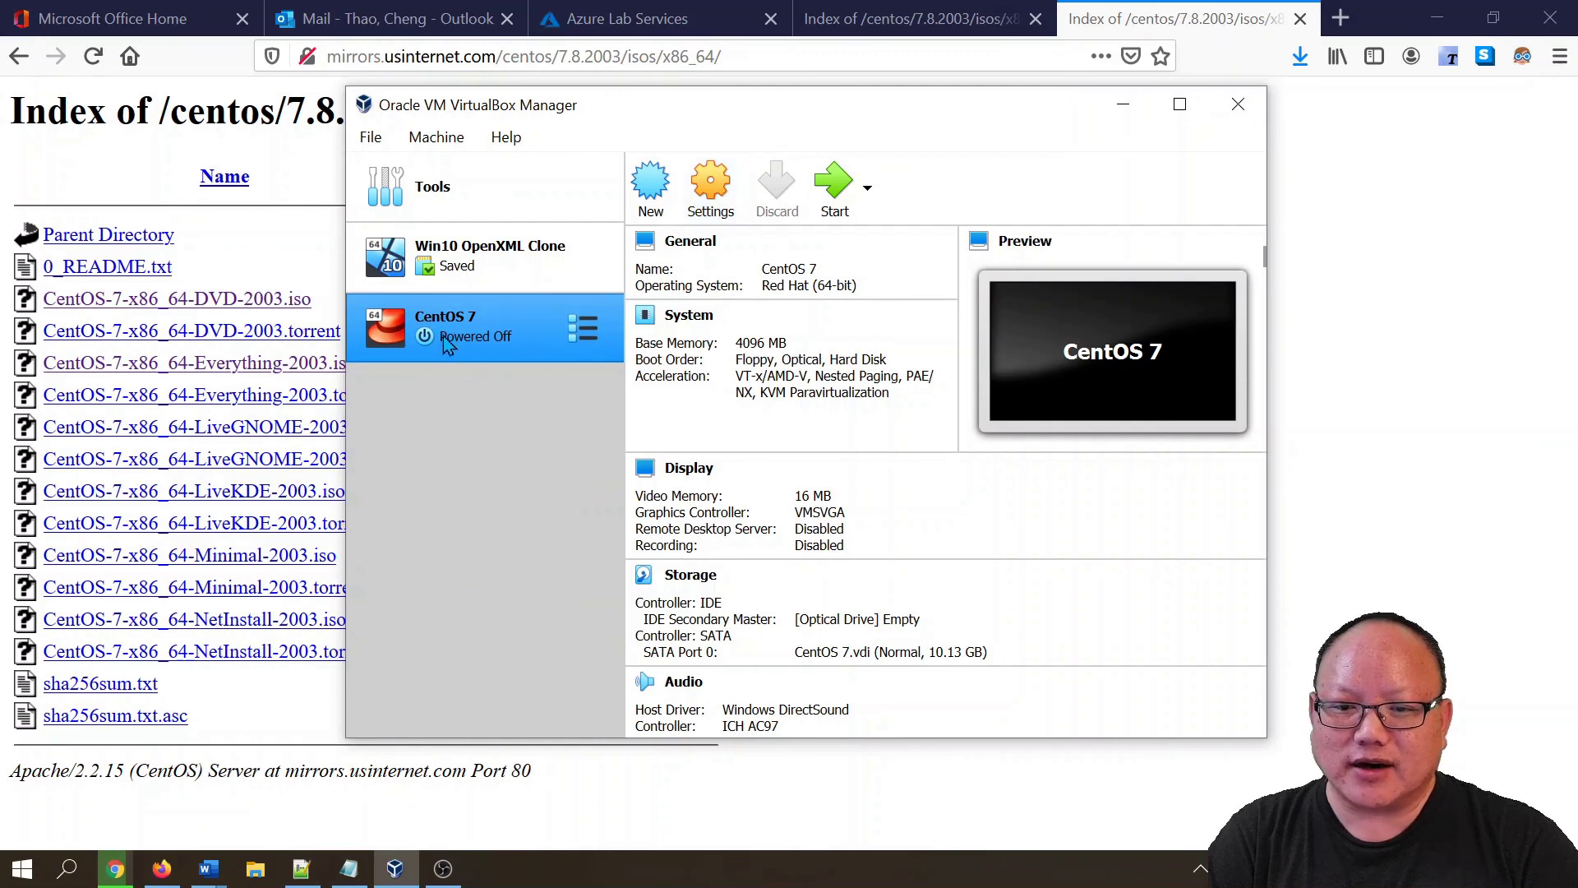
click(713, 202)
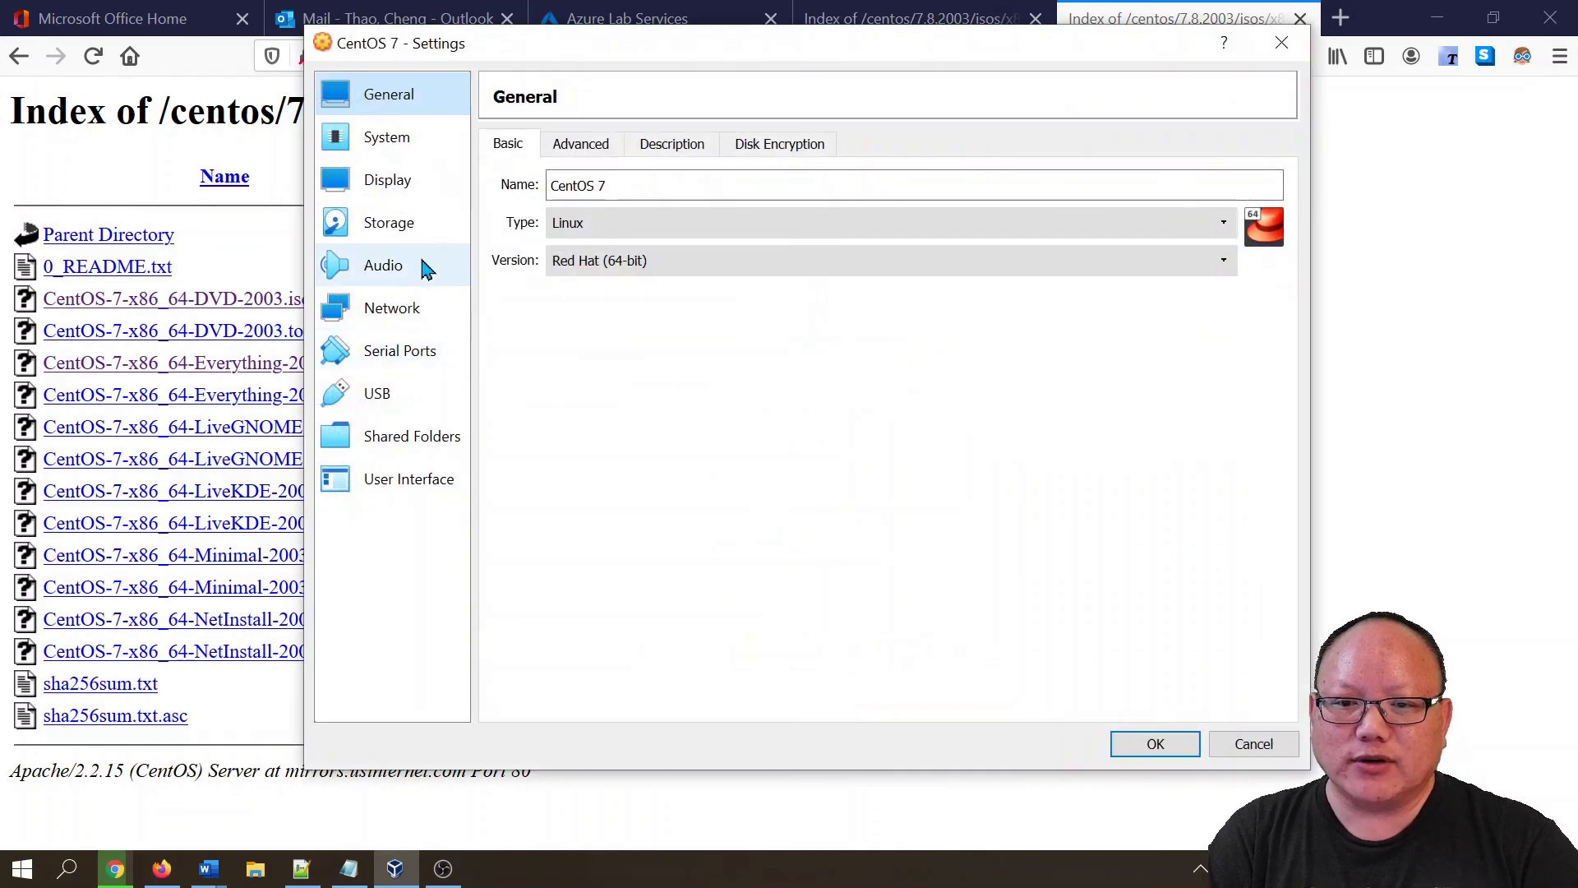
click(391, 226)
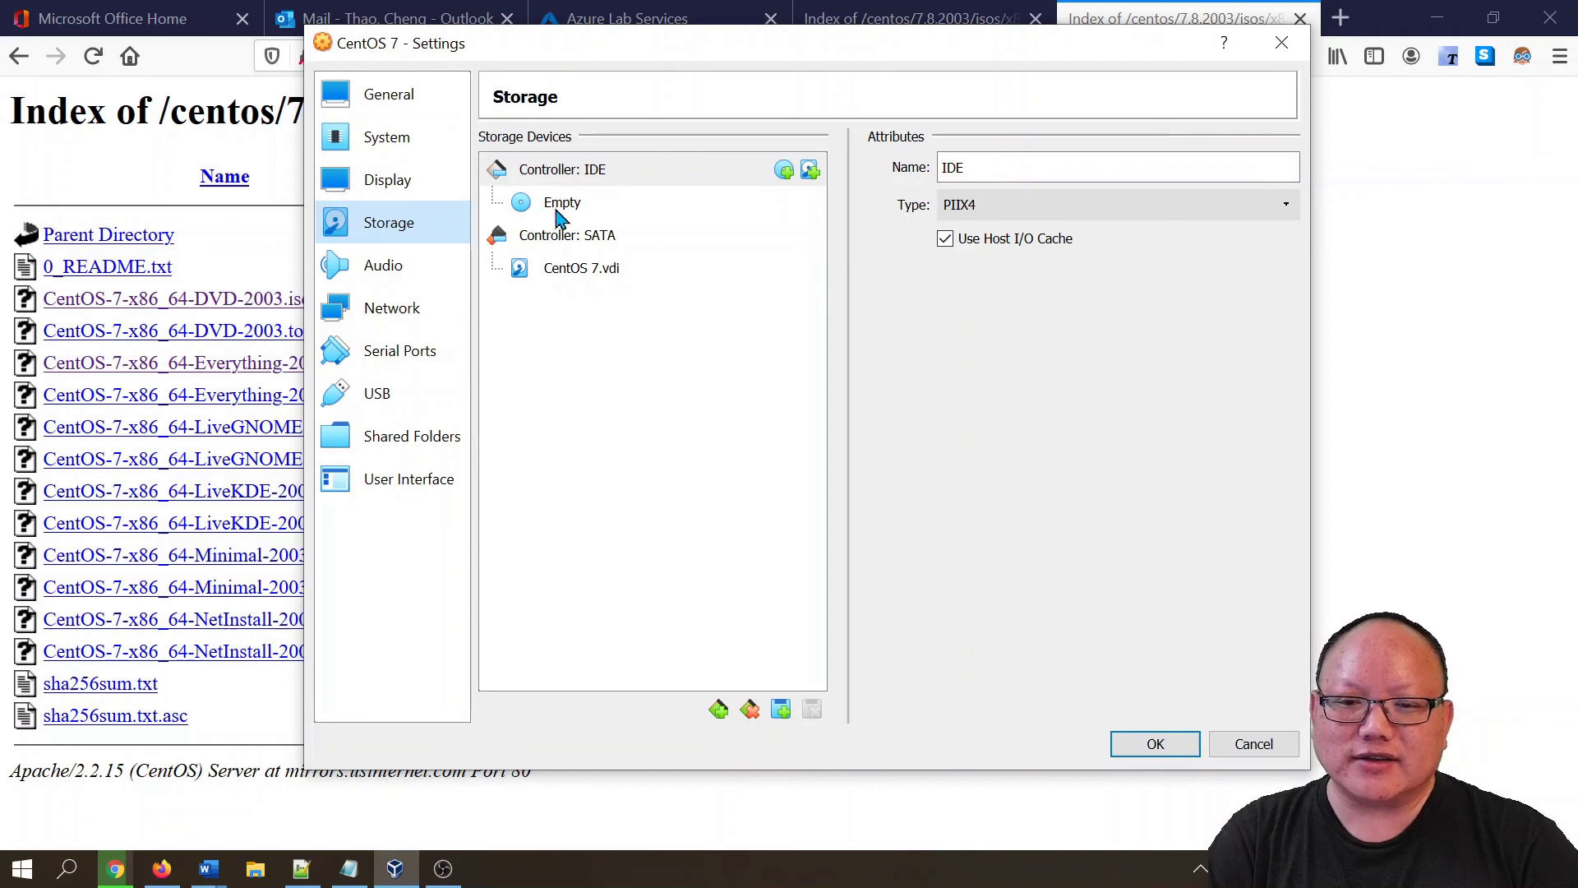
- Attach CentOS-7-x86_64-DVD-2003.iso from Downloads to the empty optical drive and save
click(559, 215)
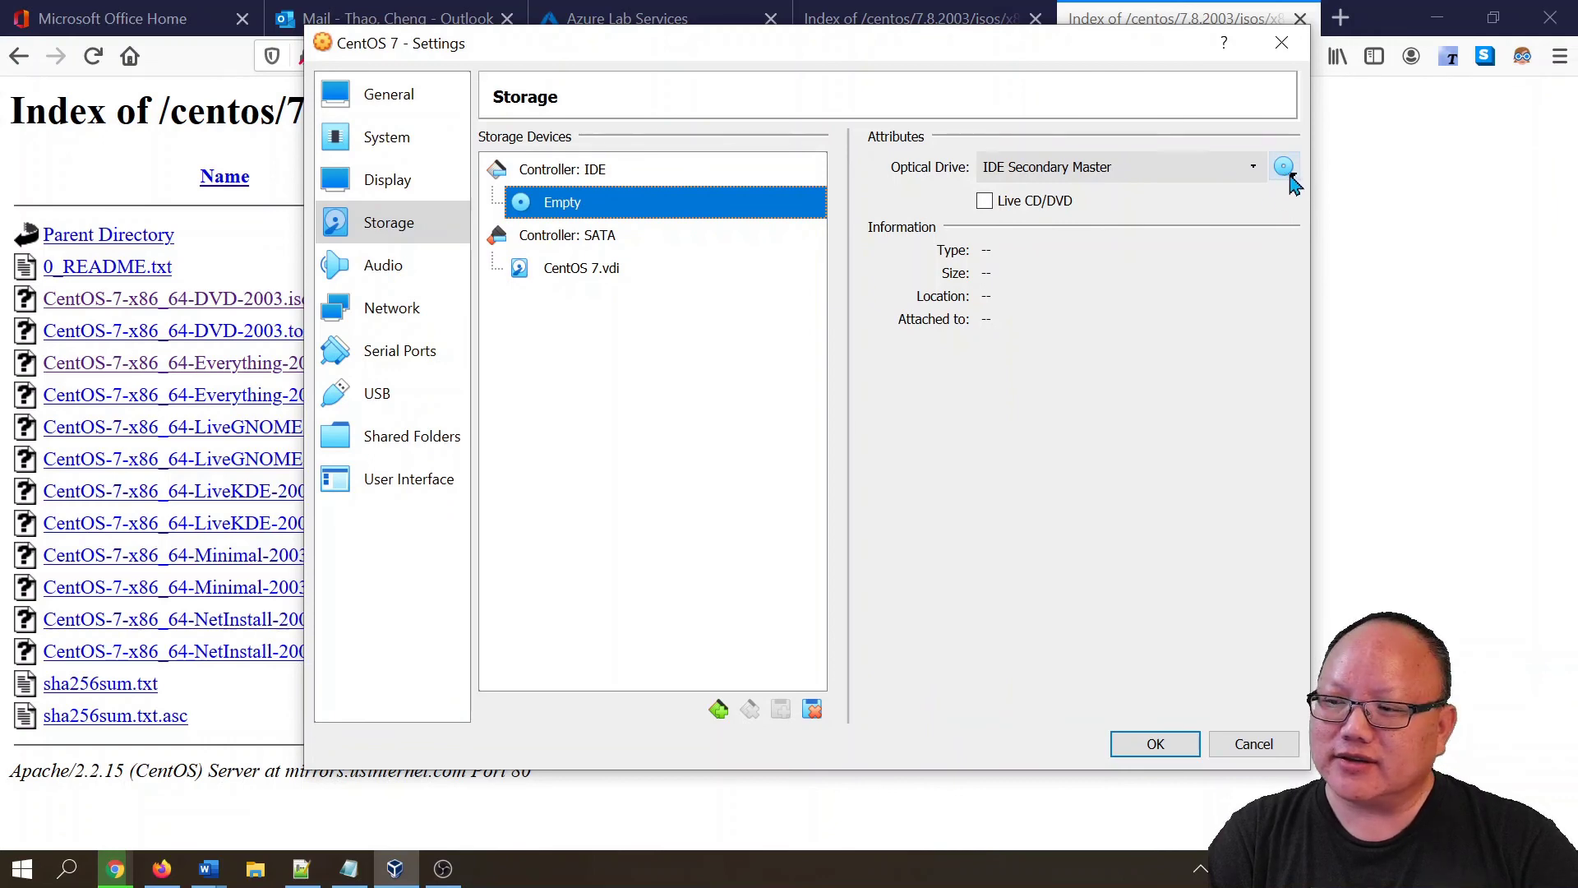
click(1287, 173)
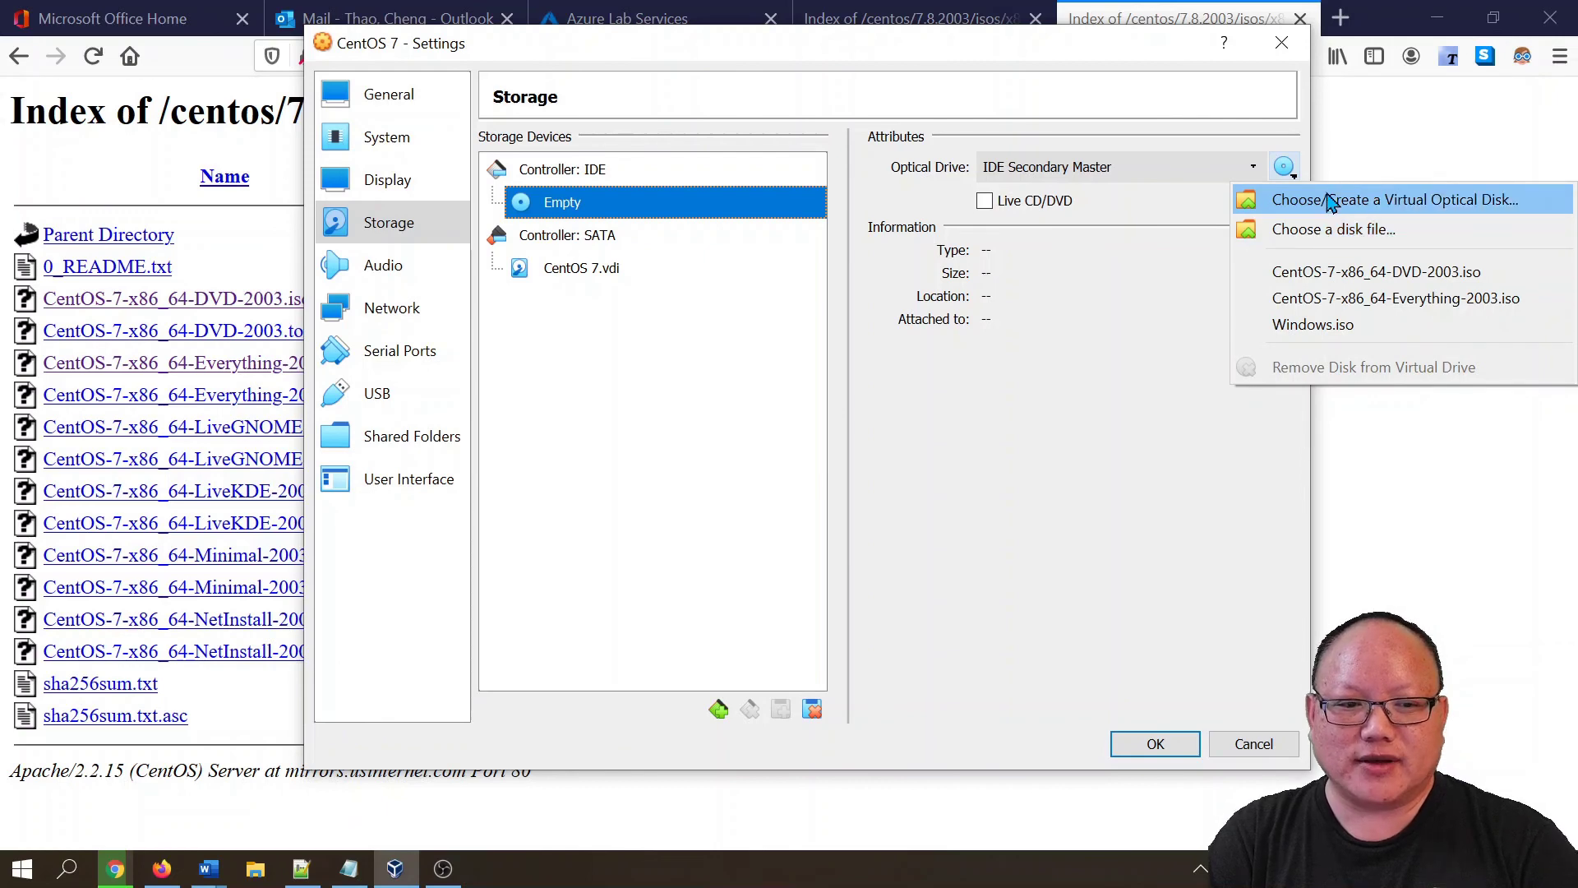
click(1290, 171)
click(1295, 174)
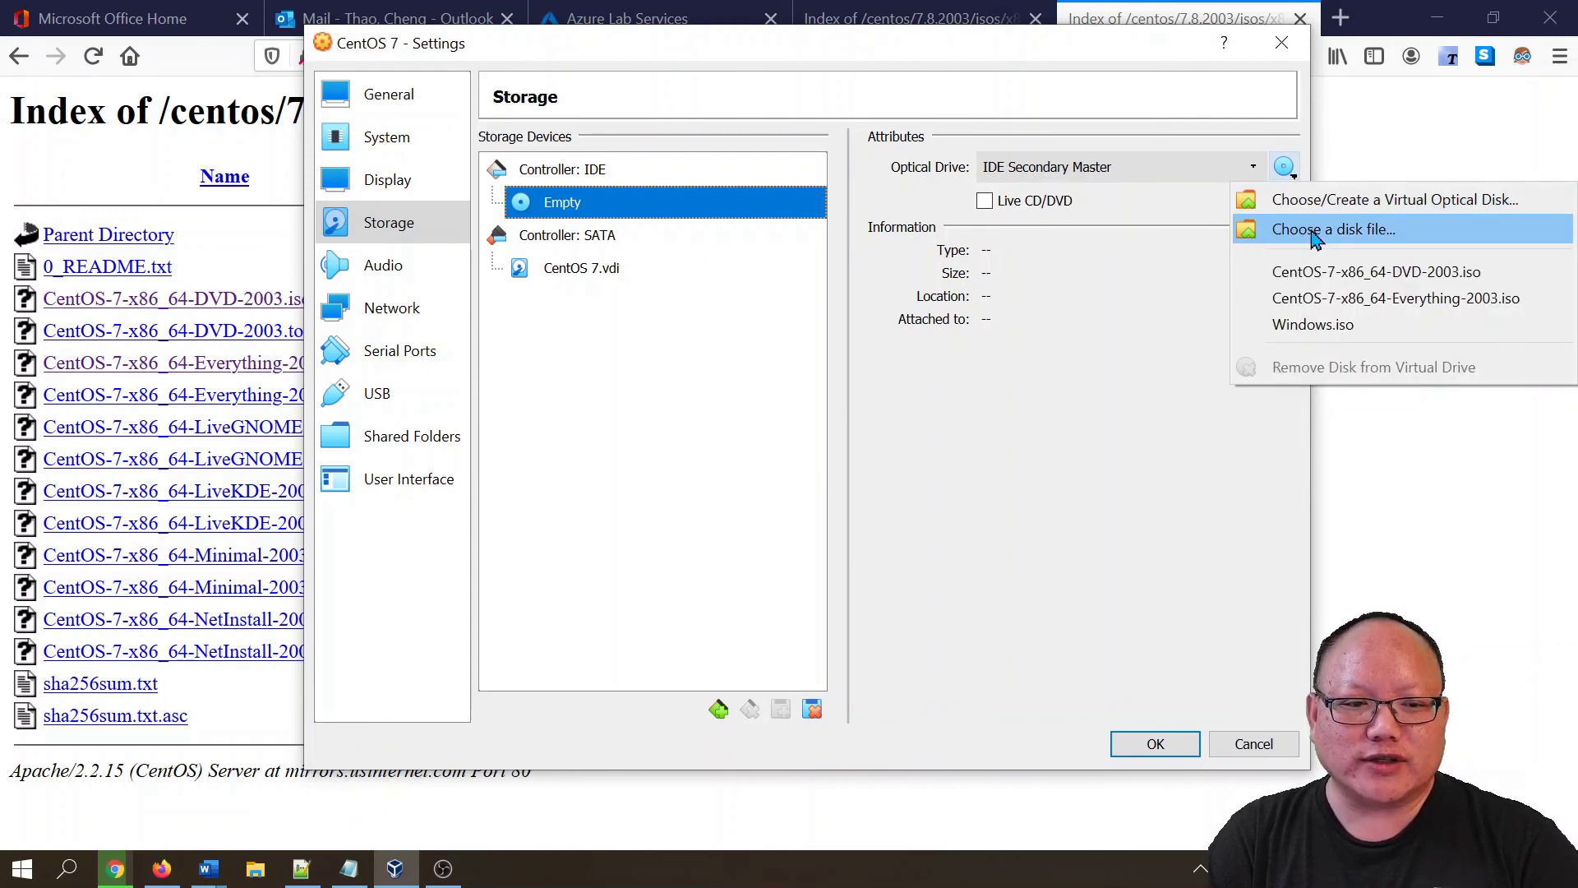
click(1314, 234)
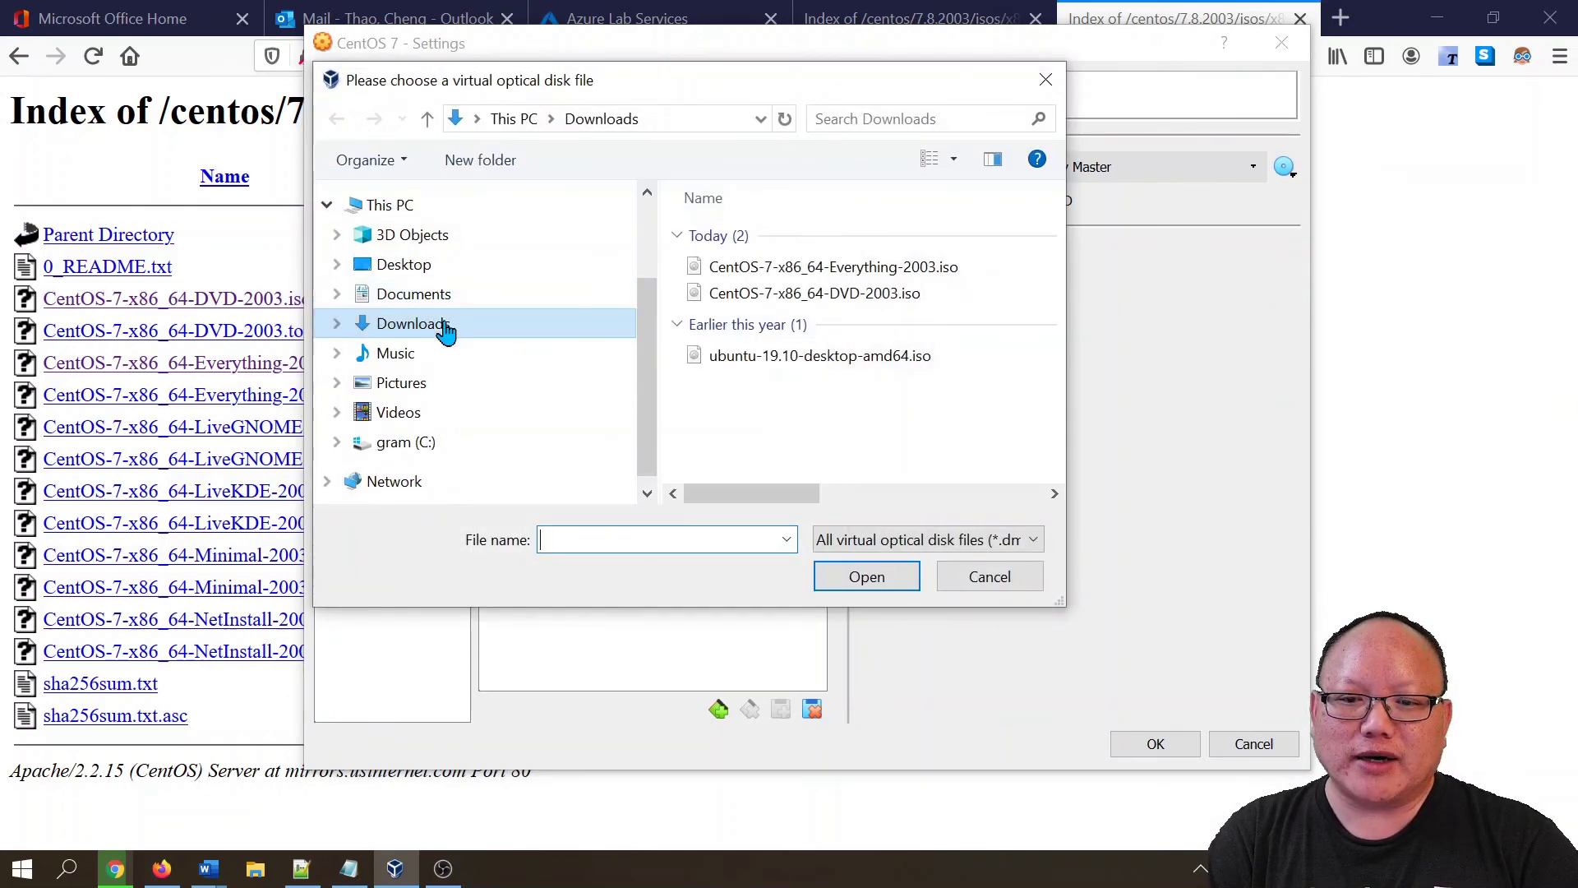
click(445, 328)
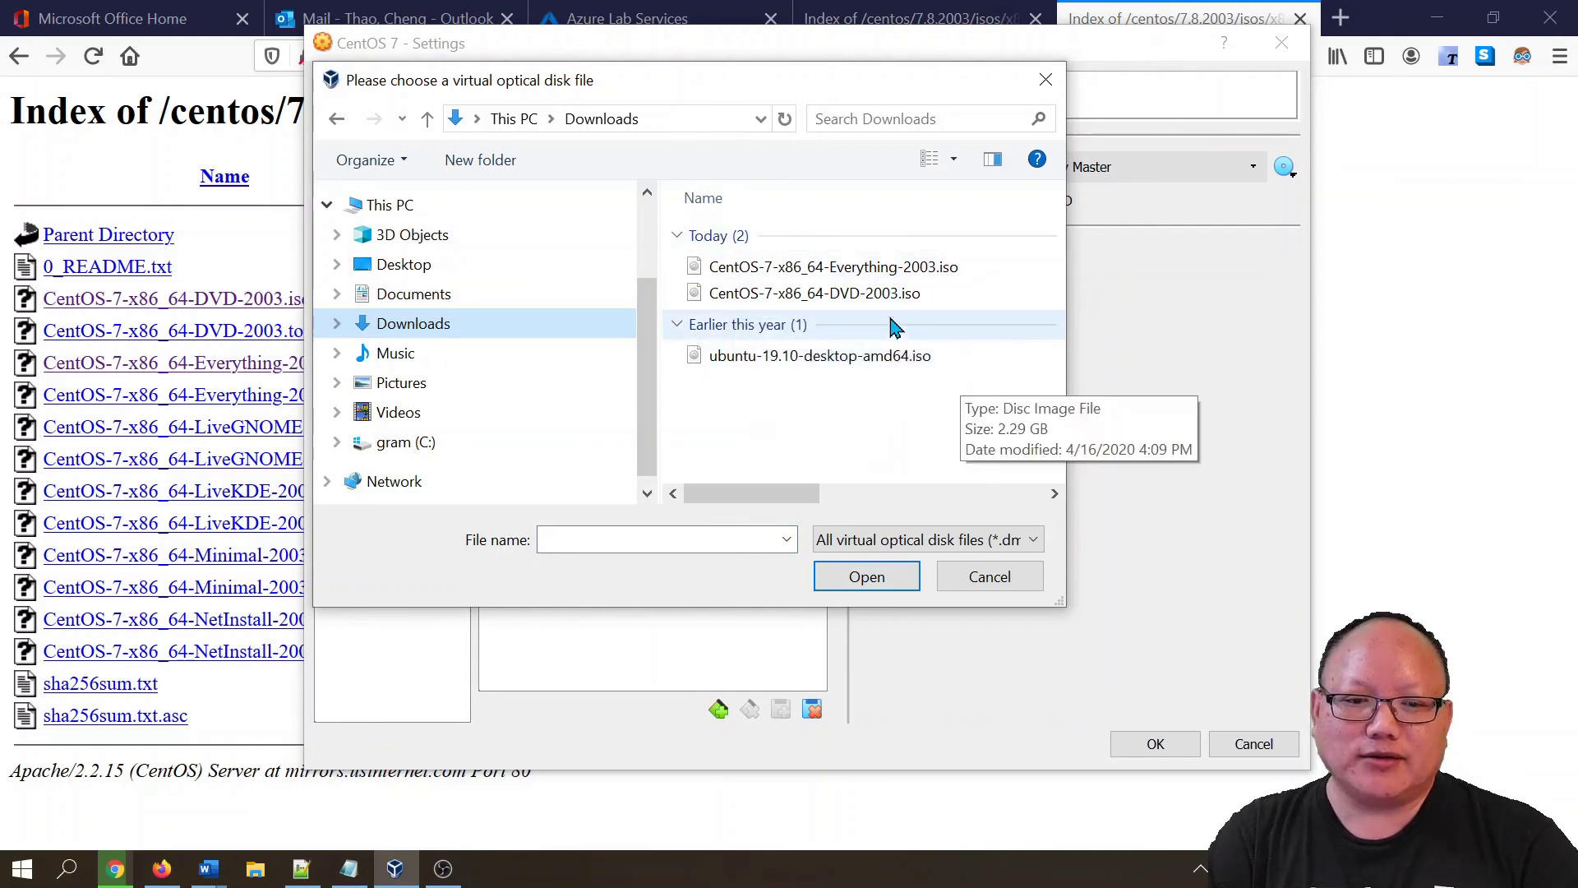
click(773, 297)
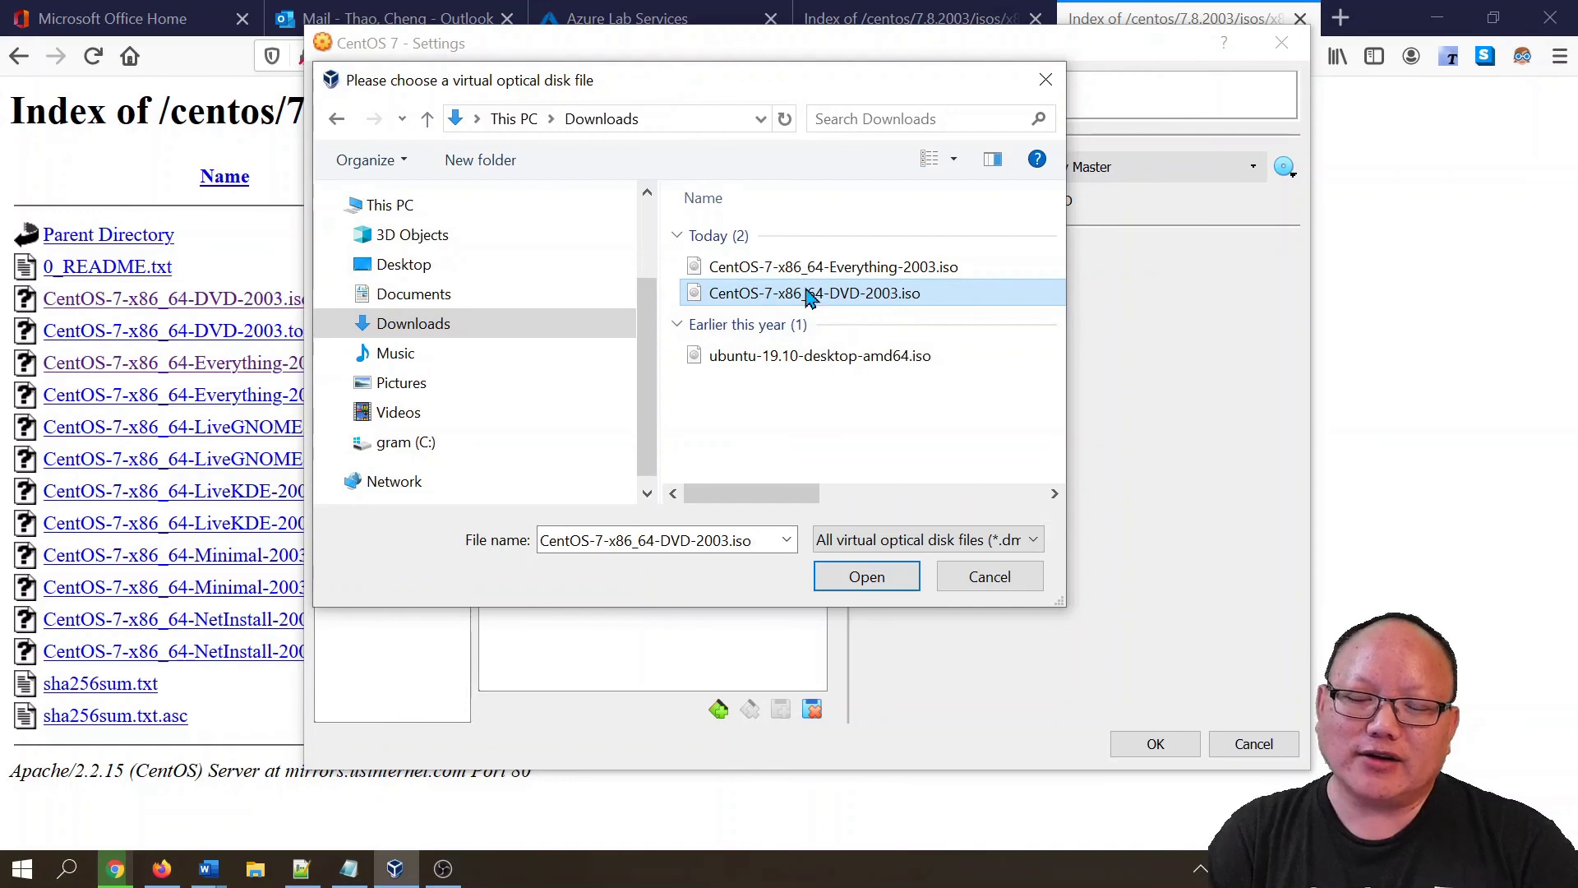
click(849, 311)
click(841, 582)
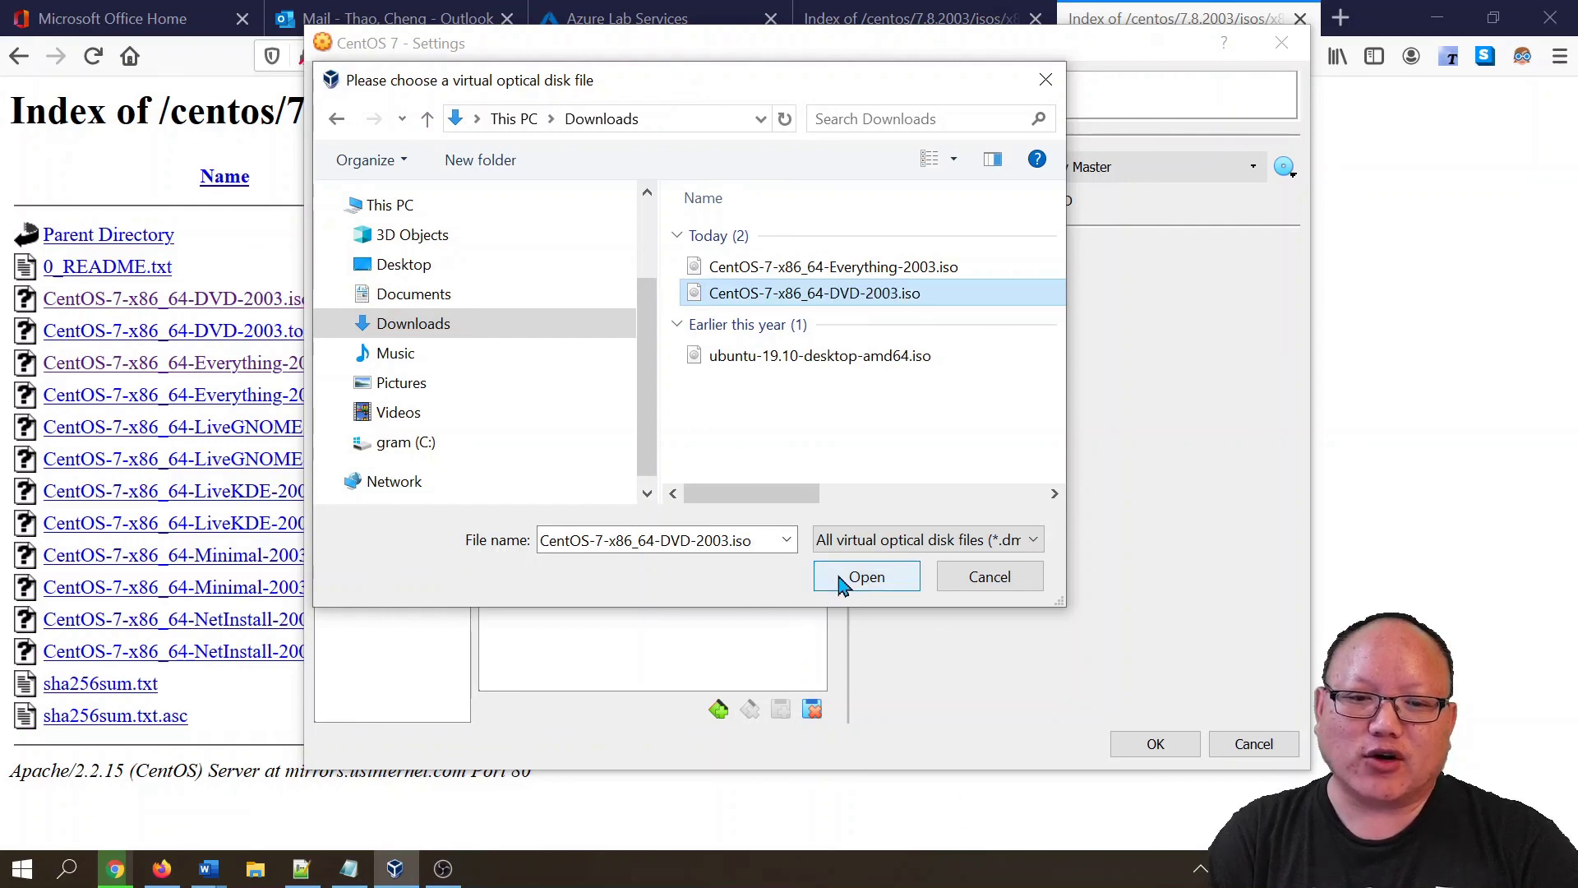
click(866, 578)
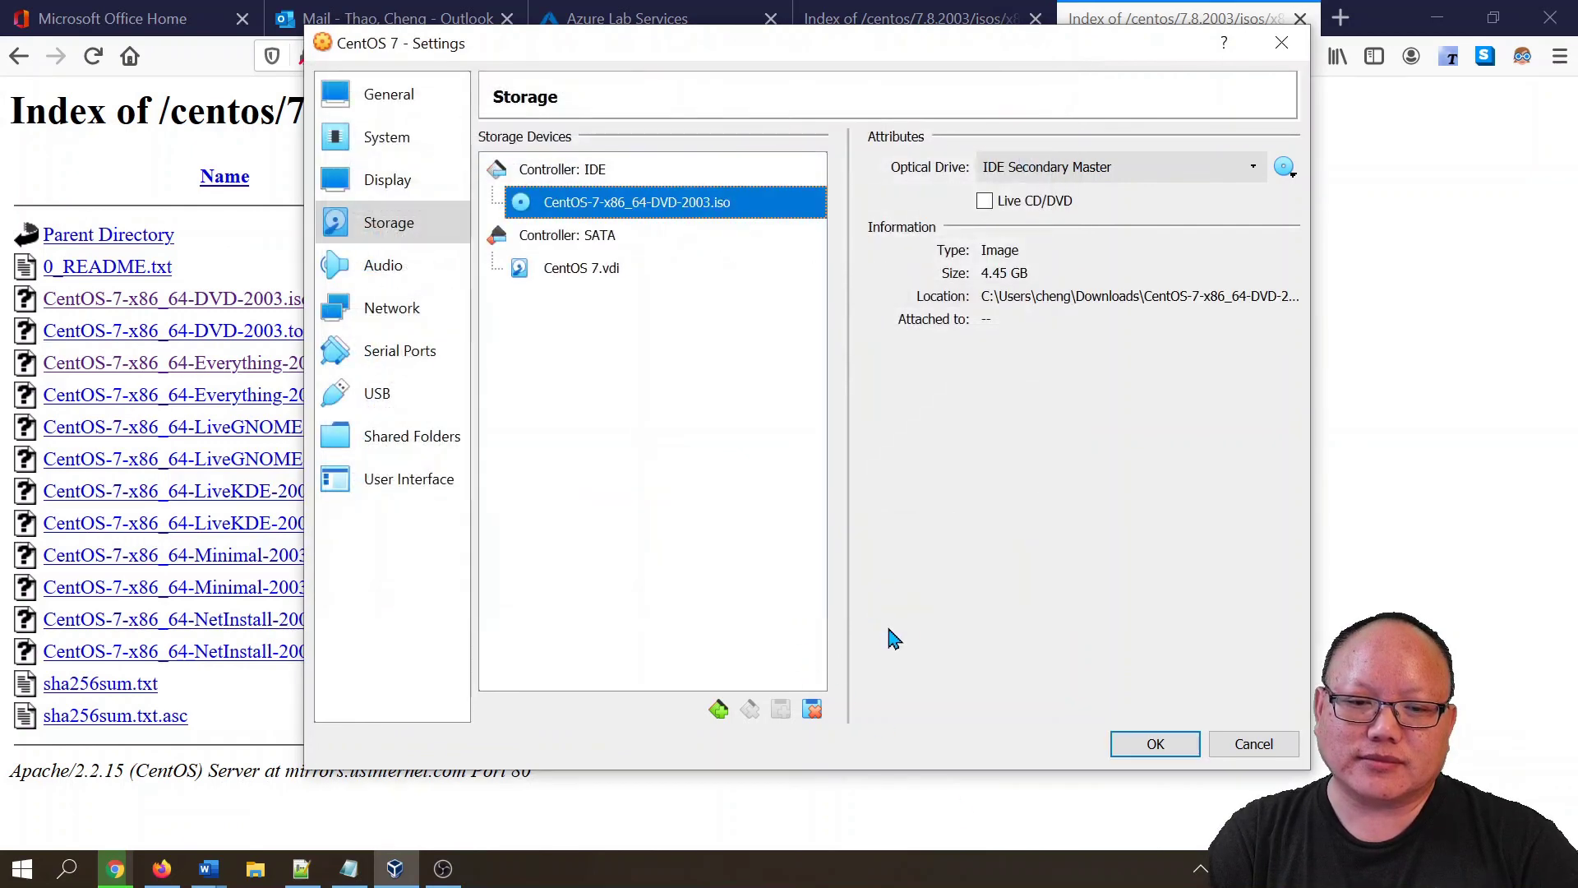
click(1137, 749)
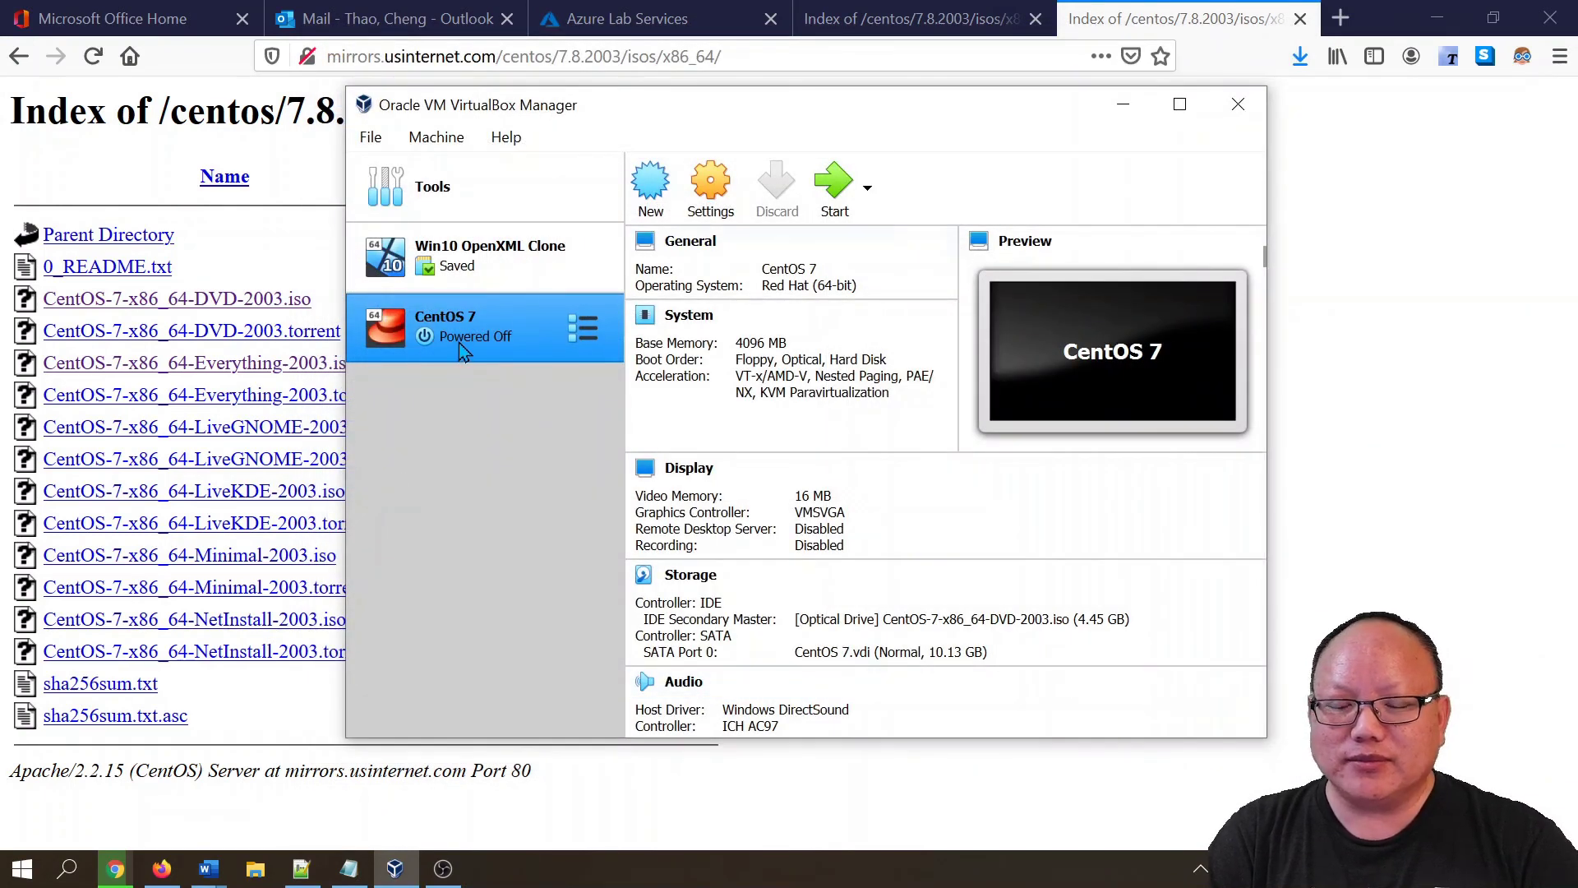
- Start the CentOS 7 machine with CentOS-7-x86_64-DVD-2003.iso as the start-up disk
click(831, 189)
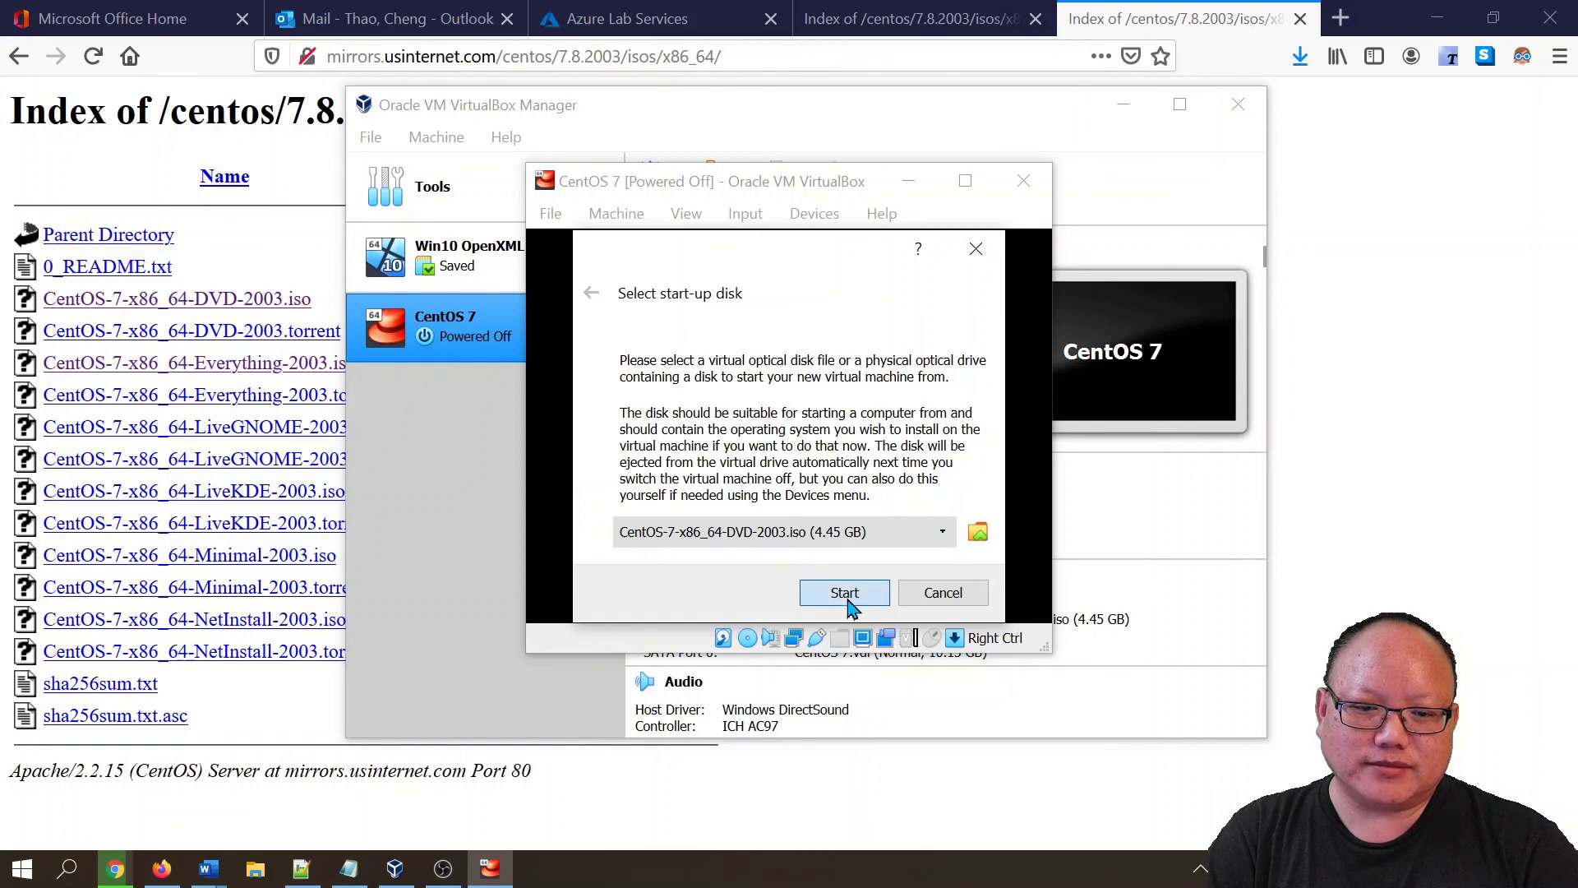
click(847, 602)
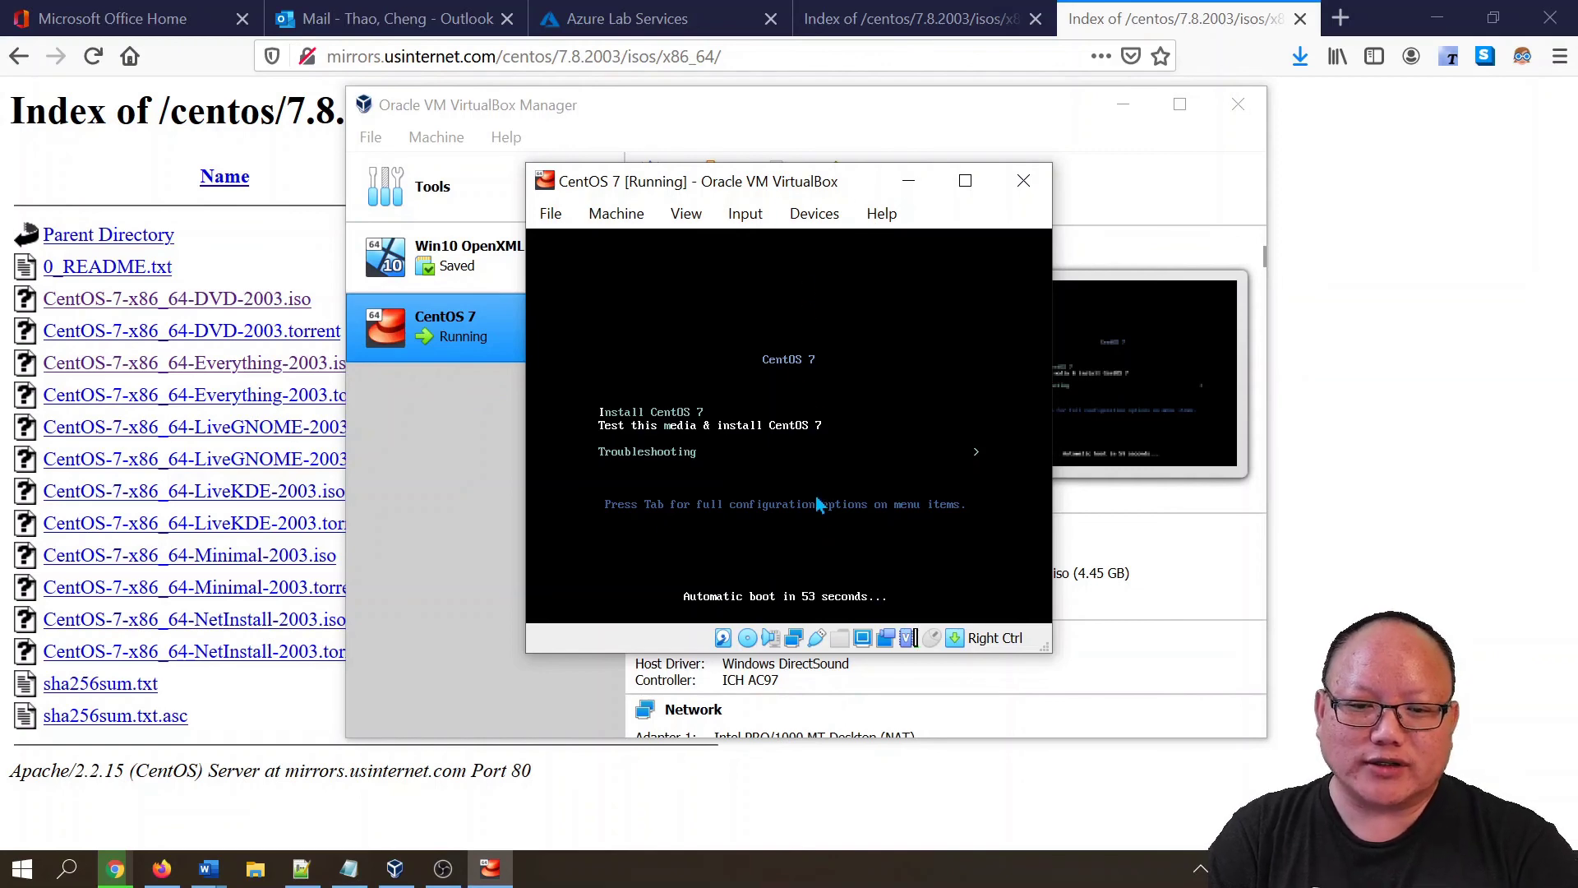
- Stop the boot countdown, select Install CentOS 7 and launch the installer
key(Up)
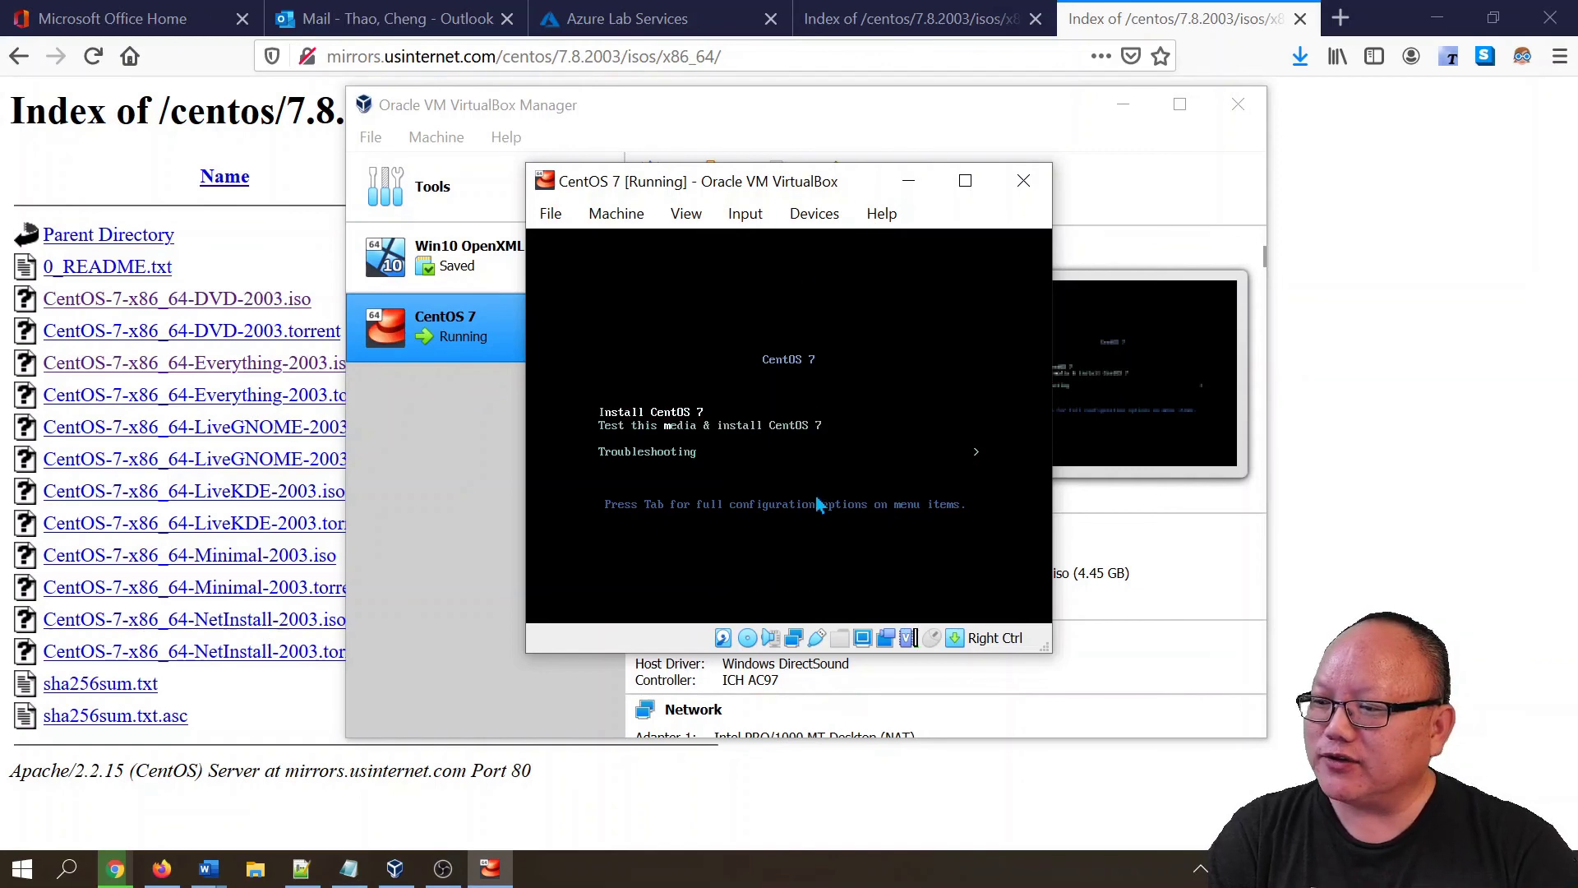
key(Down)
key(Up)
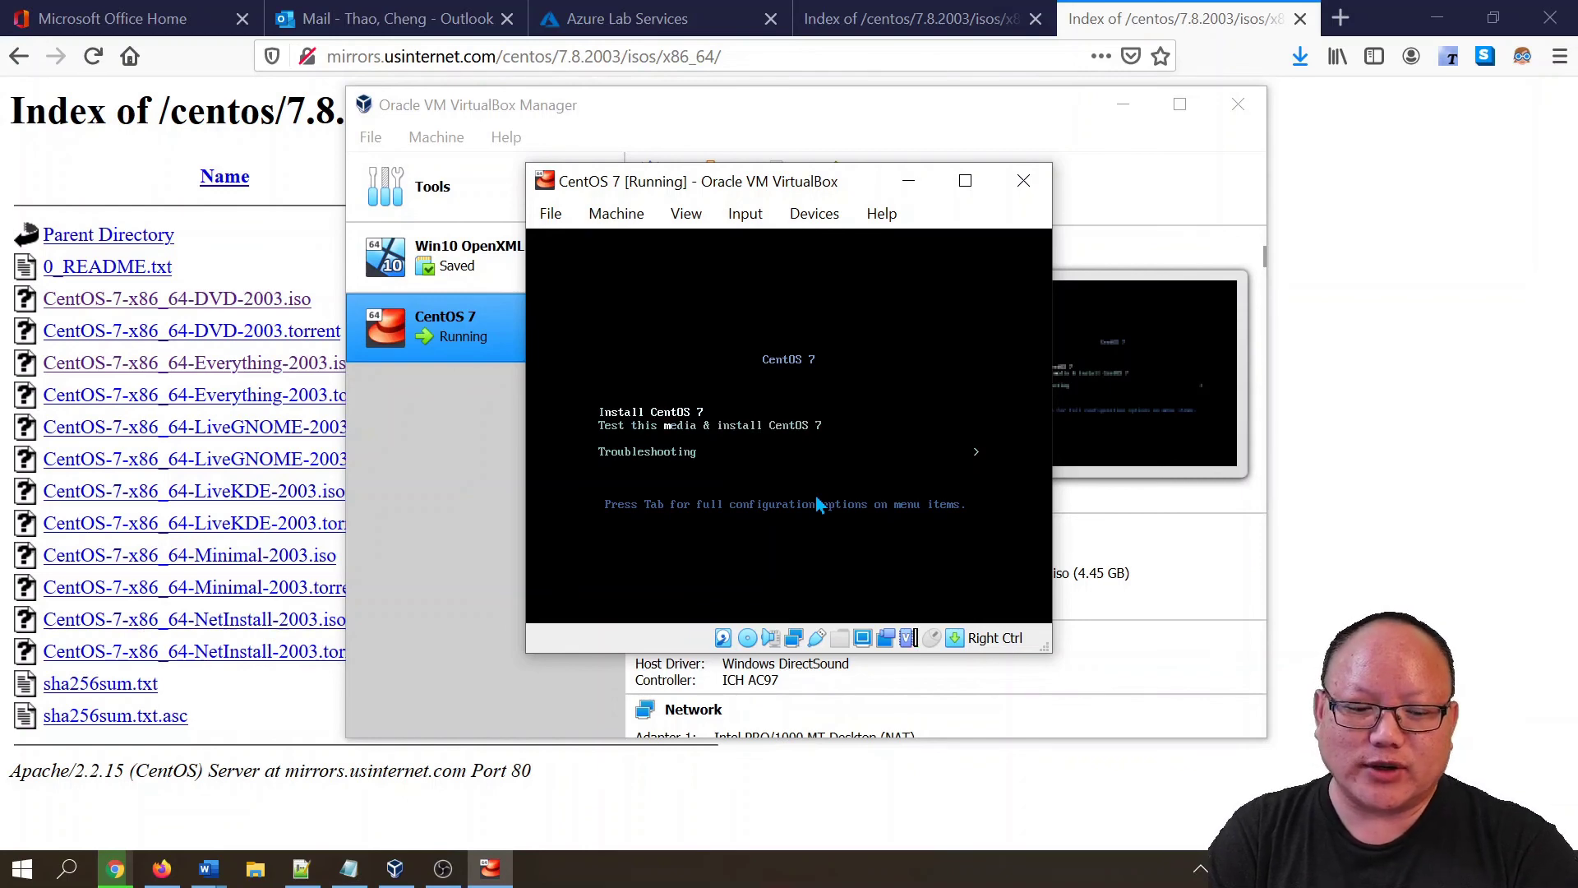
key(Return)
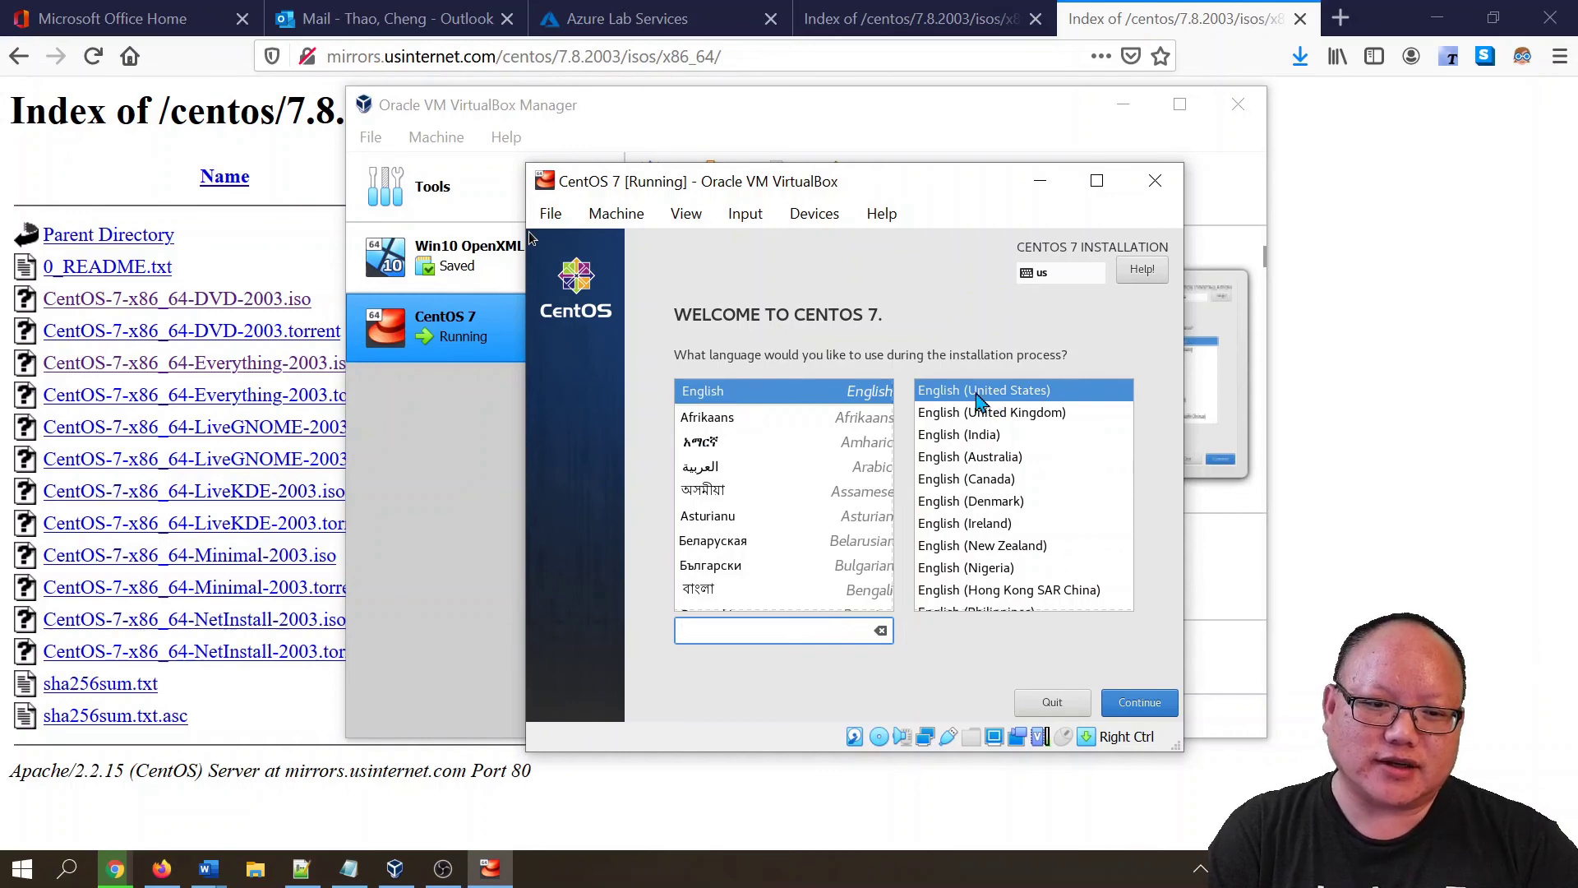
- Let the VM capture the mouse and keep English (United States) as the installer language
click(1137, 712)
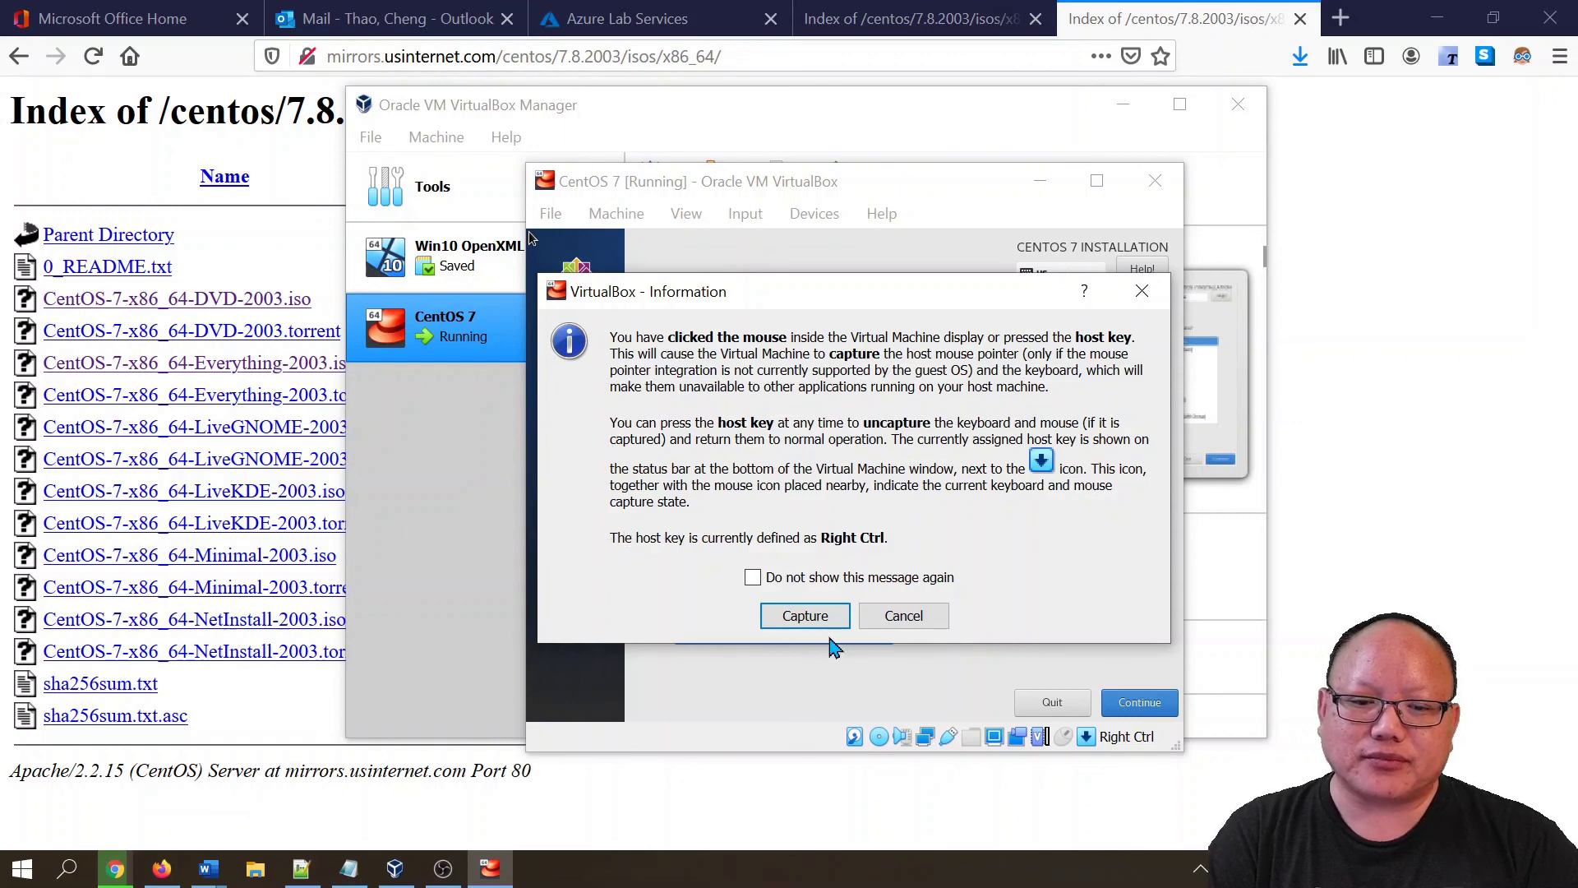
click(804, 618)
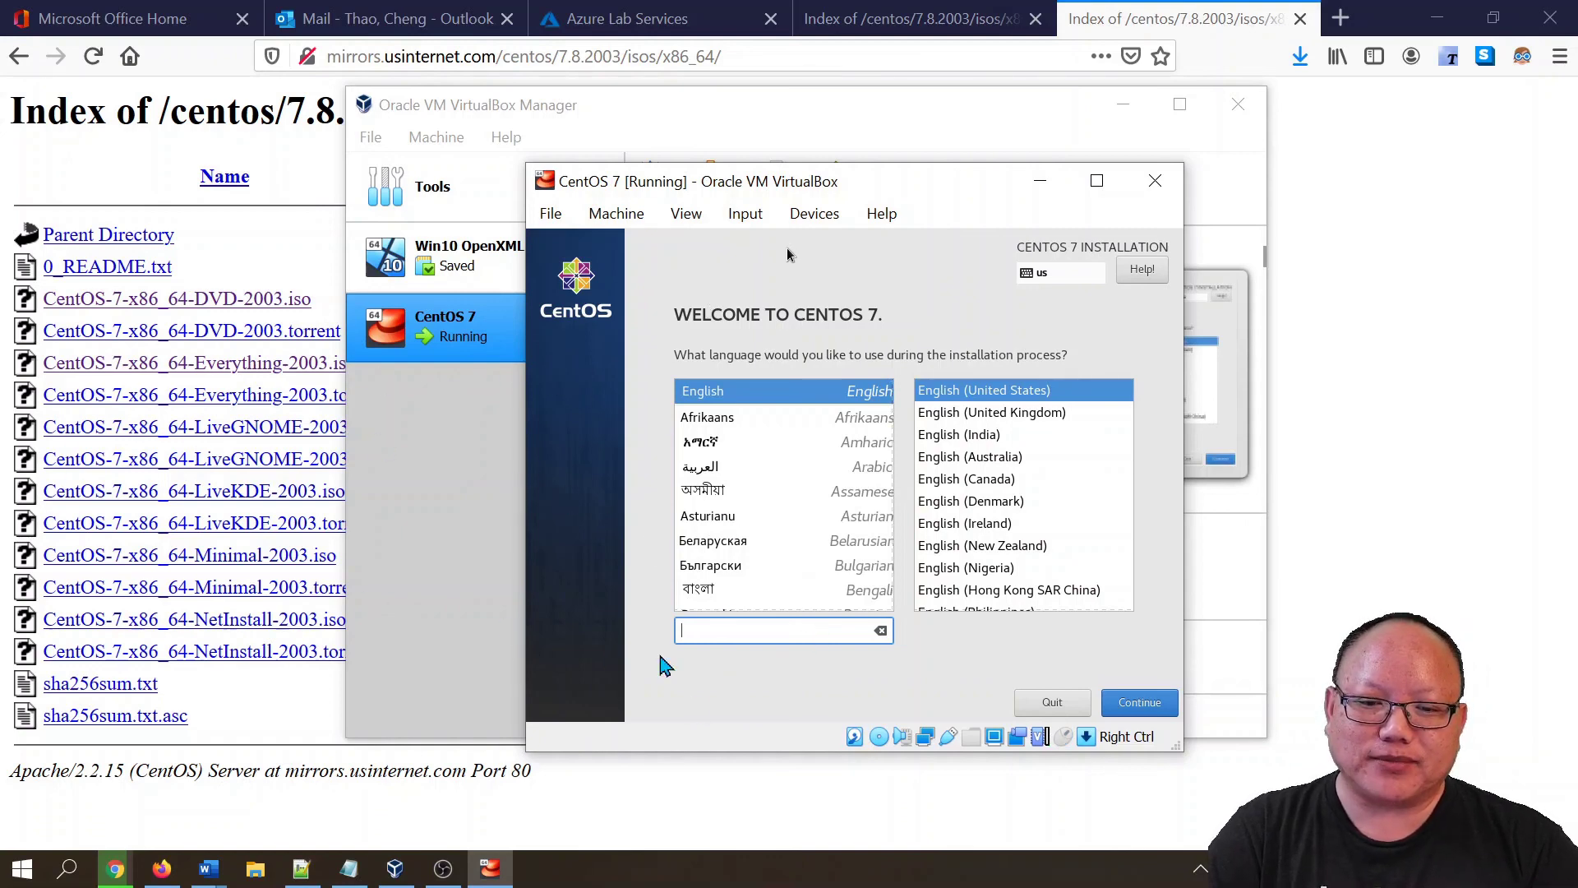
click(655, 470)
click(806, 614)
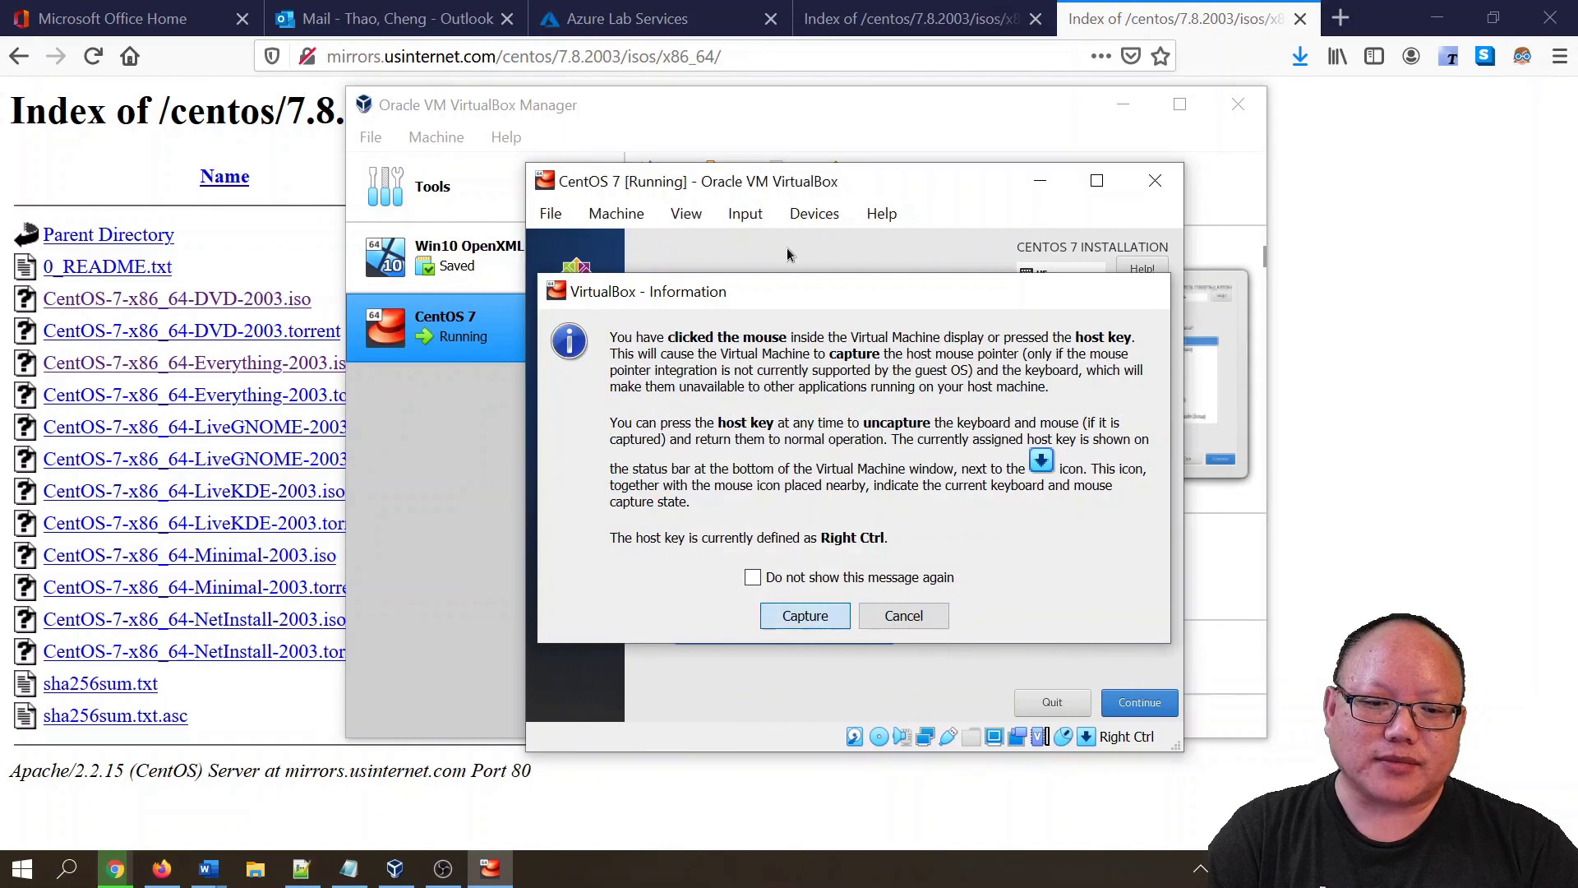
click(1134, 712)
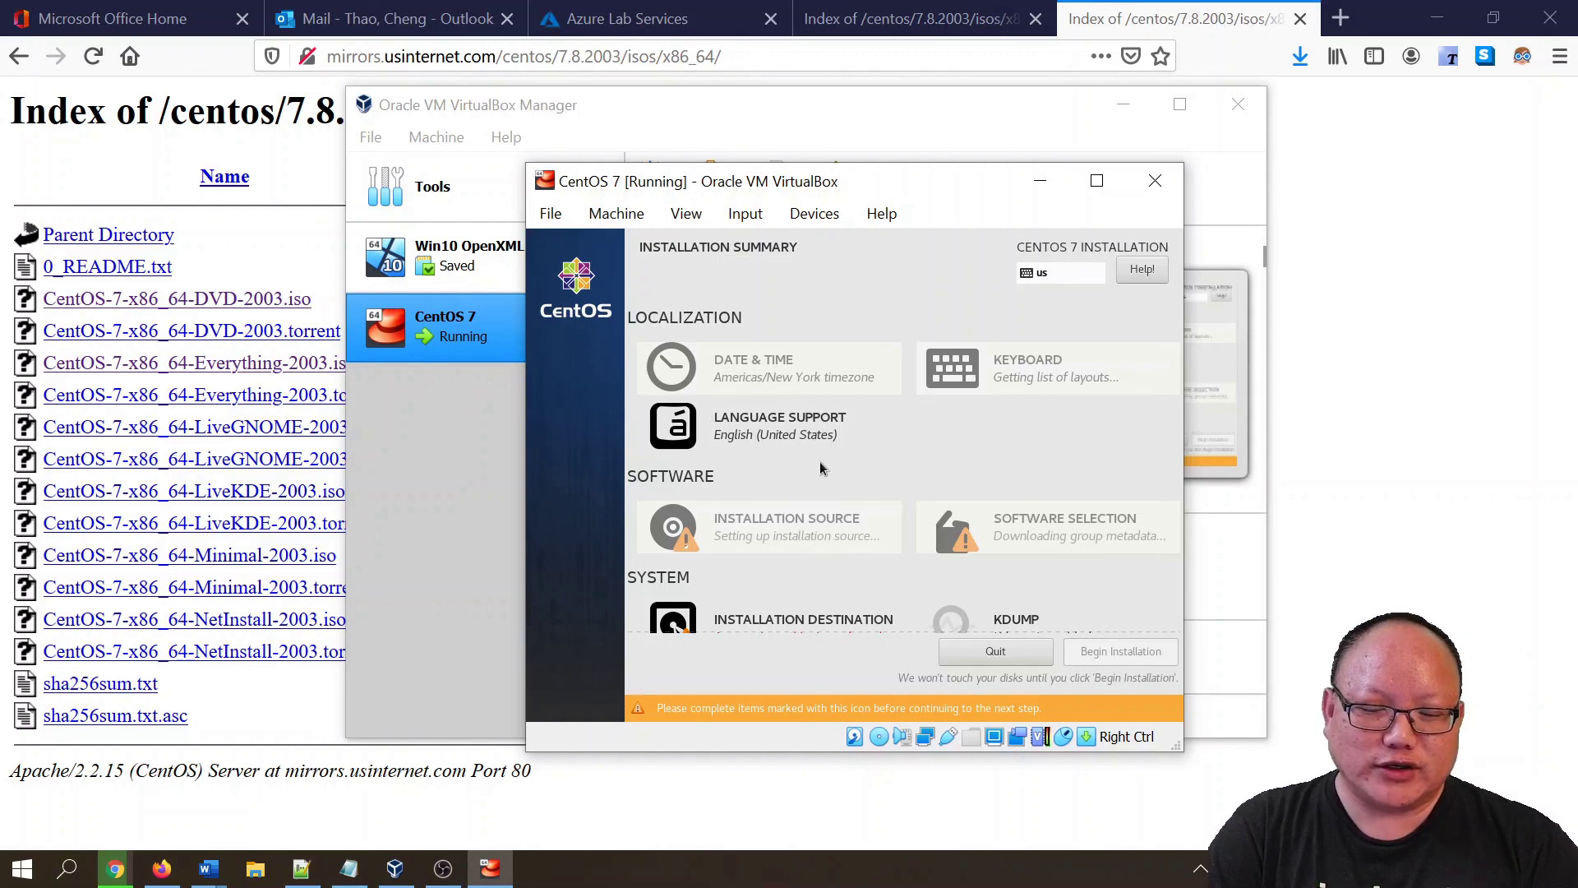
- Set the time zone to Americas/Chicago with a 12-hour AM/PM clock
click(740, 378)
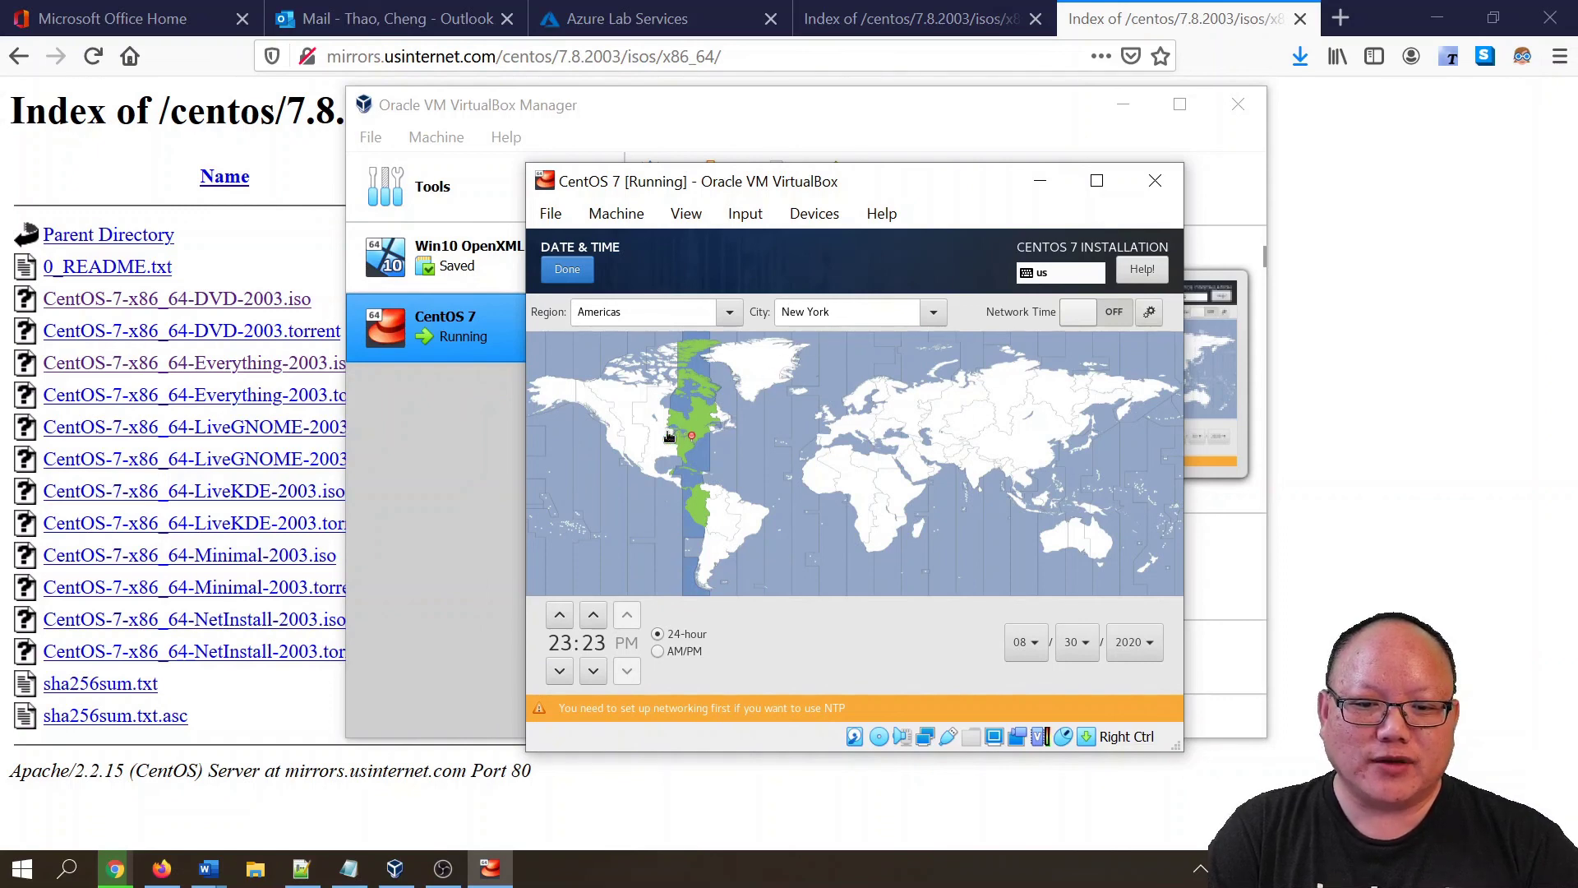
click(666, 437)
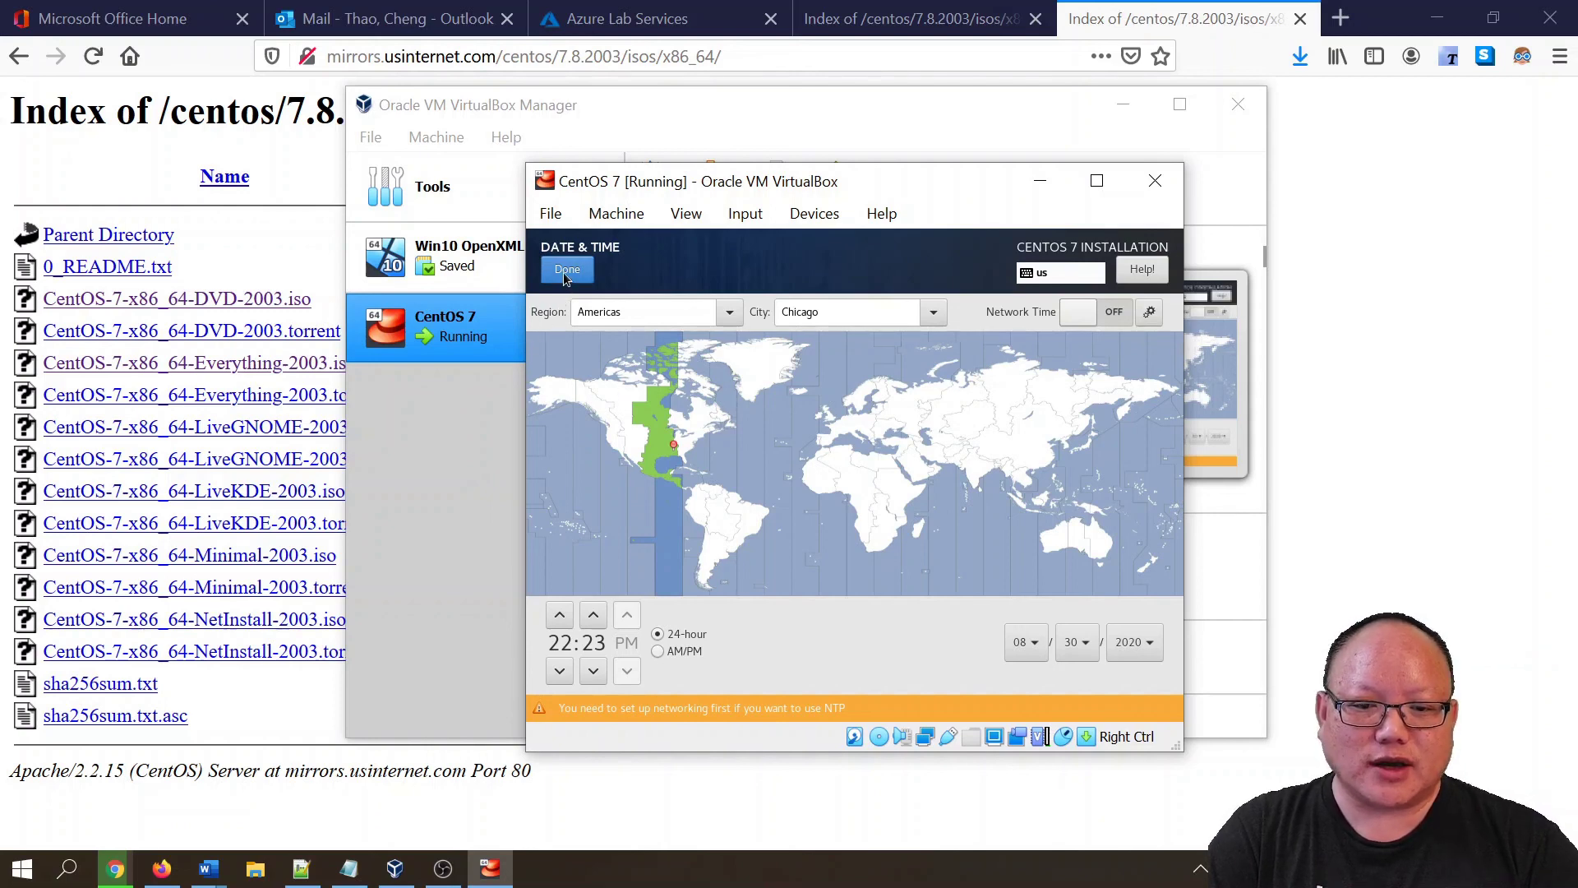
click(657, 654)
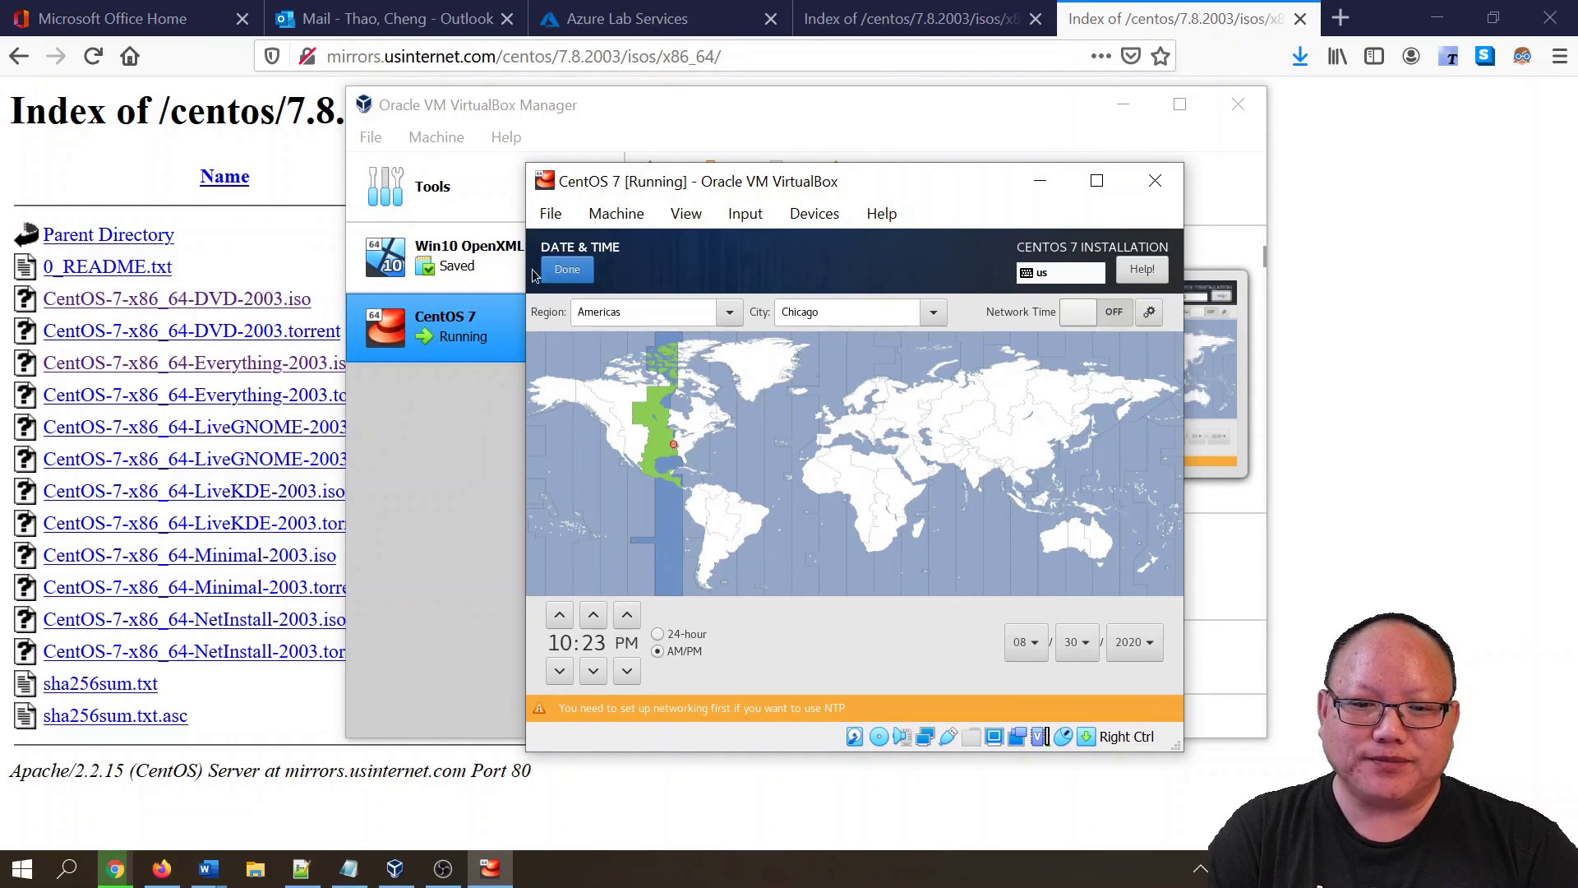
click(567, 270)
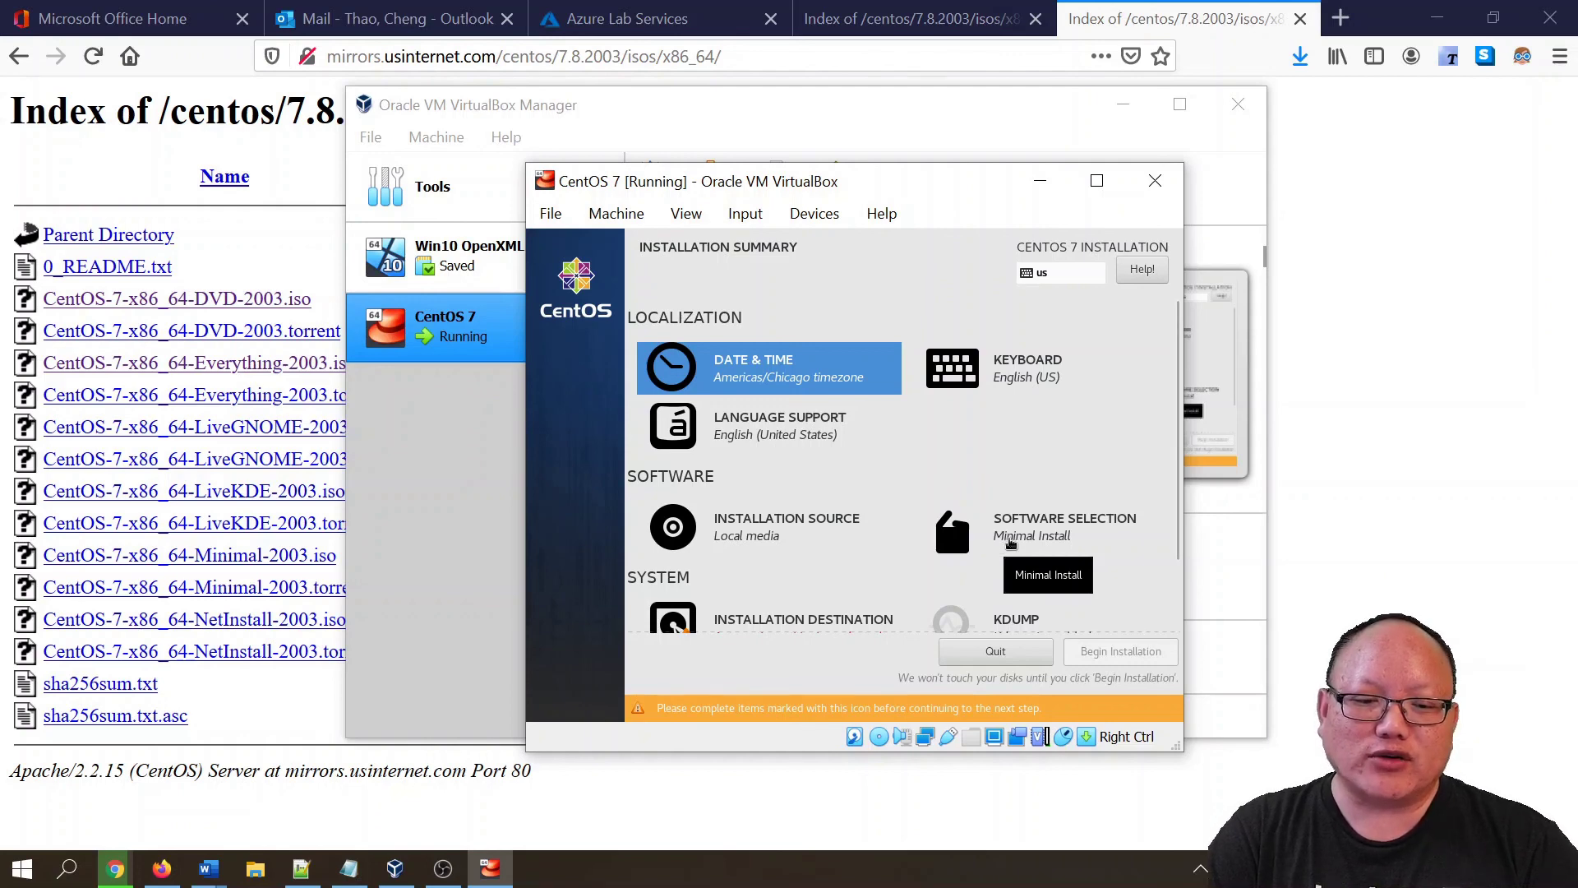
- Choose GNOME Desktop as the base environment in Software Selection
click(1010, 544)
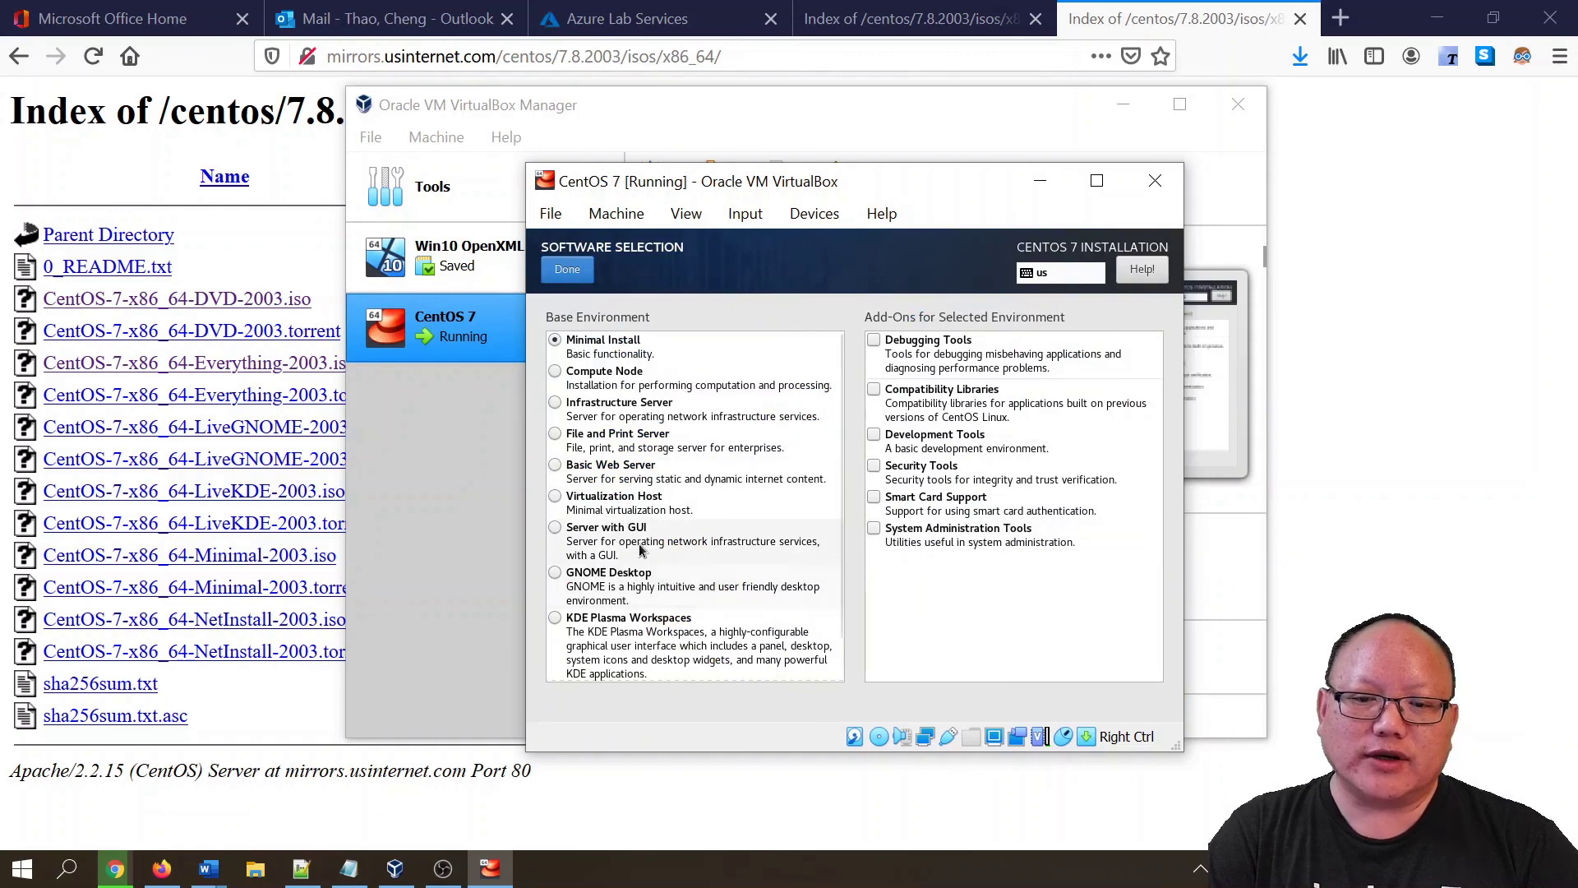
click(555, 530)
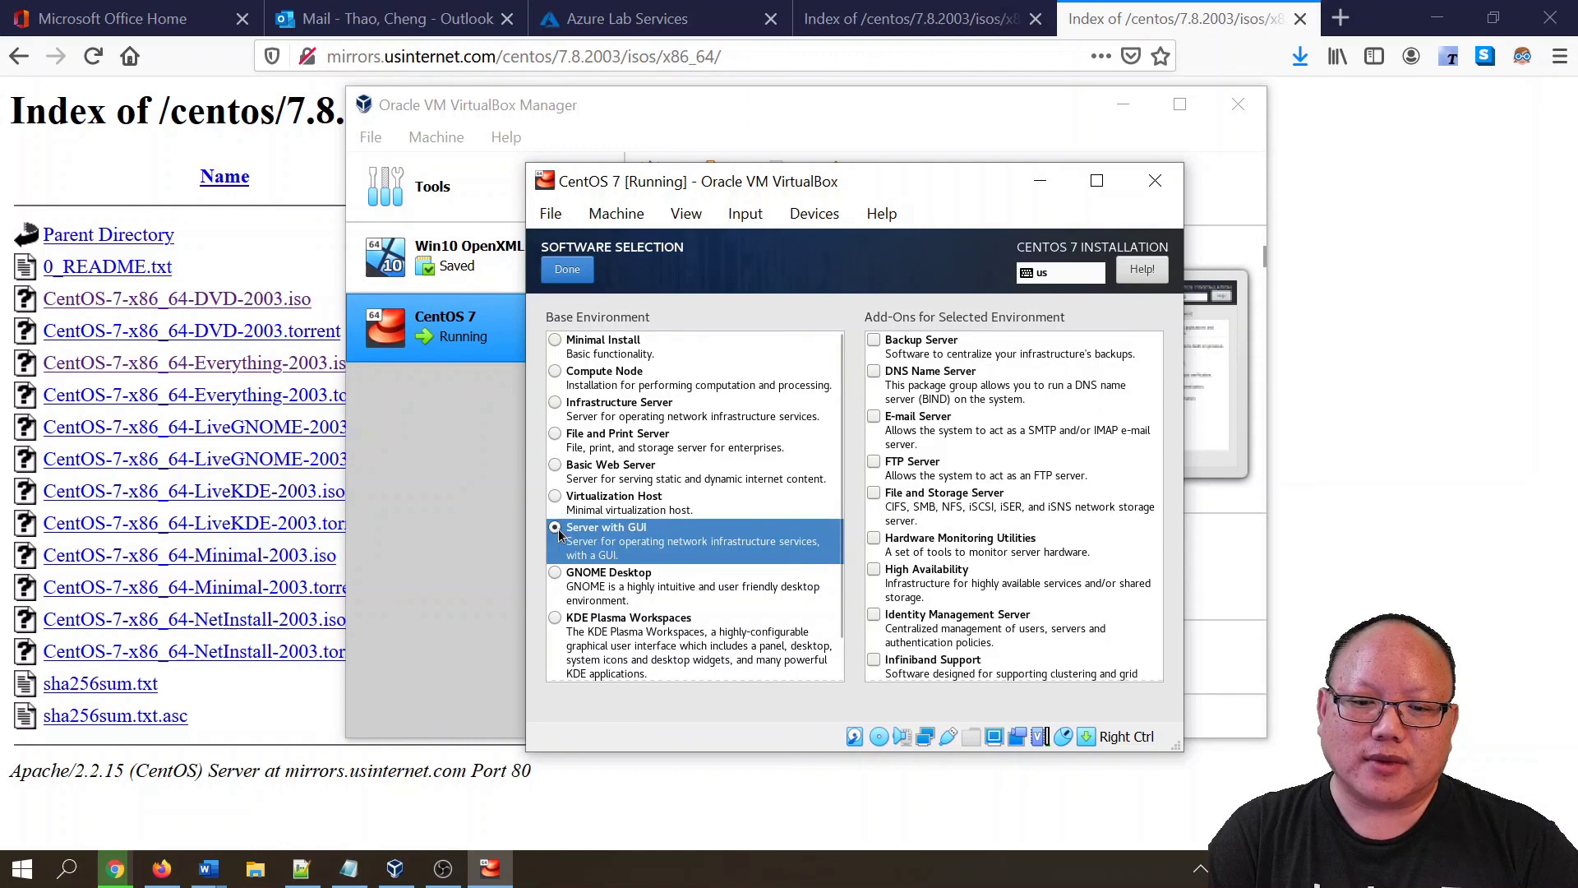
click(558, 575)
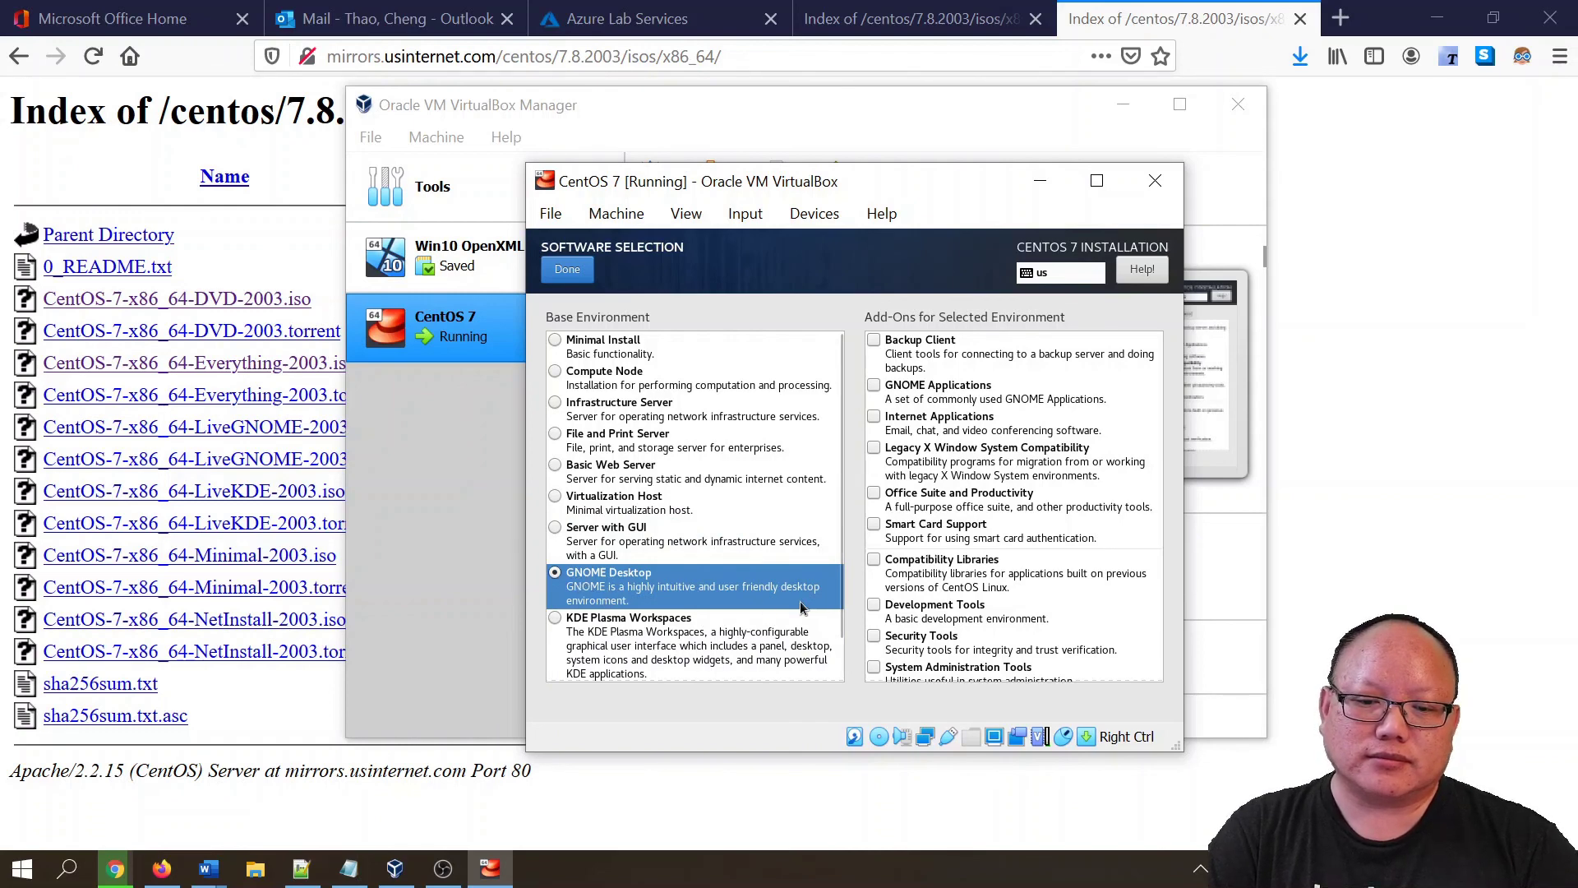
scroll(764, 592, down, 1)
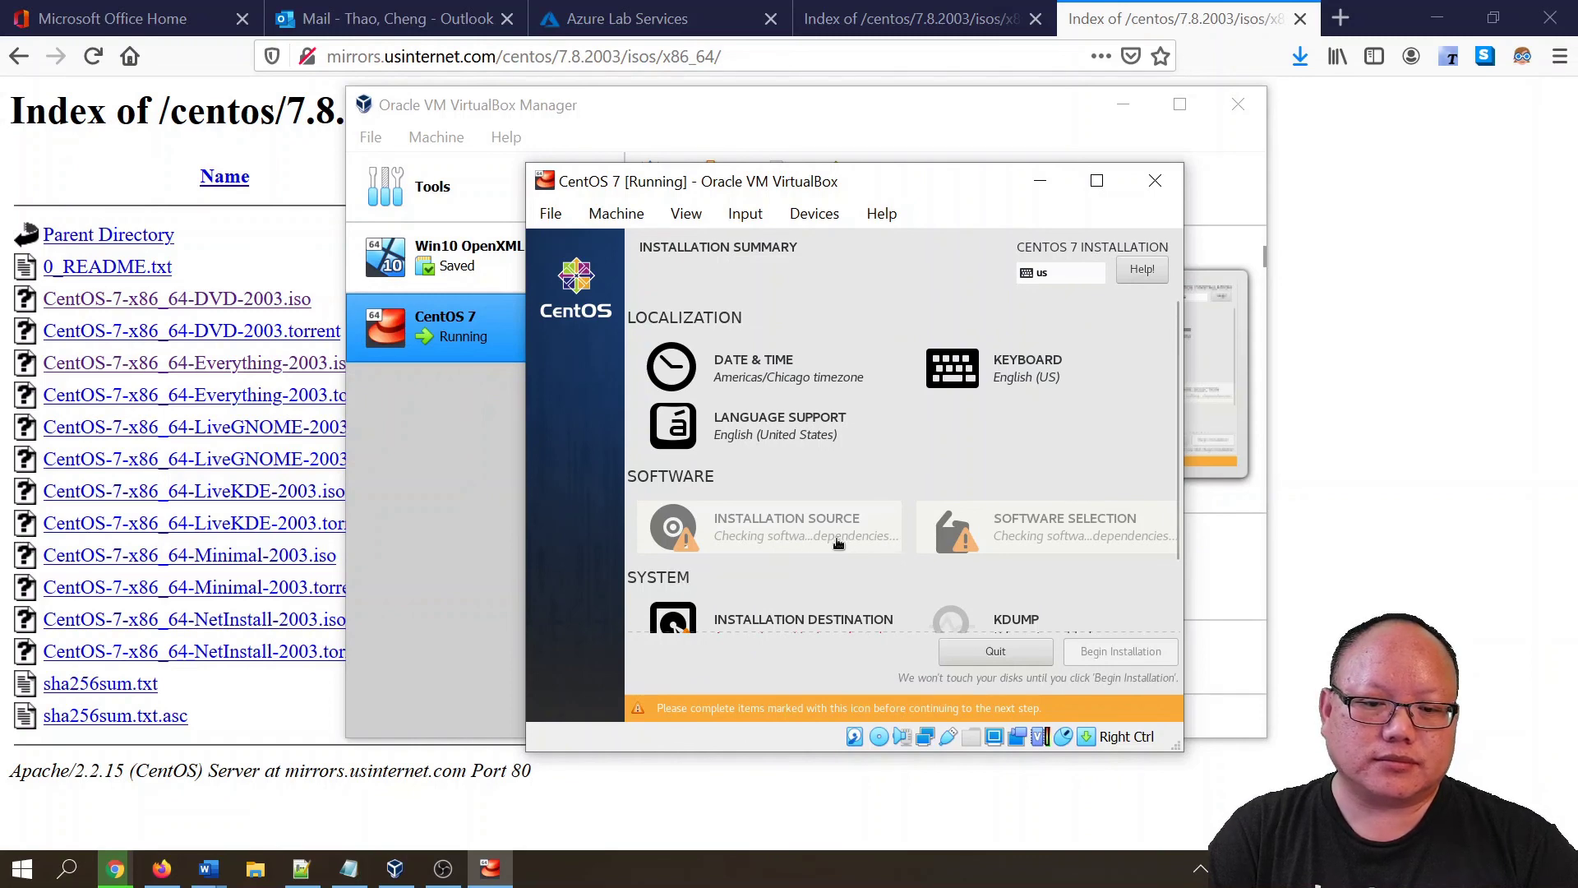
- Select the ATA VBOX HARDDISK as destination, begin the installation, and open Root Password
scroll(828, 551, down, 1)
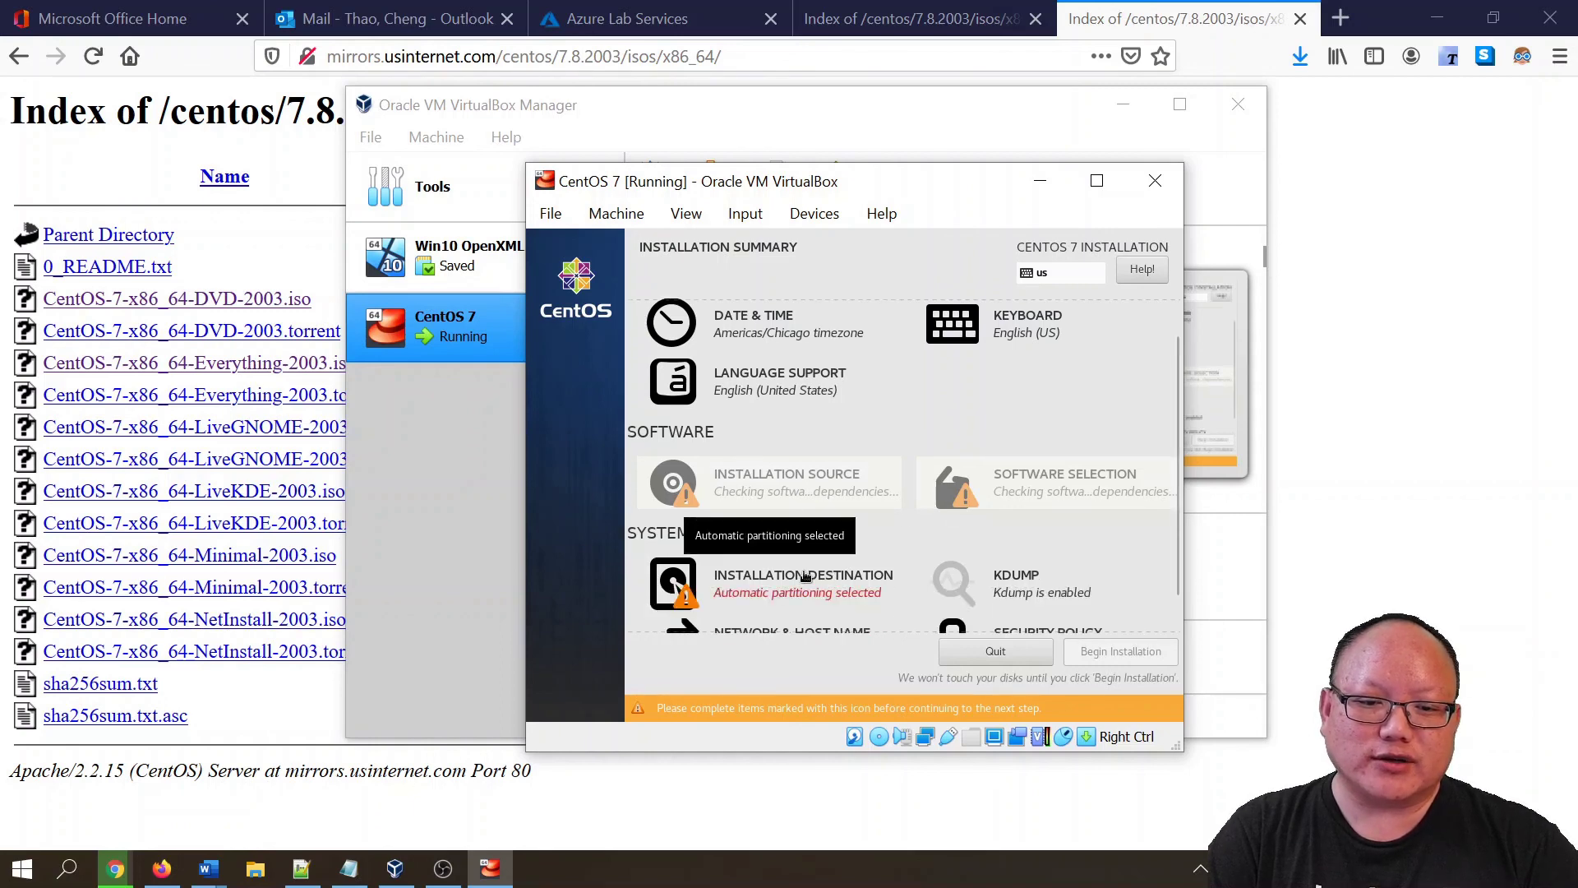
scroll(806, 576, down, 1)
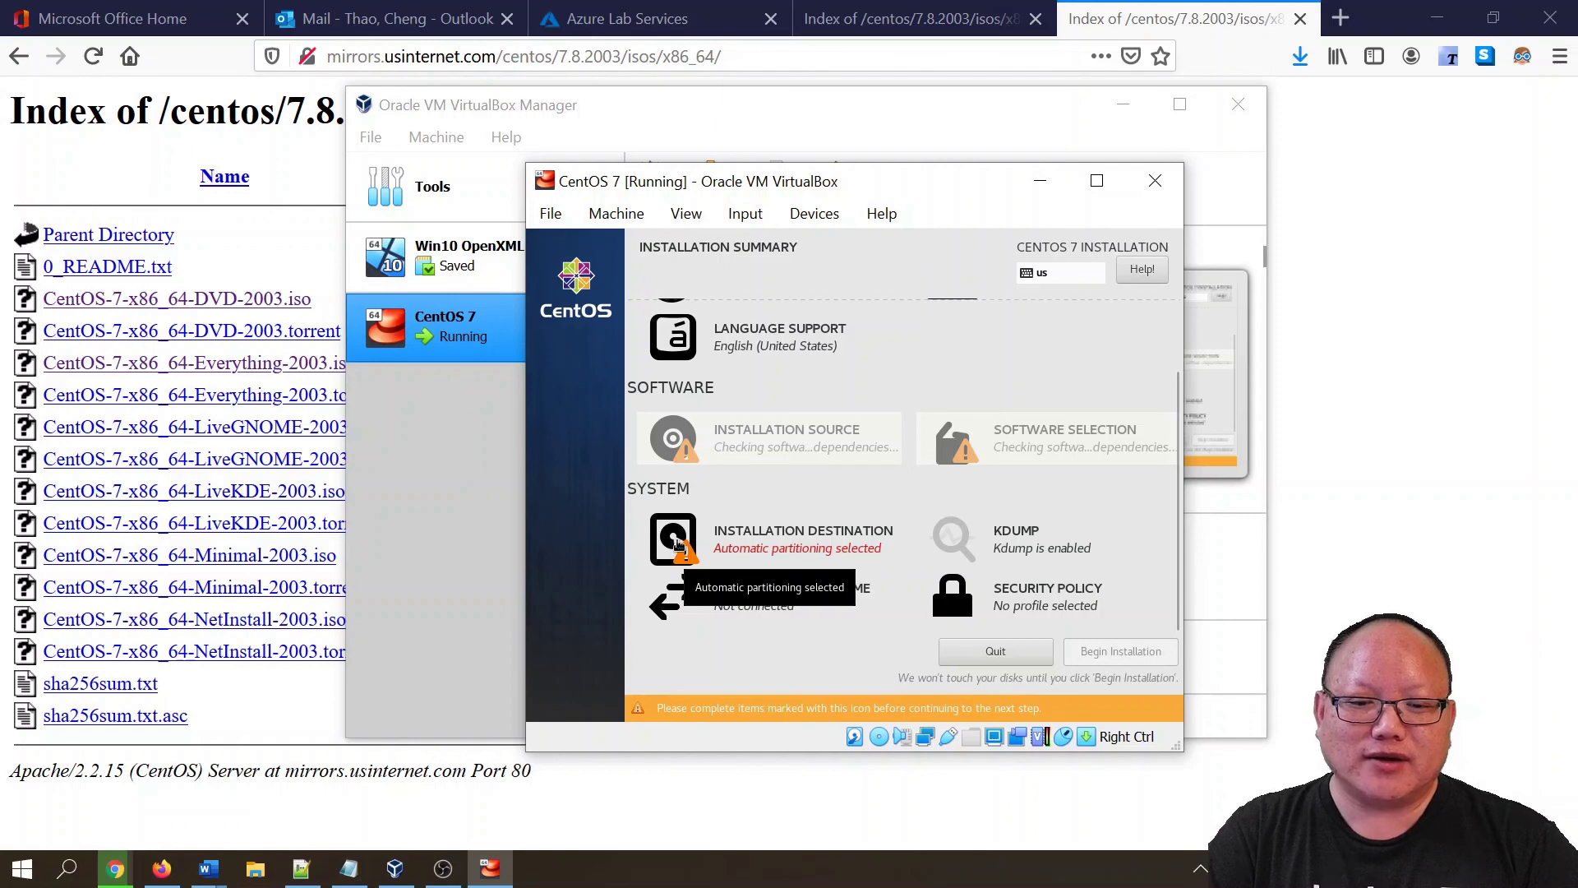
click(679, 547)
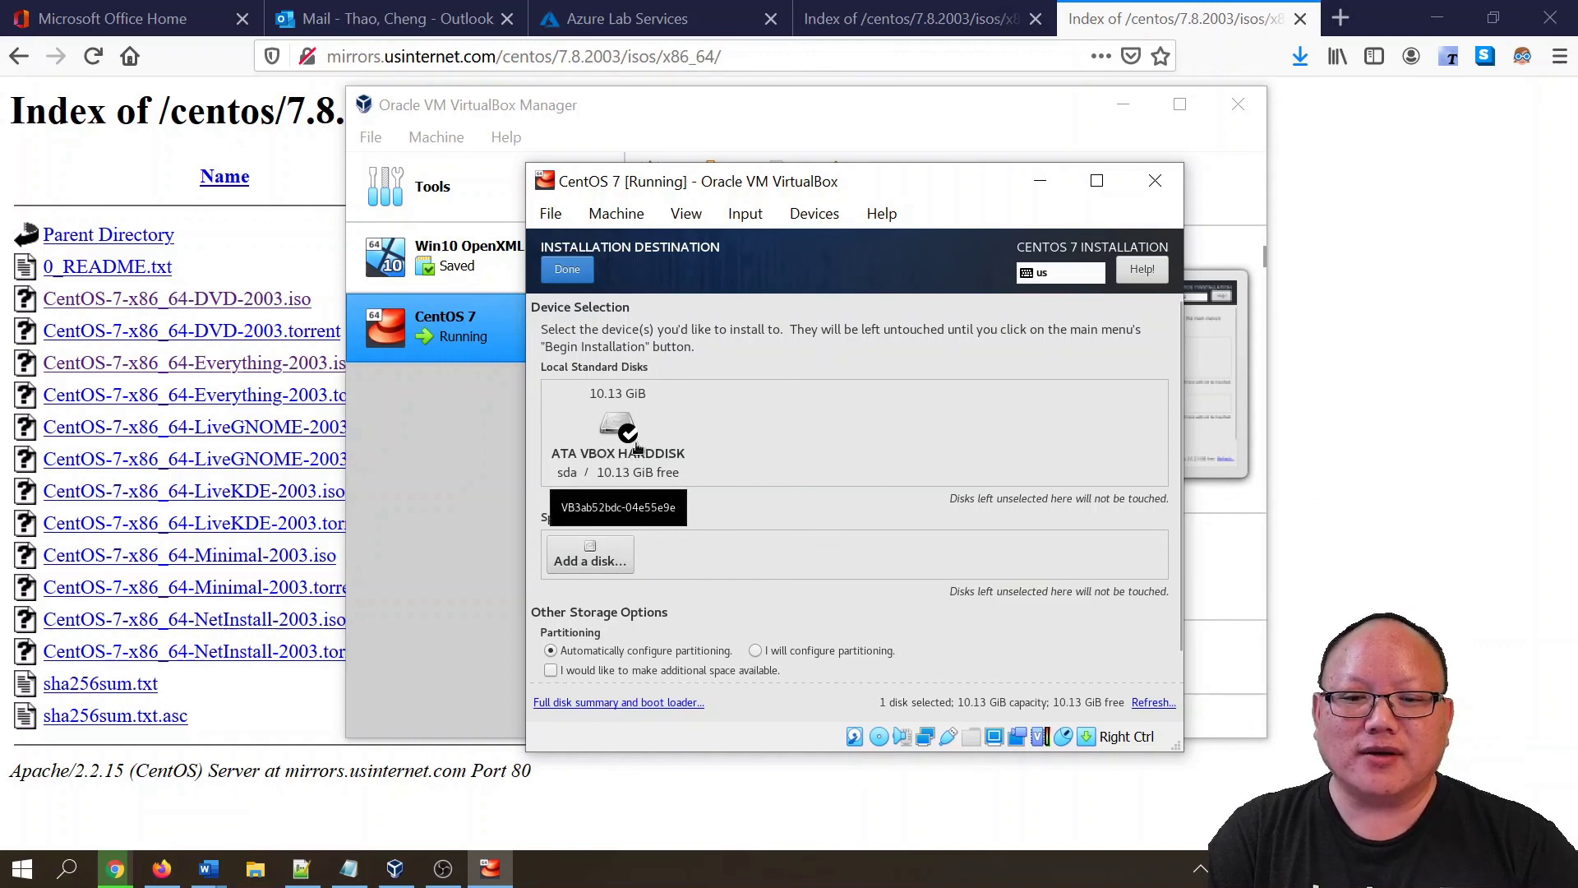
click(626, 436)
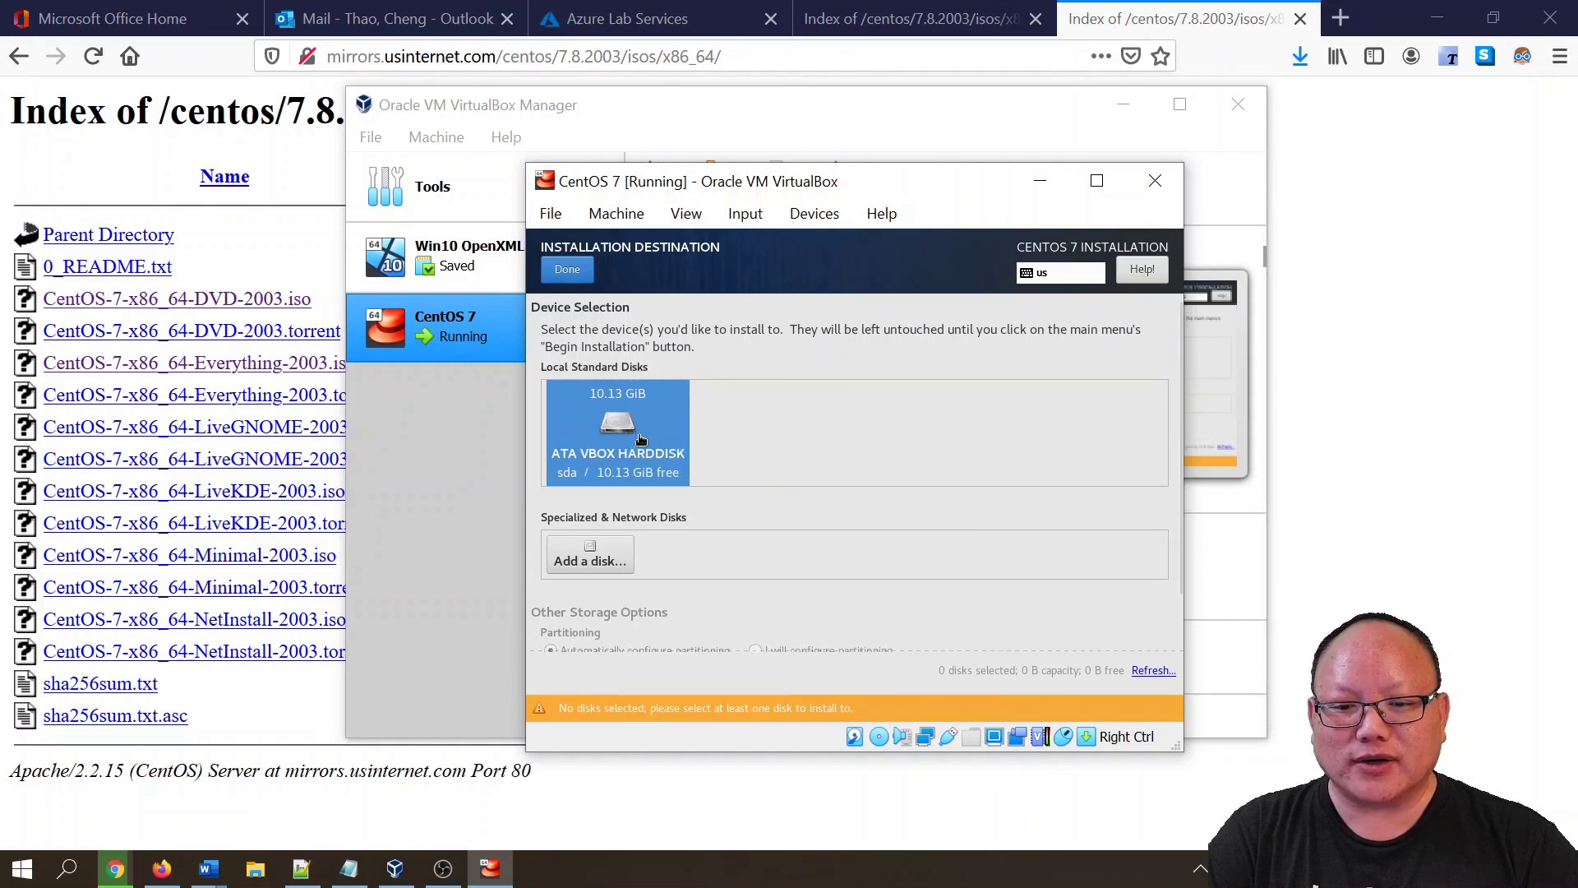
click(567, 271)
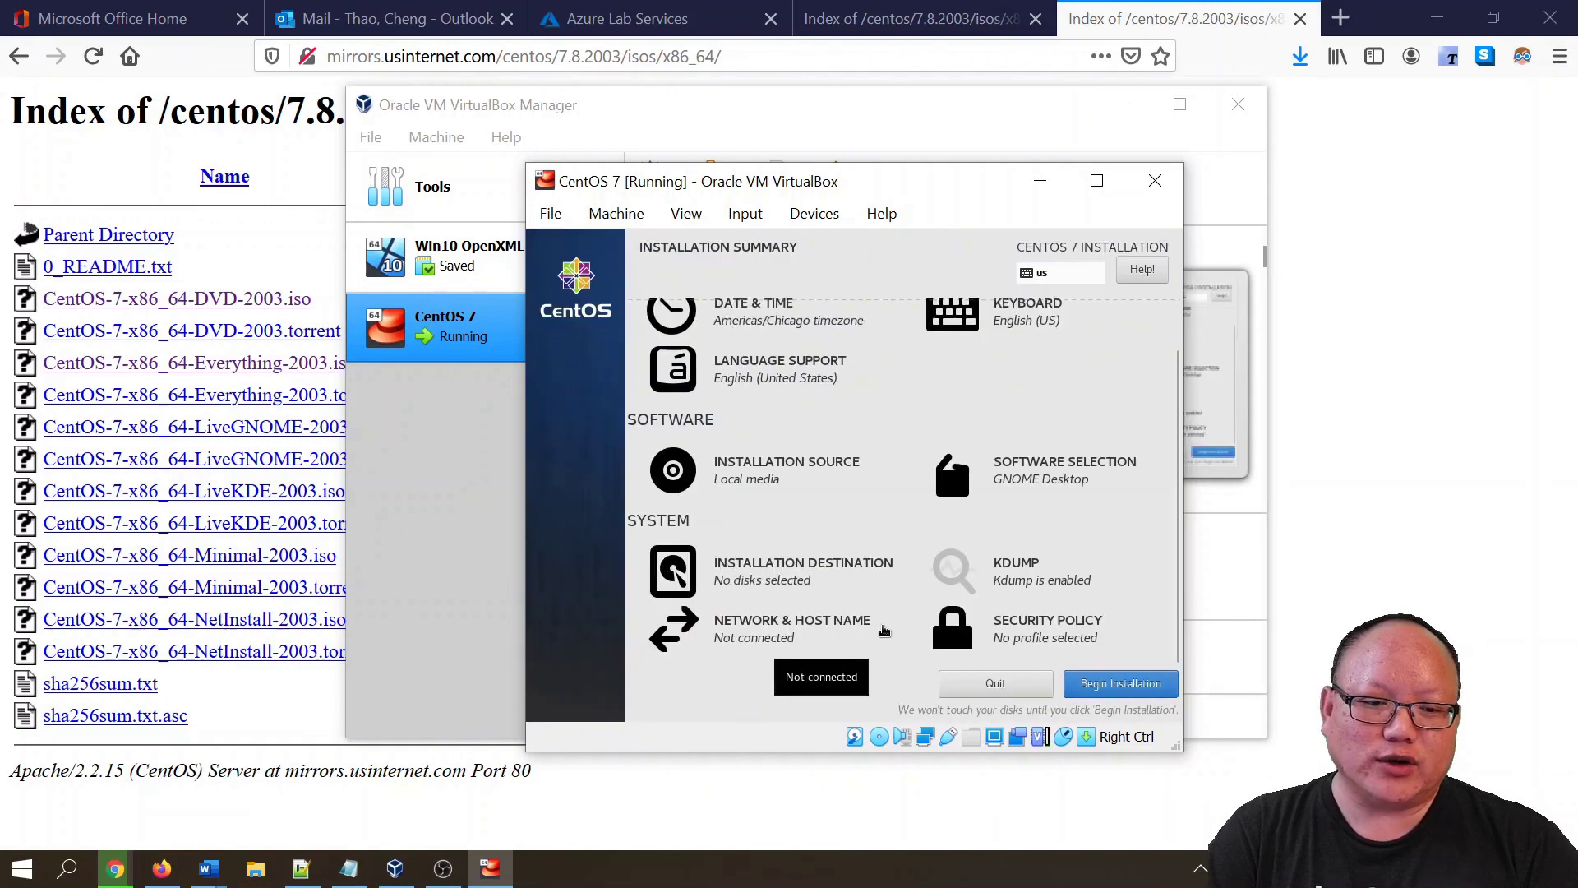
click(1119, 689)
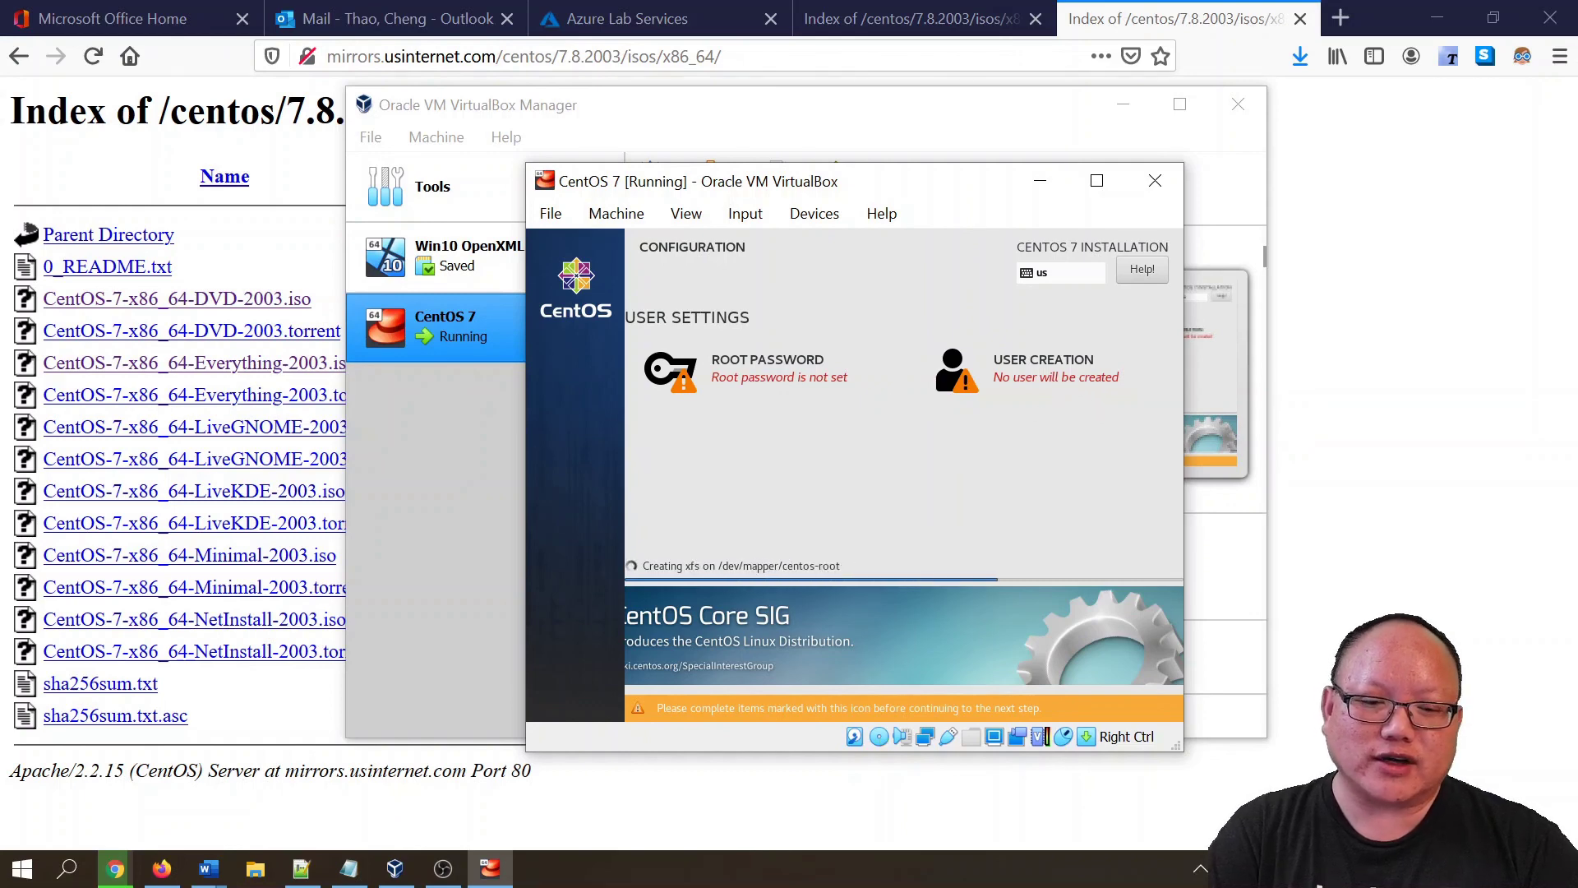
click(773, 375)
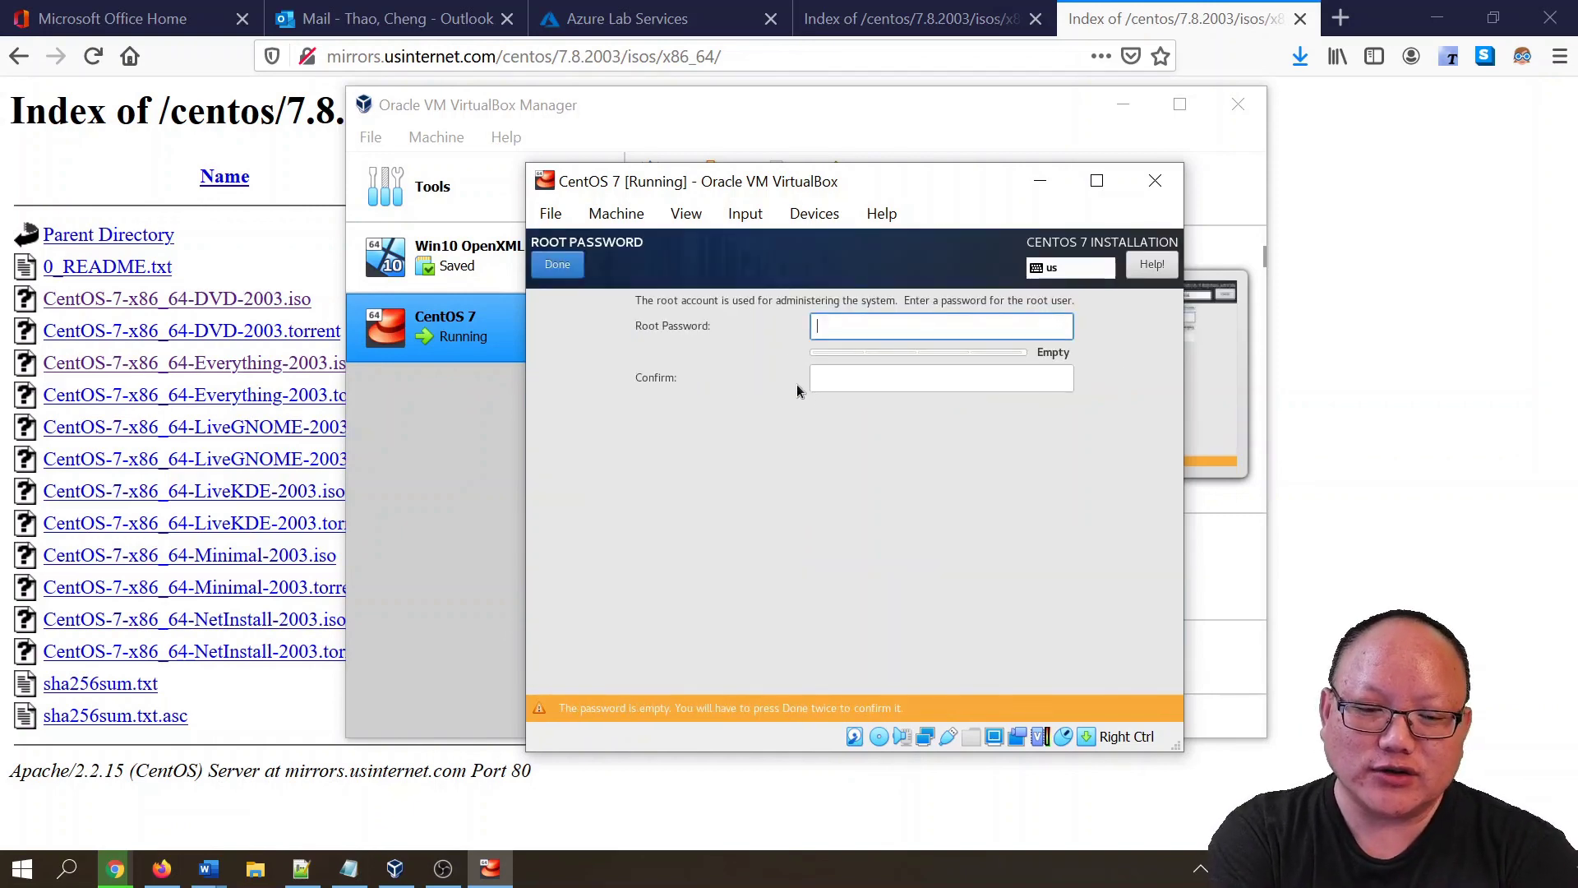
- Enter the root password and its confirmation, retrying after the installer rejects them
text(•••••)
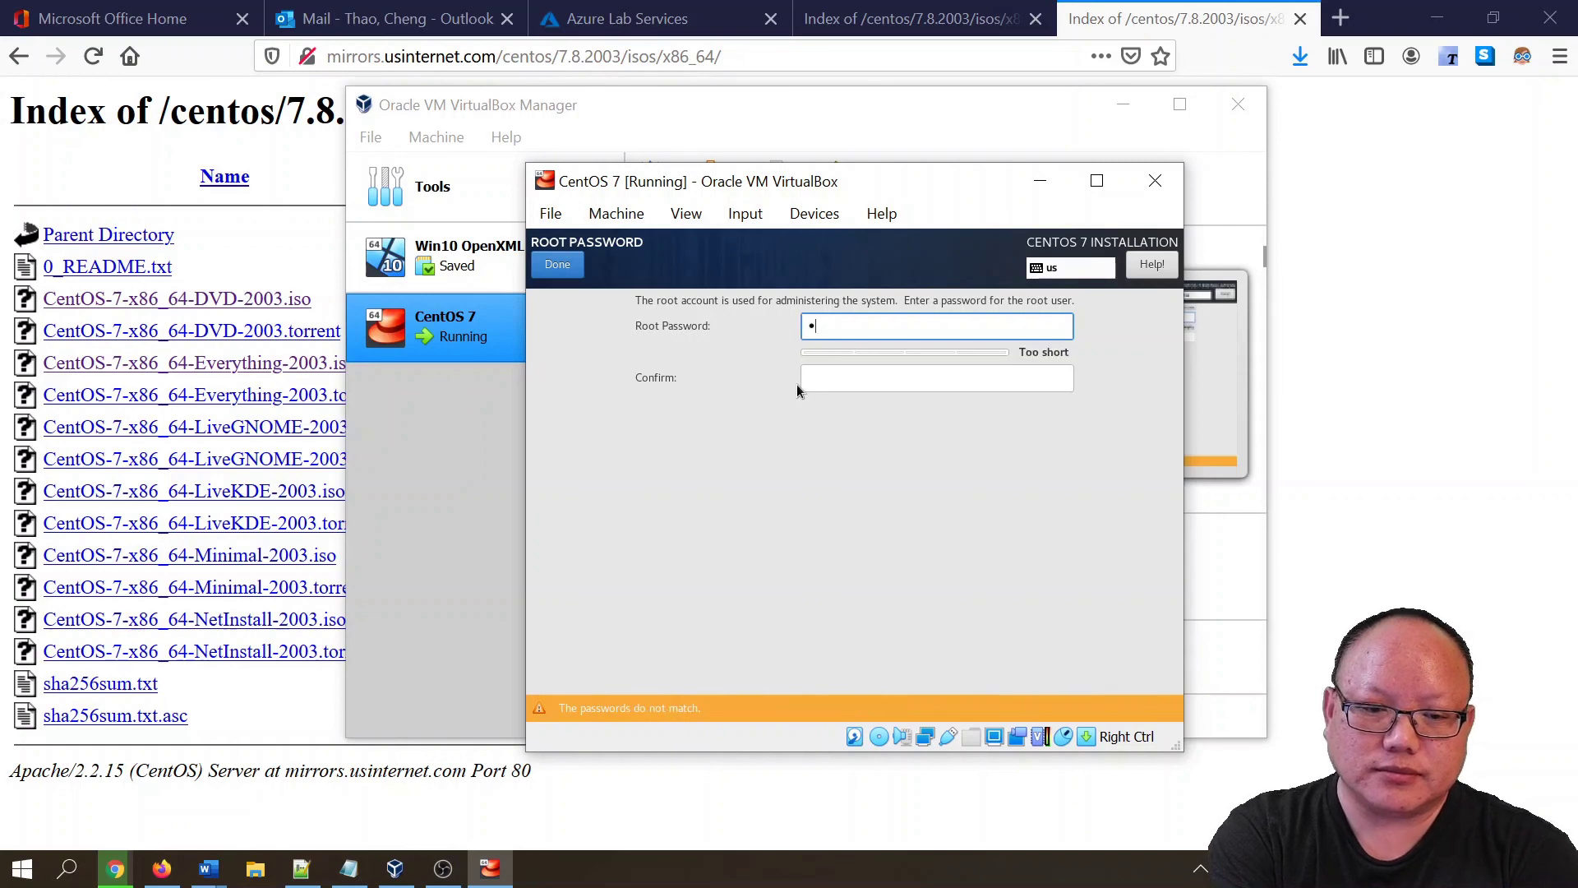
text(•••)
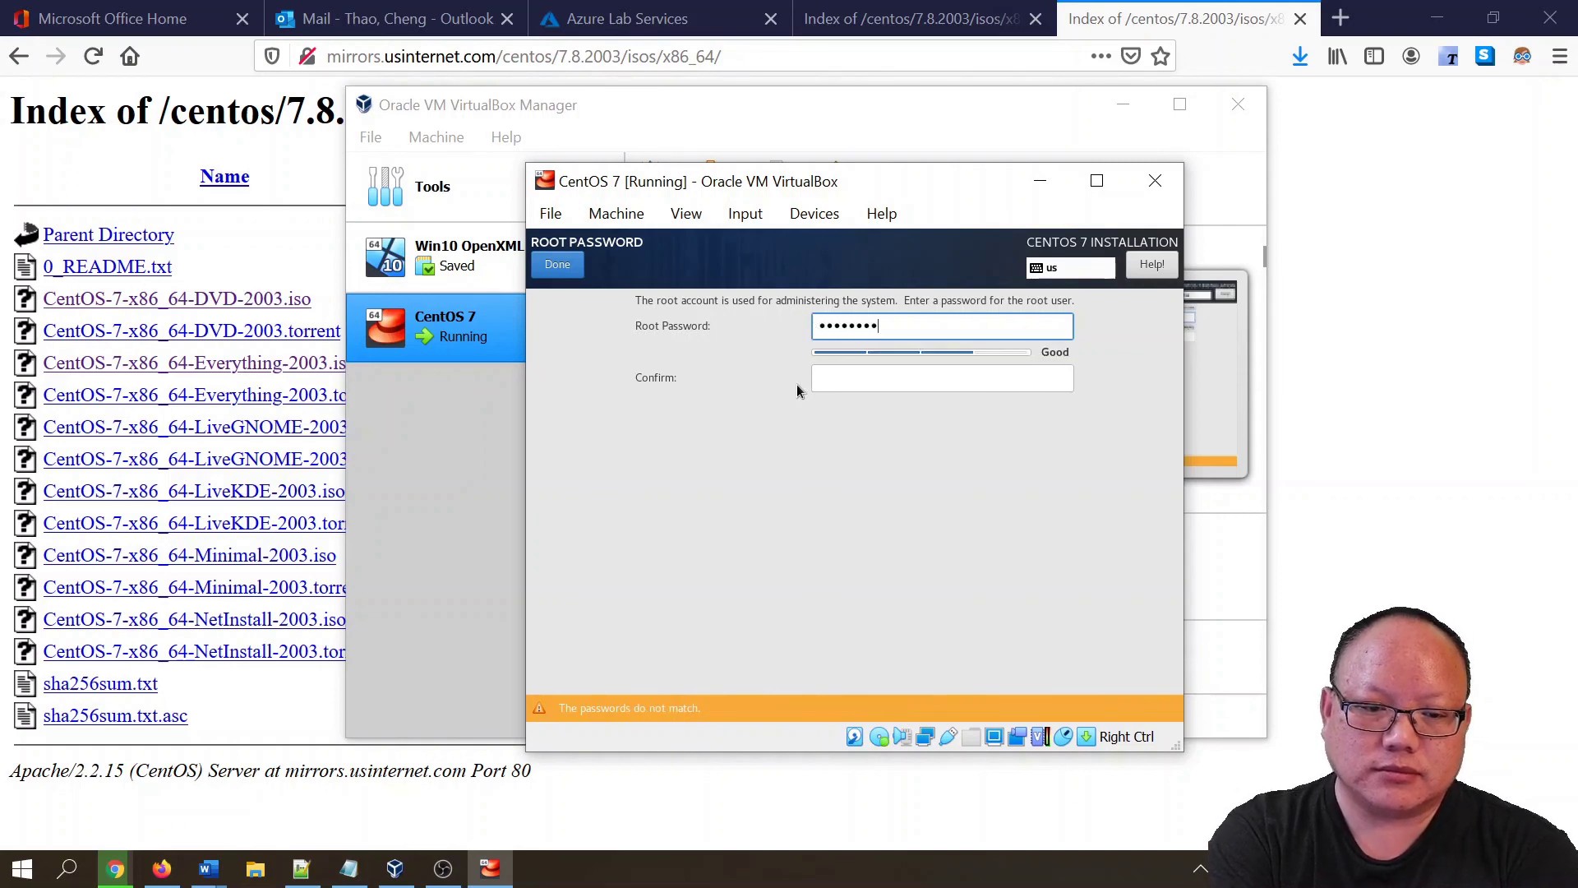
key(Tab)
text(•)
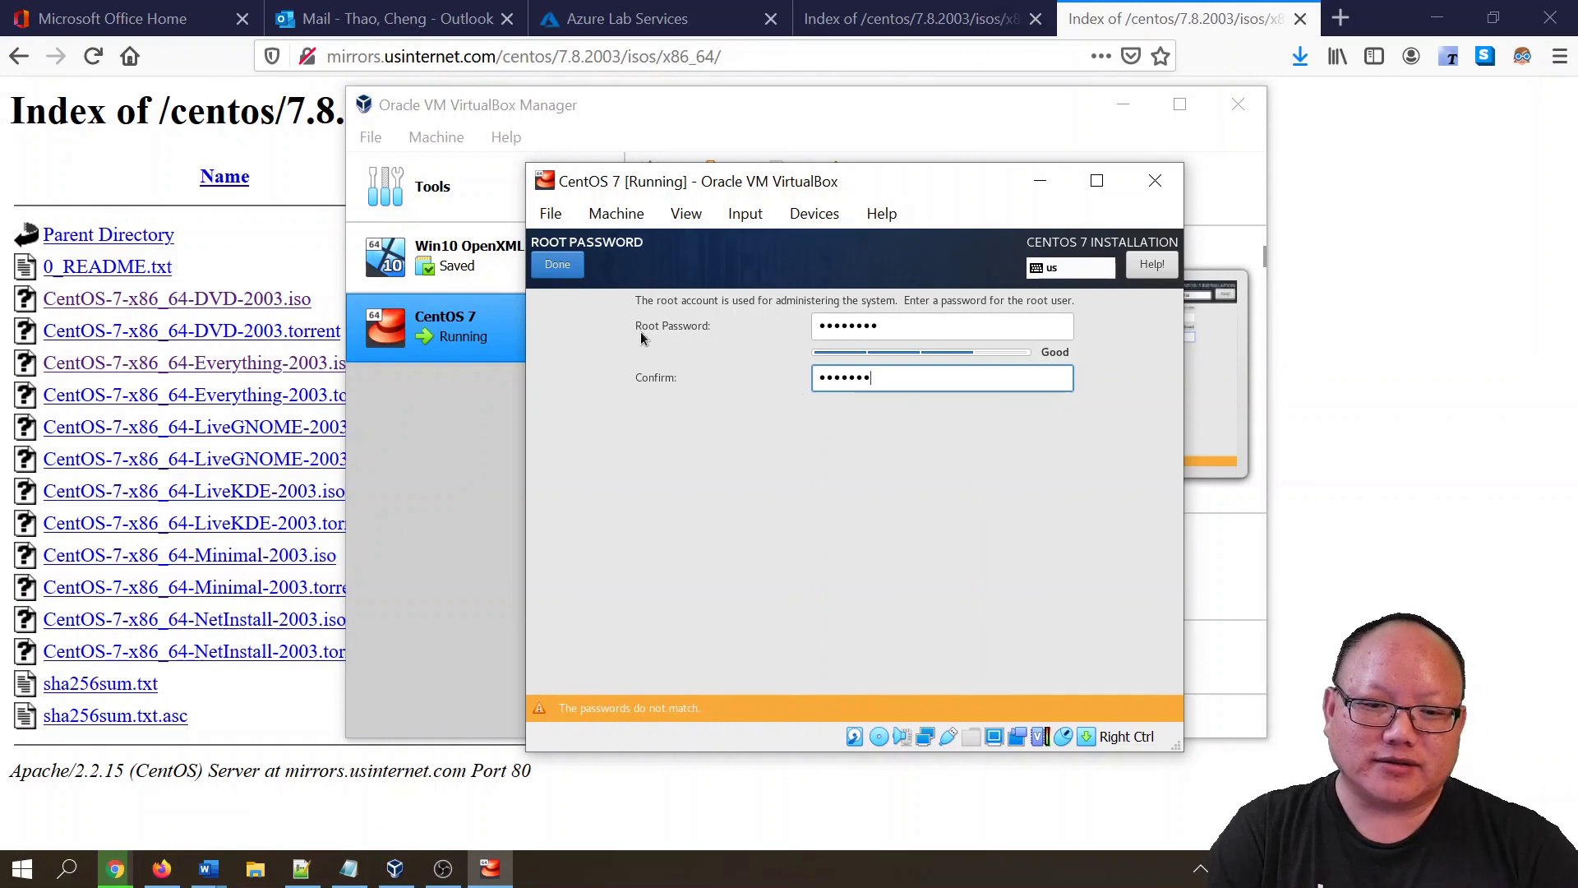
click(575, 269)
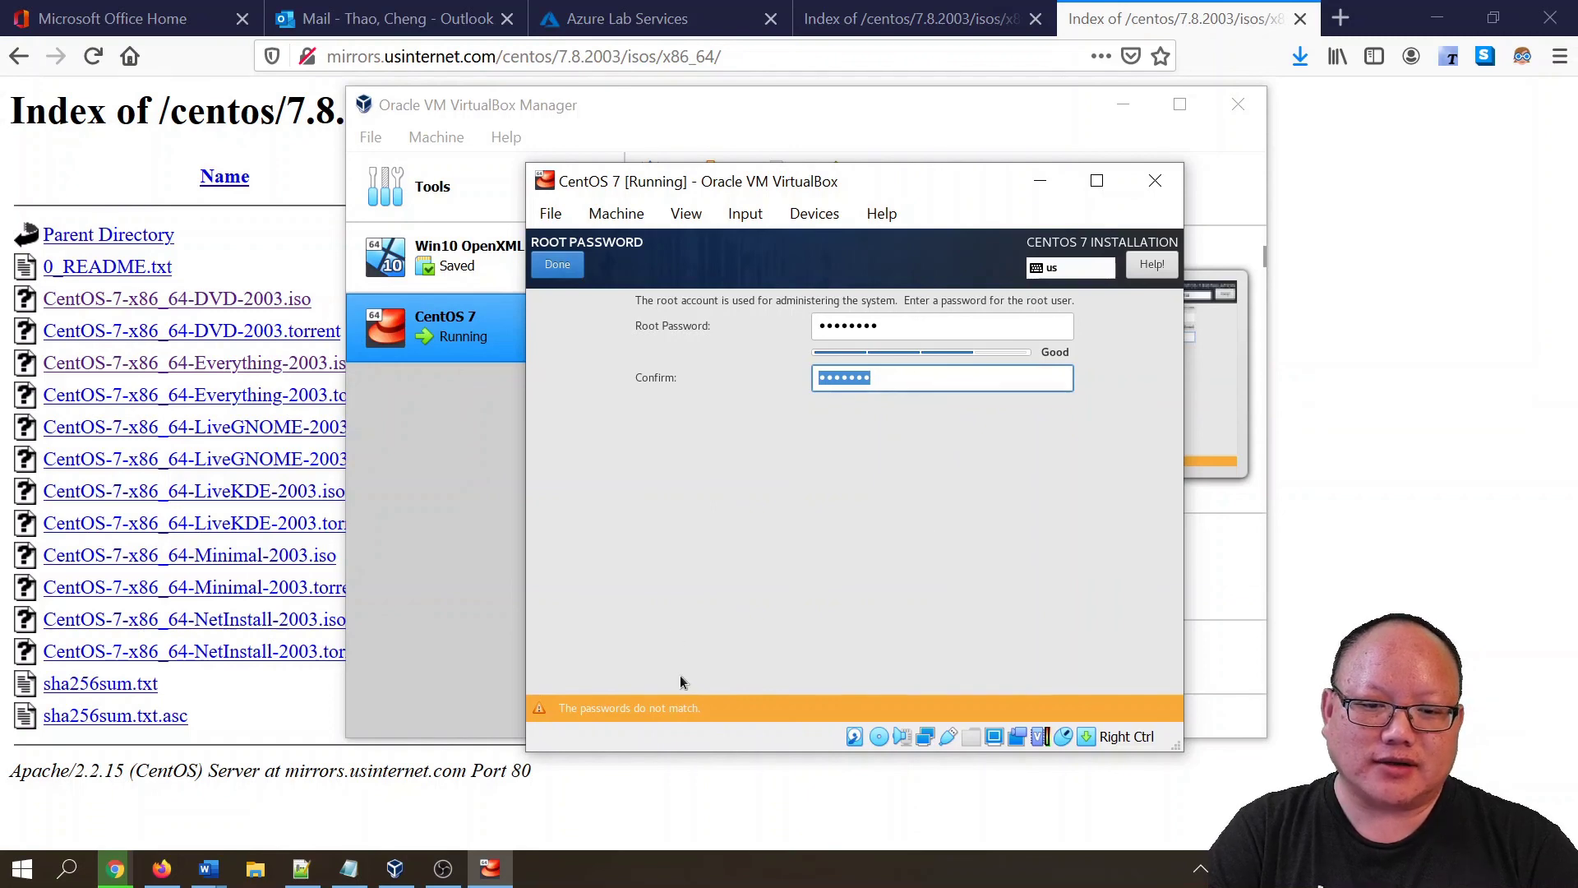
double_click(899, 324)
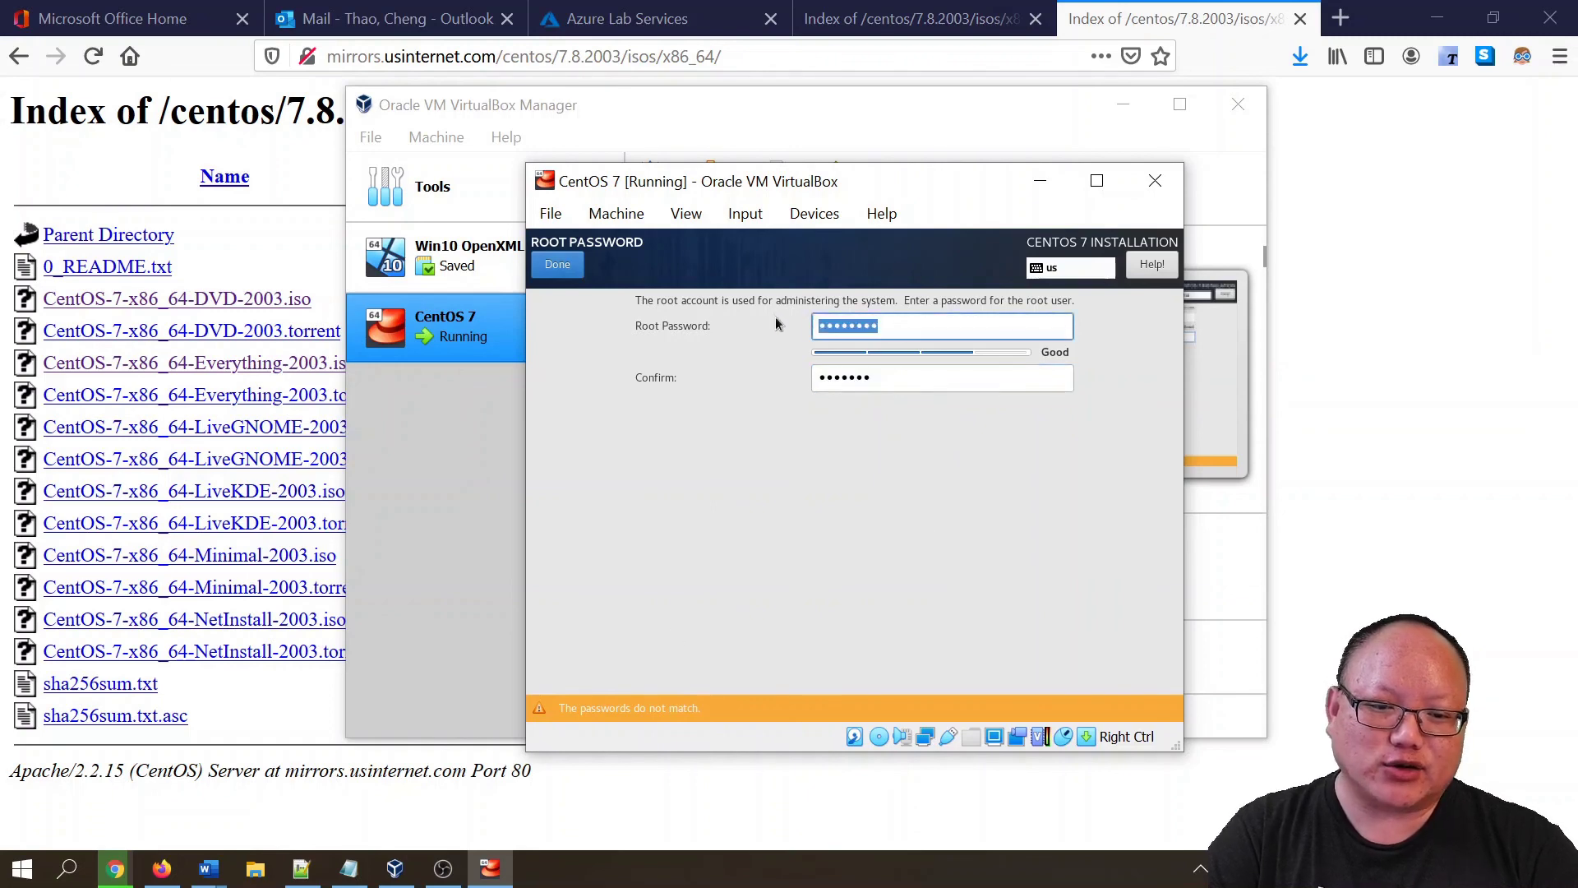
text(p)
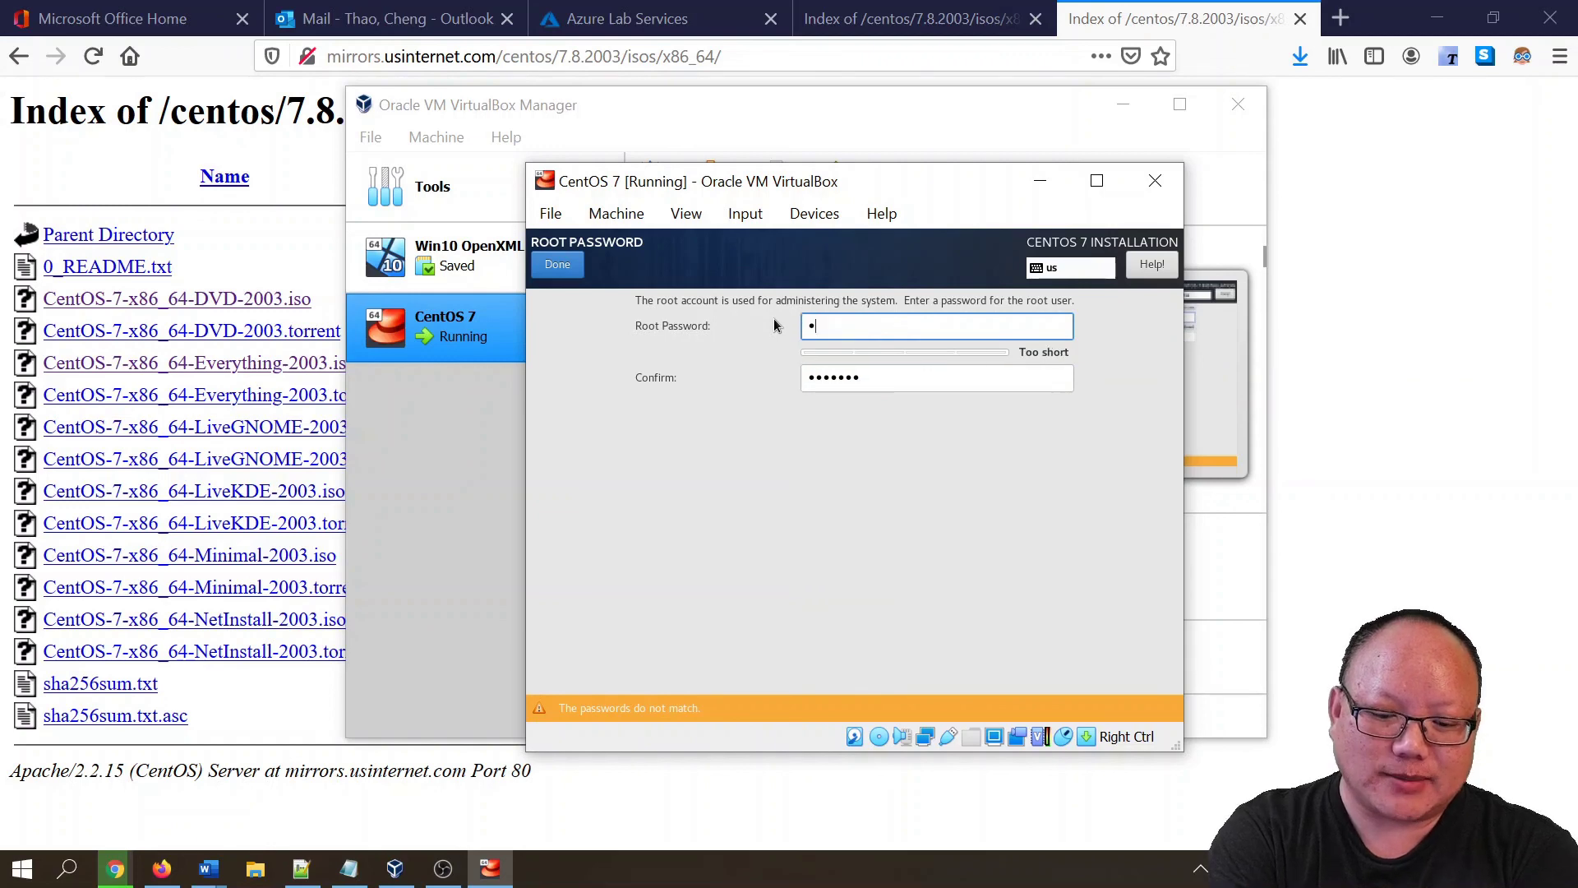
text(asswo)
key(Tab)
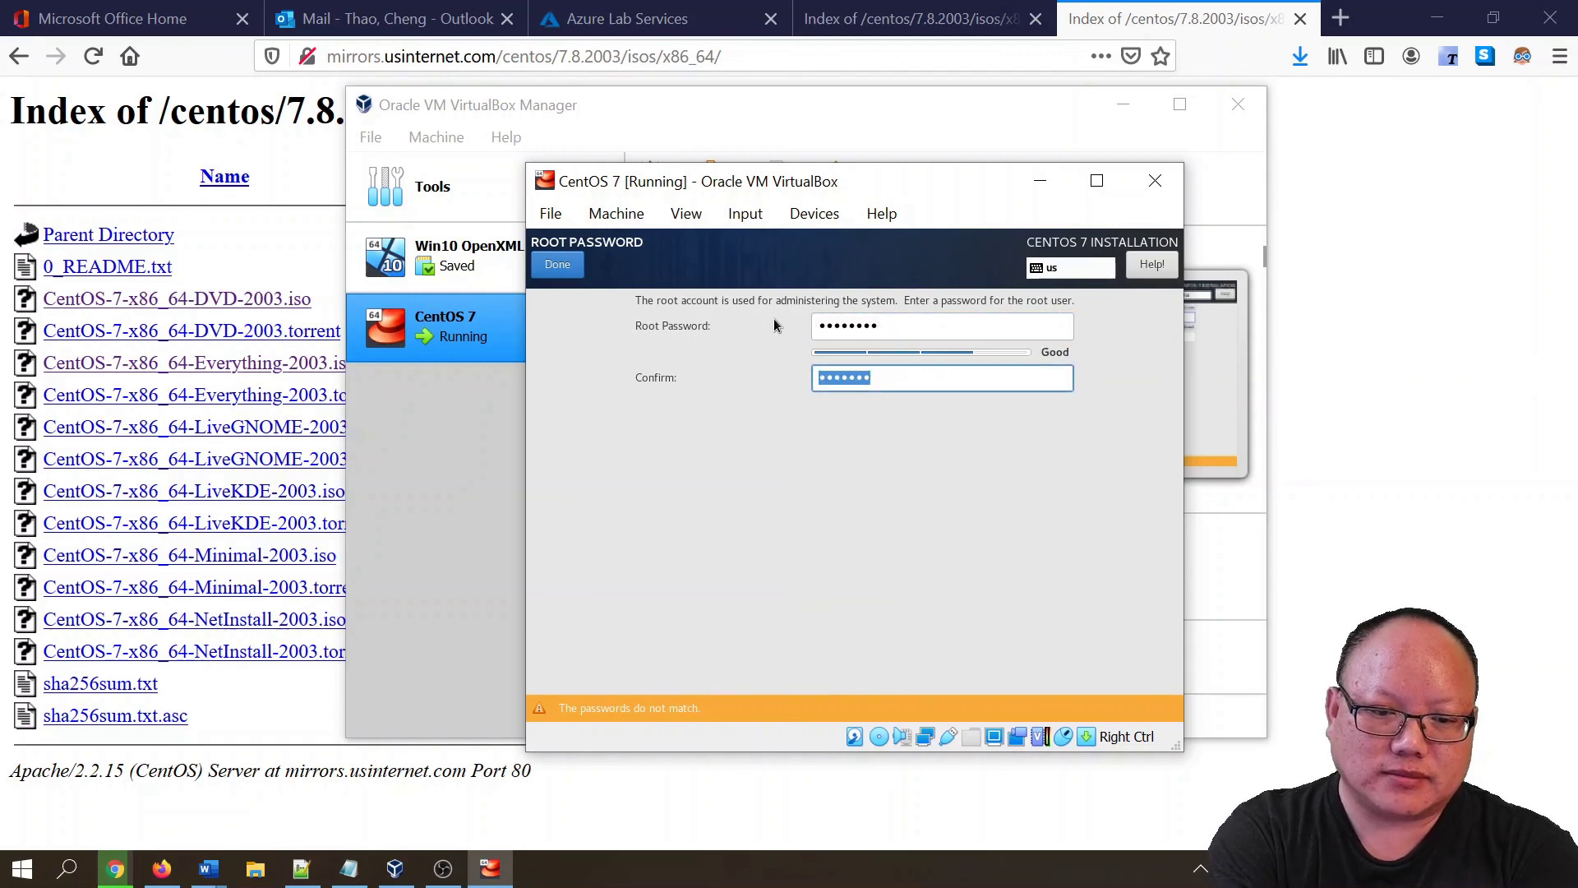
text(pas)
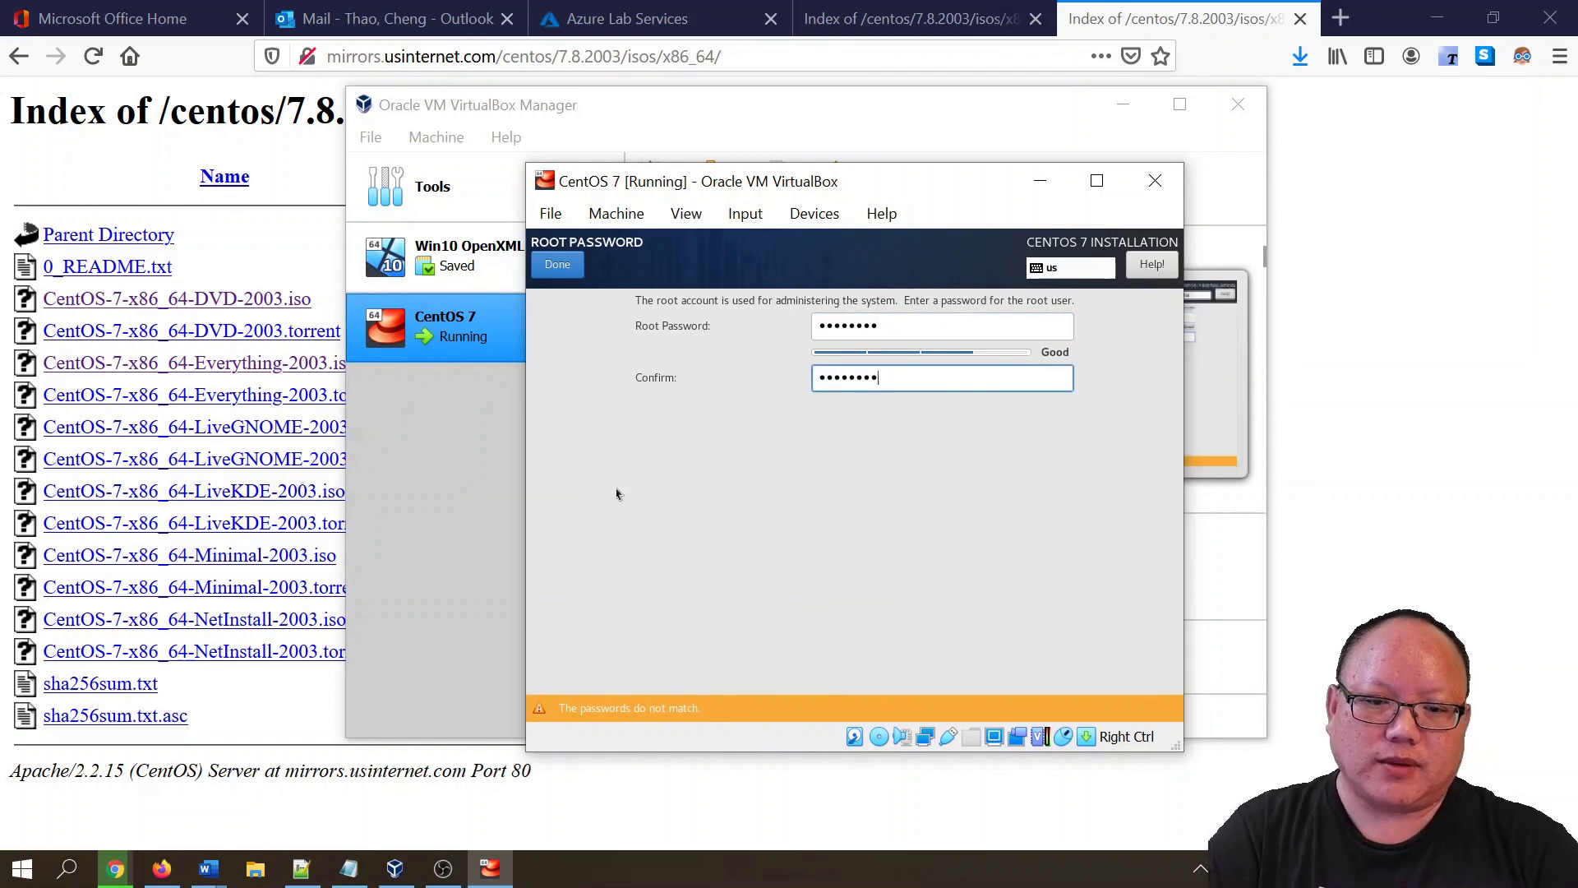
click(573, 276)
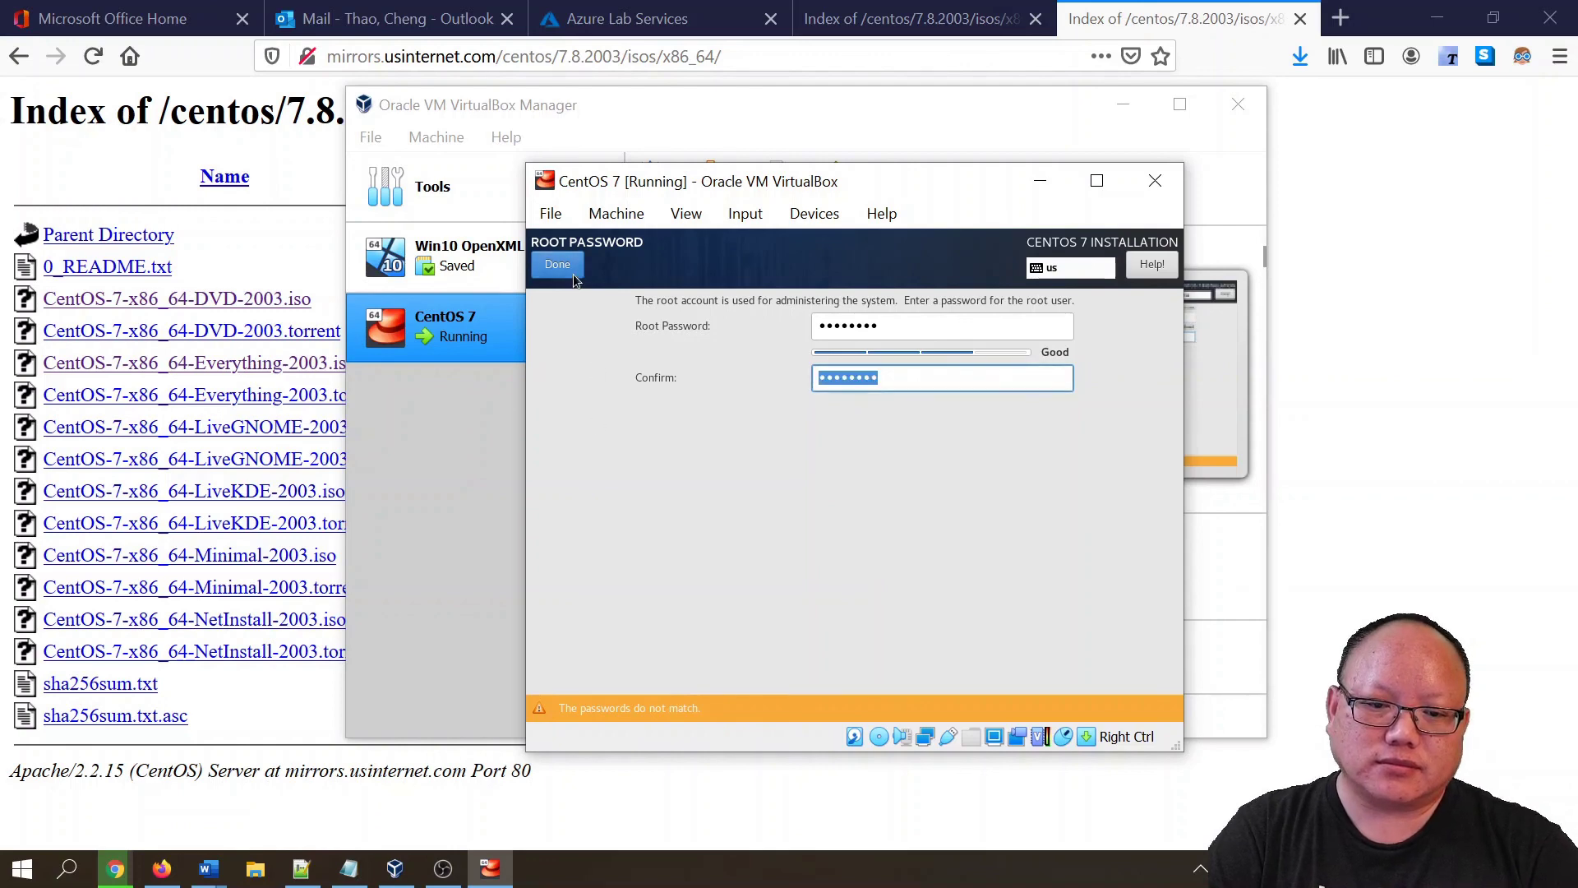
- Retype matching root password entries in both fields and save them
click(933, 327)
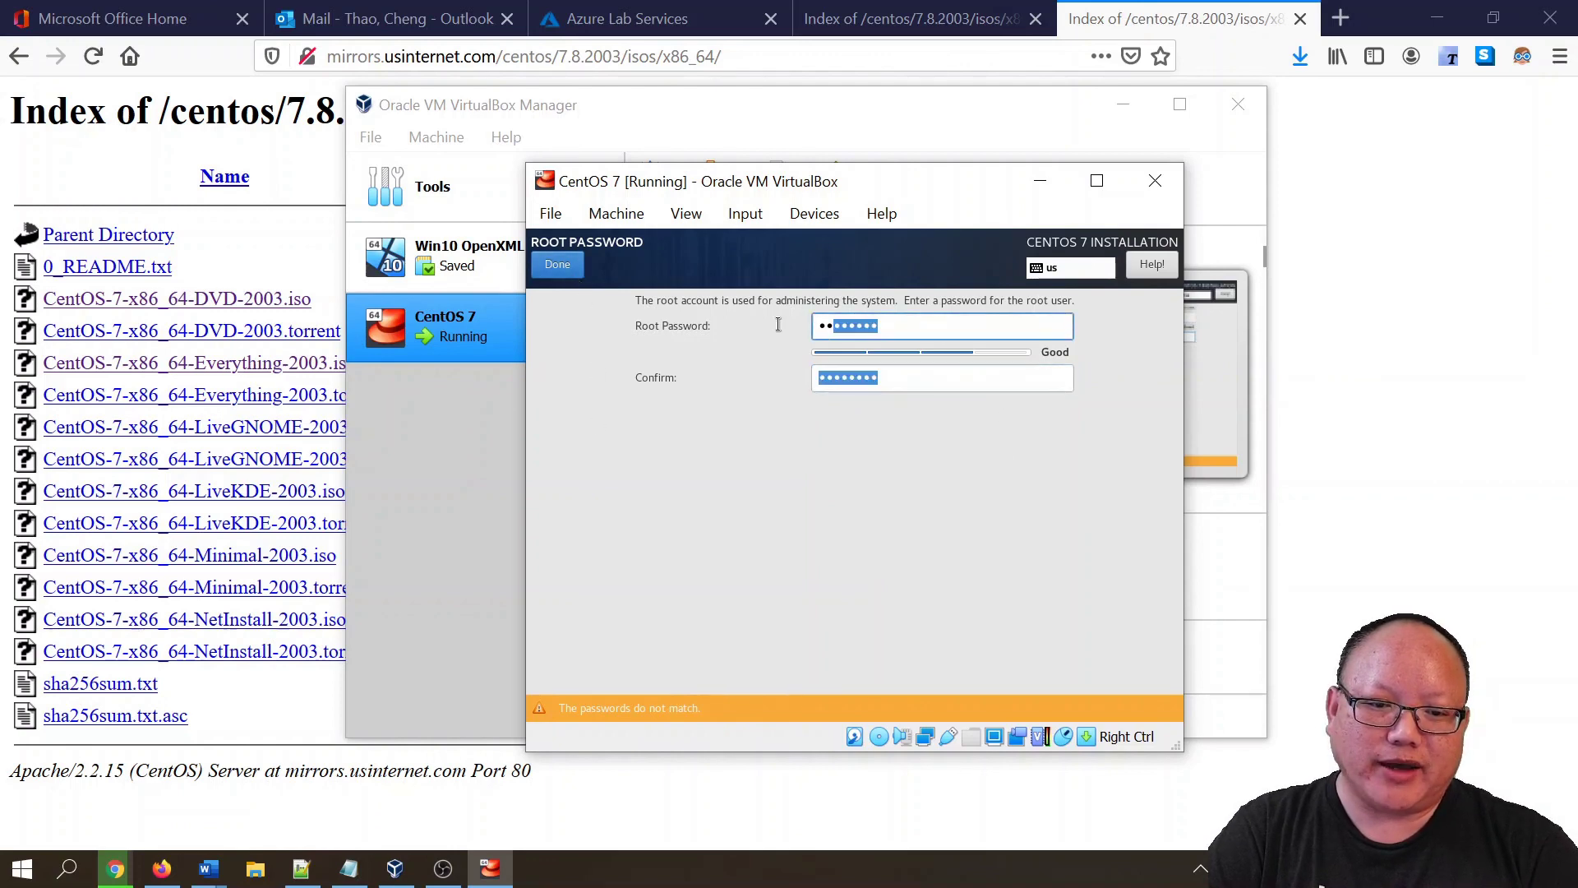
text(passwo)
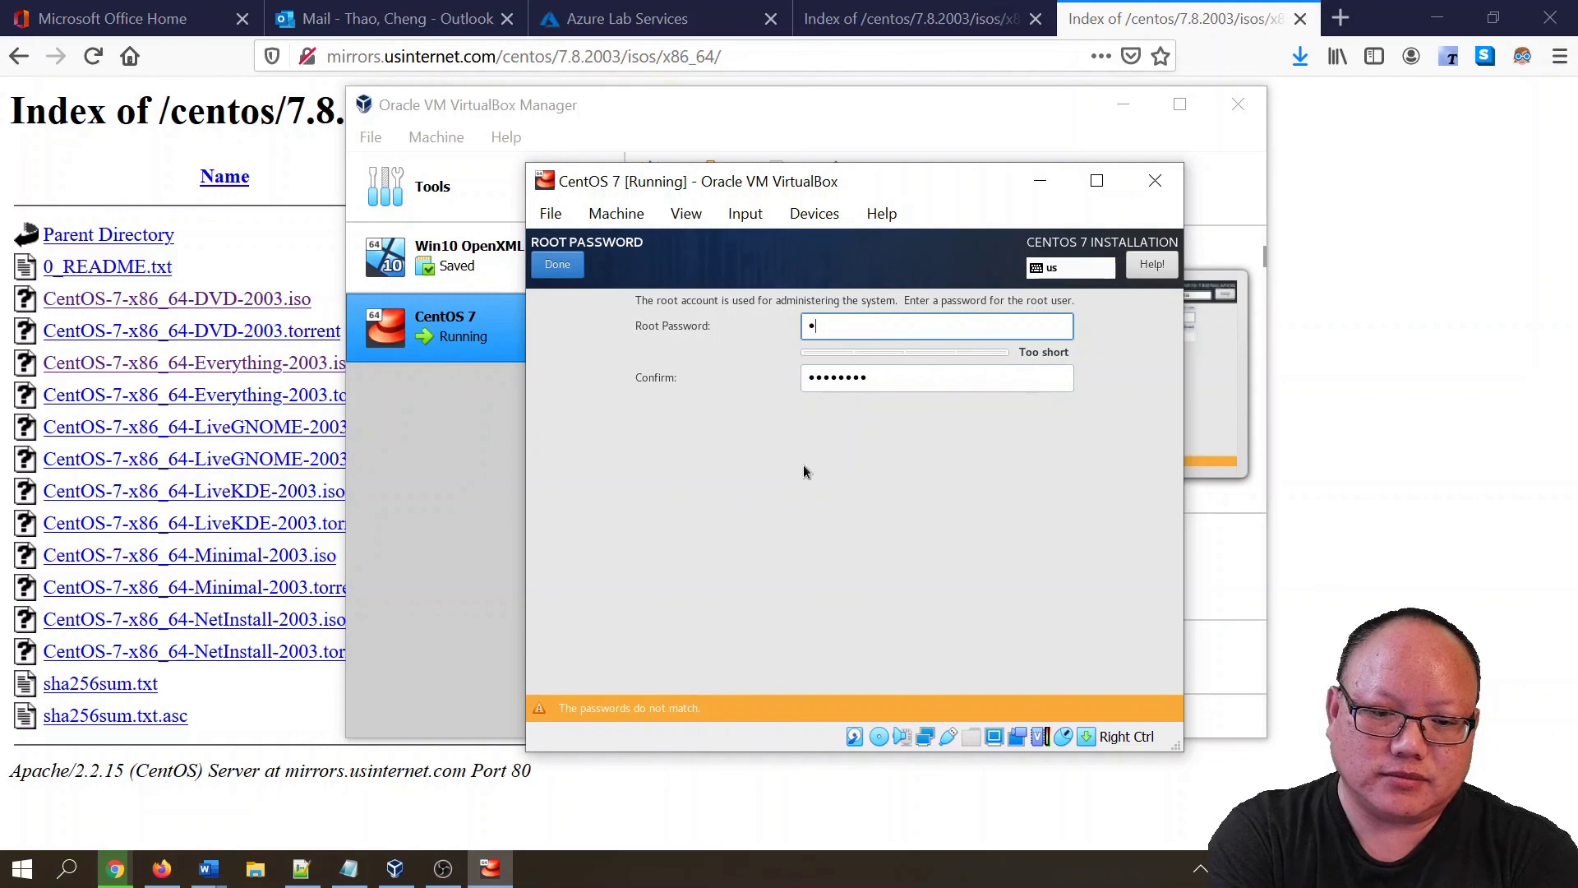
text(rd)
key(Tab)
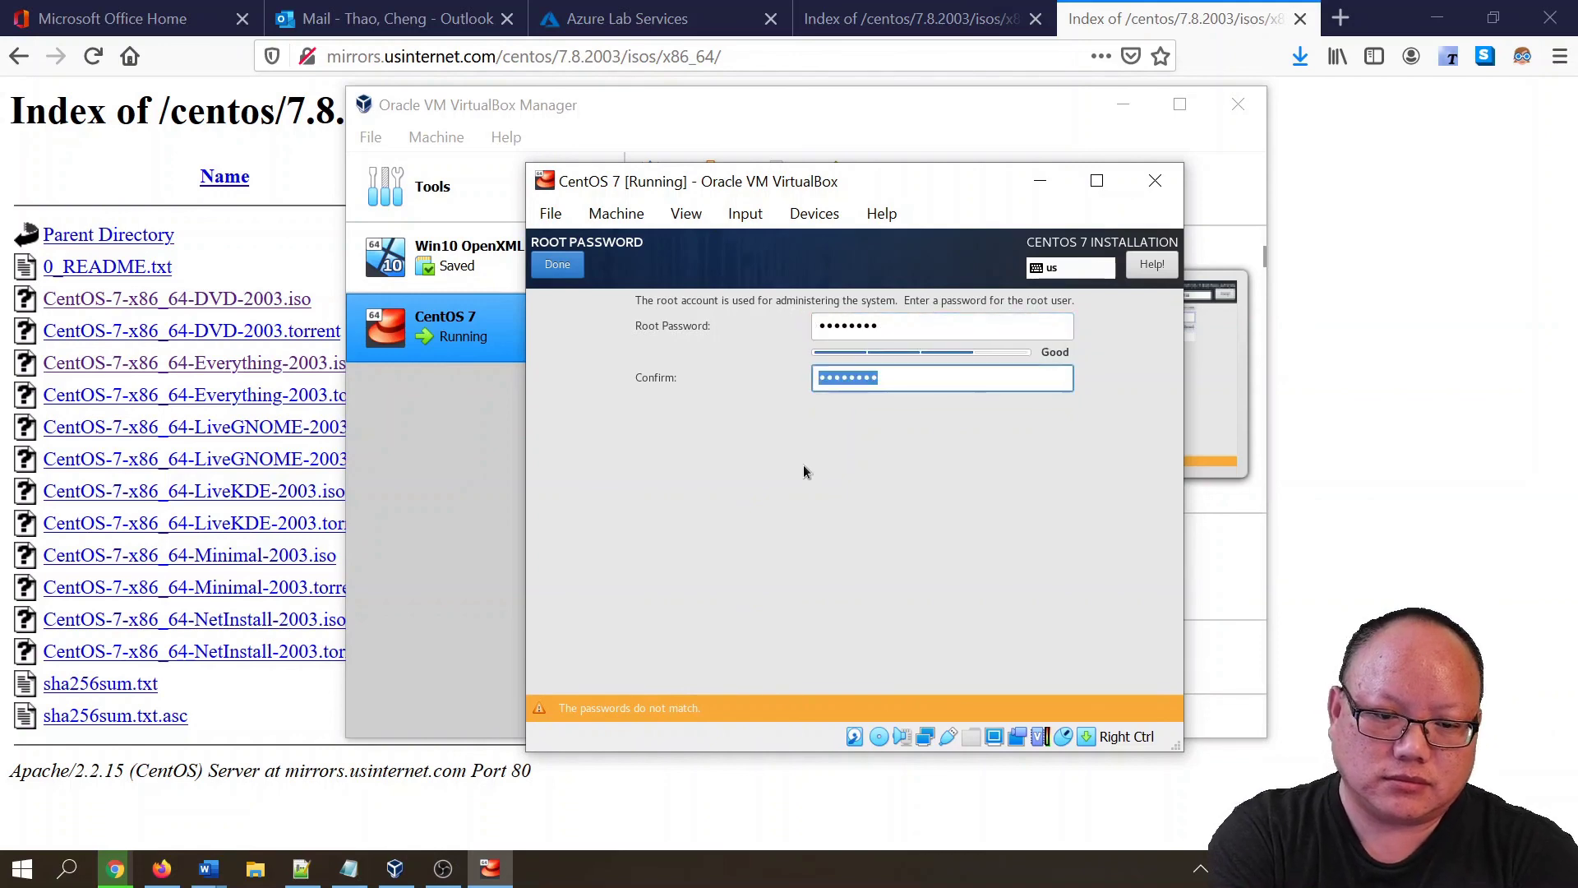
text(pass)
key(BackSpace)
key(BackSpace)
key(BackSpace)
key(BackSpace)
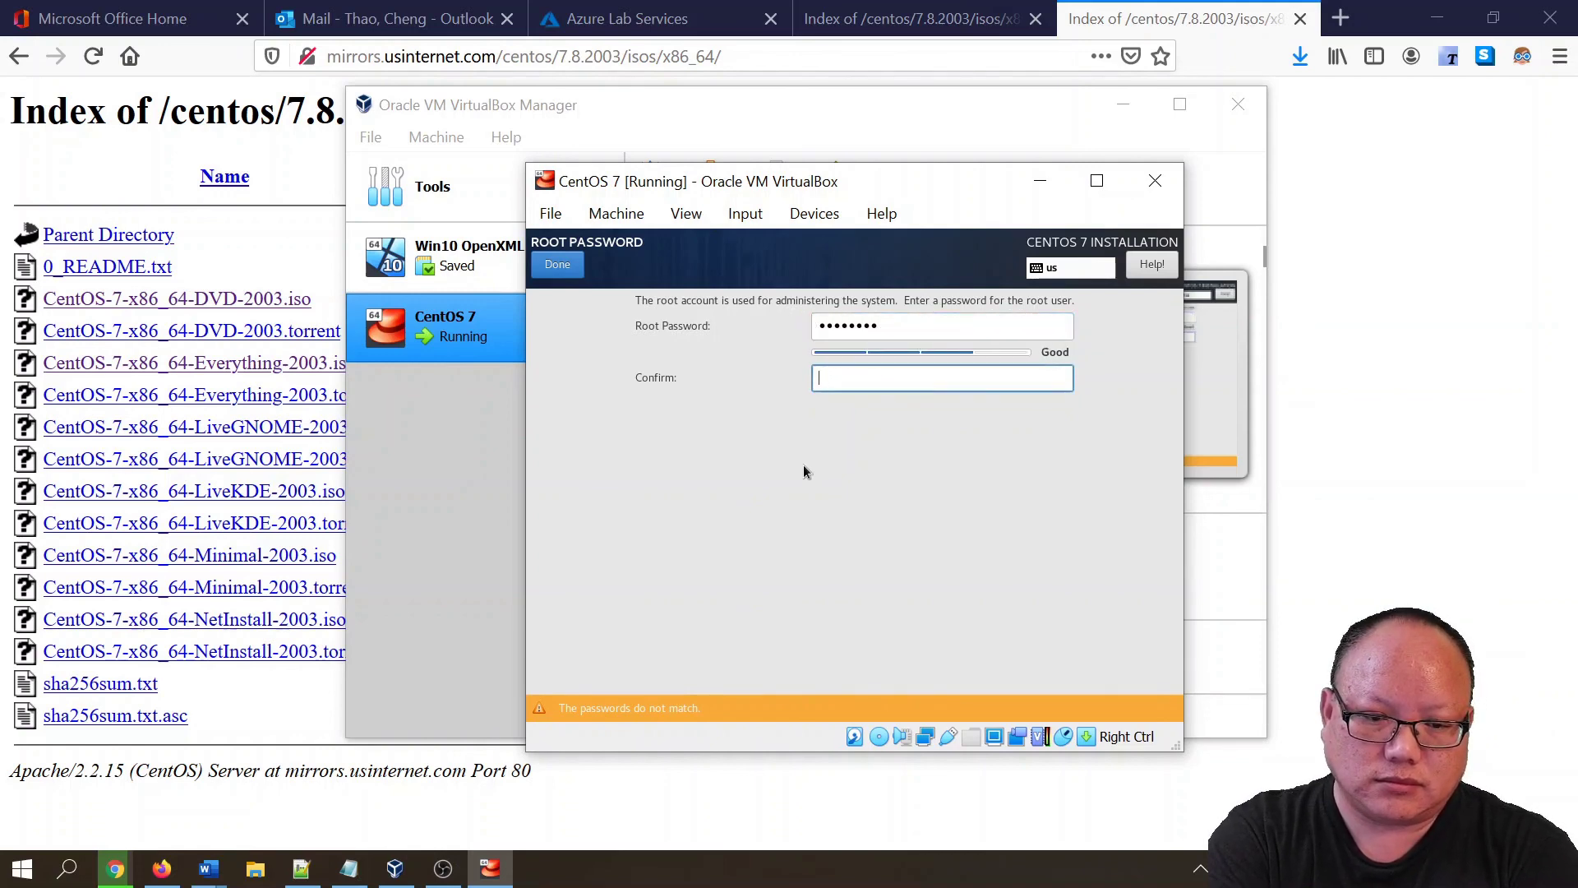
text(password)
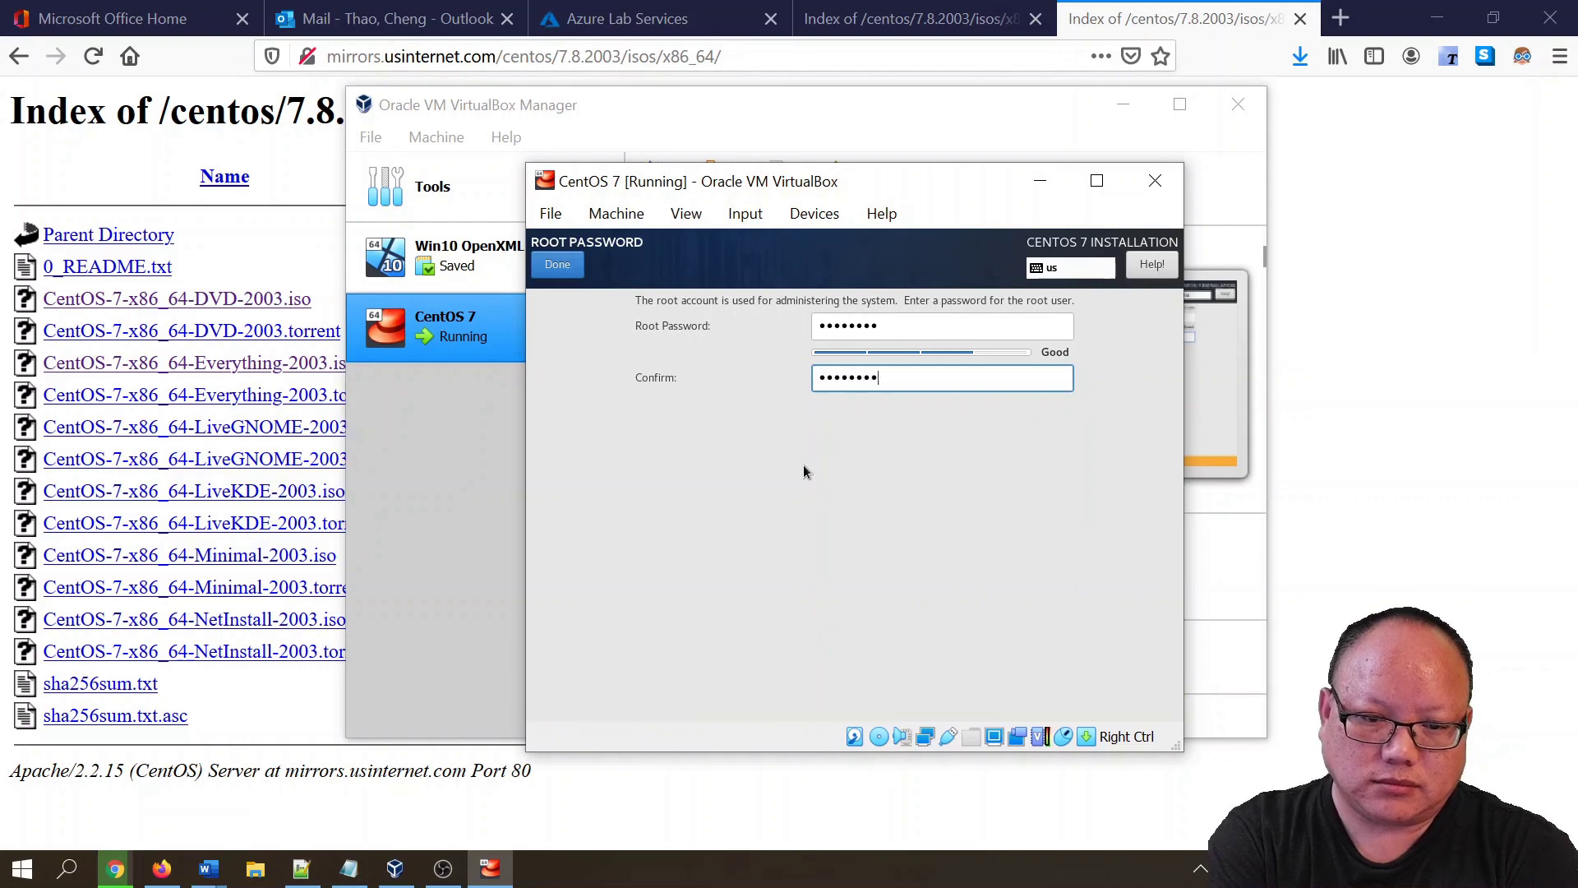
click(542, 266)
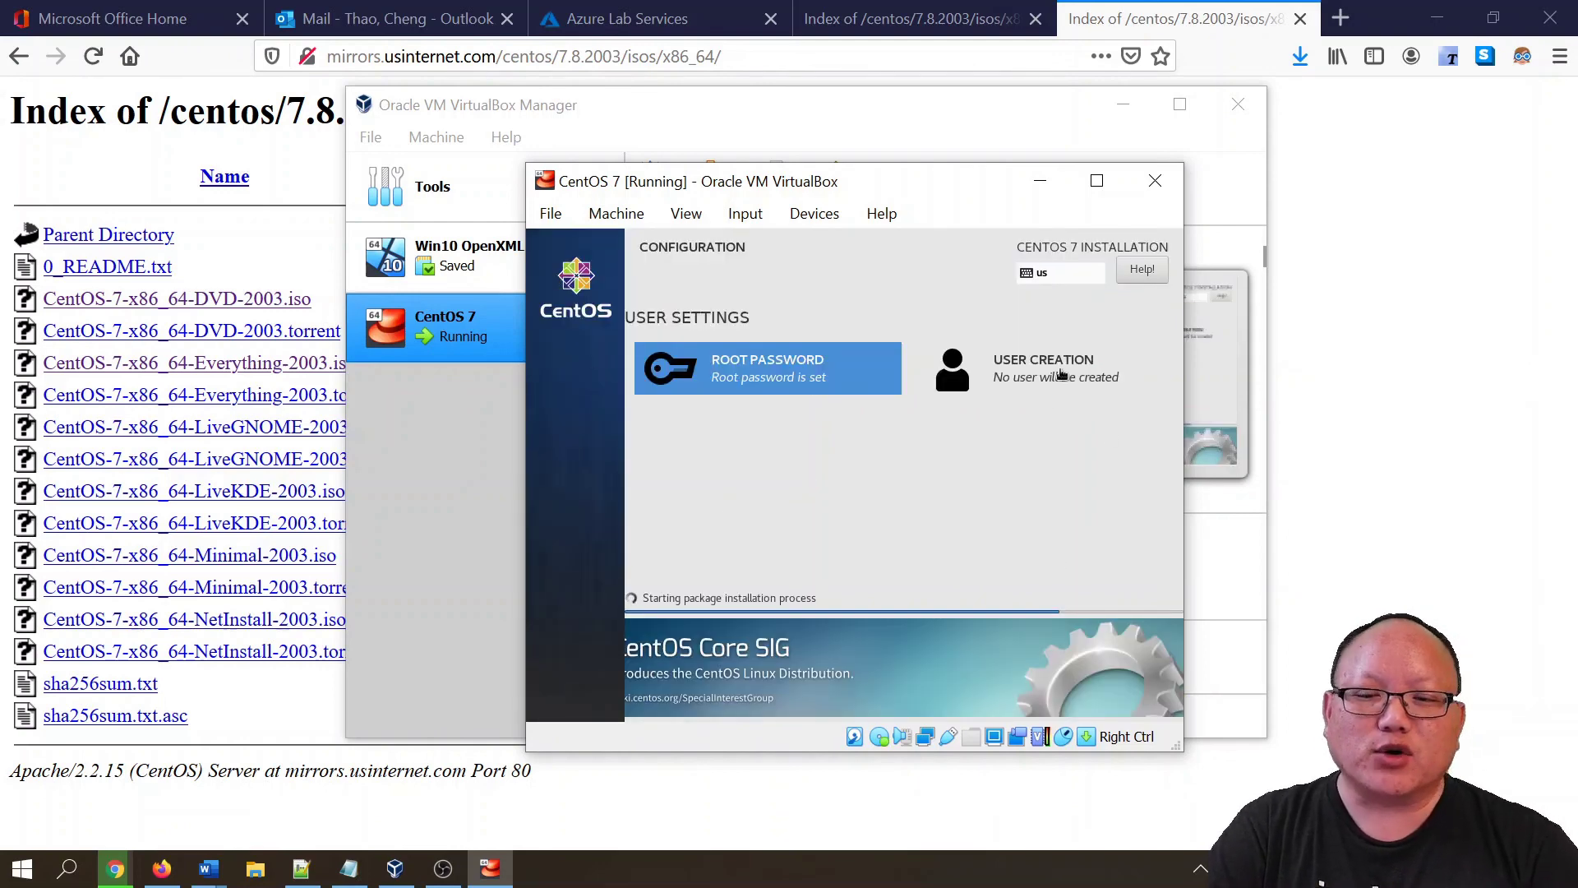
- Create a user with the person's full name and a password entered twice
click(1058, 374)
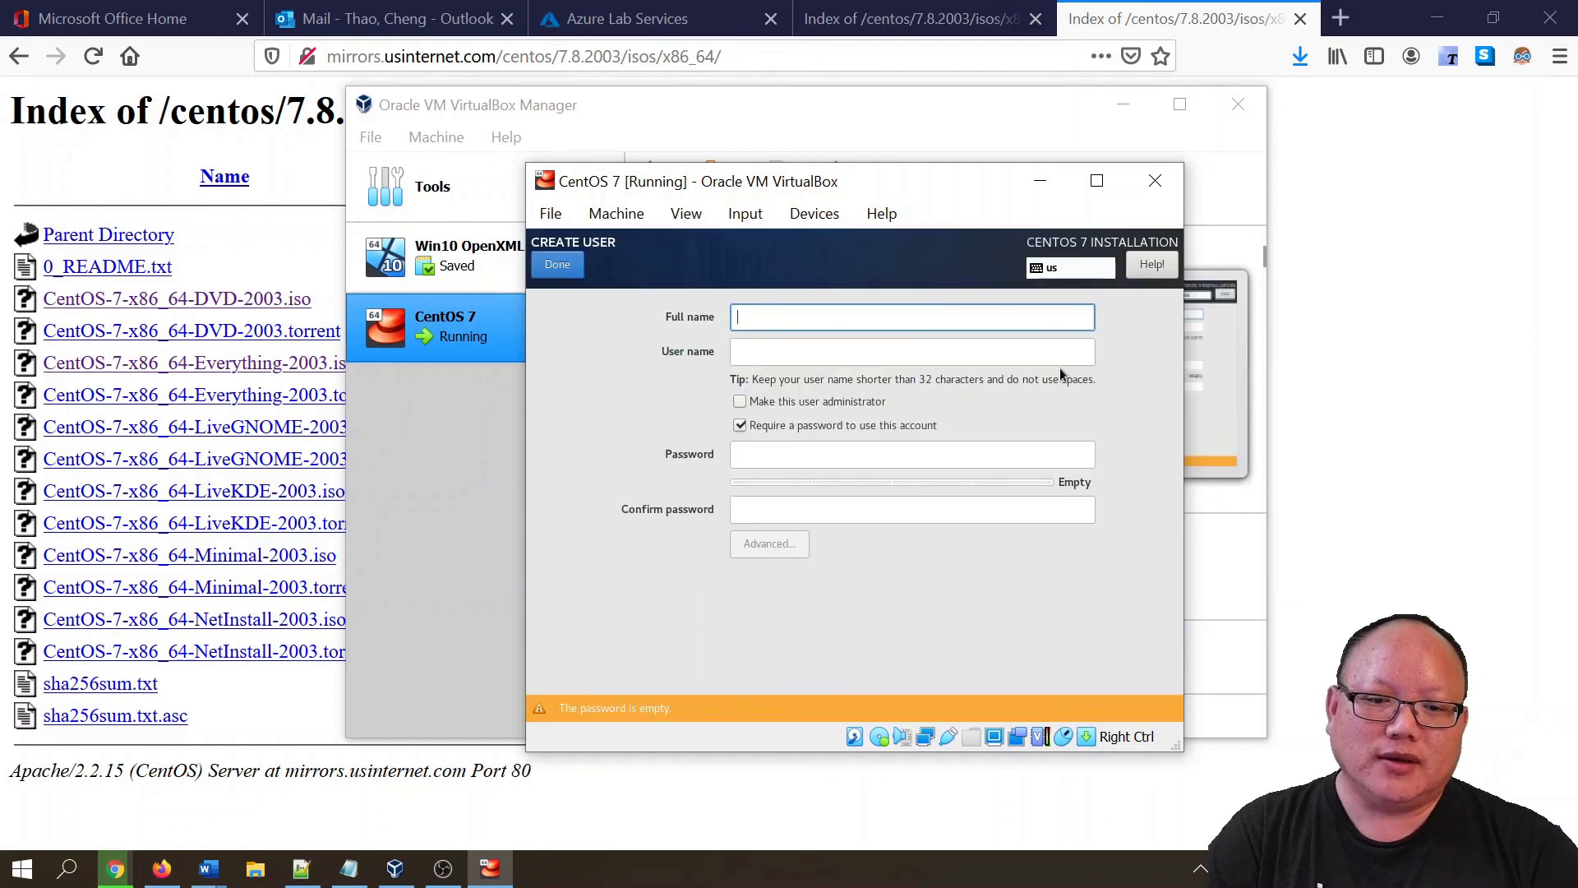
text(Cheng Thao)
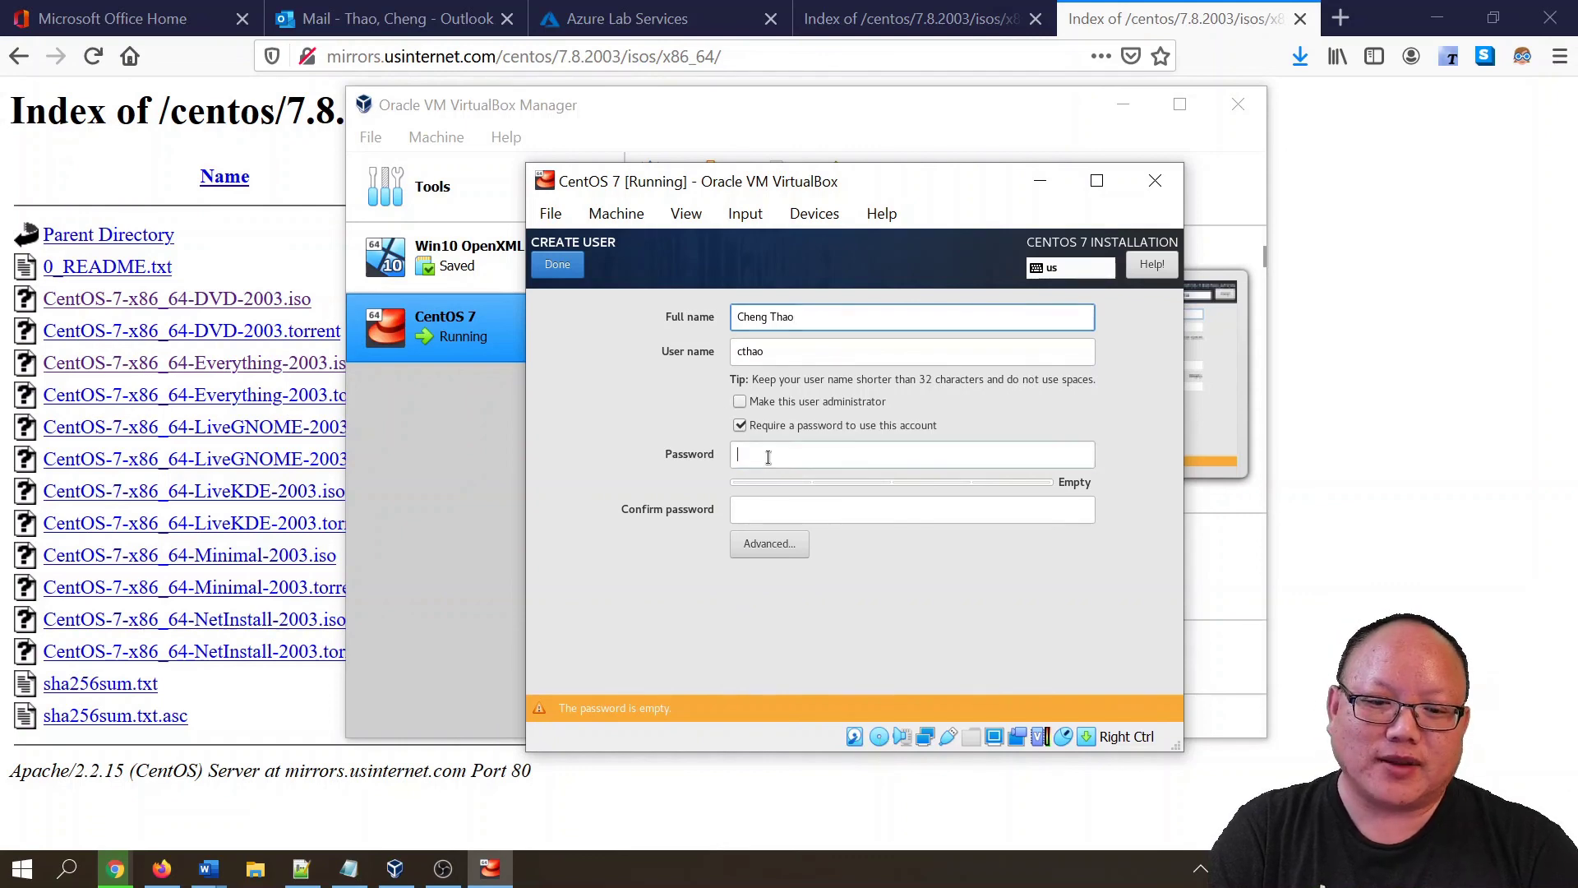
click(762, 447)
text(p)
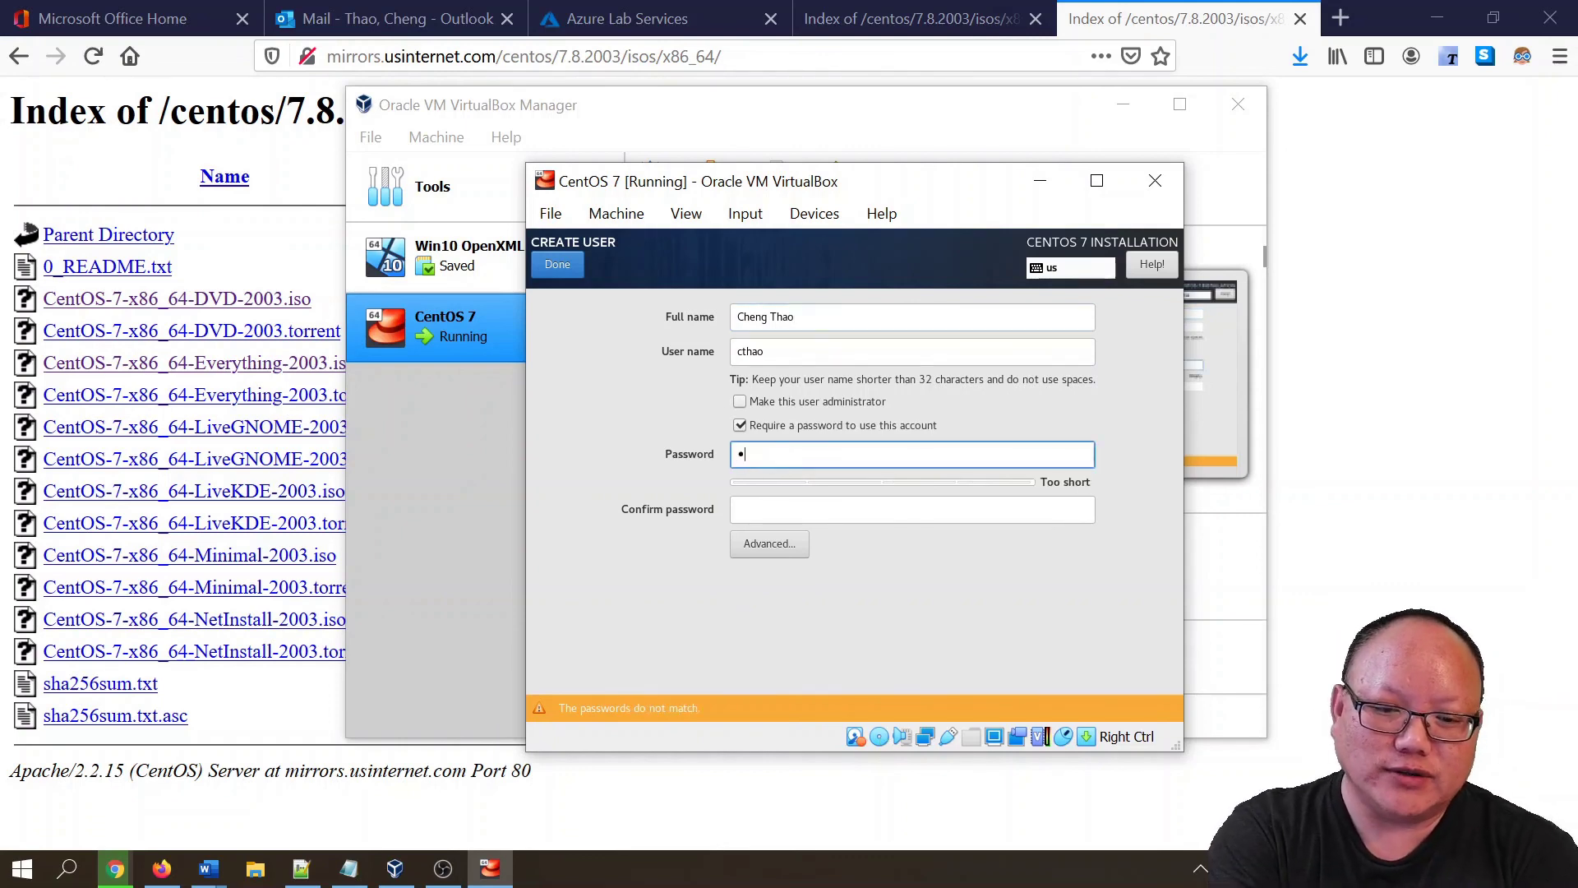
text(assword1)
key(Tab)
text(pas)
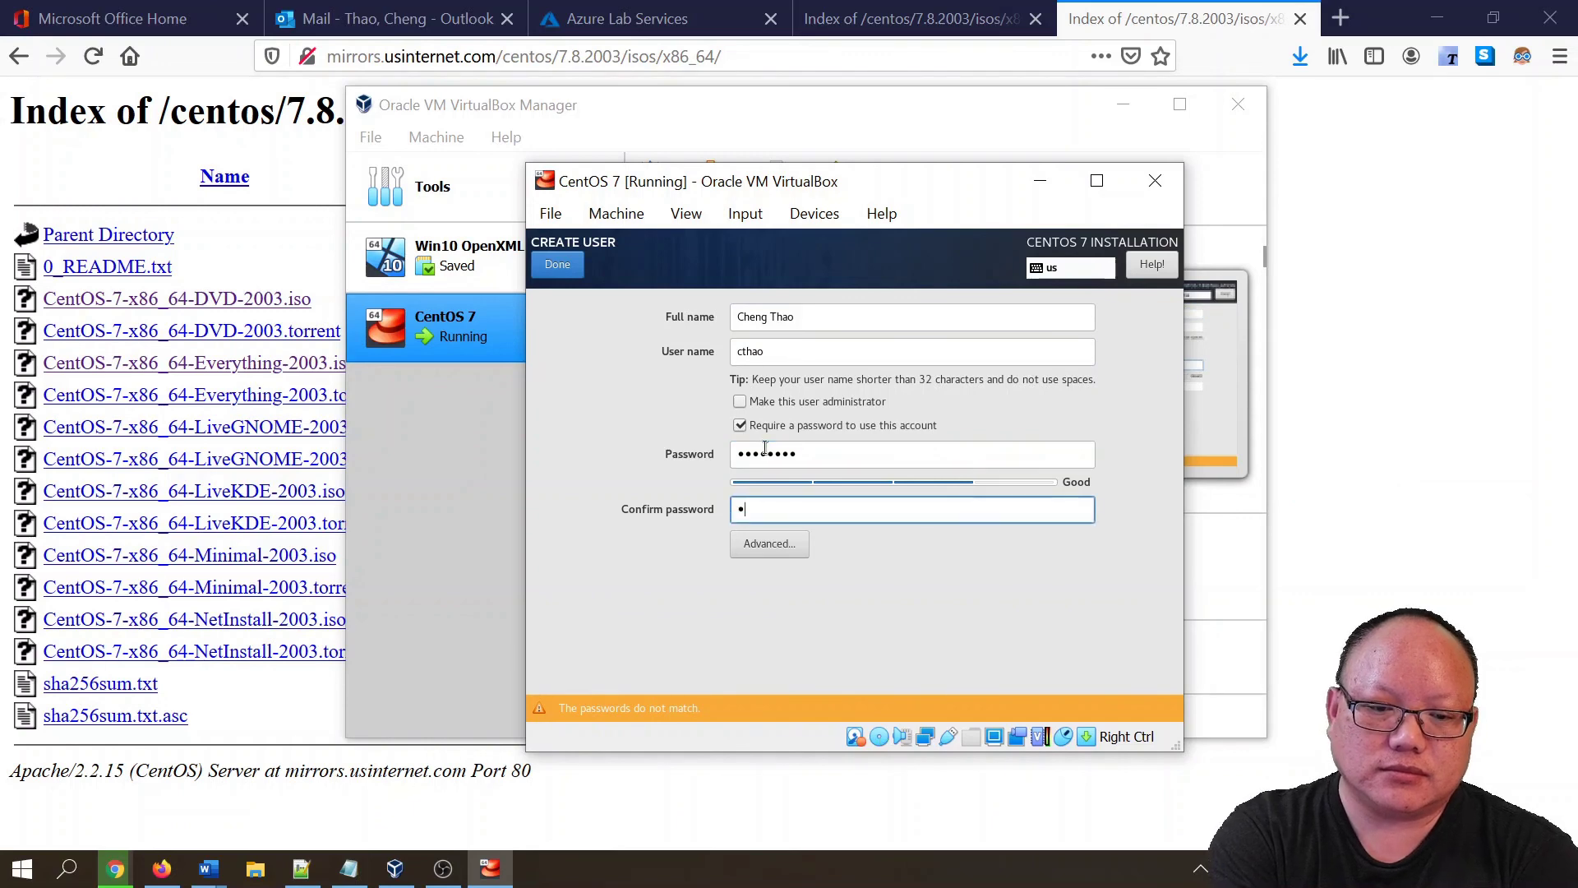
text(sword1)
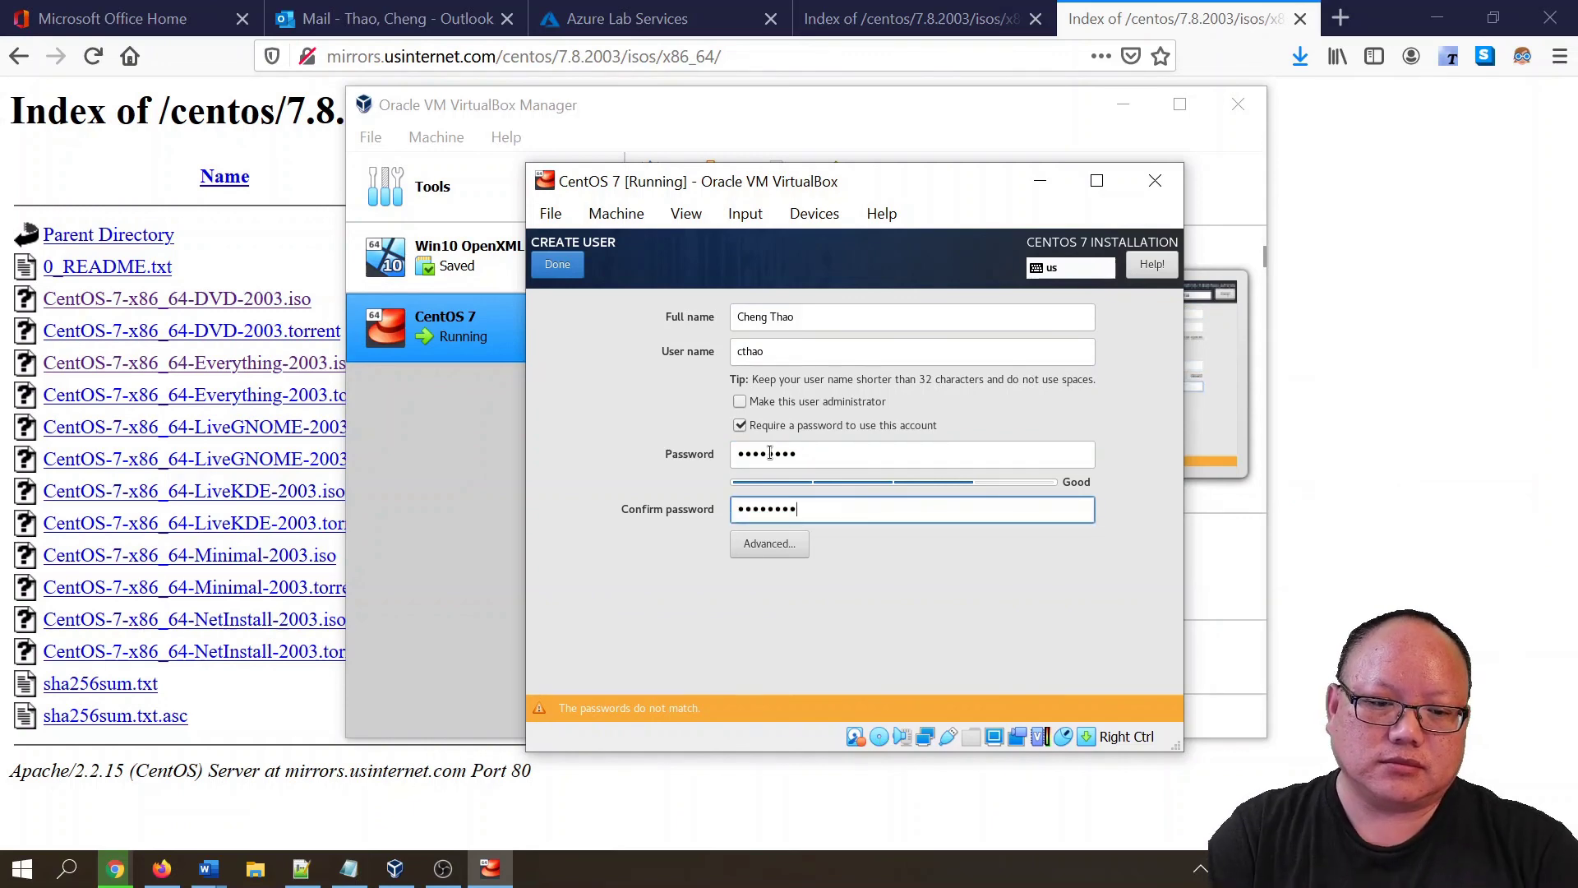
click(563, 272)
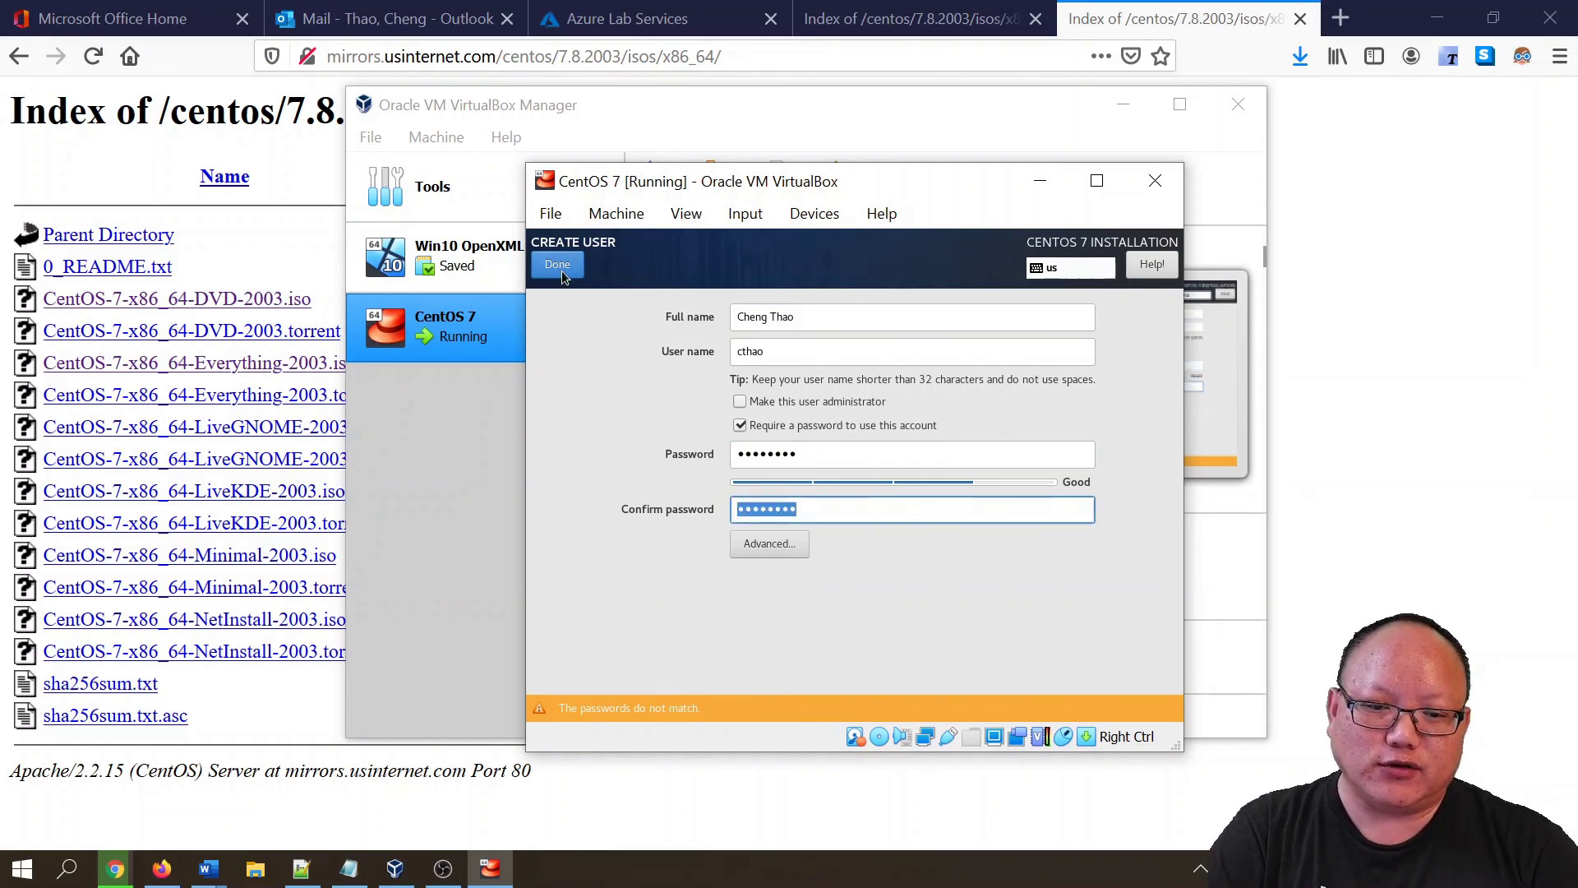
- Retype the user's password and confirmation after the installer rejects them
double_click(879, 460)
text(p)
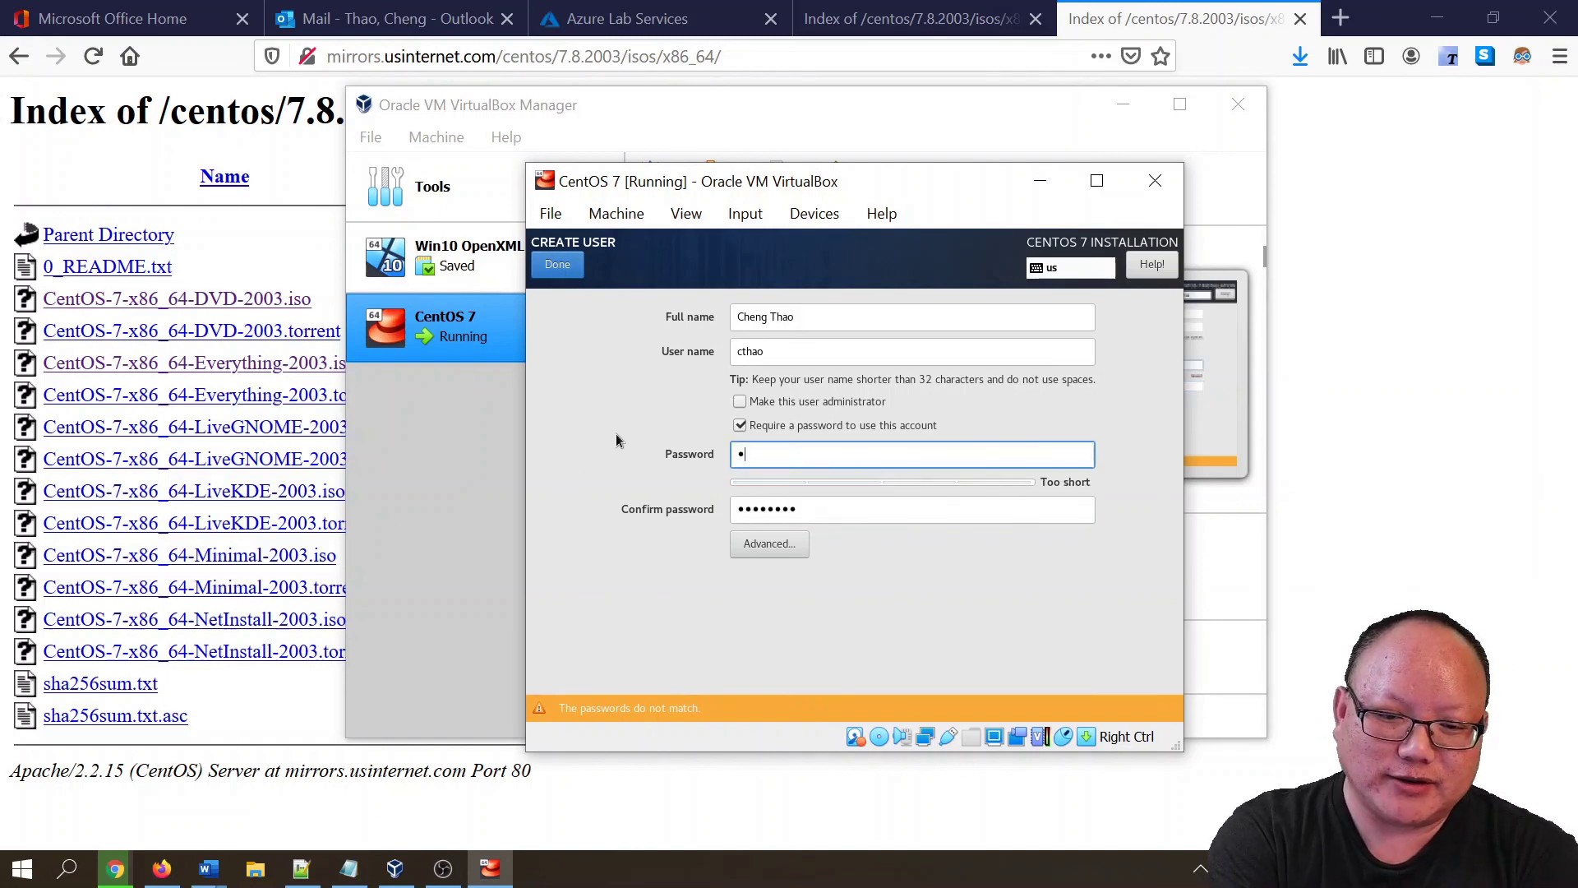
key(BackSpace)
key(BackSpace)
key(BackSpace)
key(BackSpace)
key(BackSpace)
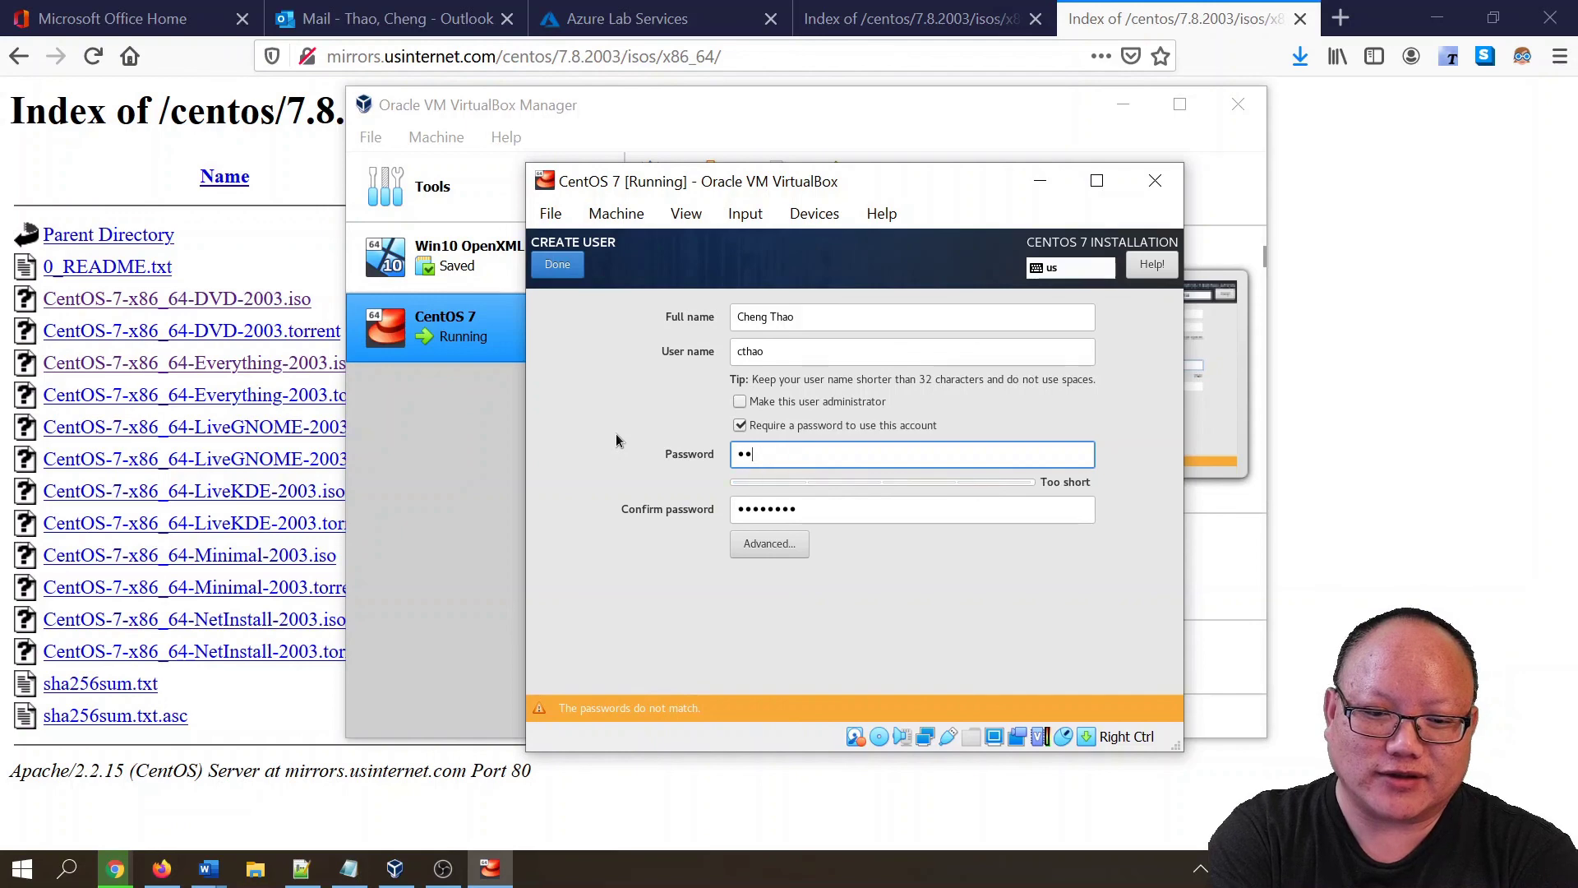
text(password)
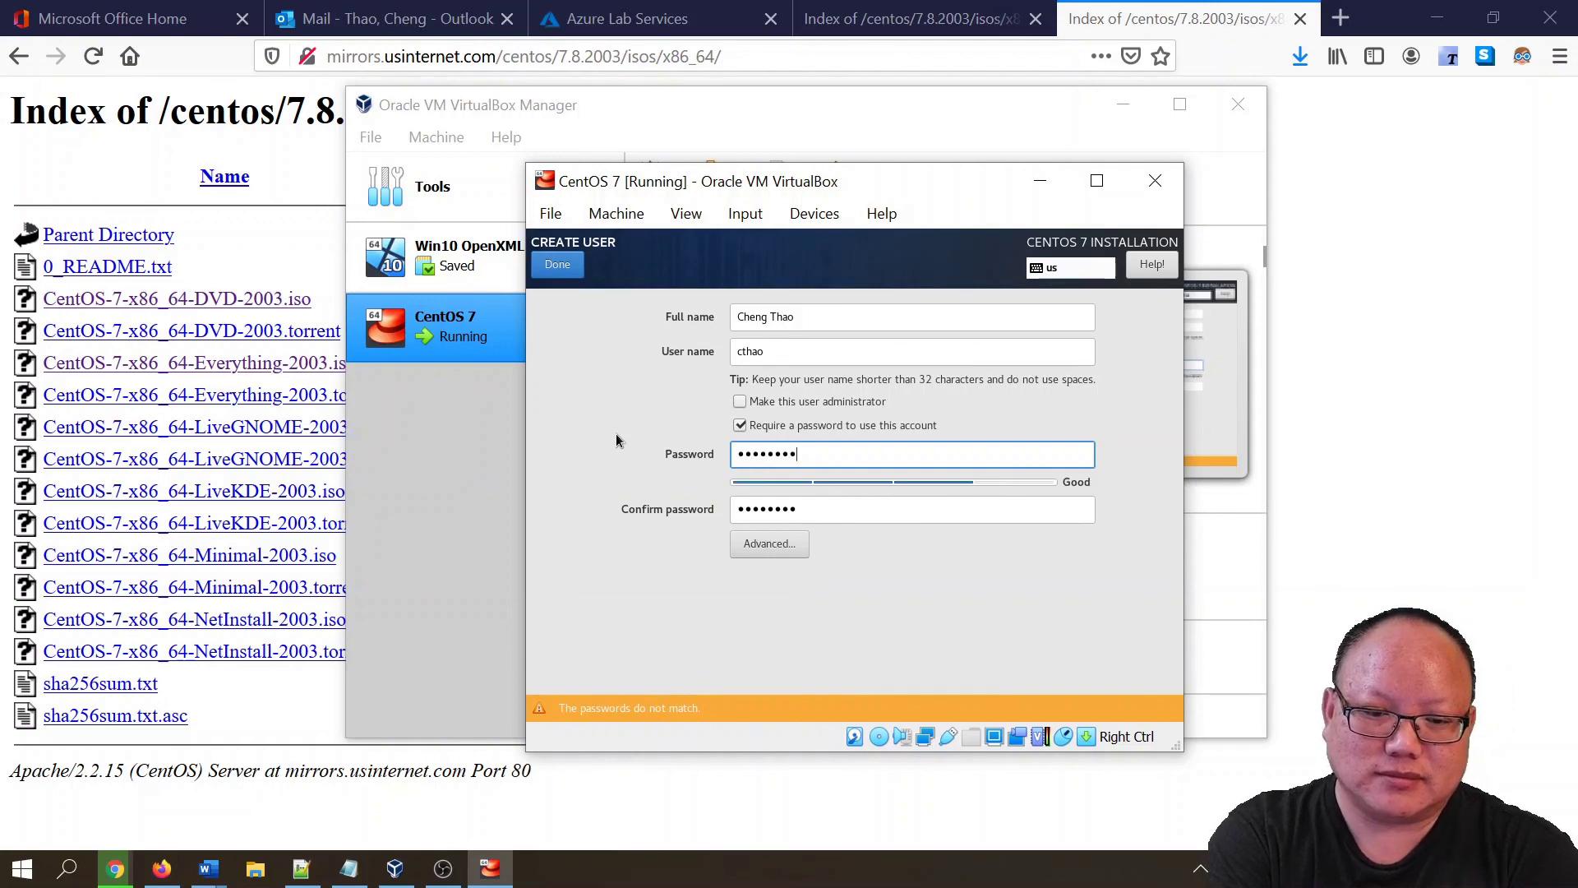
key(Tab)
text(password)
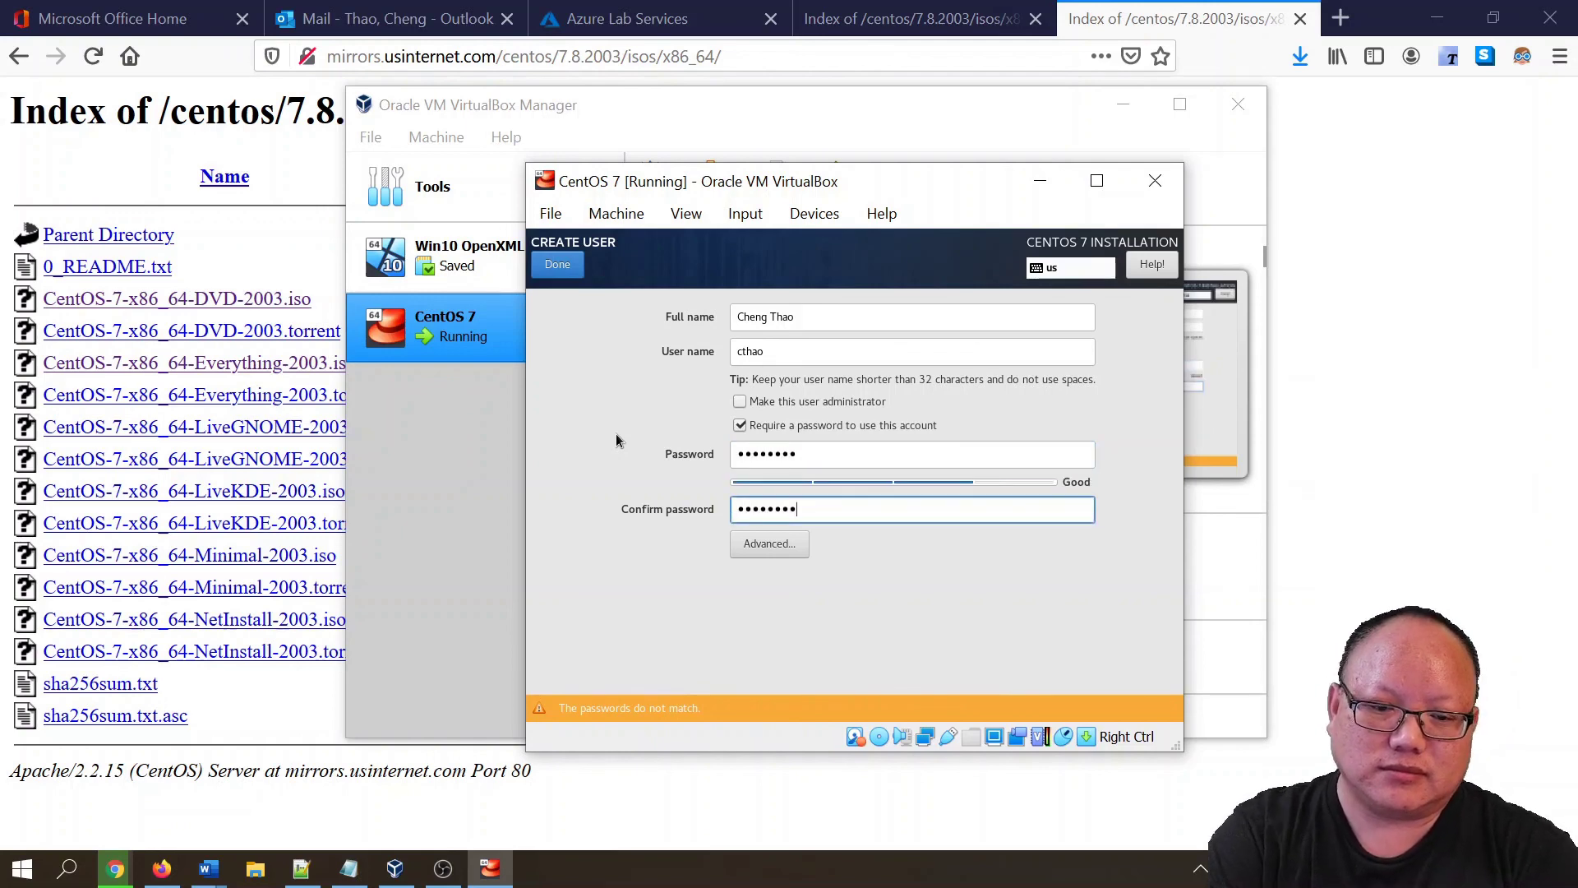
key(Return)
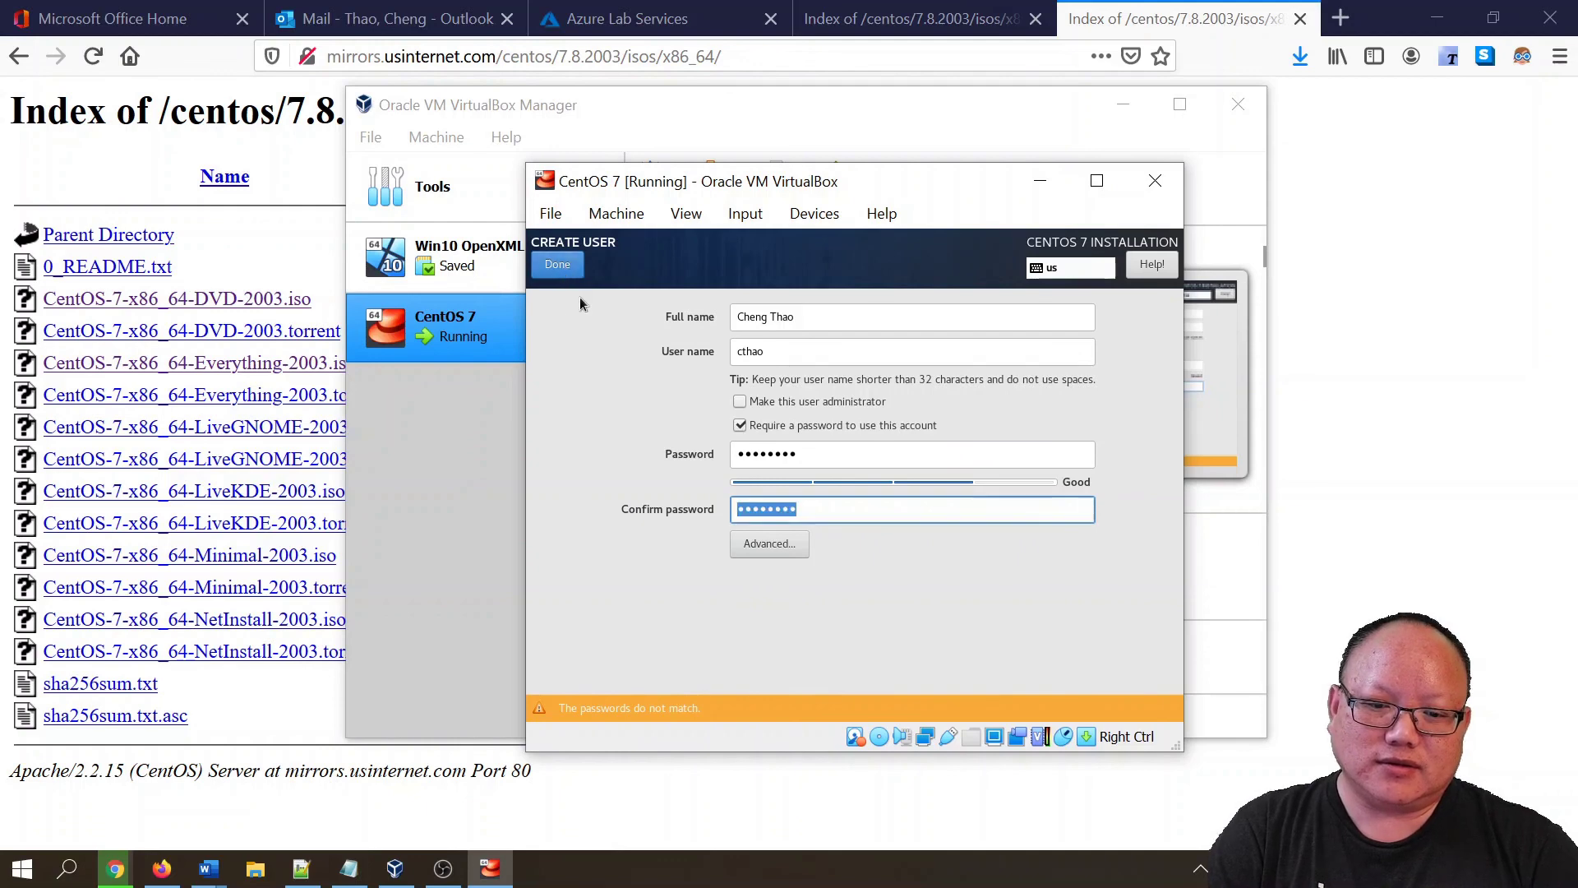
- Re-enter matching passwords in both fields and save the new user
click(823, 456)
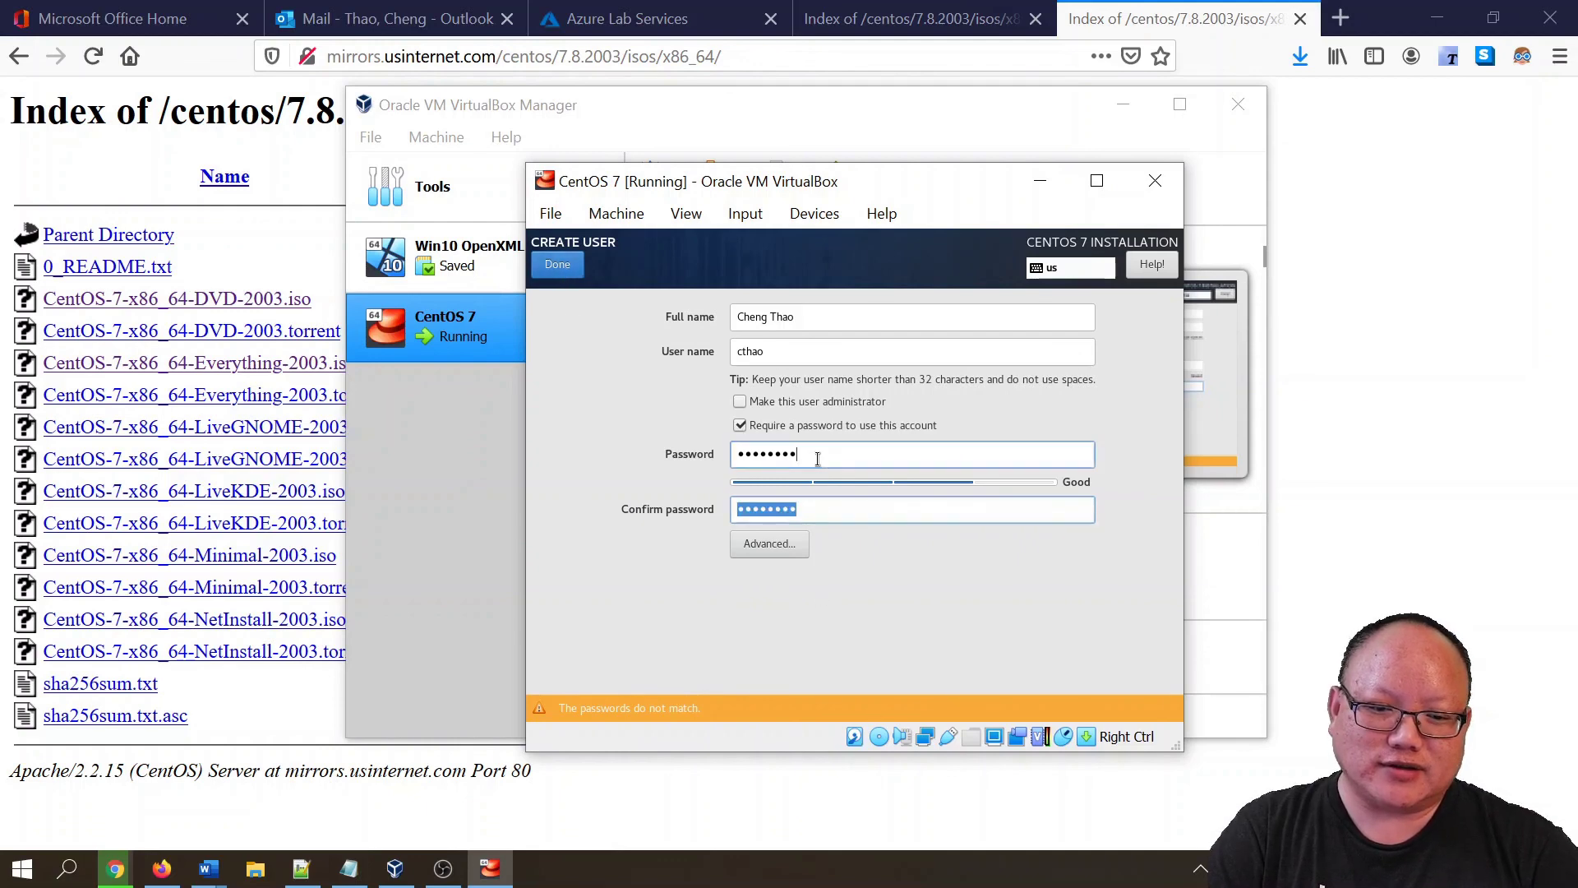
text(password)
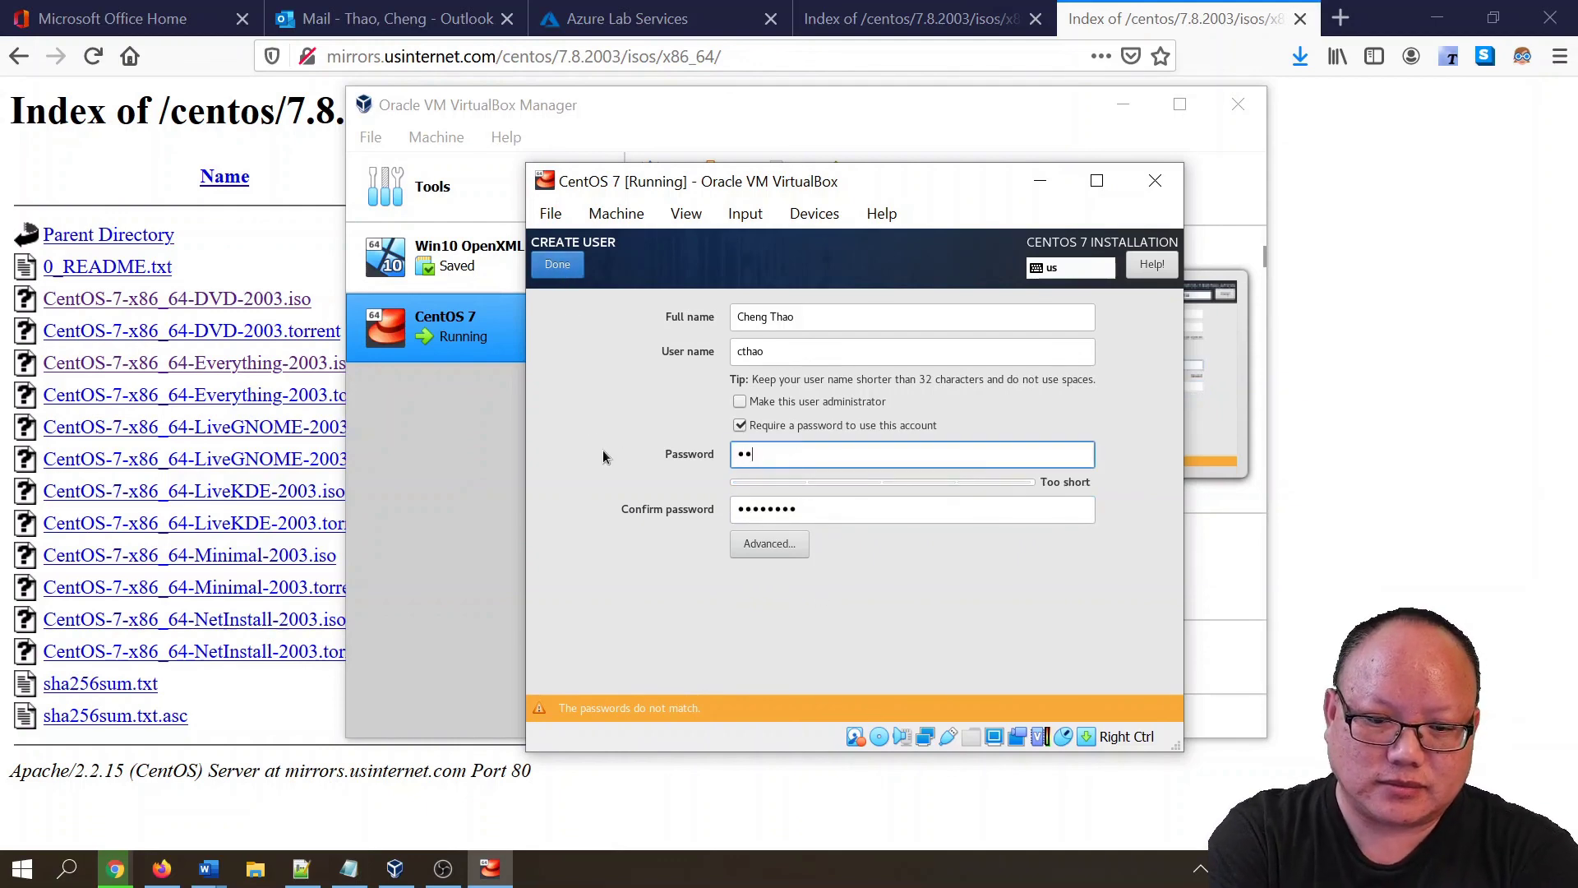
key(Tab)
text(passwor)
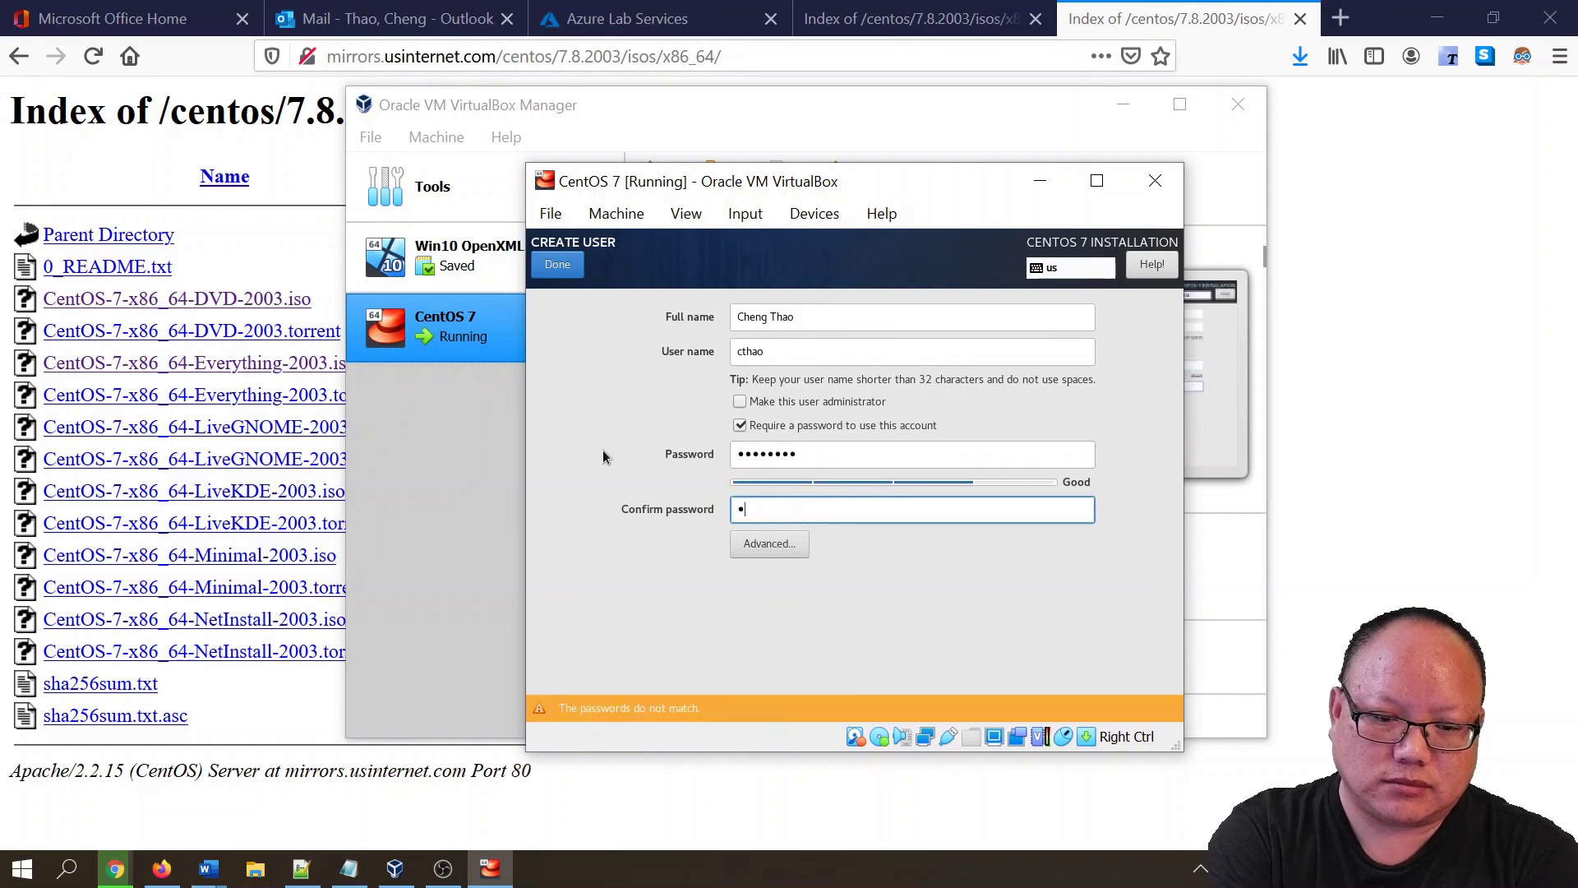
text(d)
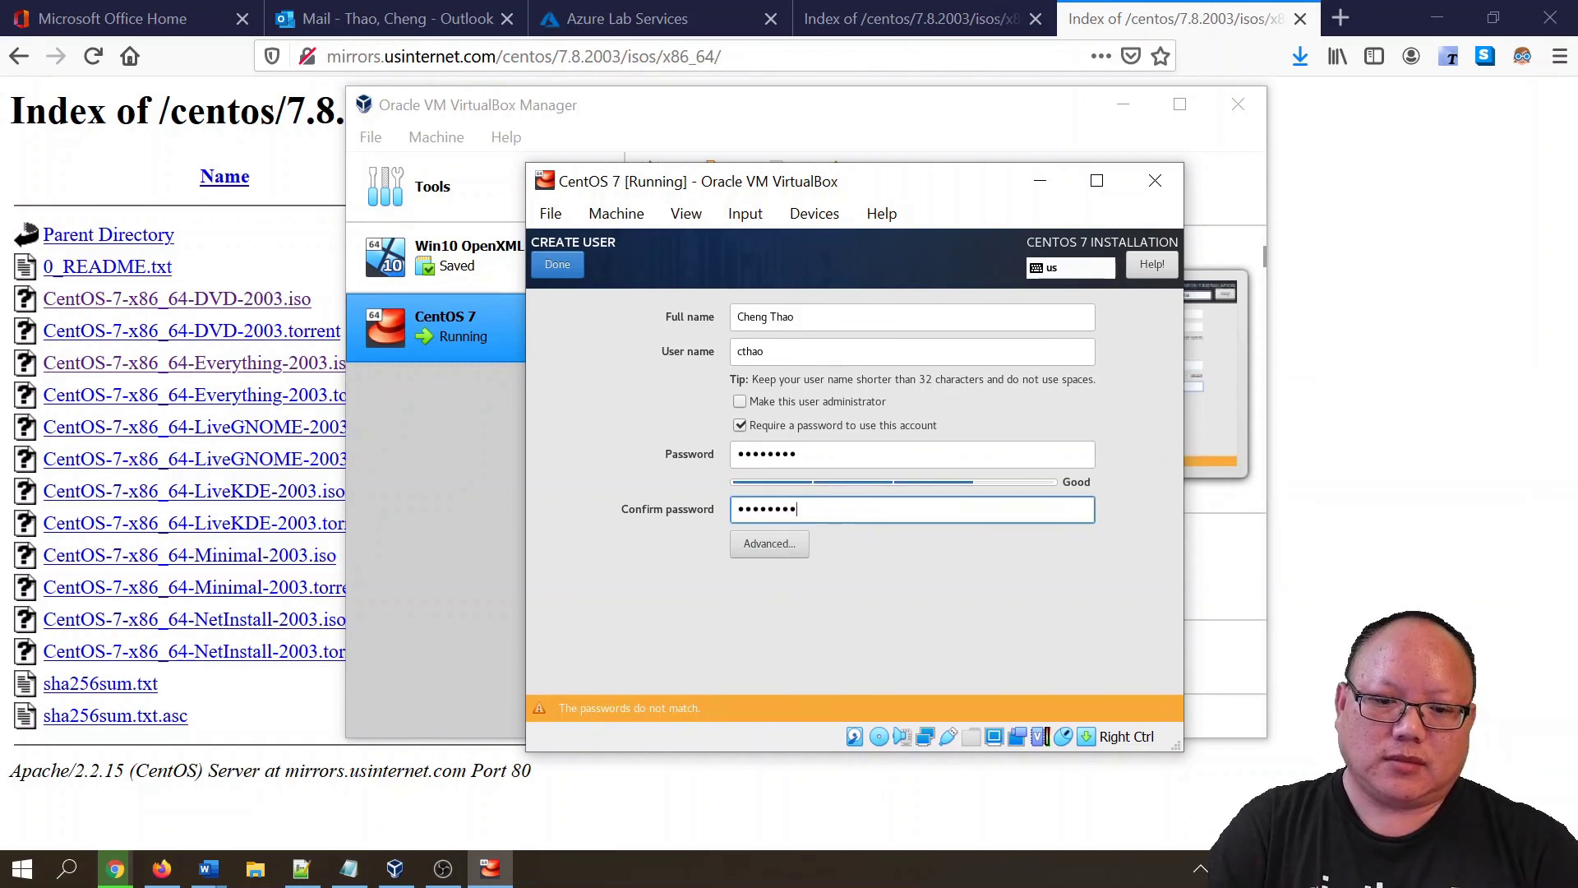
click(838, 458)
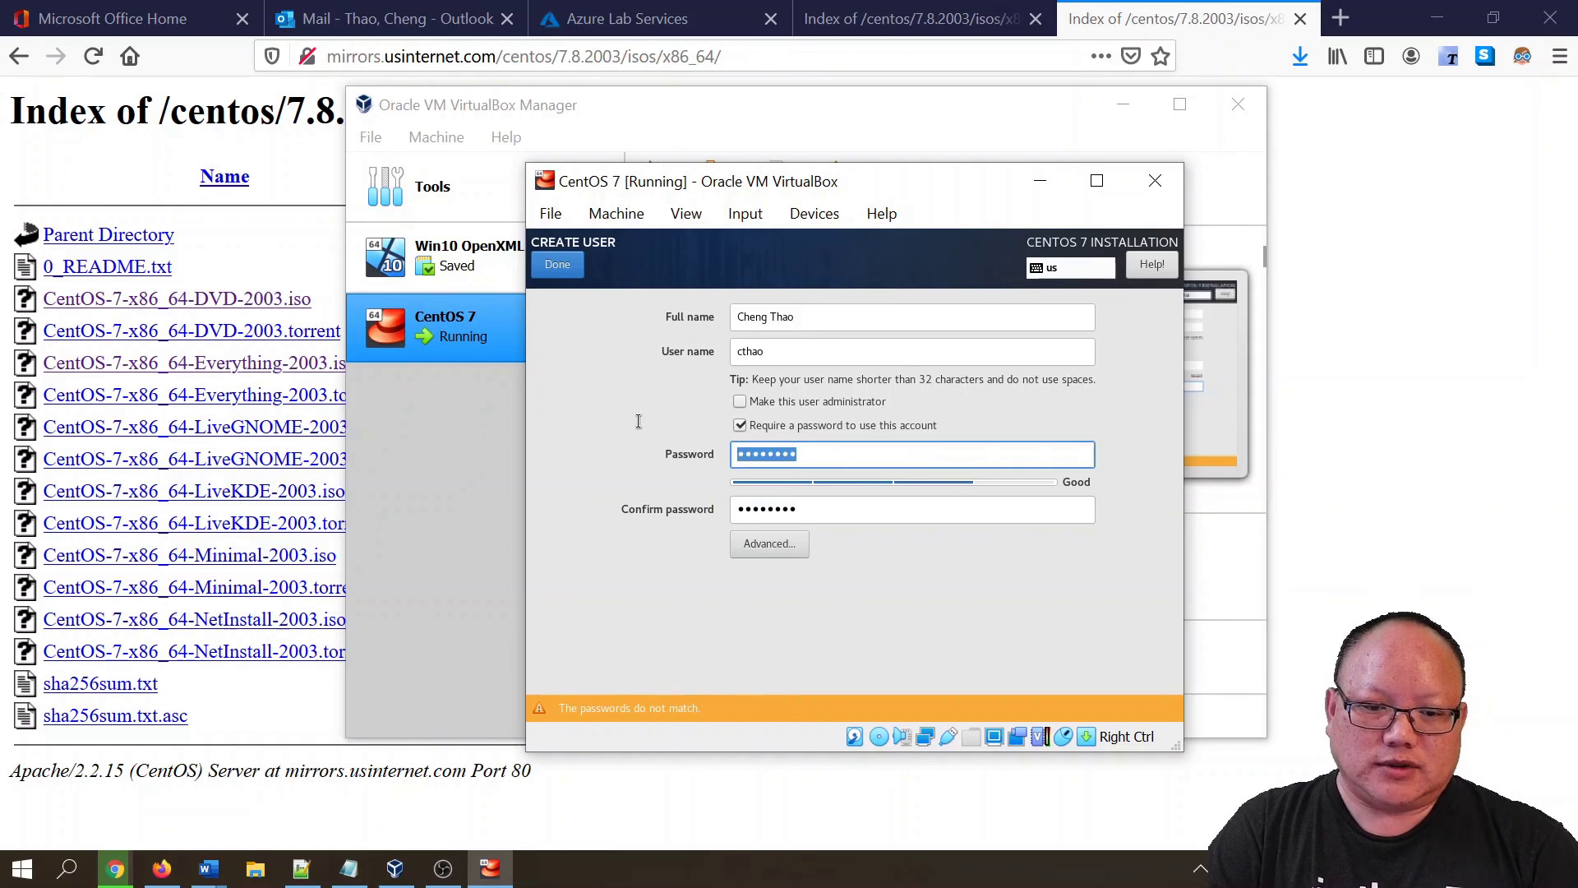
text(passwor)
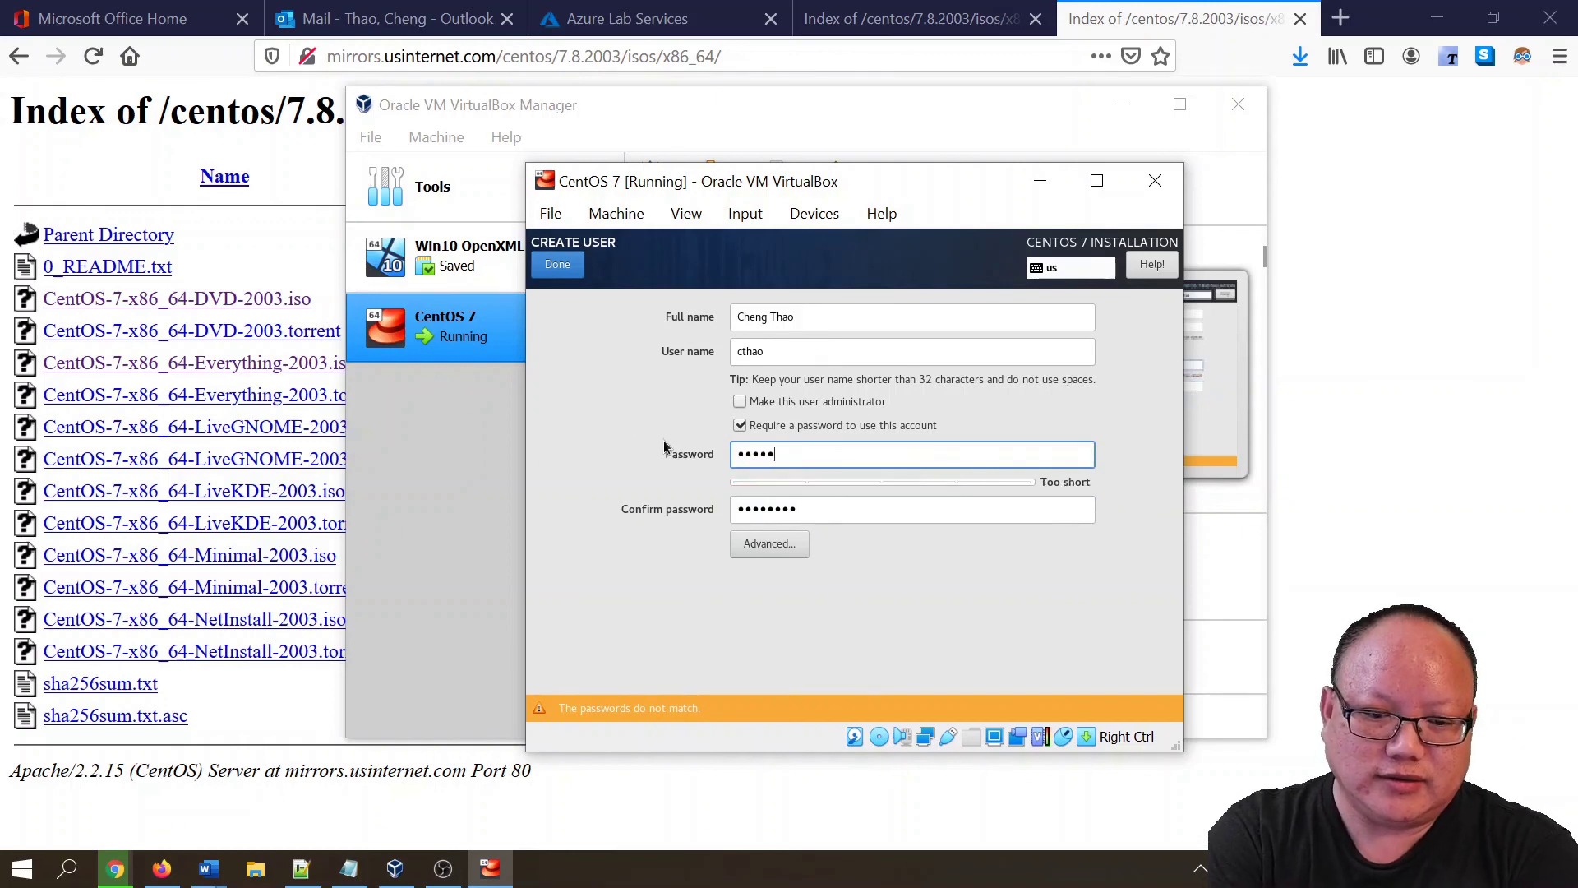
text(d)
key(Tab)
text(passwo)
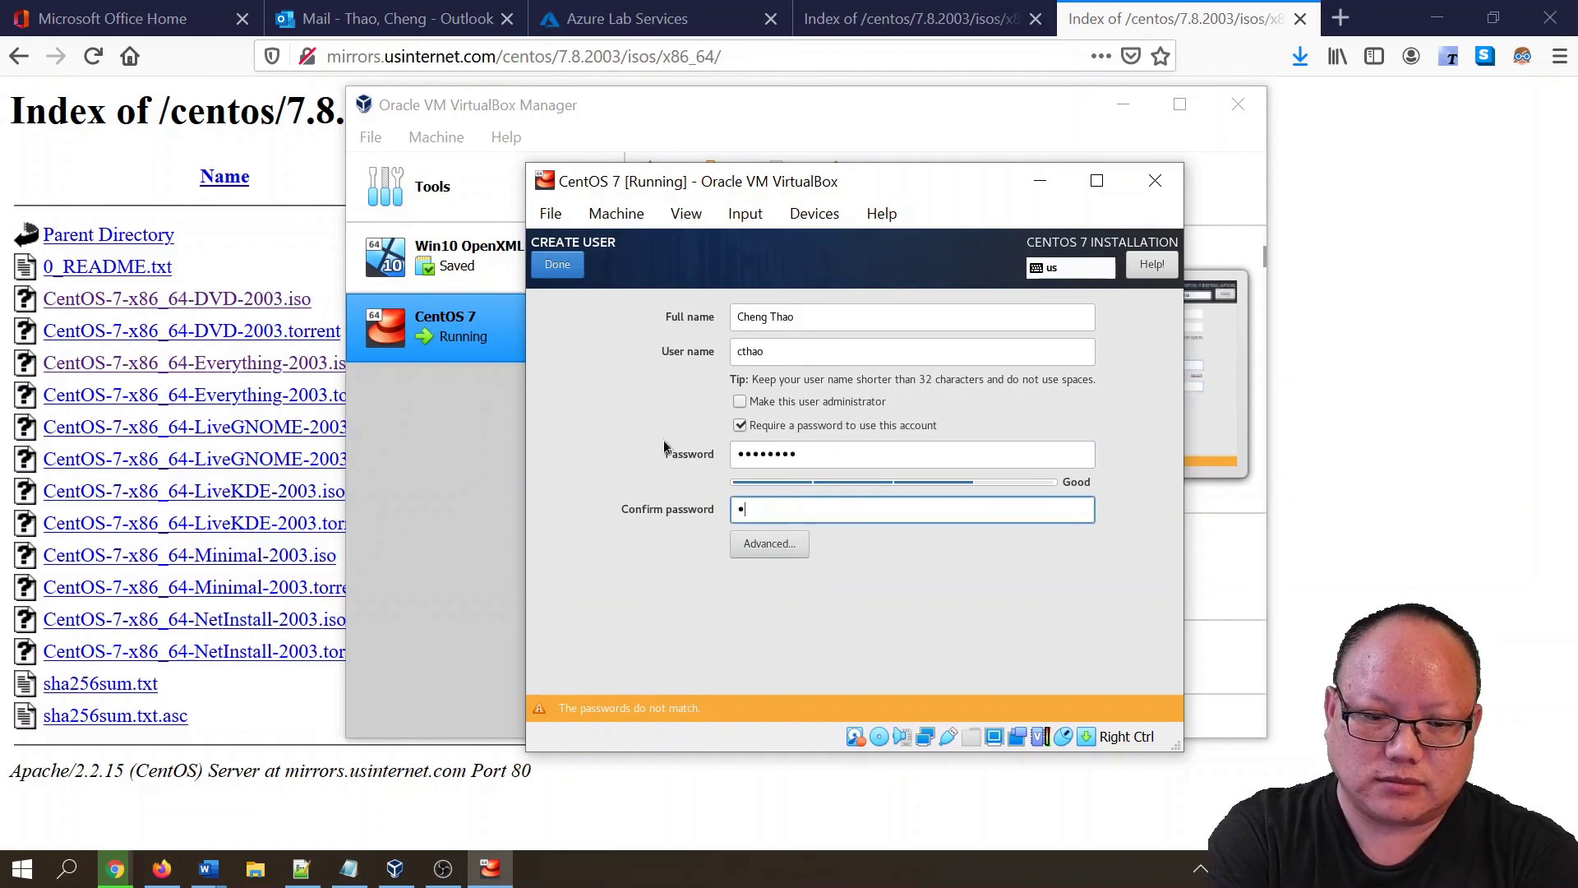
text(rd)
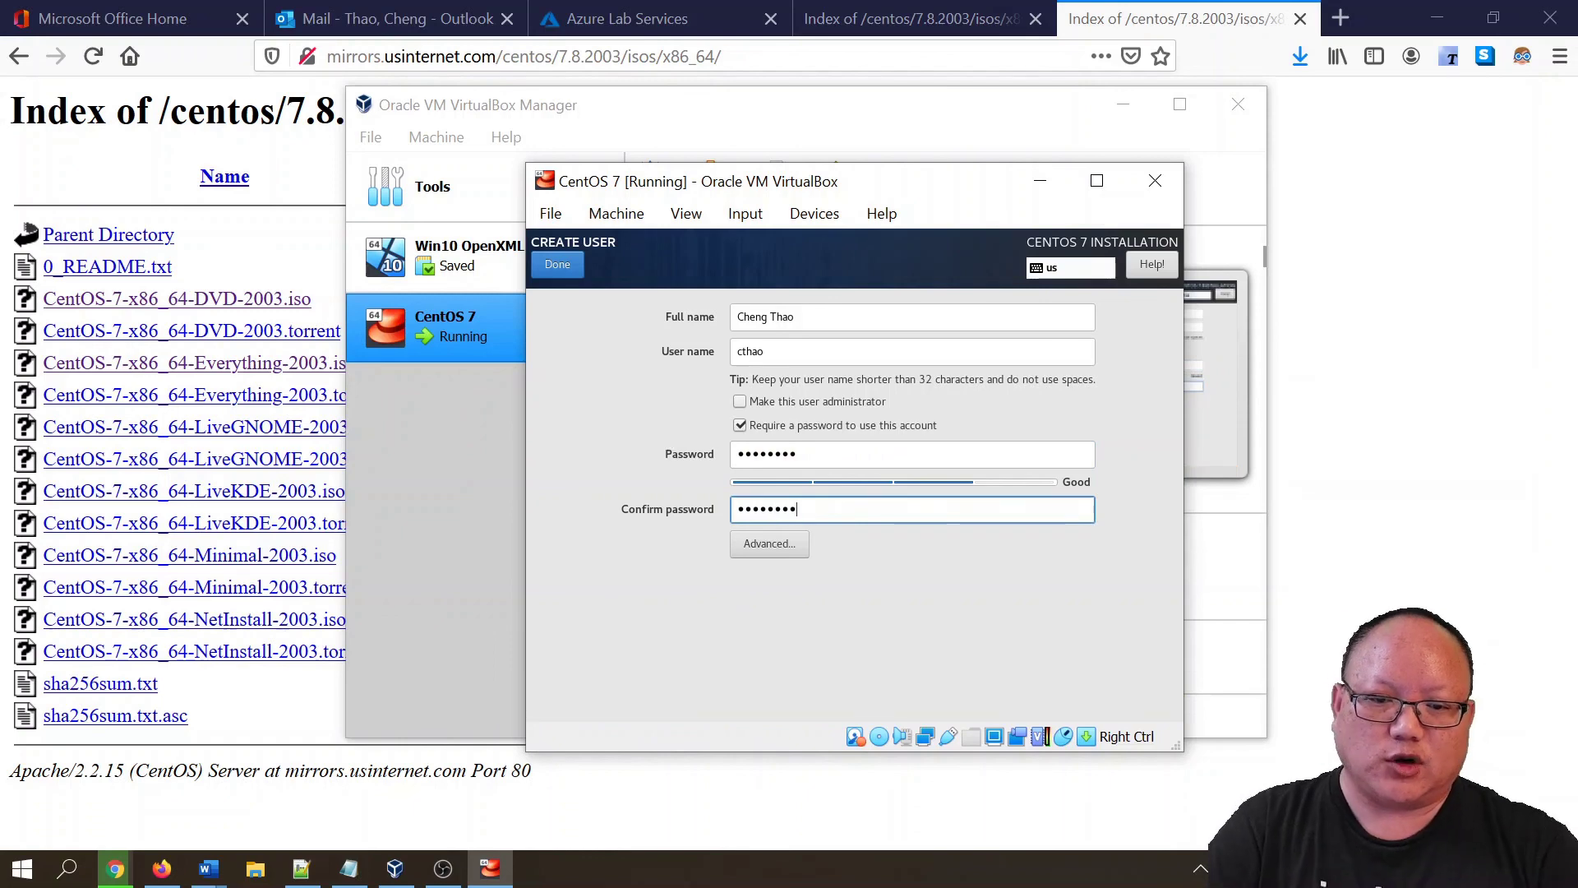
click(570, 274)
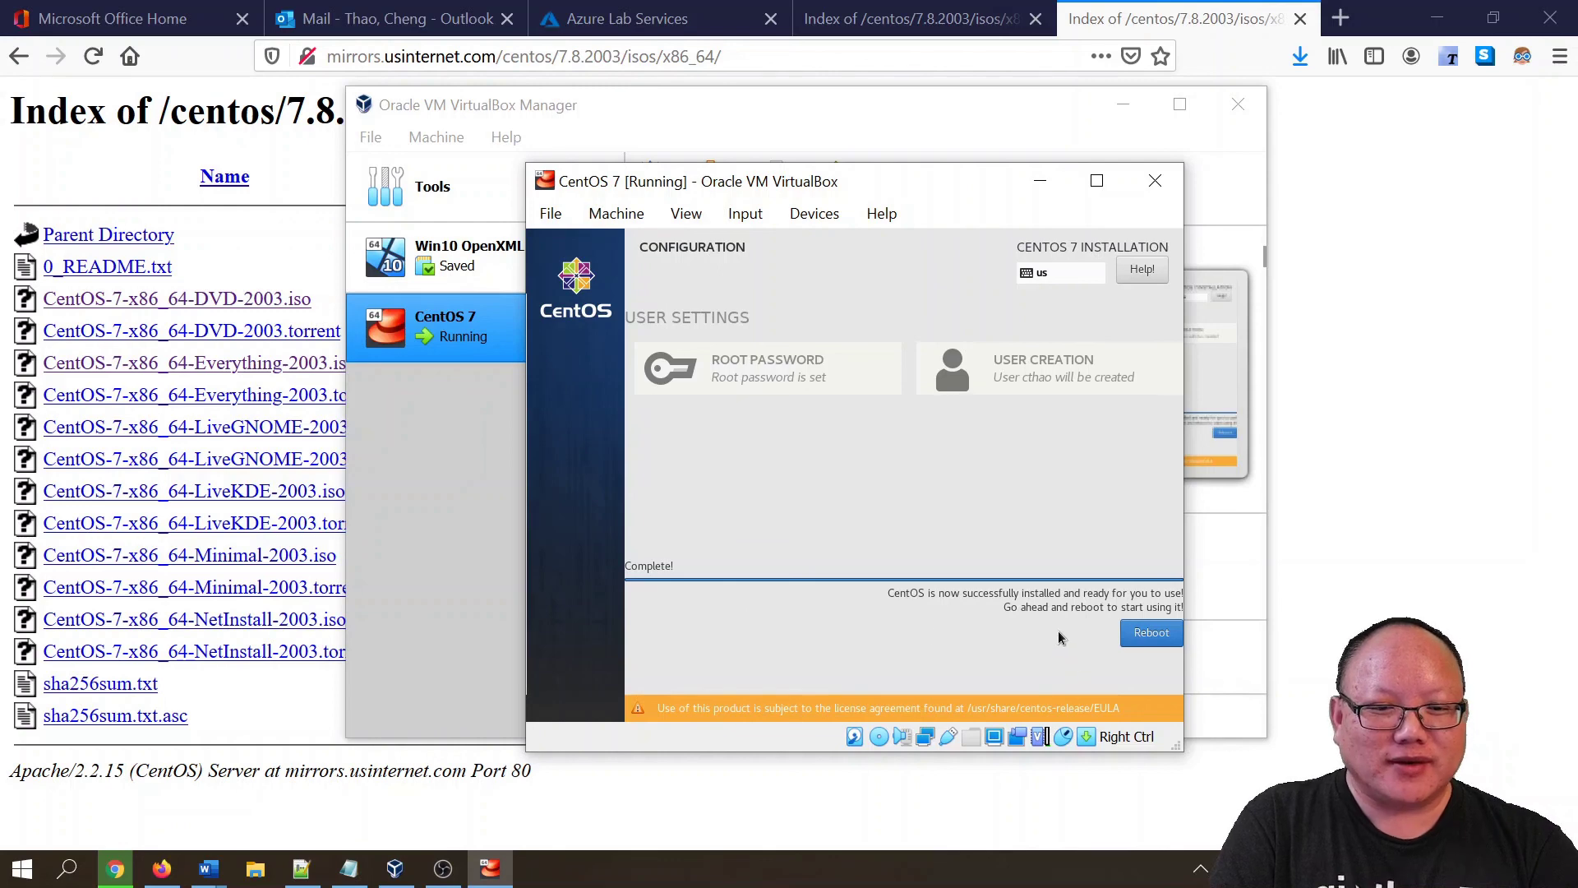
- Reboot the VM once the installer shows Complete!
click(1147, 638)
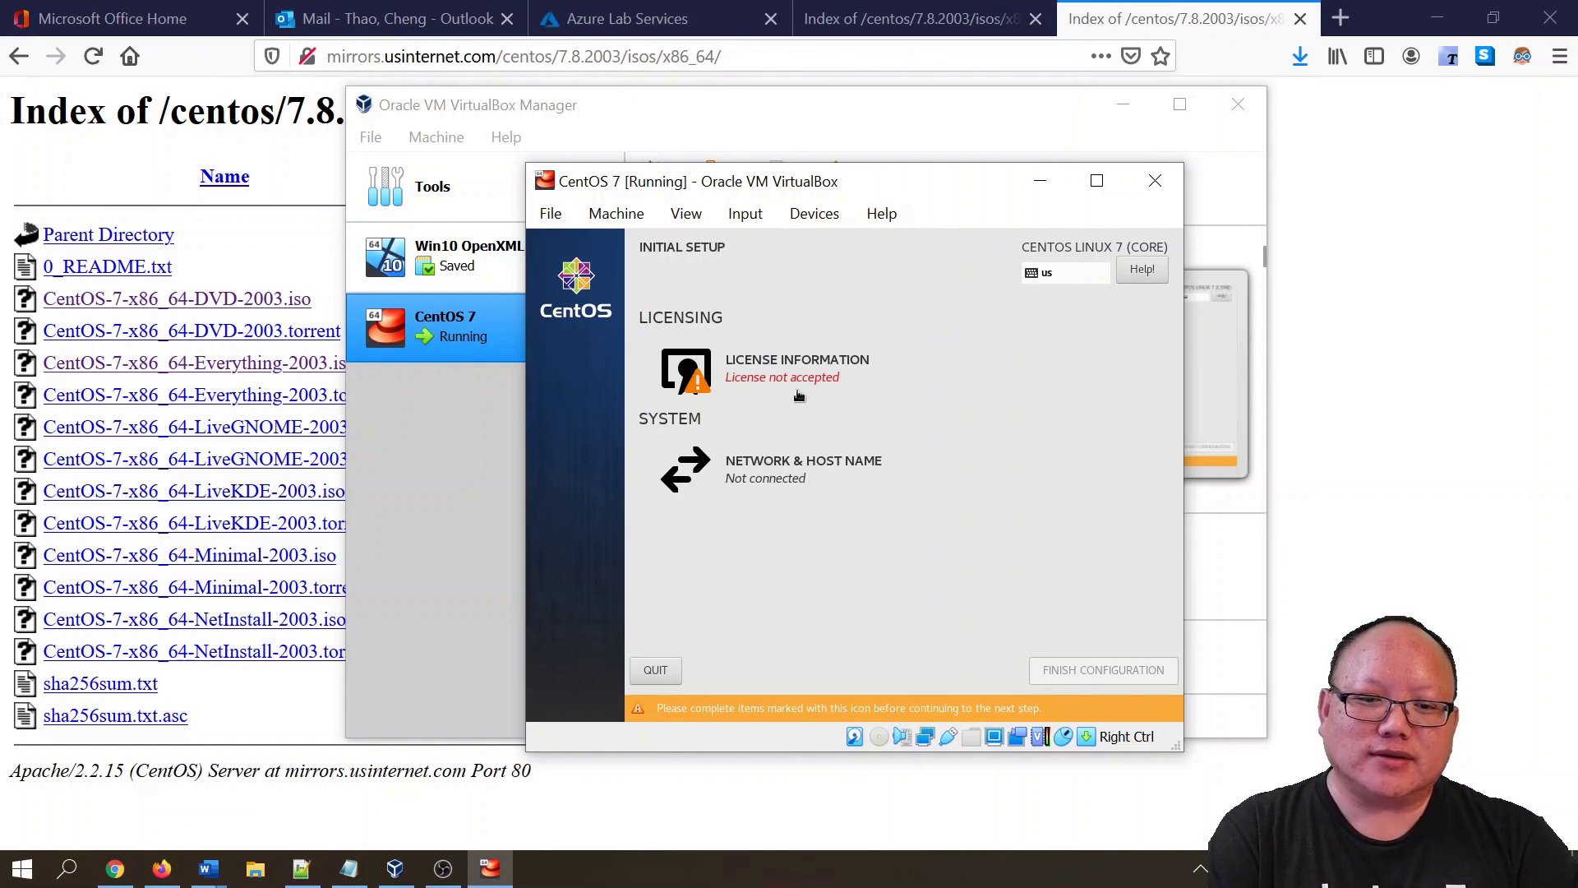
- Accept the CentOS license agreement
click(737, 379)
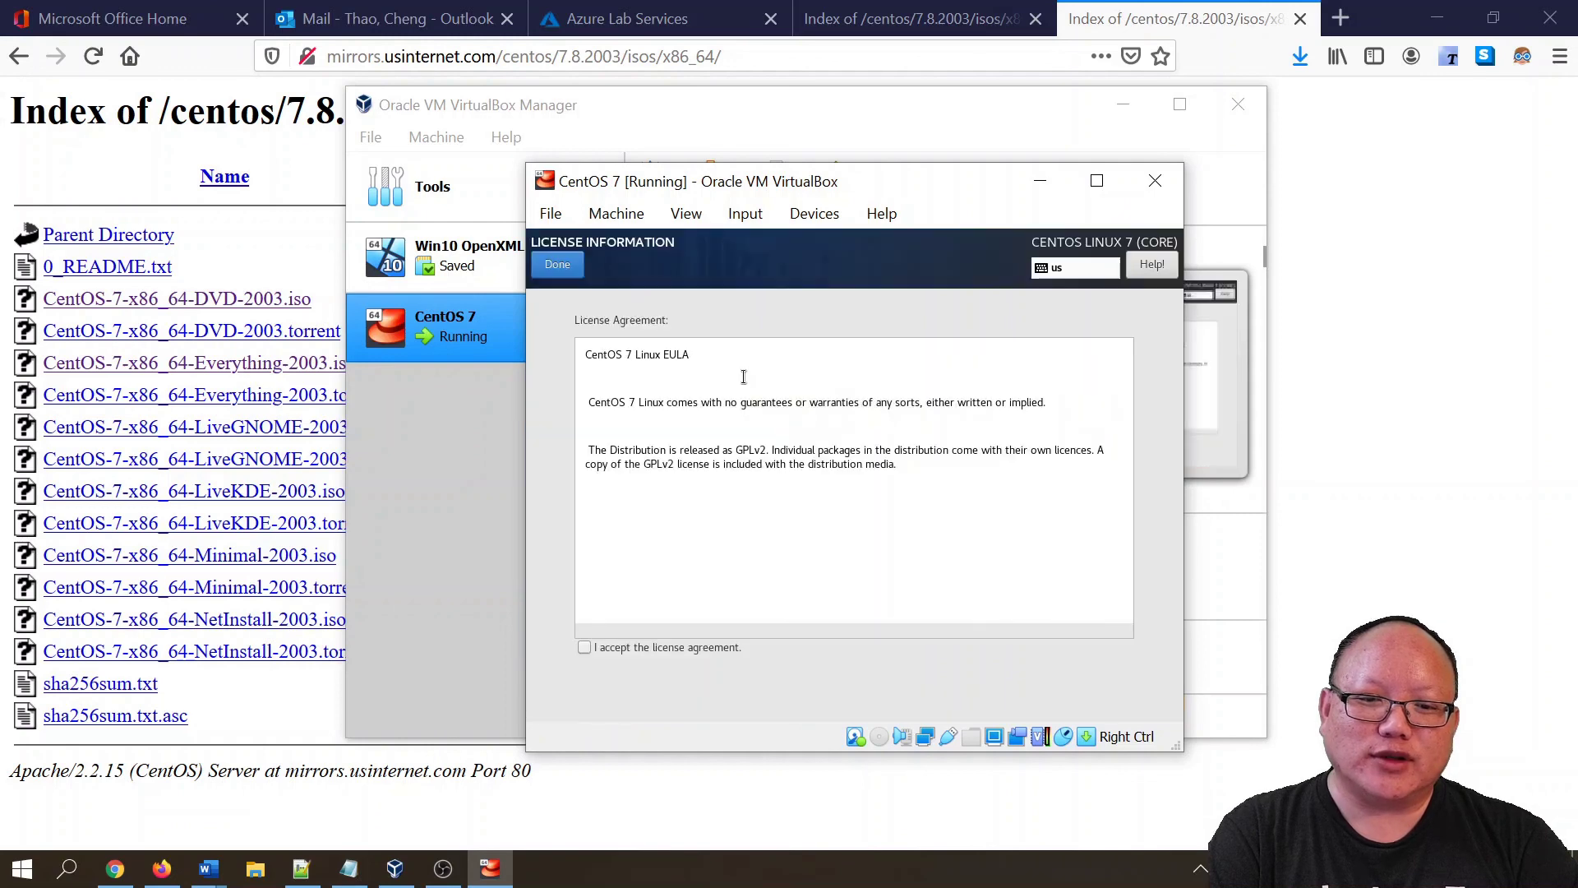
click(585, 649)
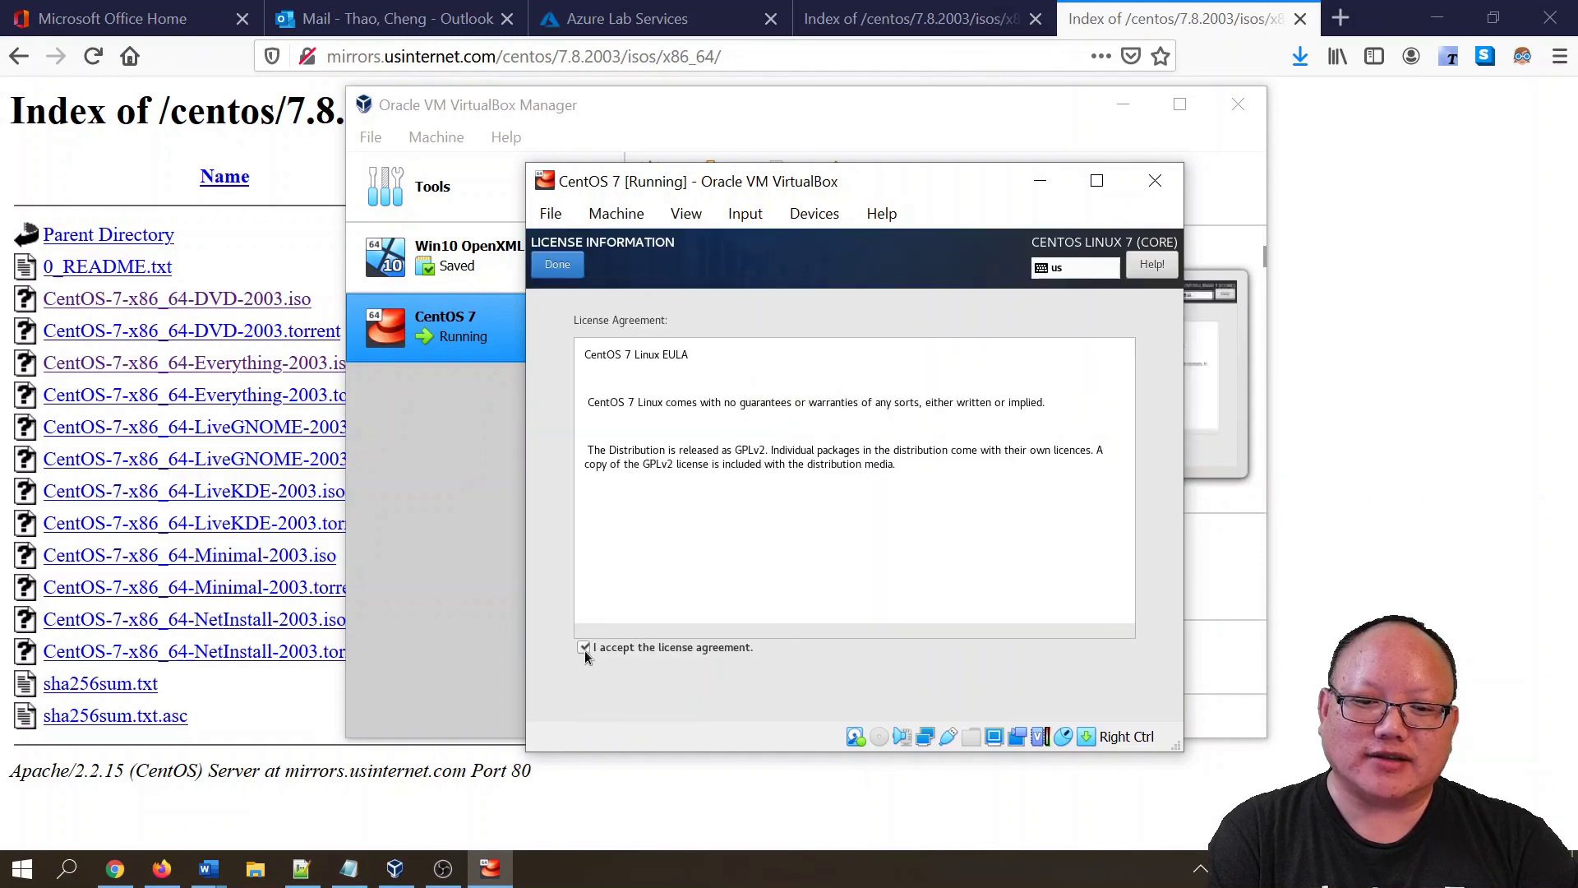
click(558, 264)
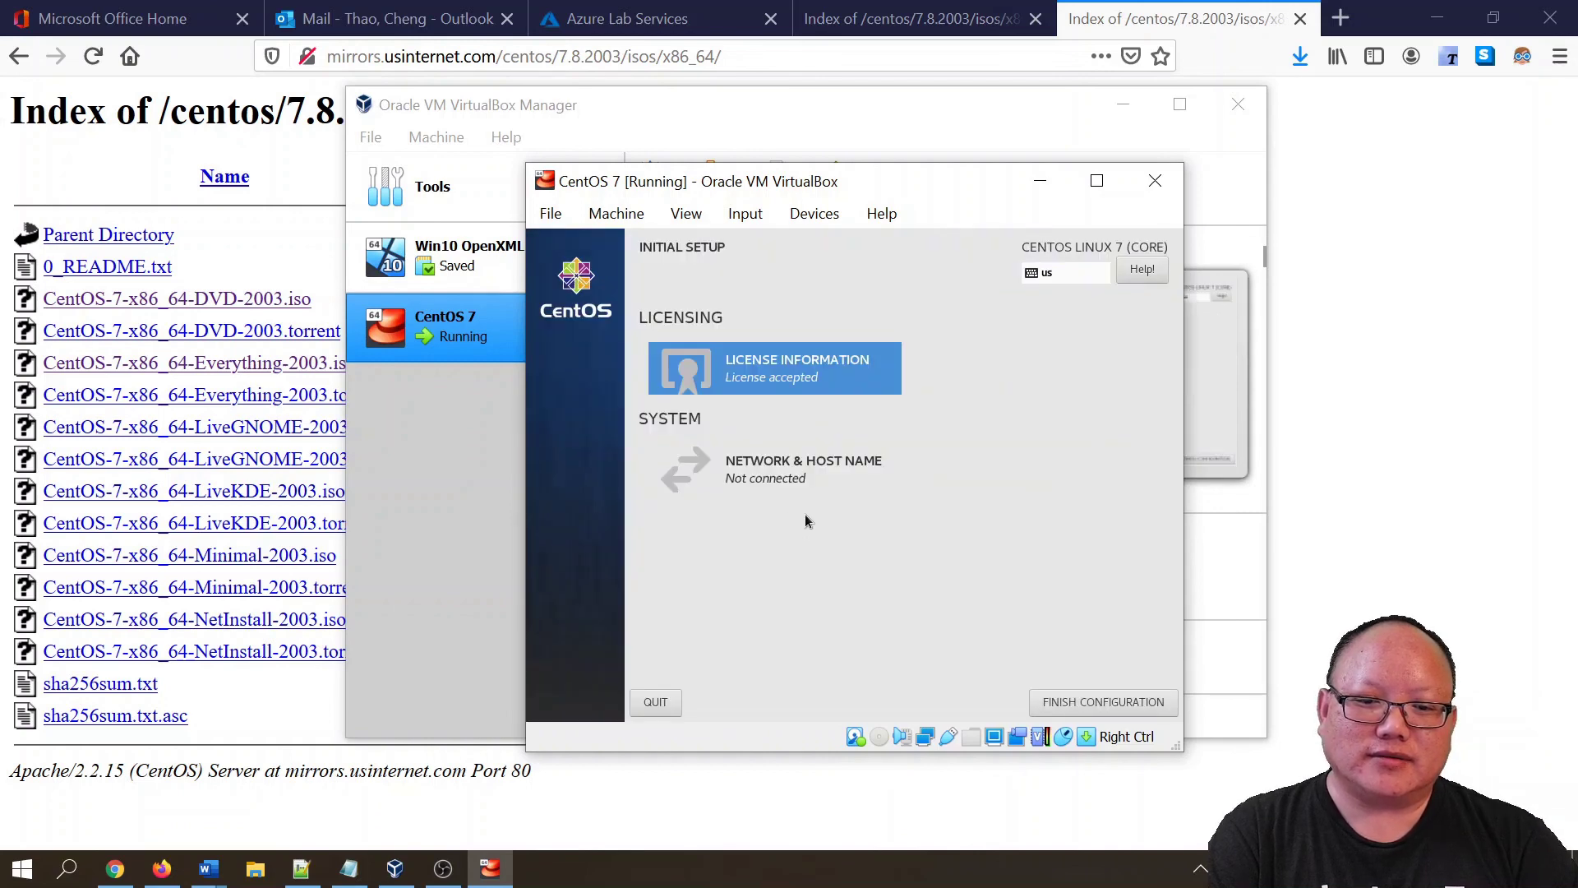
- Switch the Ethernet connection ON and finish the initial configuration
click(765, 480)
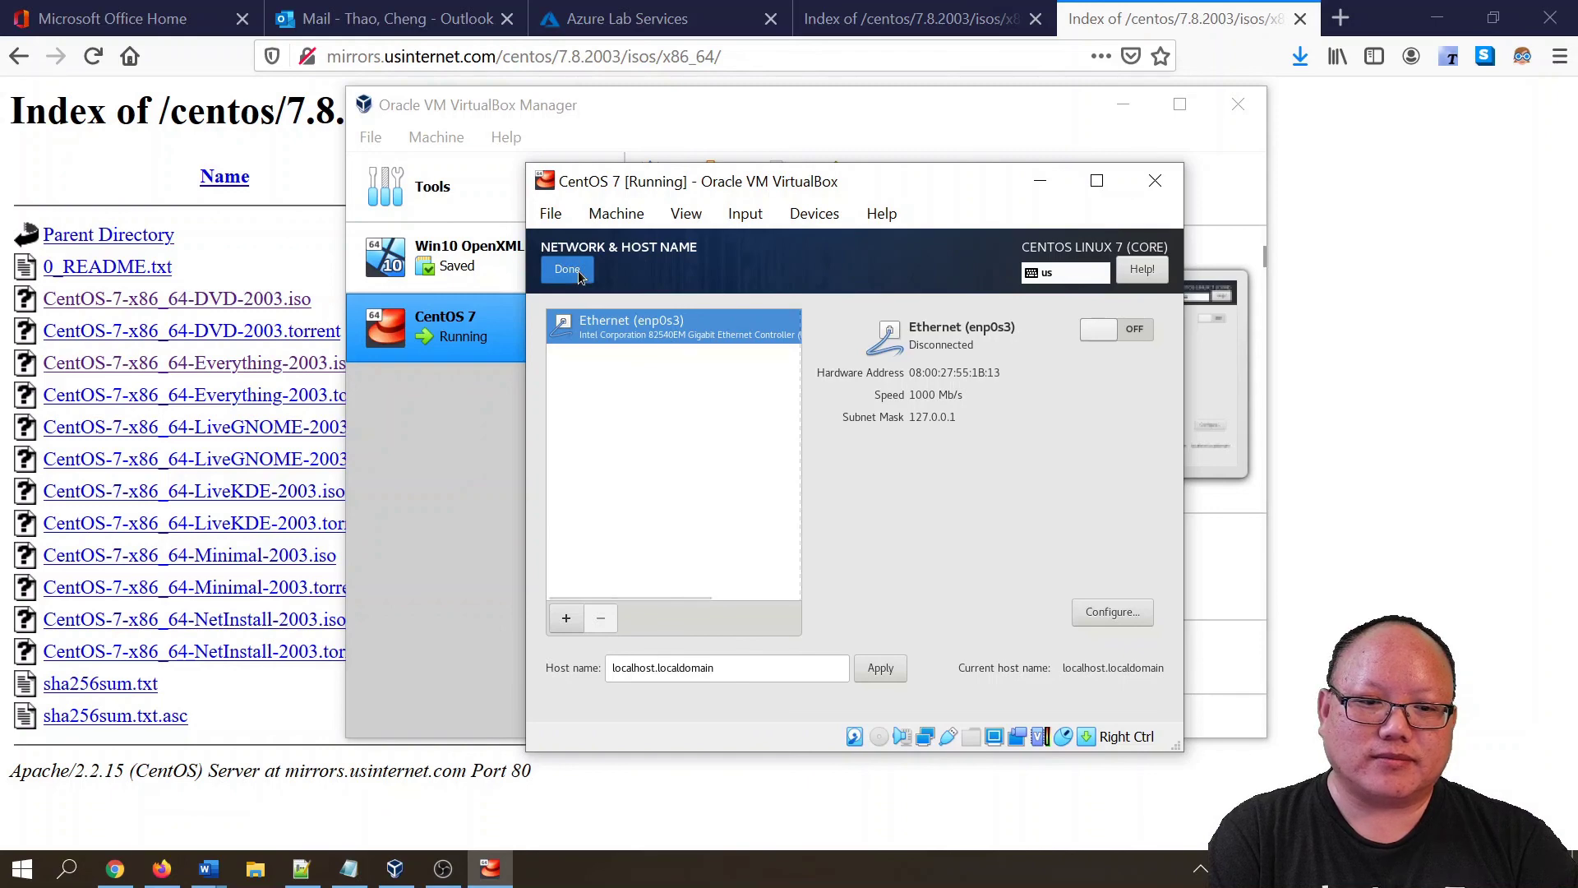
click(1151, 331)
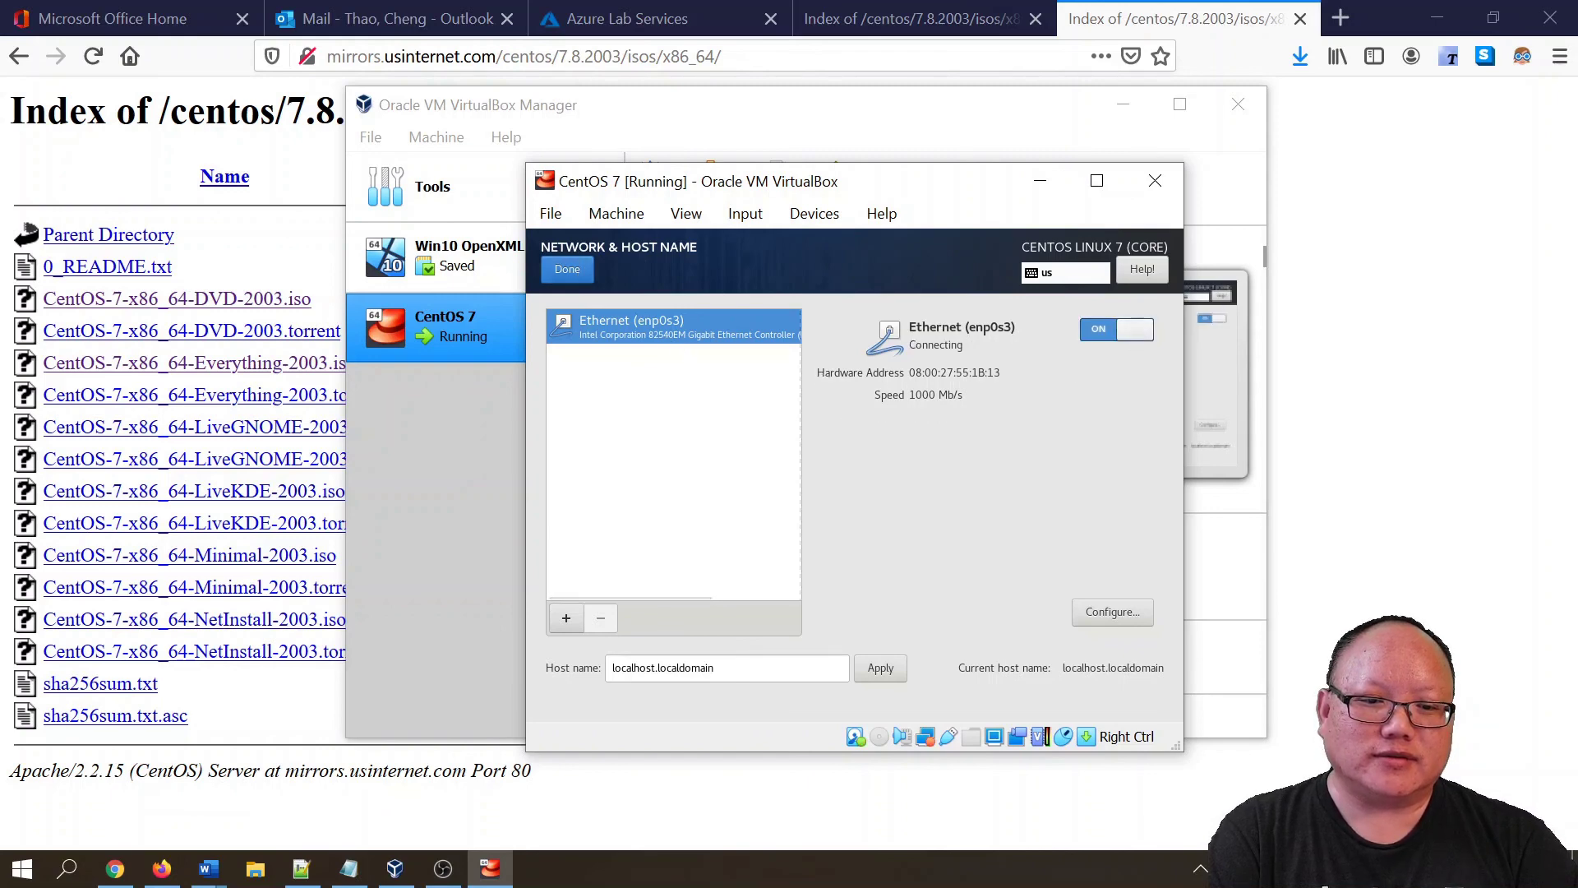
click(568, 271)
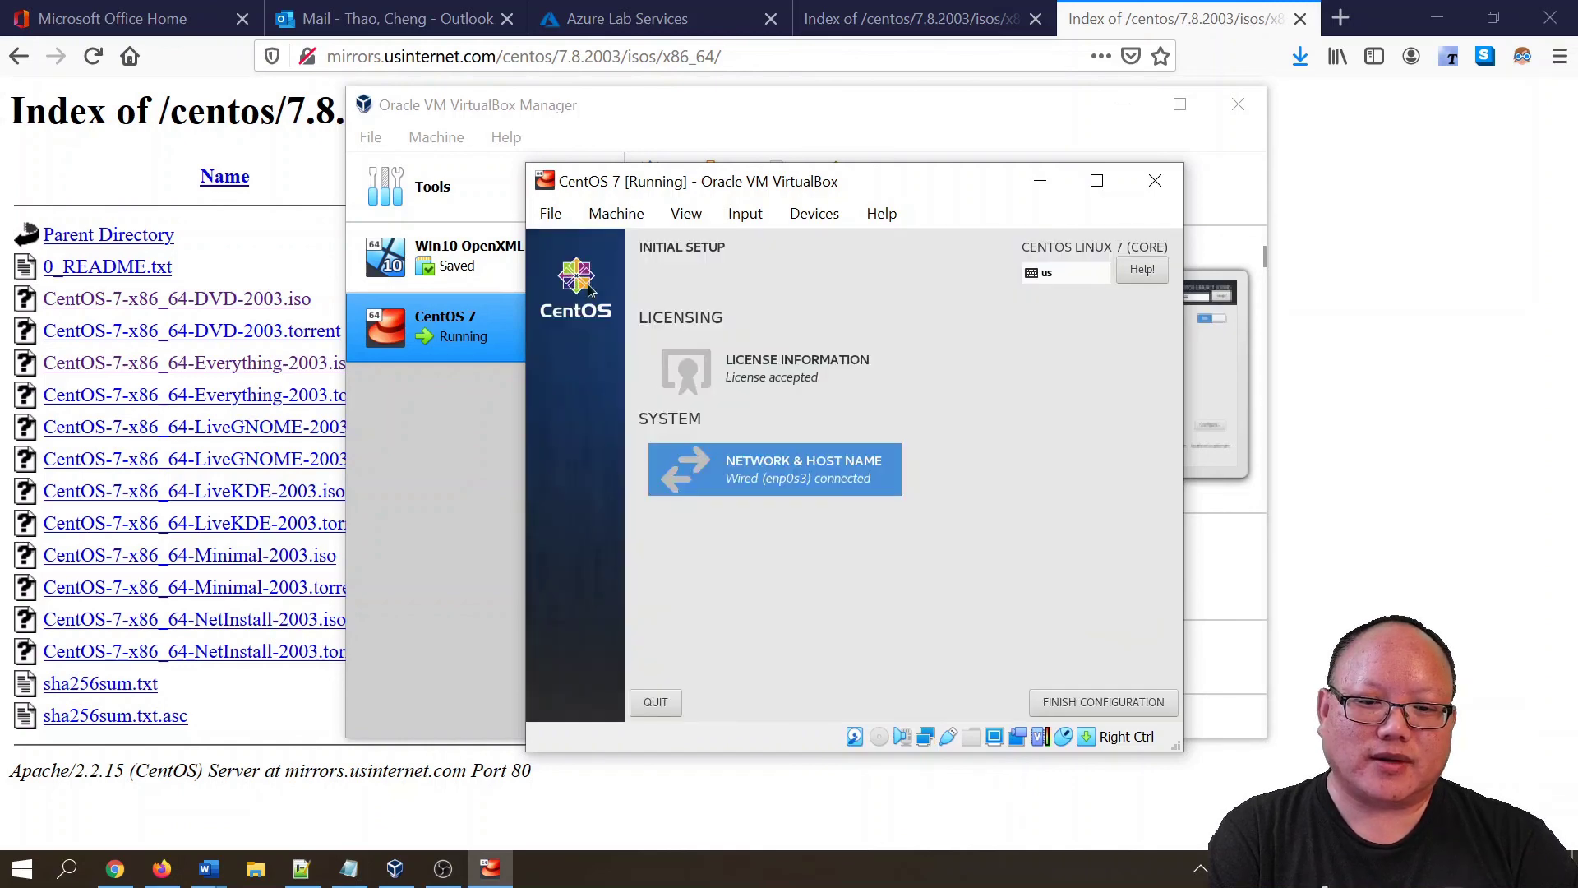
click(1106, 704)
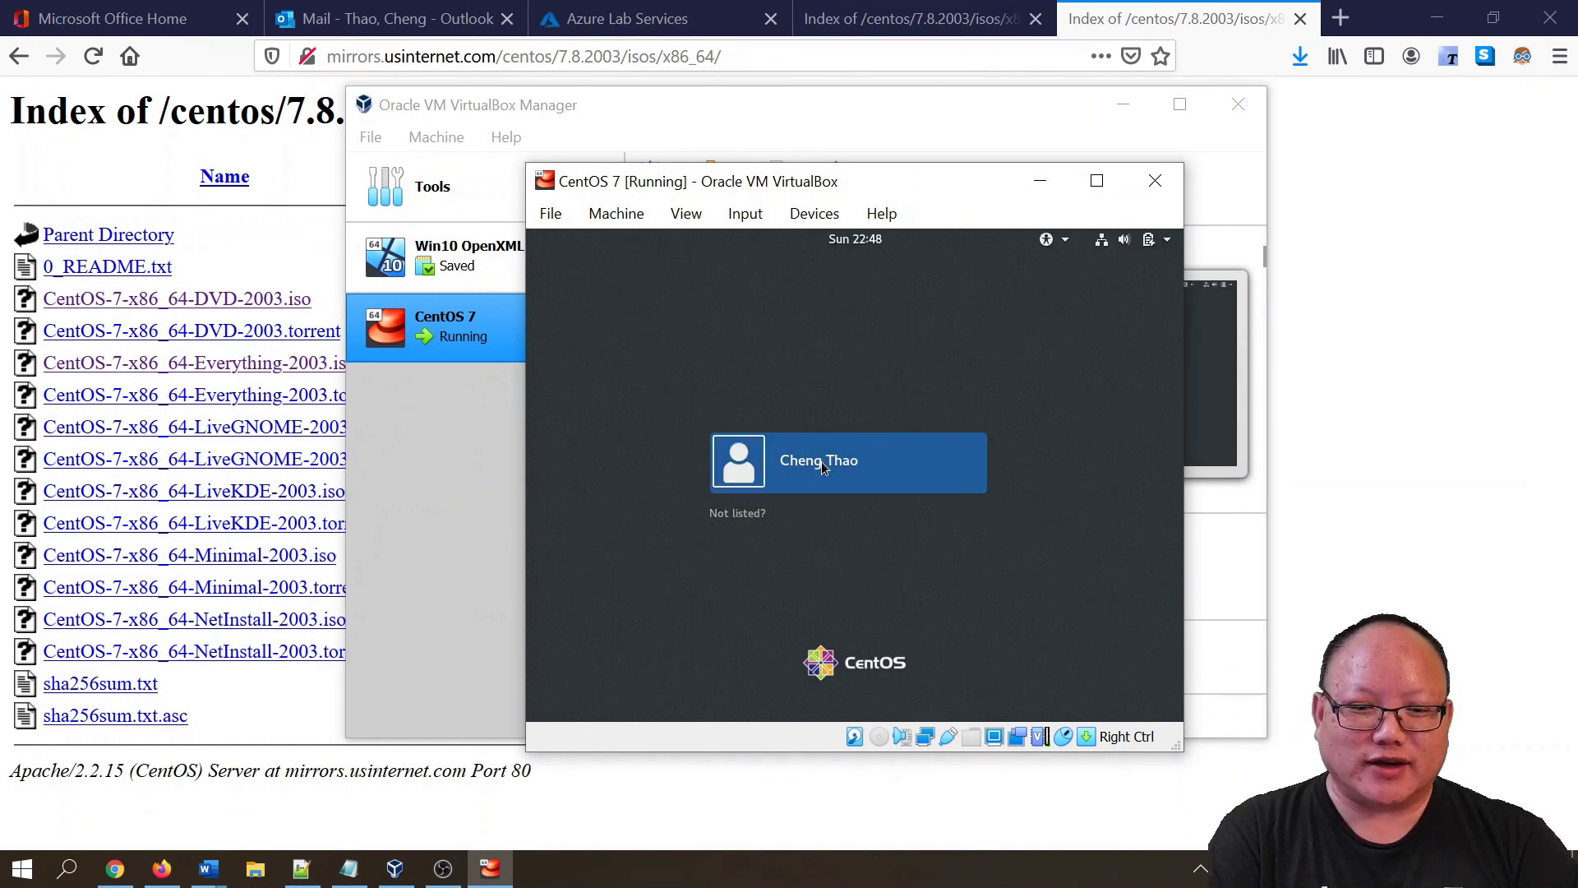
- Sign in as the new user account with its password
click(812, 467)
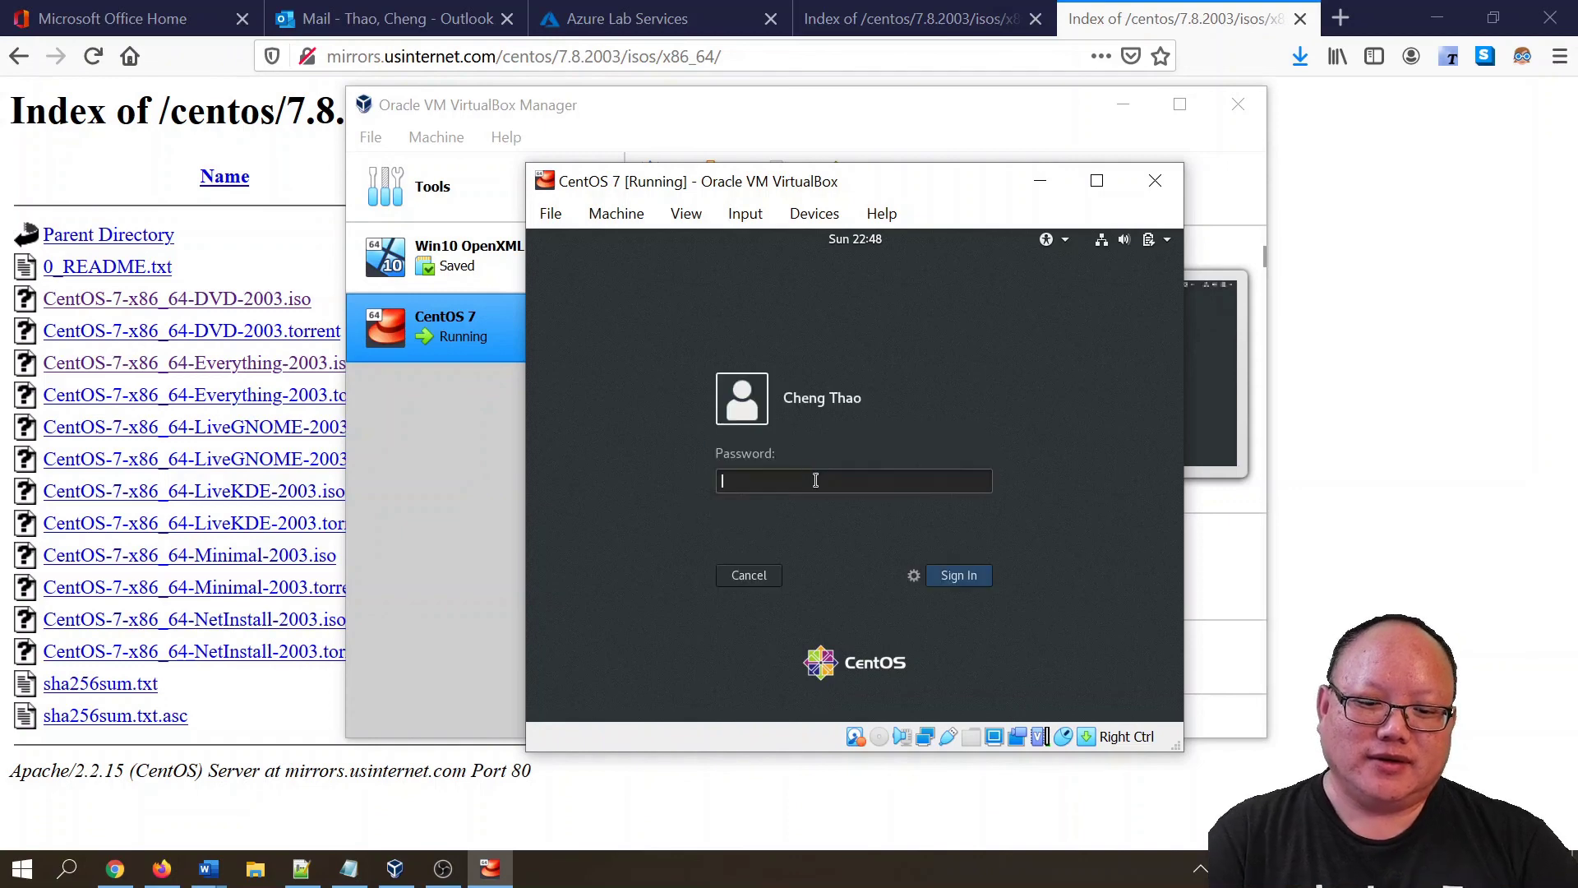
text(********)
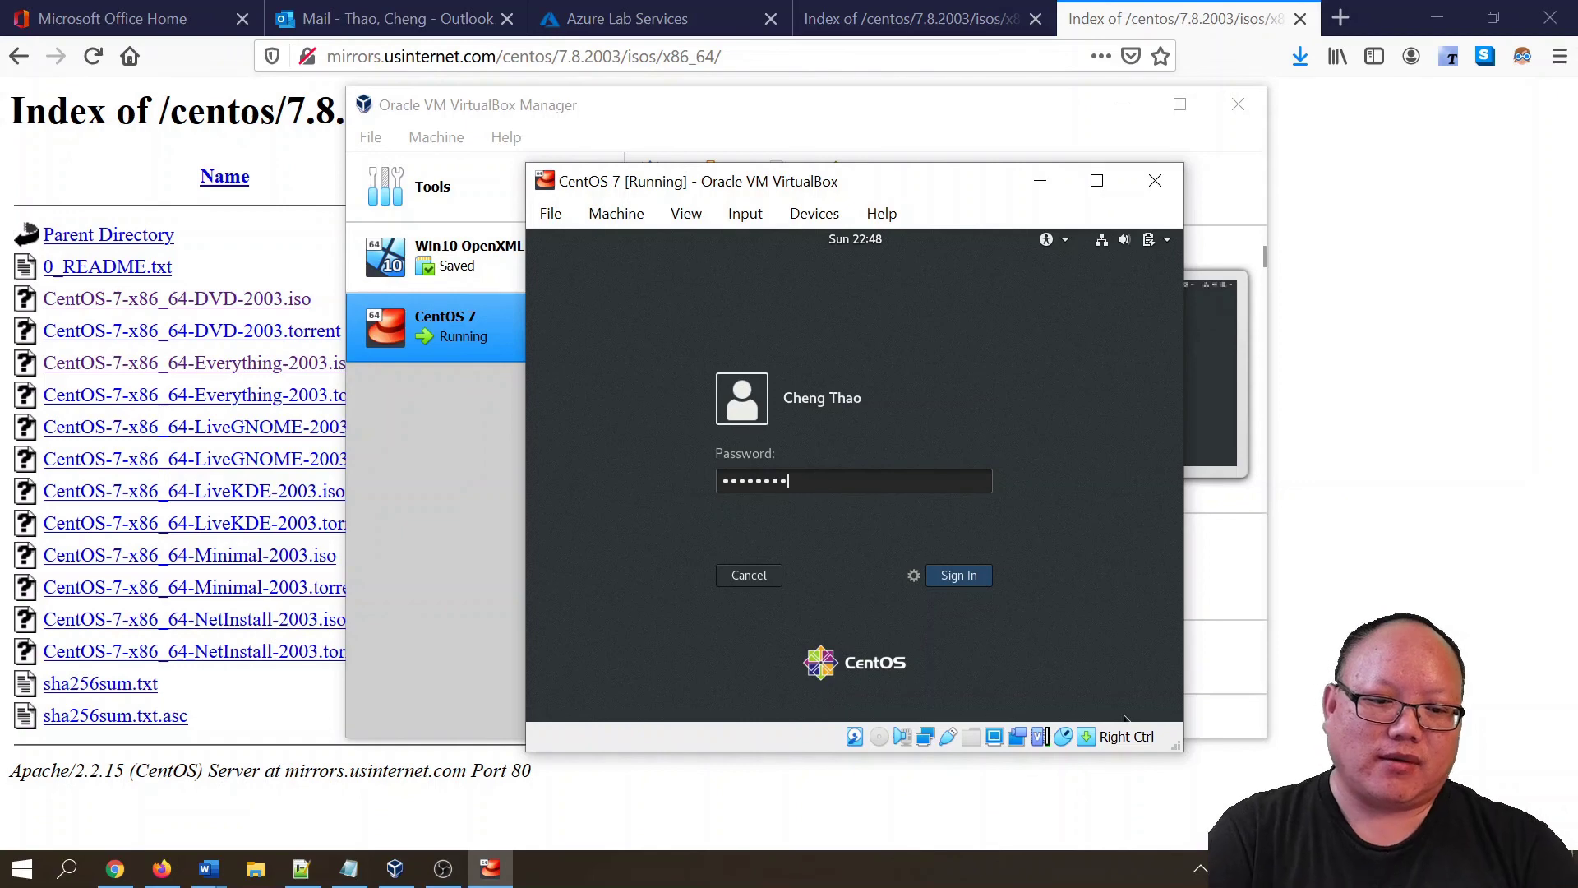
click(980, 574)
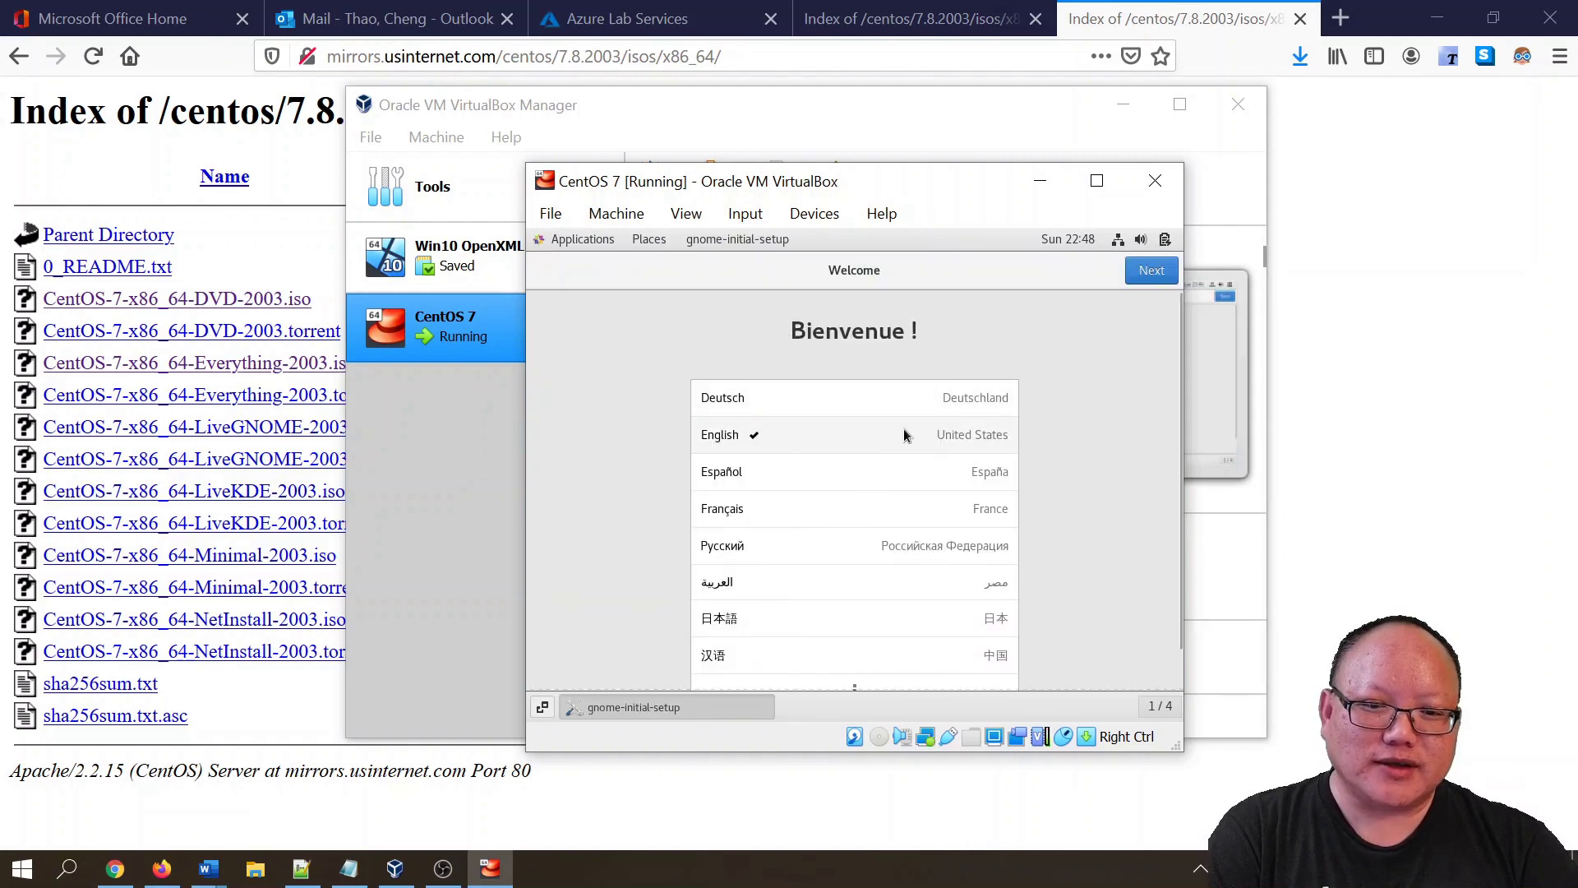
- Keep English, English (US) typing and location services on, skip online accounts, and start using CentOS
click(1153, 272)
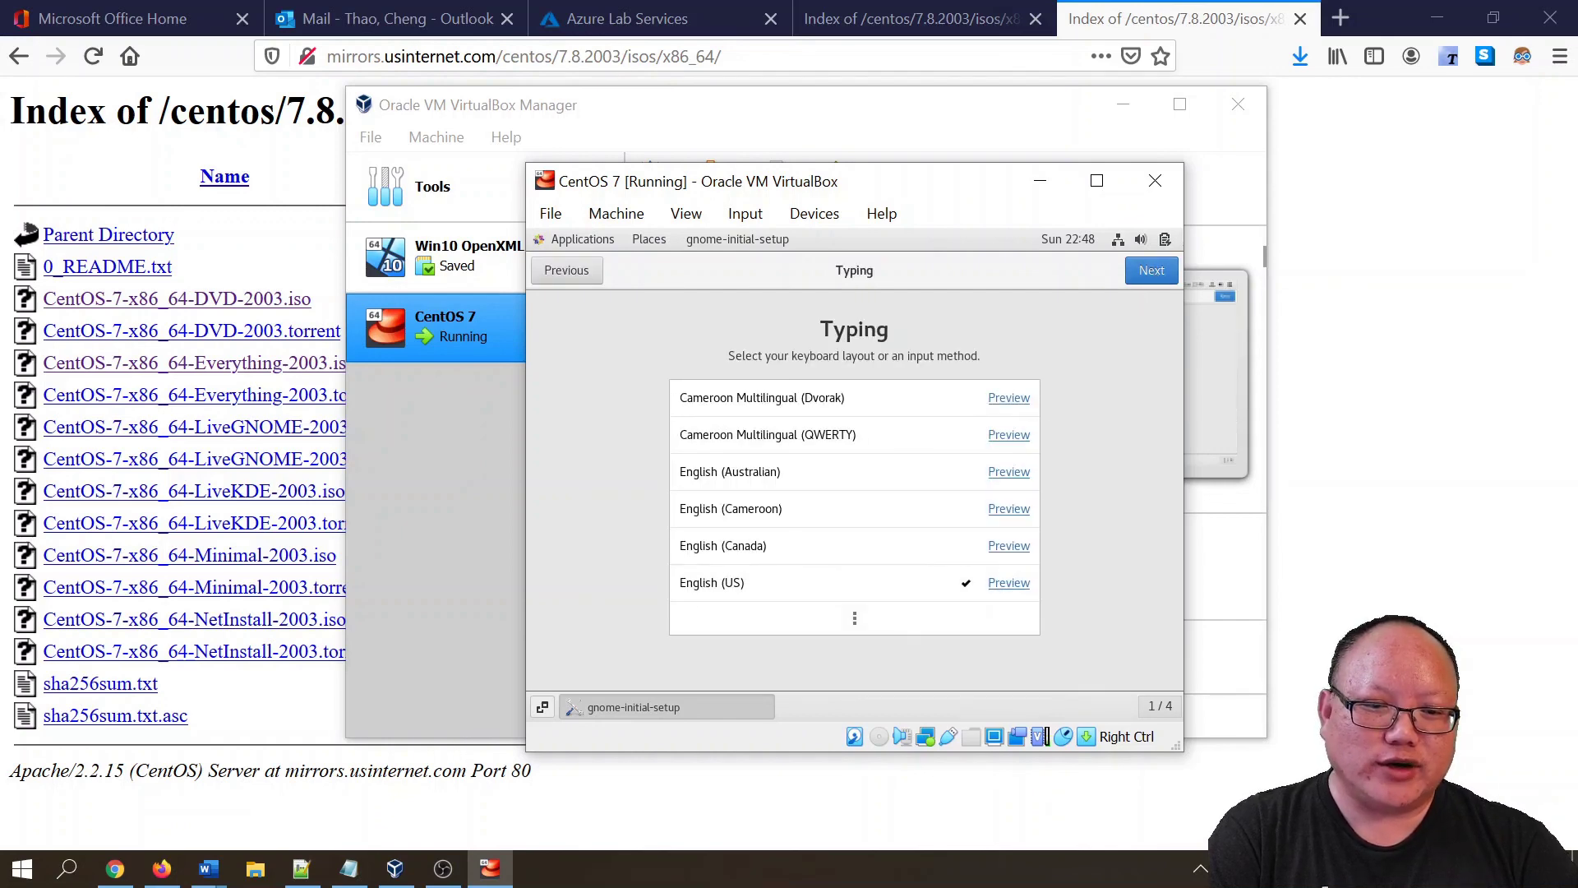
click(1164, 270)
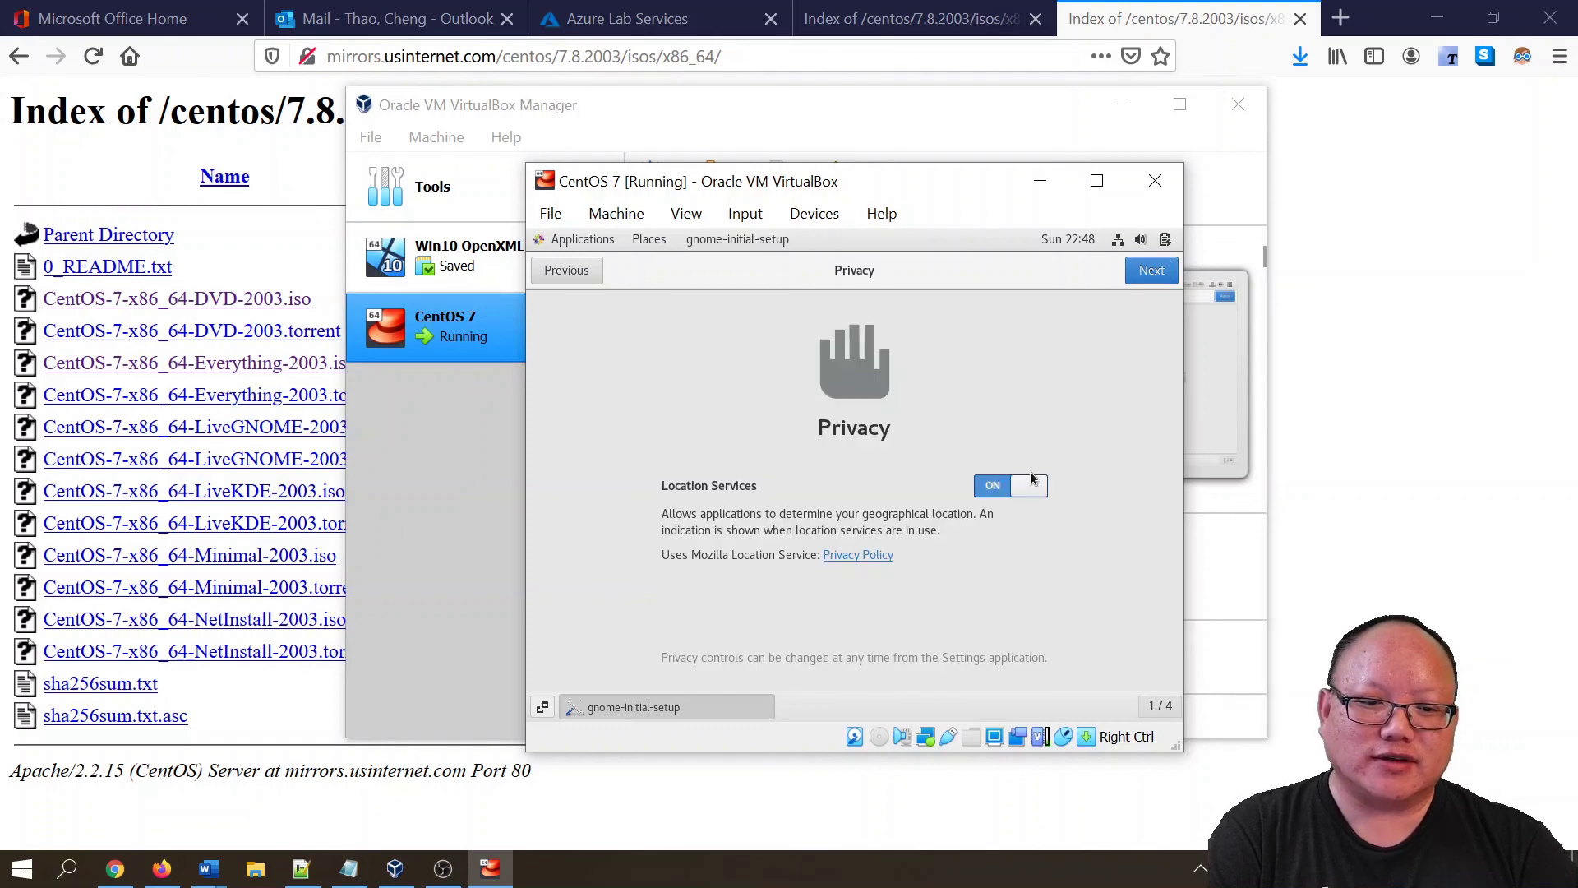
click(1151, 270)
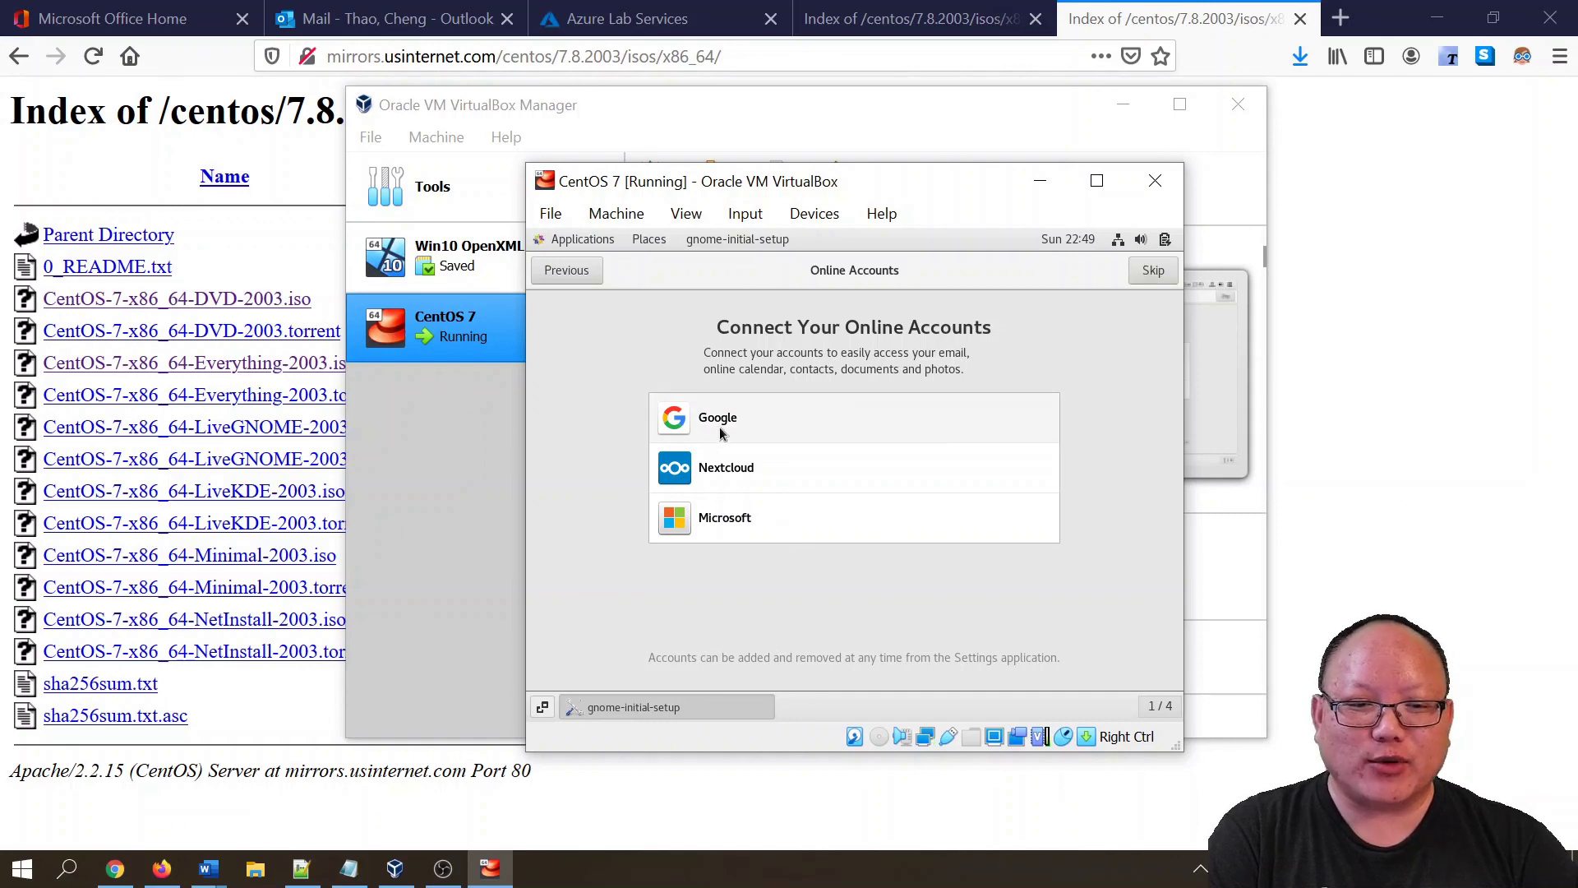
click(1156, 275)
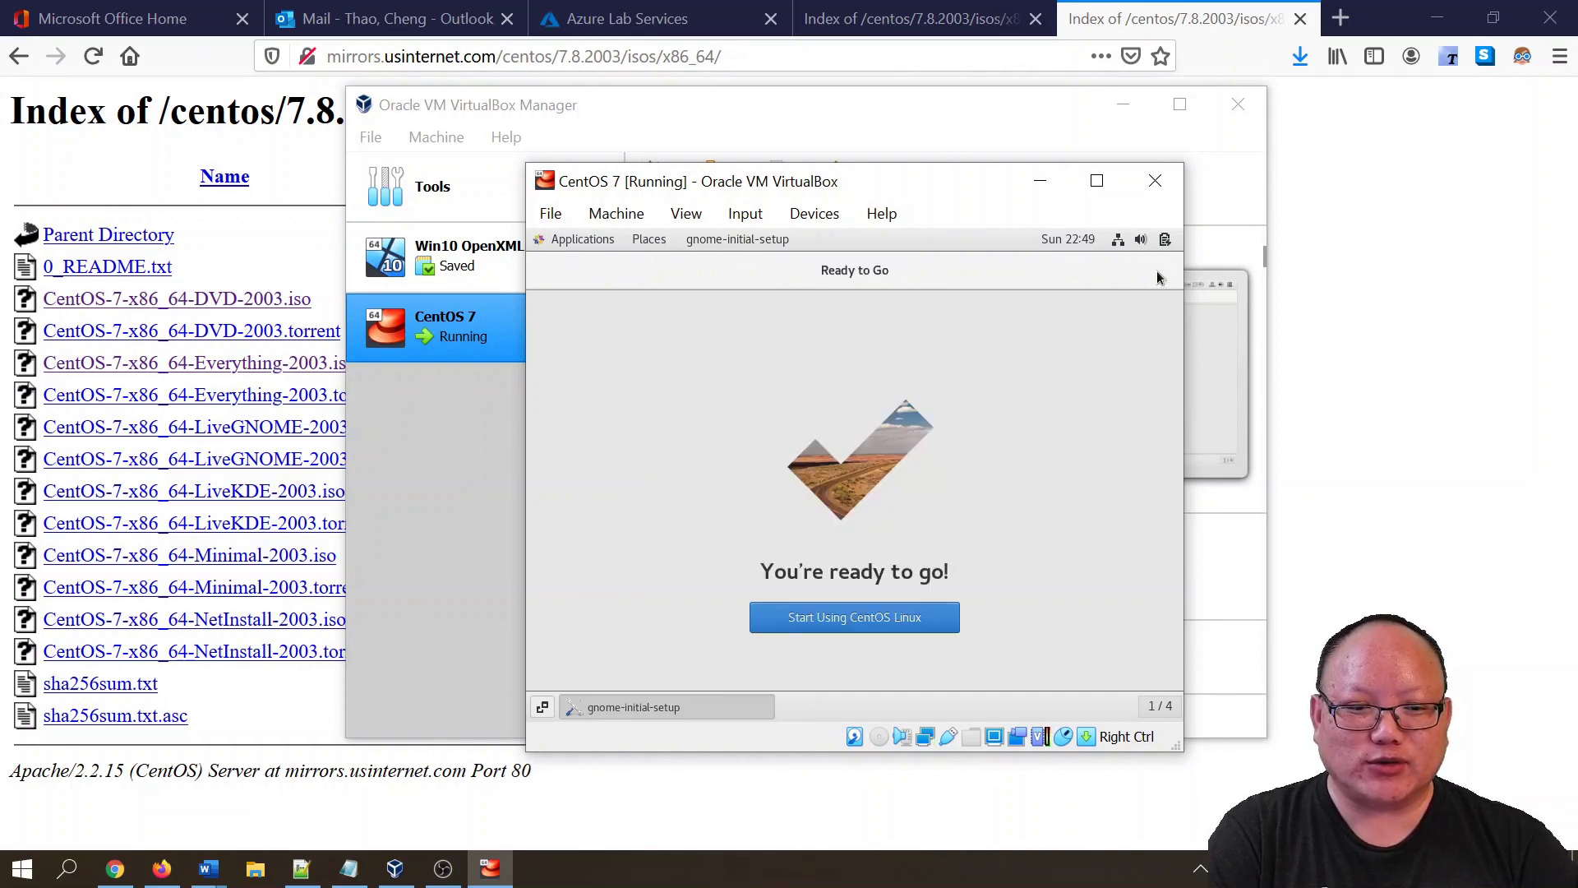
click(827, 624)
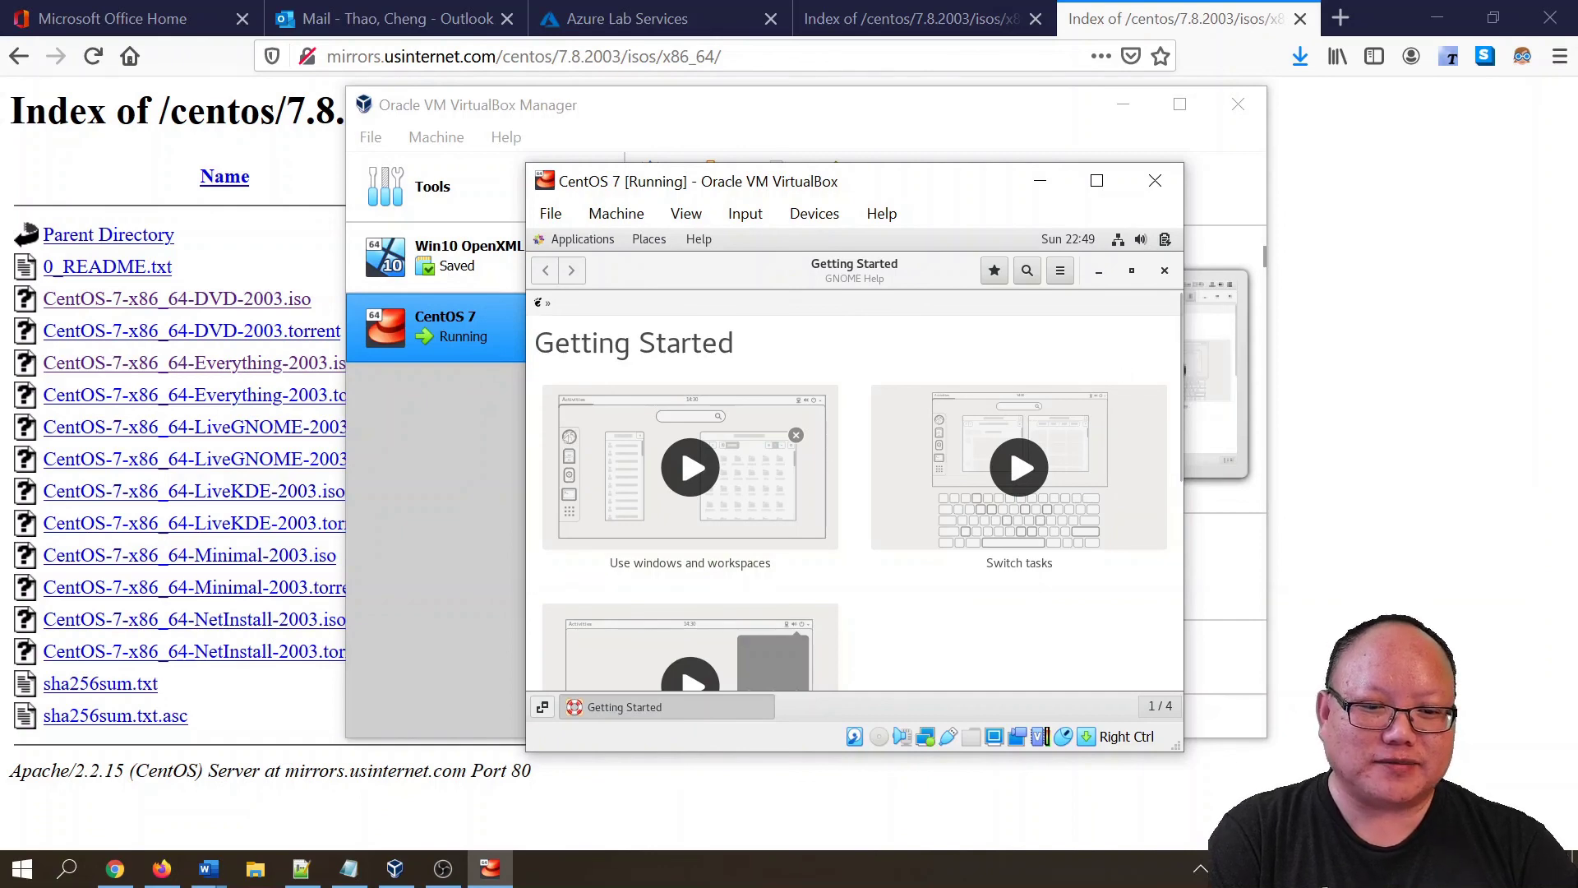
- Scroll through the GNOME Getting Started help page and close it
scroll(750, 602, down, 2)
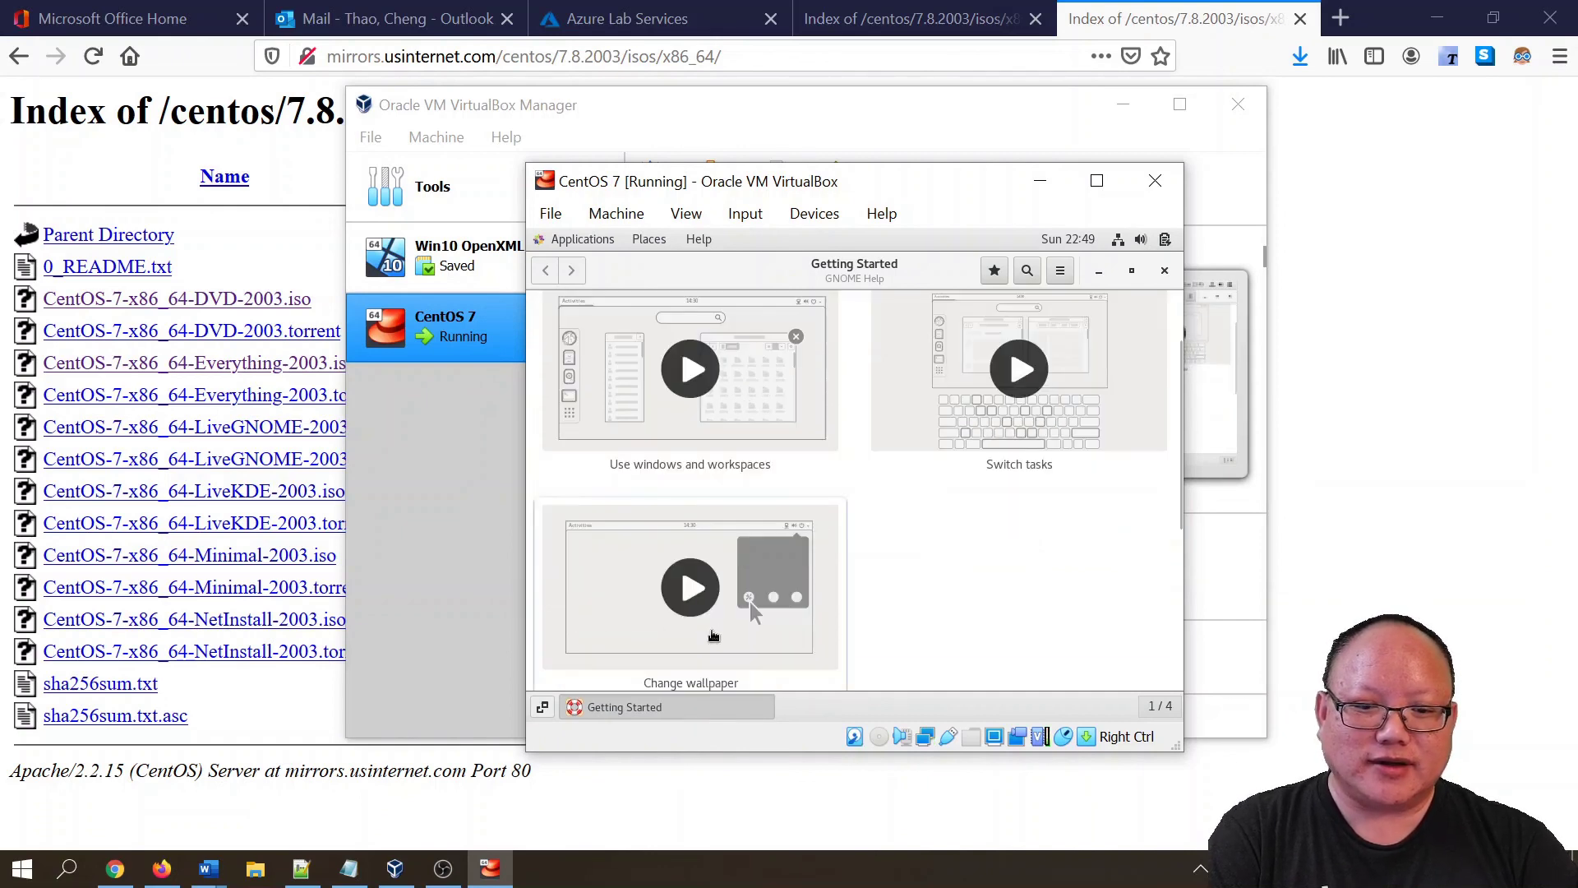
scroll(713, 635, up, 2)
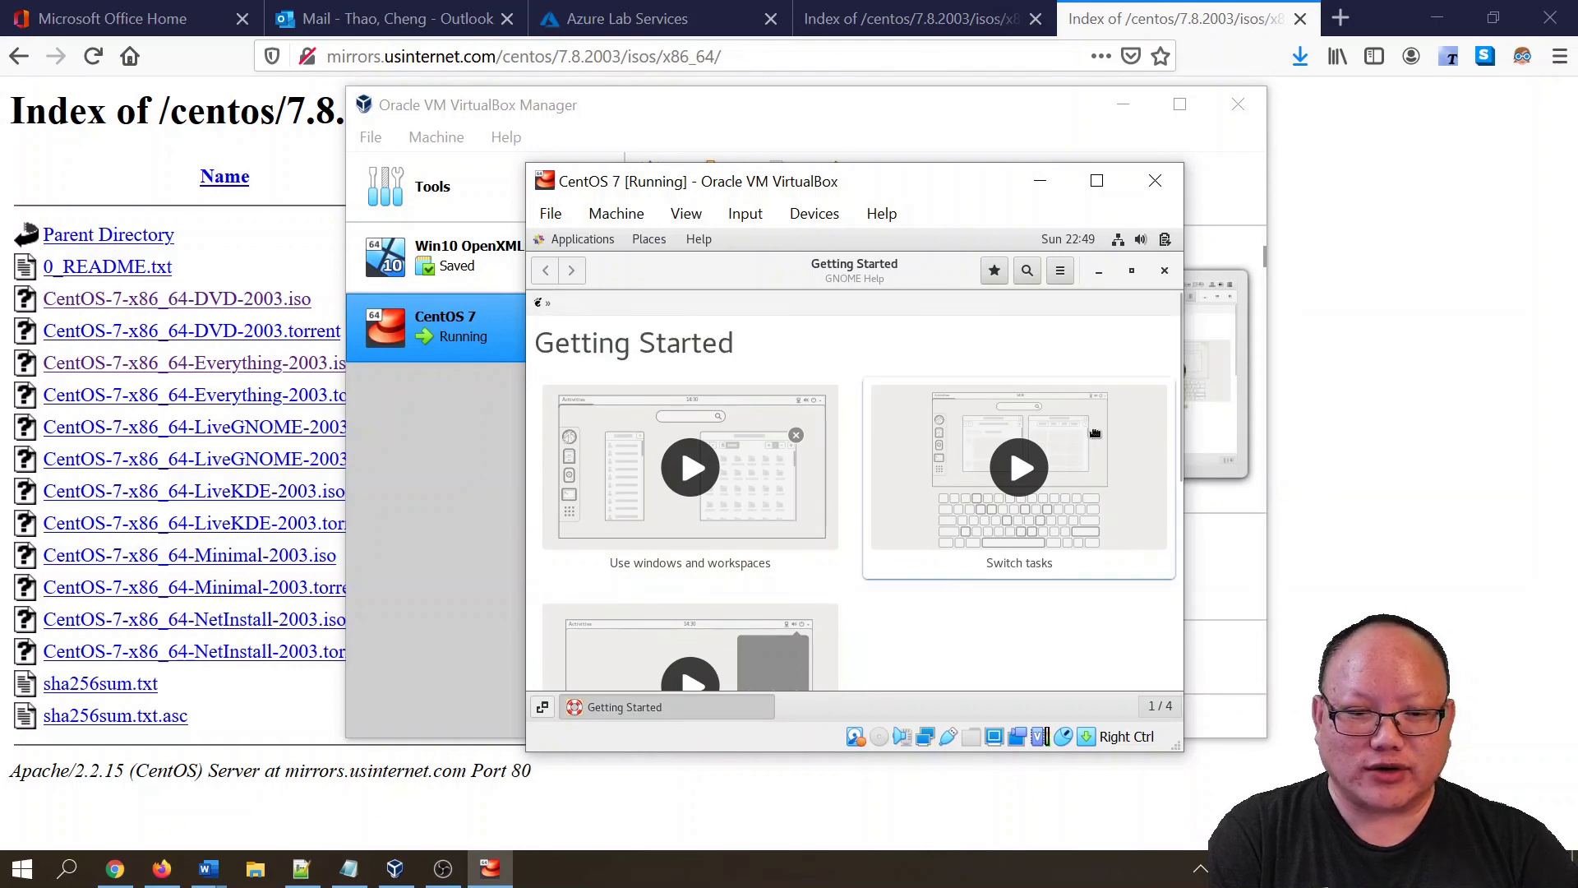
click(1164, 270)
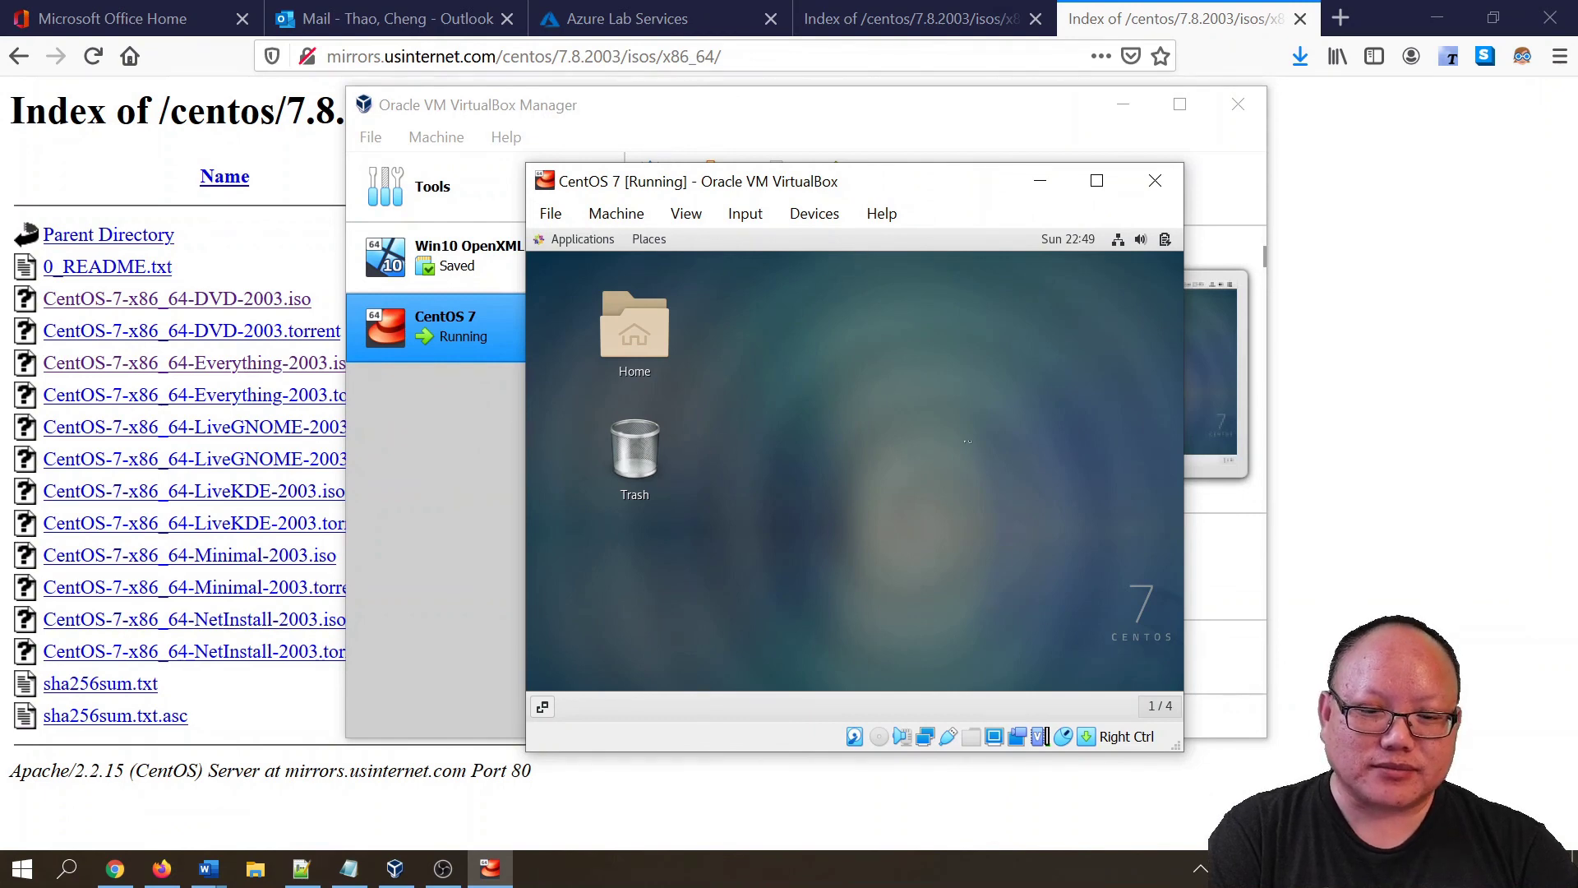
- Check the desktop context menu, then browse the Applications menu categories and close it
right_click(890, 382)
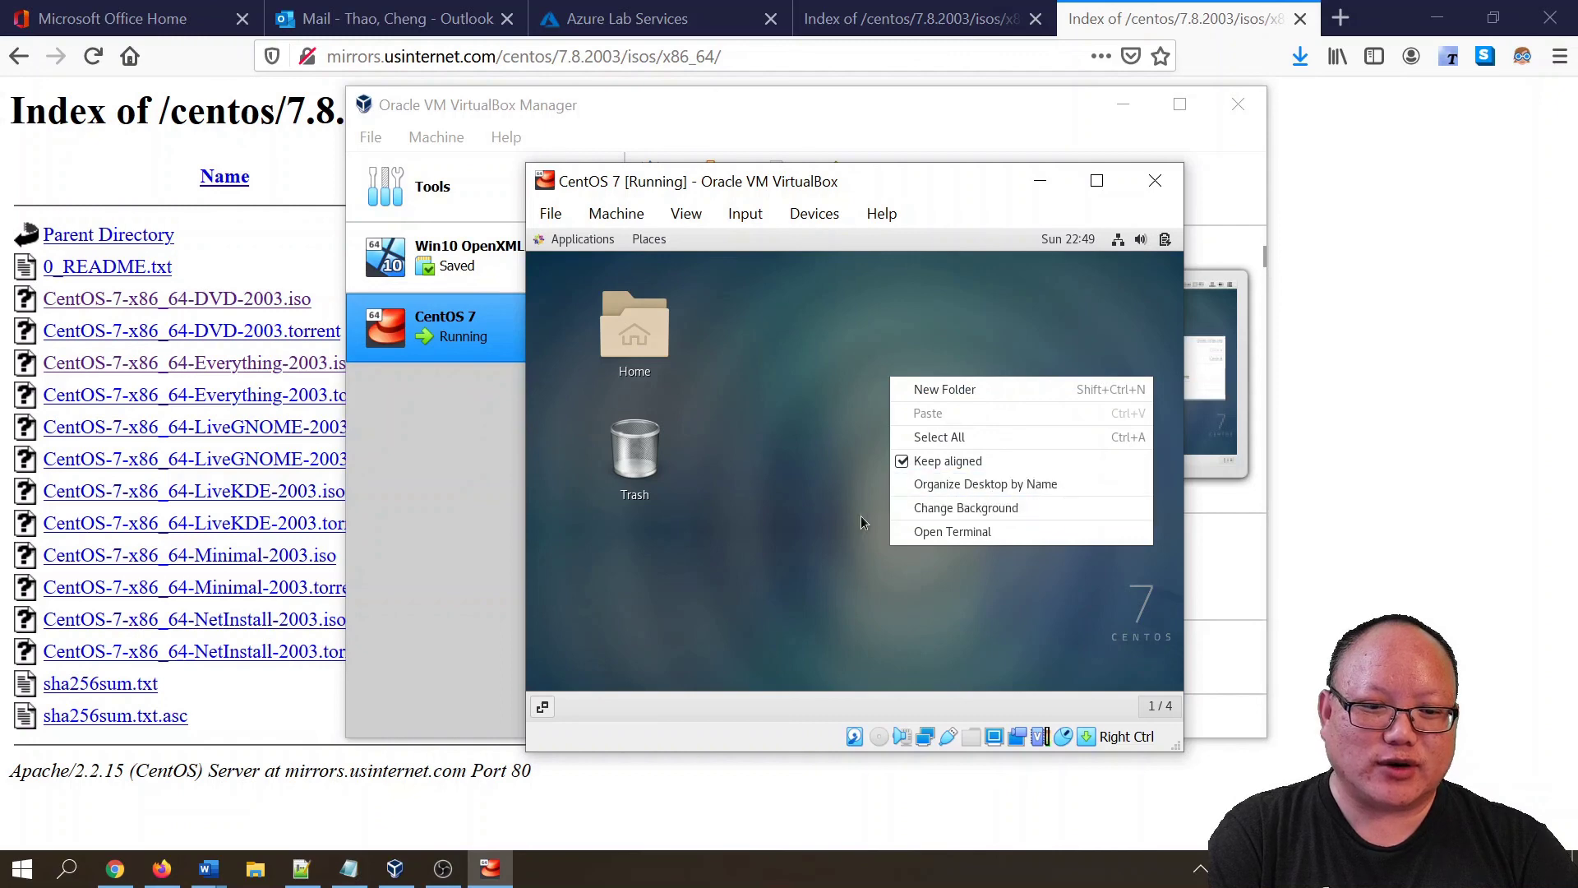
click(835, 530)
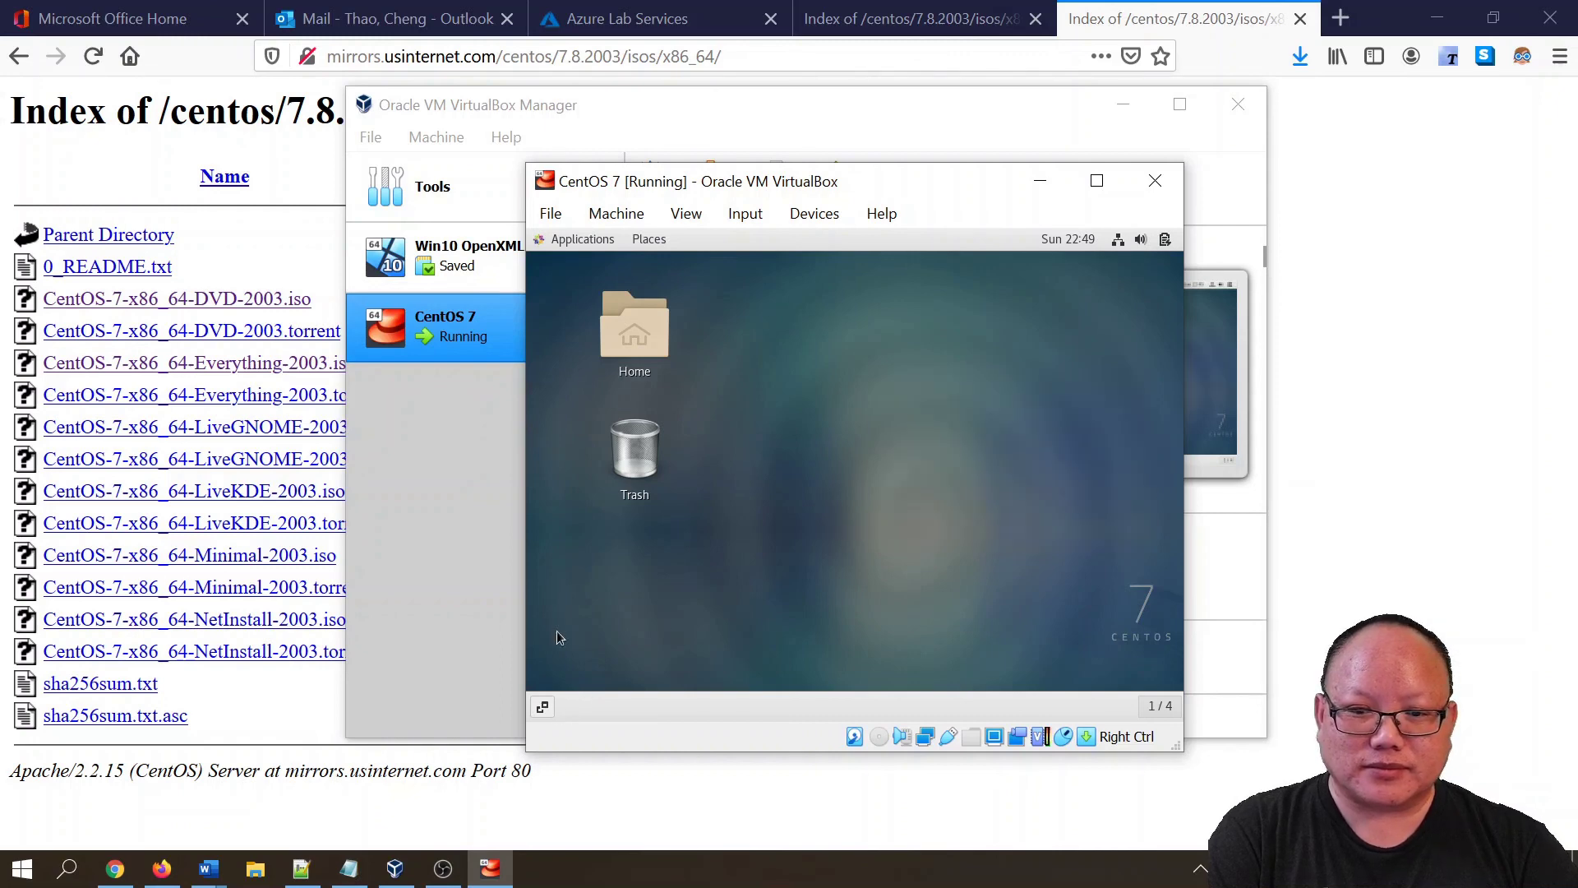
click(609, 242)
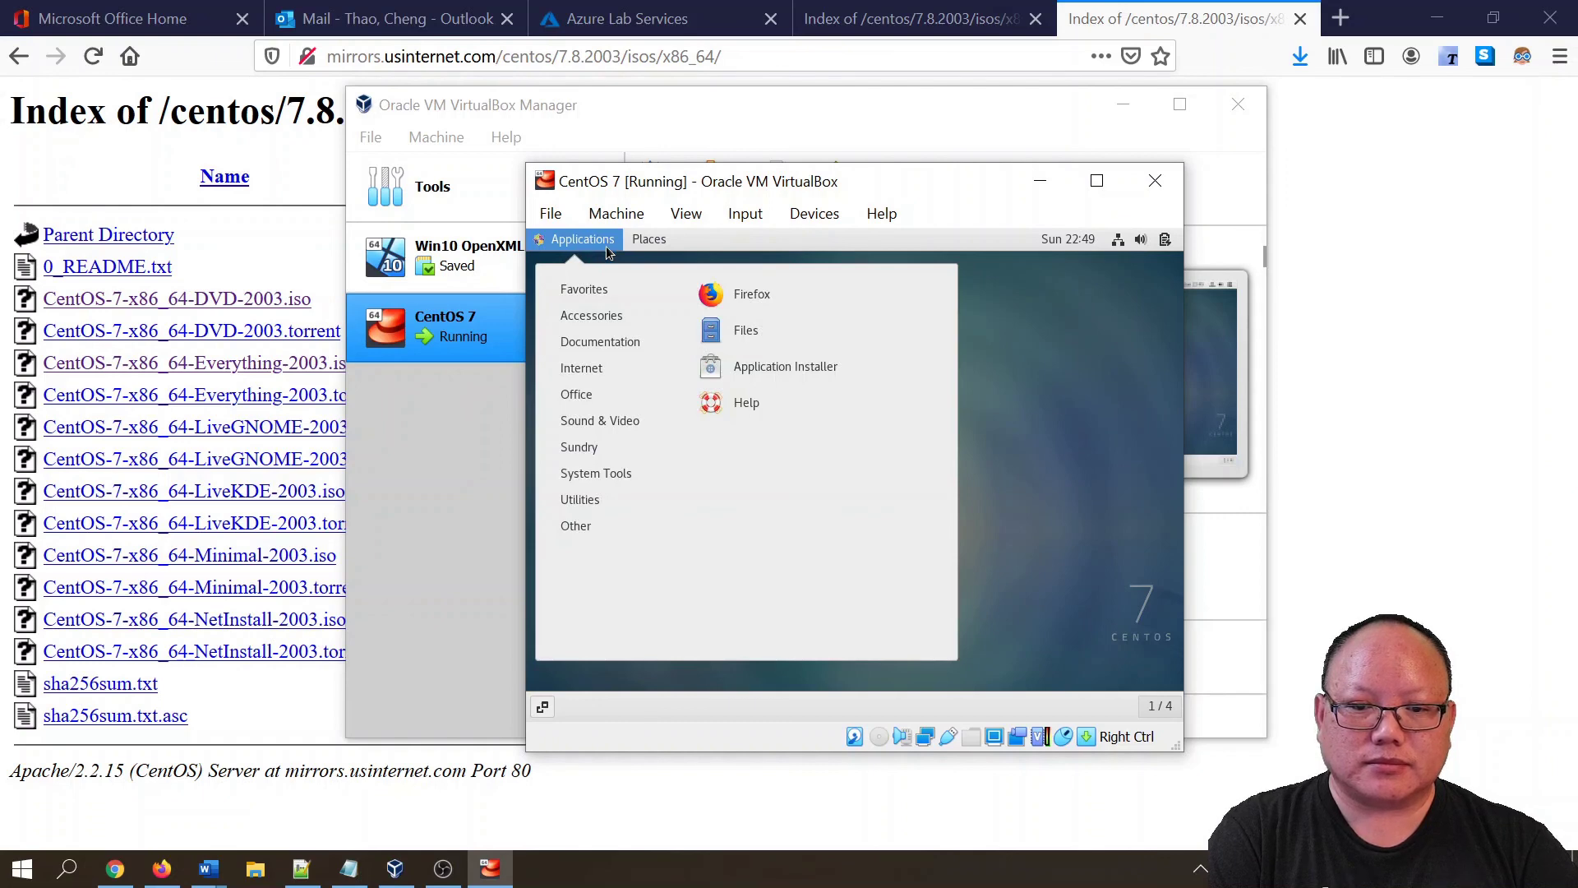
mouse_move(597, 504)
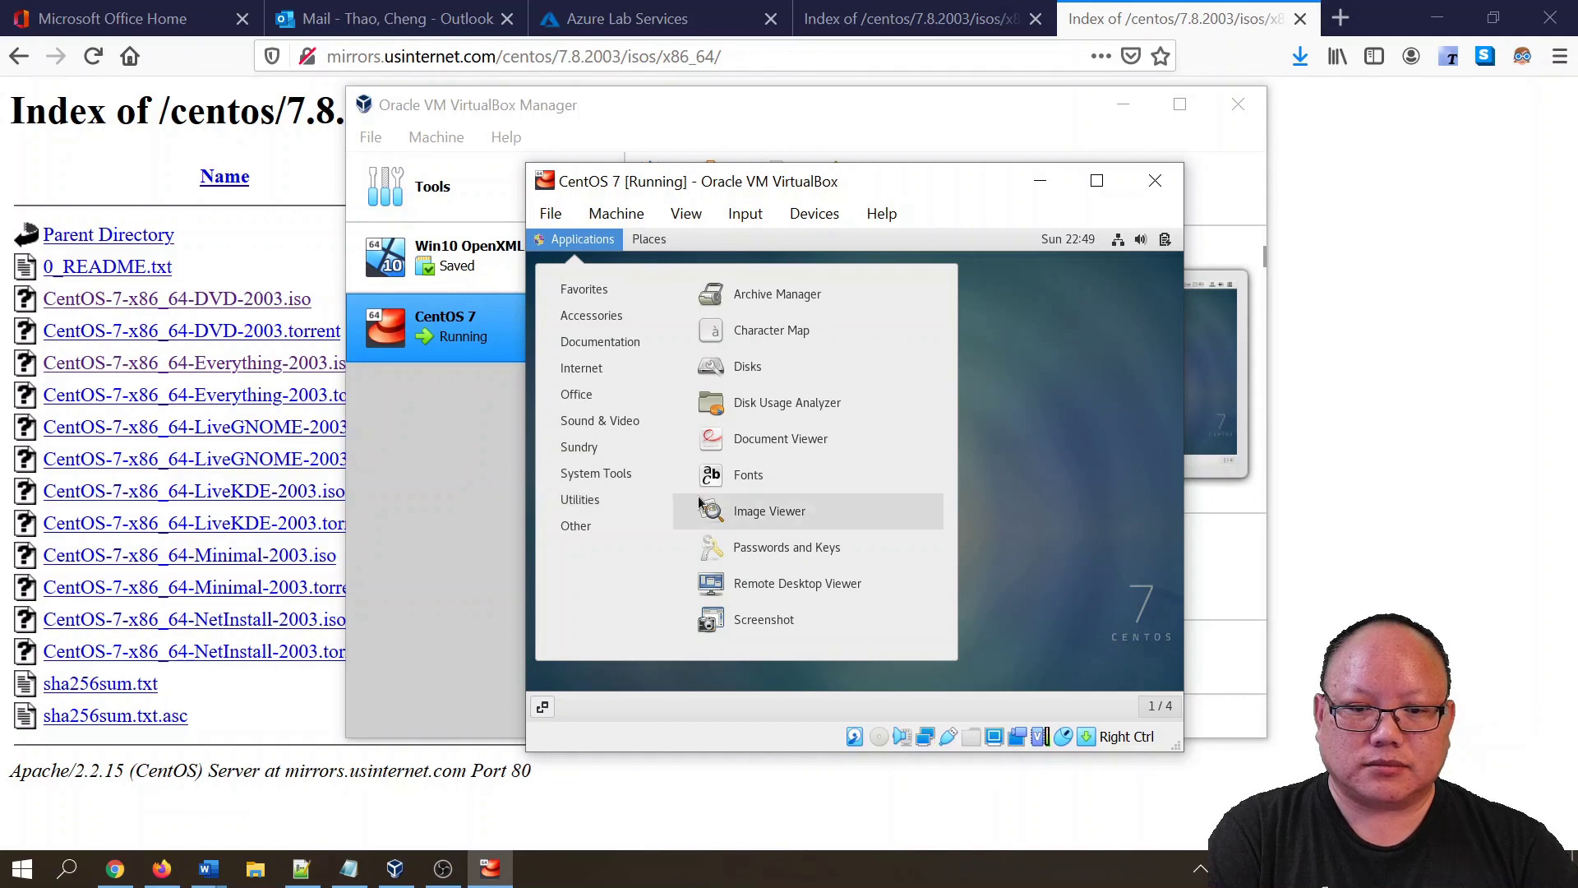
mouse_move(620, 530)
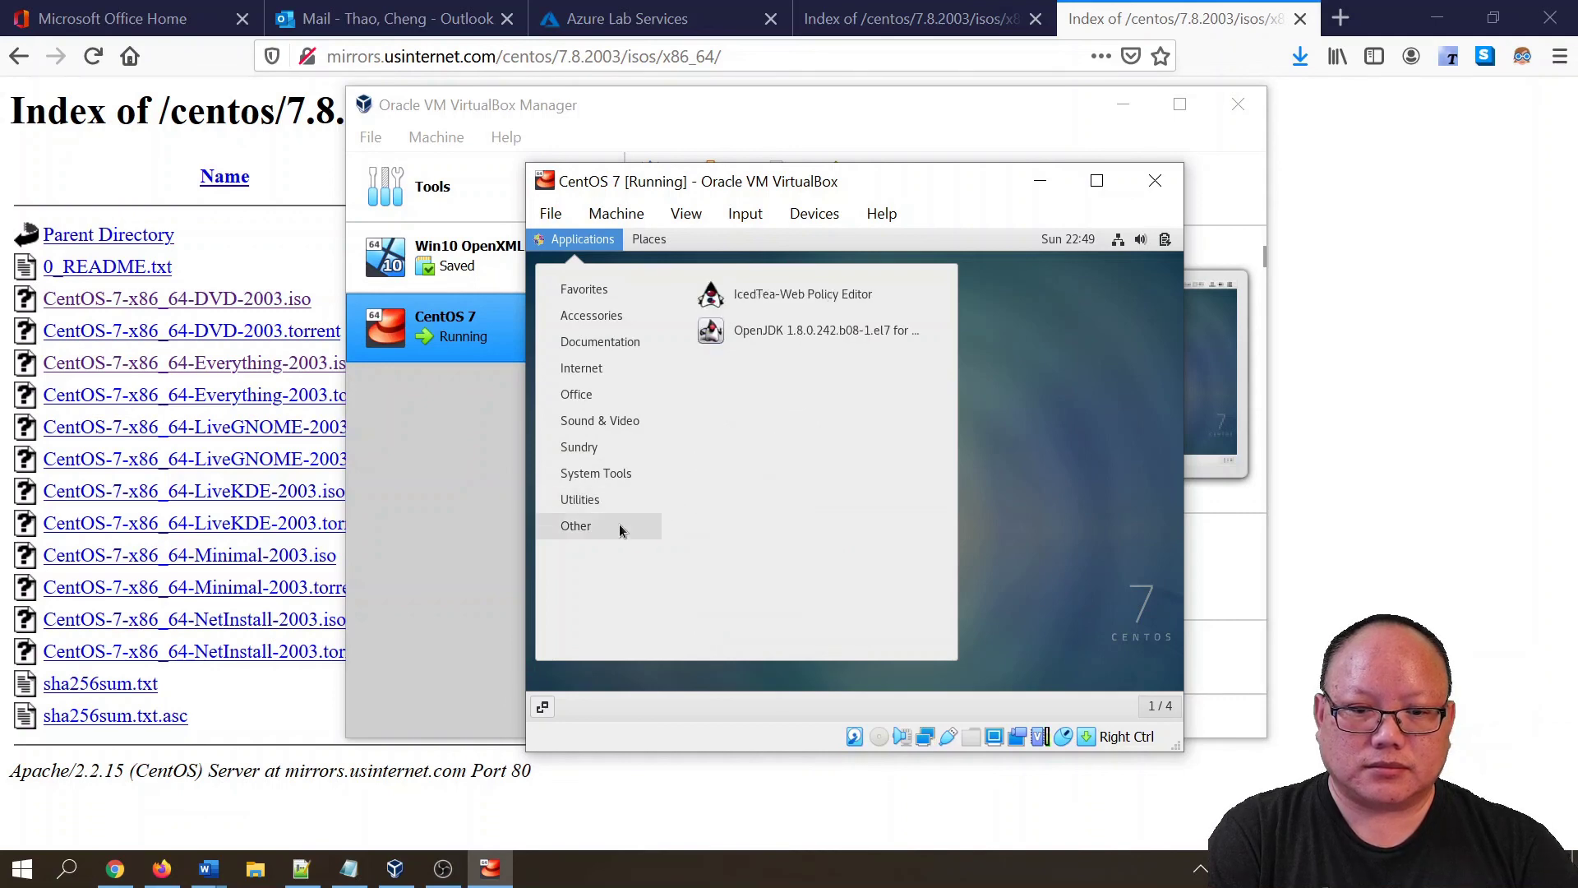
click(1053, 520)
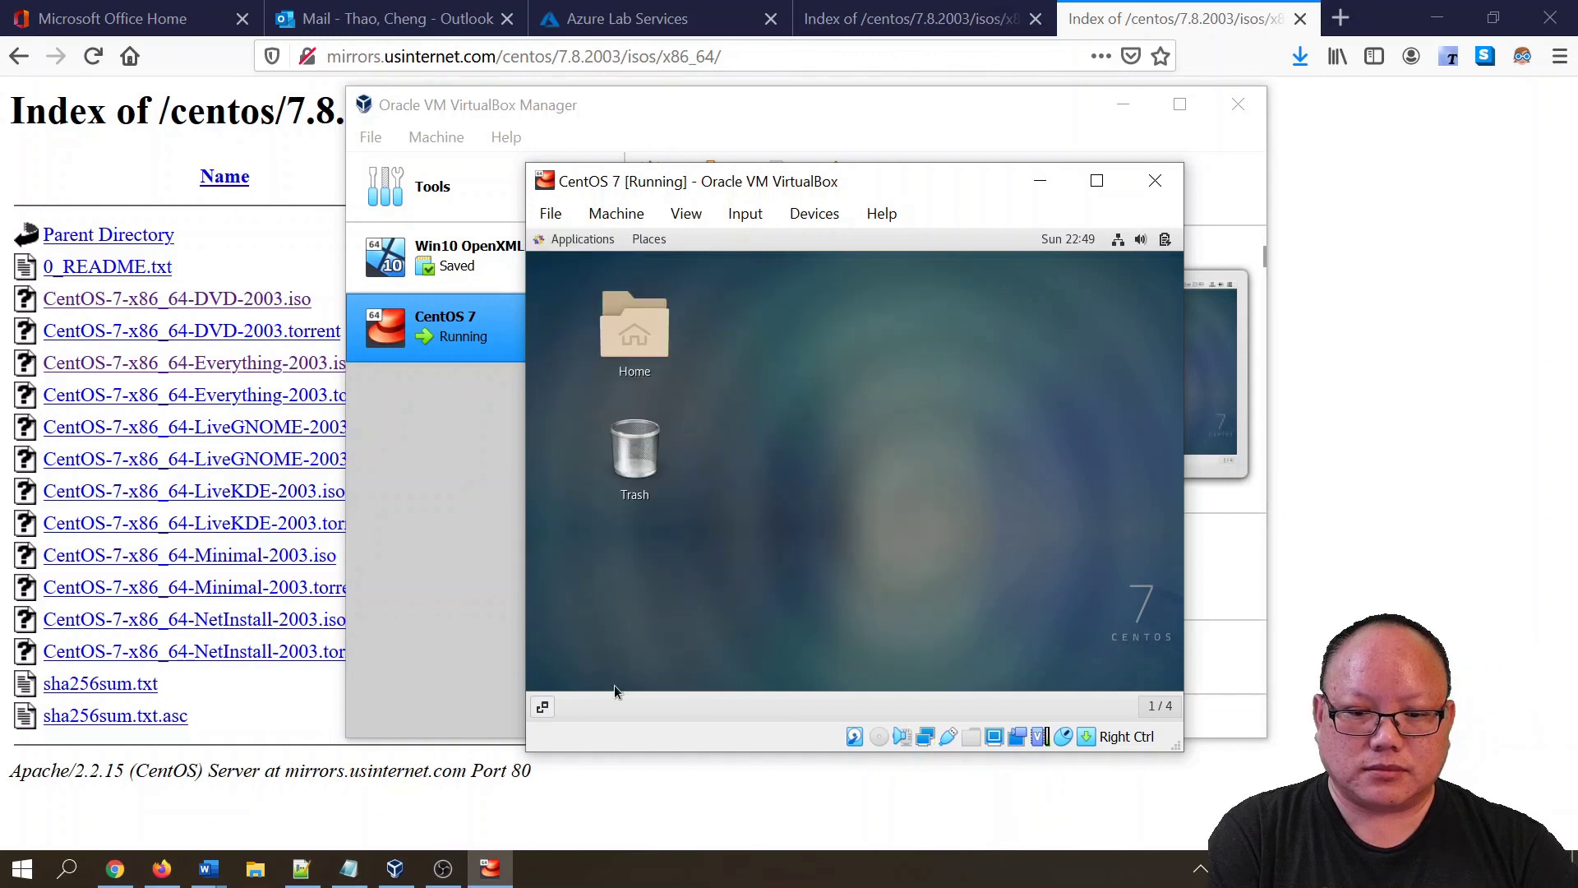
- View the workspace overview, the desktop menu and Places, then reopen Applications
click(544, 707)
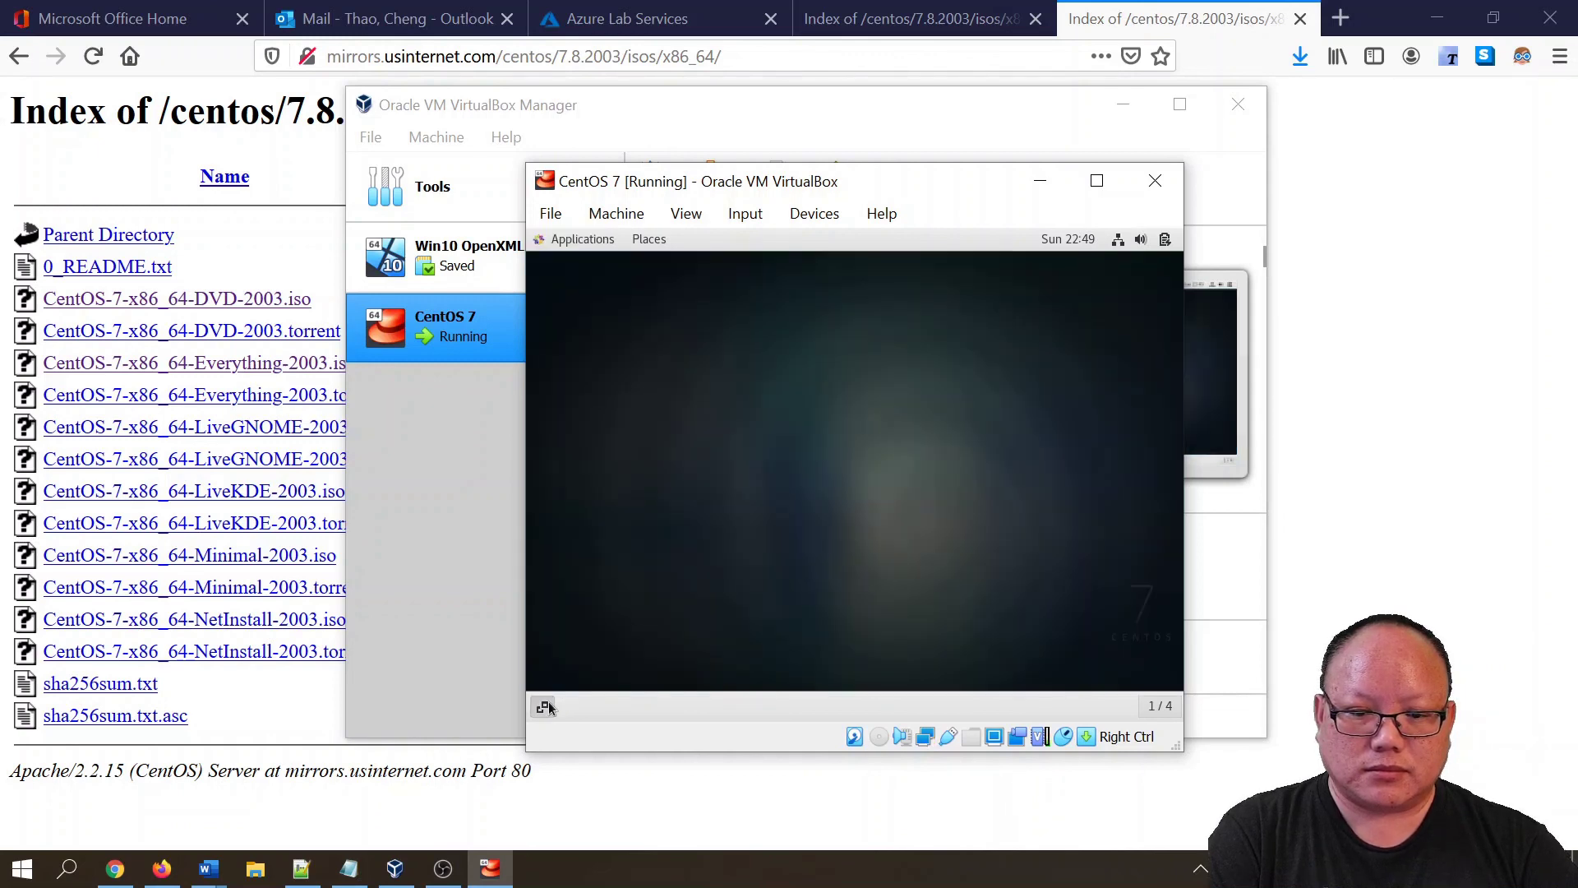
click(697, 605)
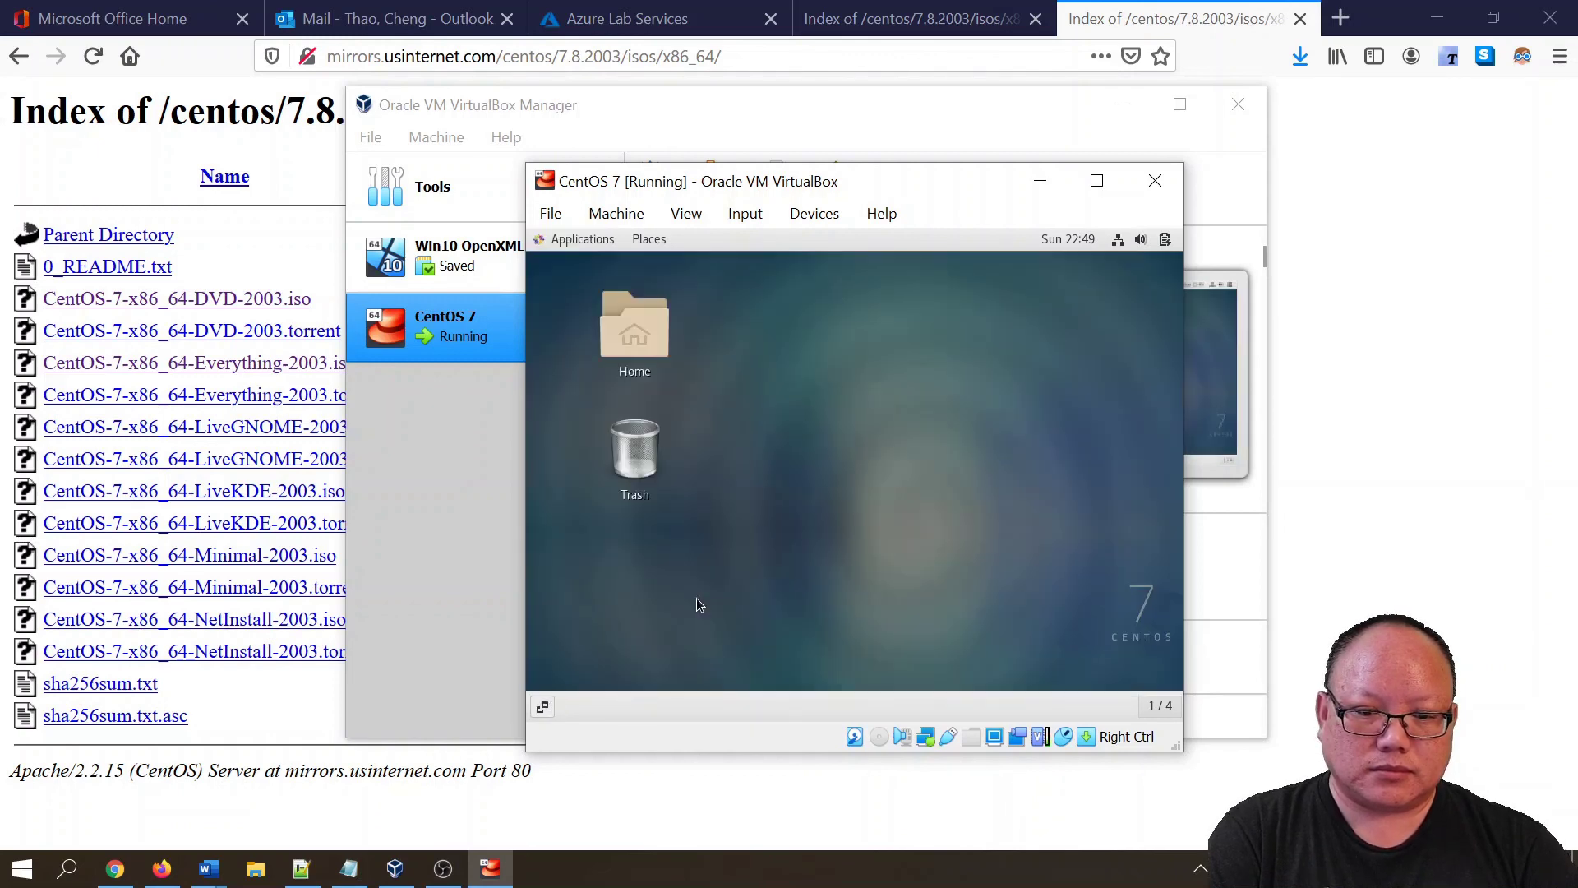
right_click(852, 386)
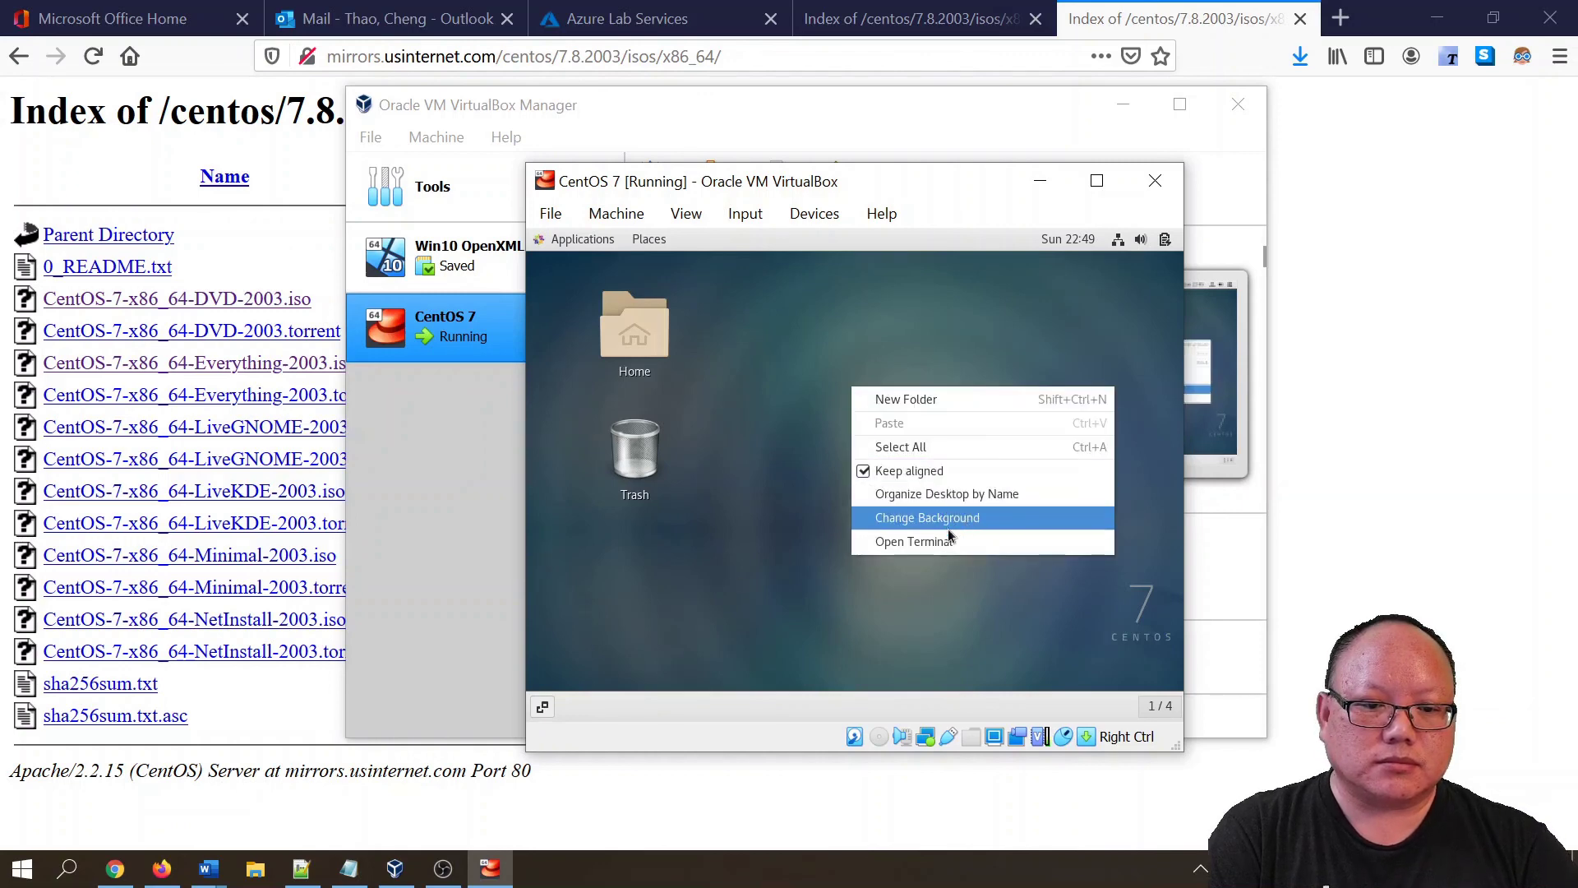
click(634, 649)
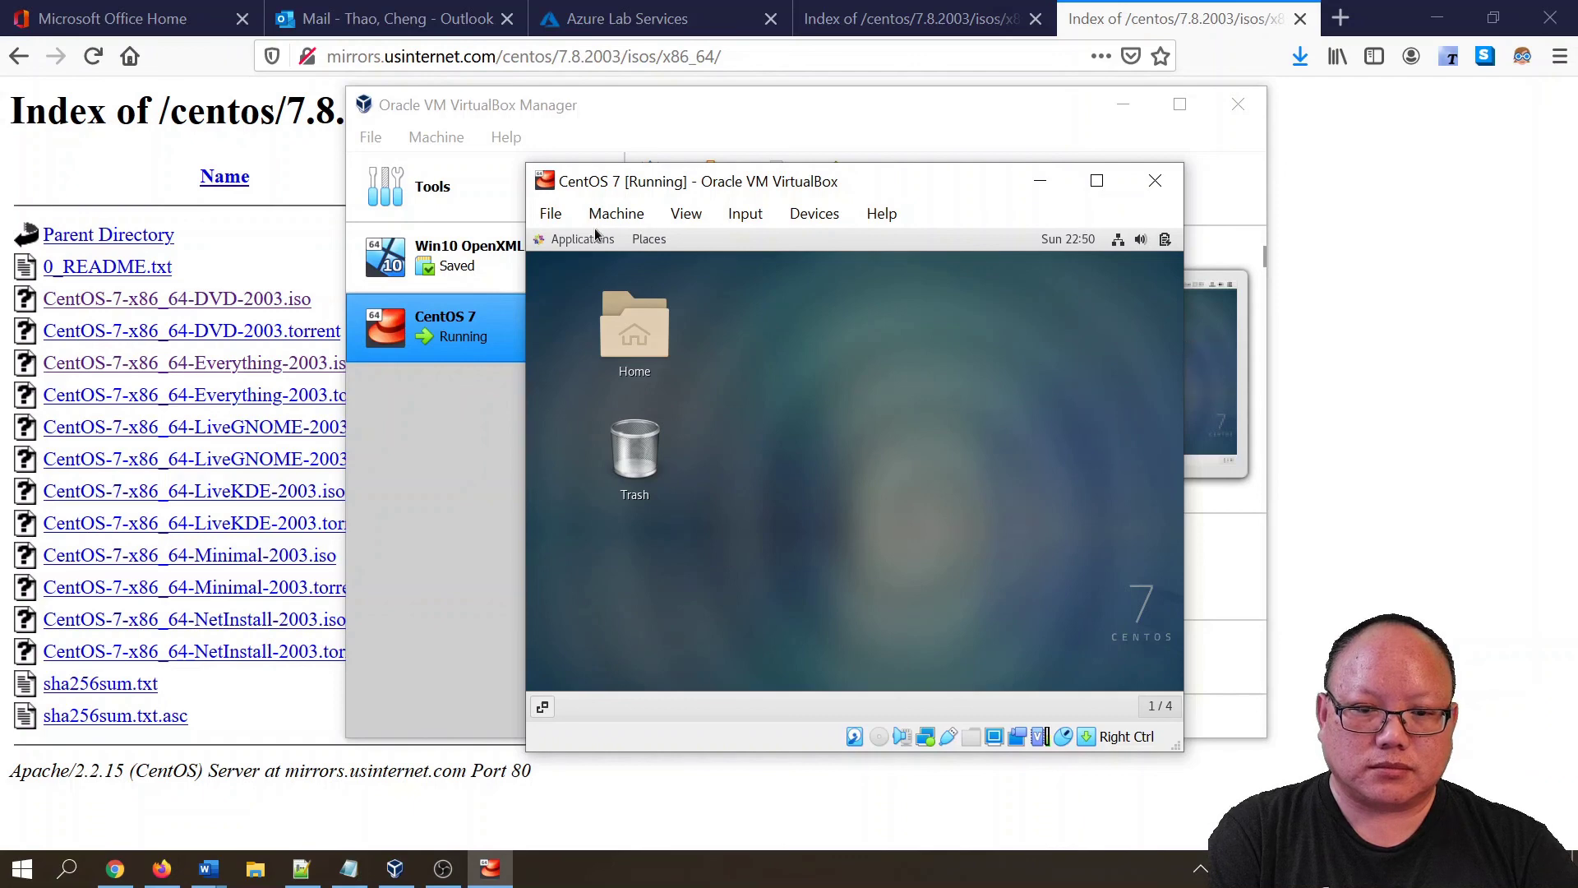
click(635, 240)
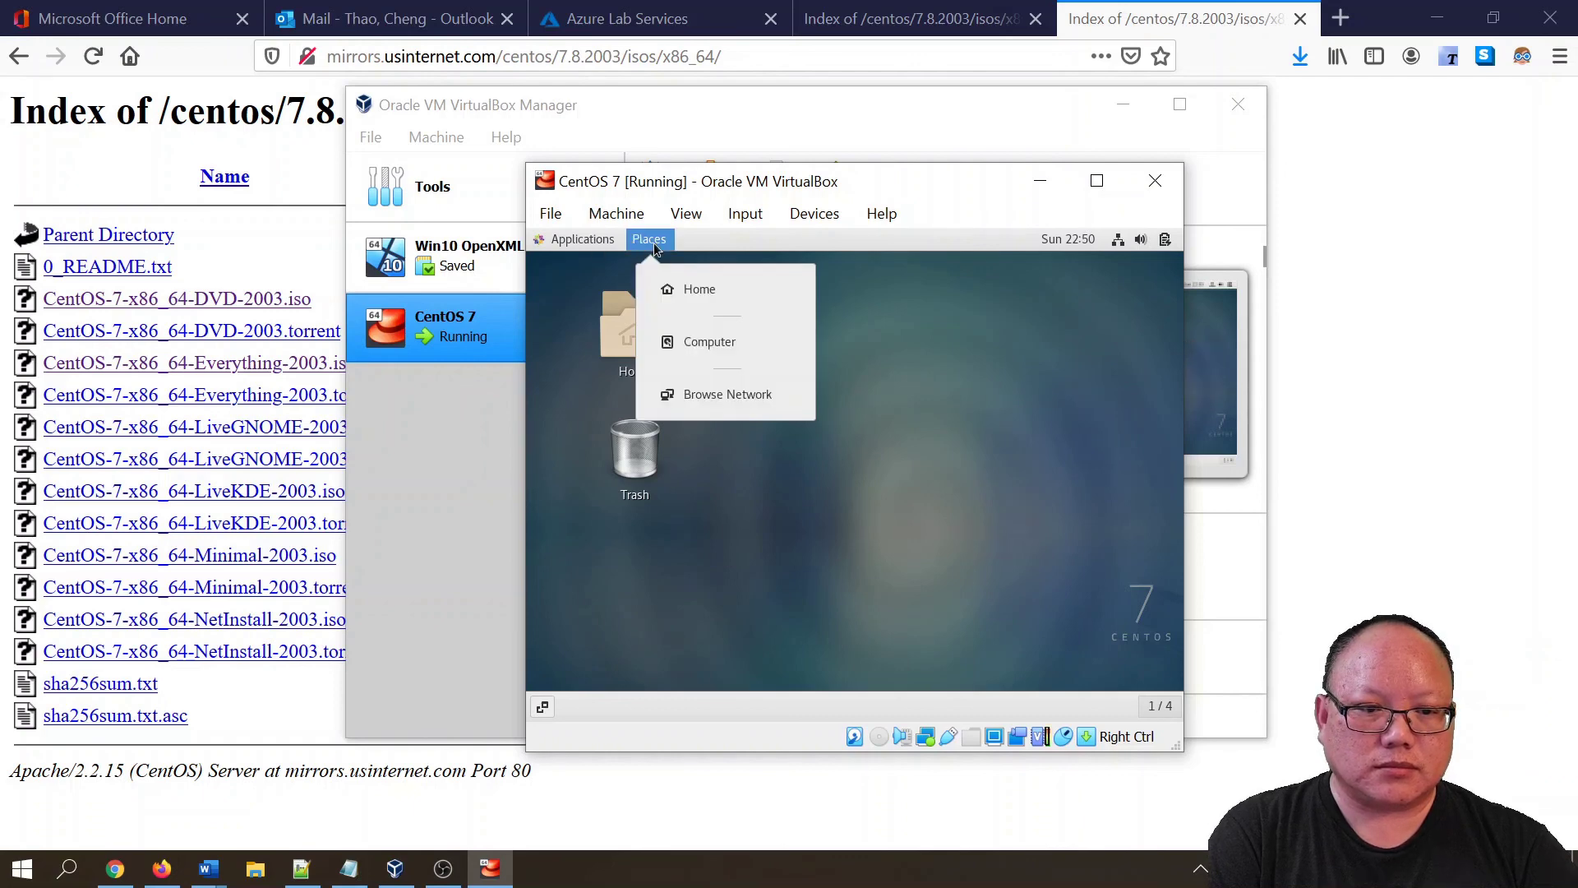
click(584, 243)
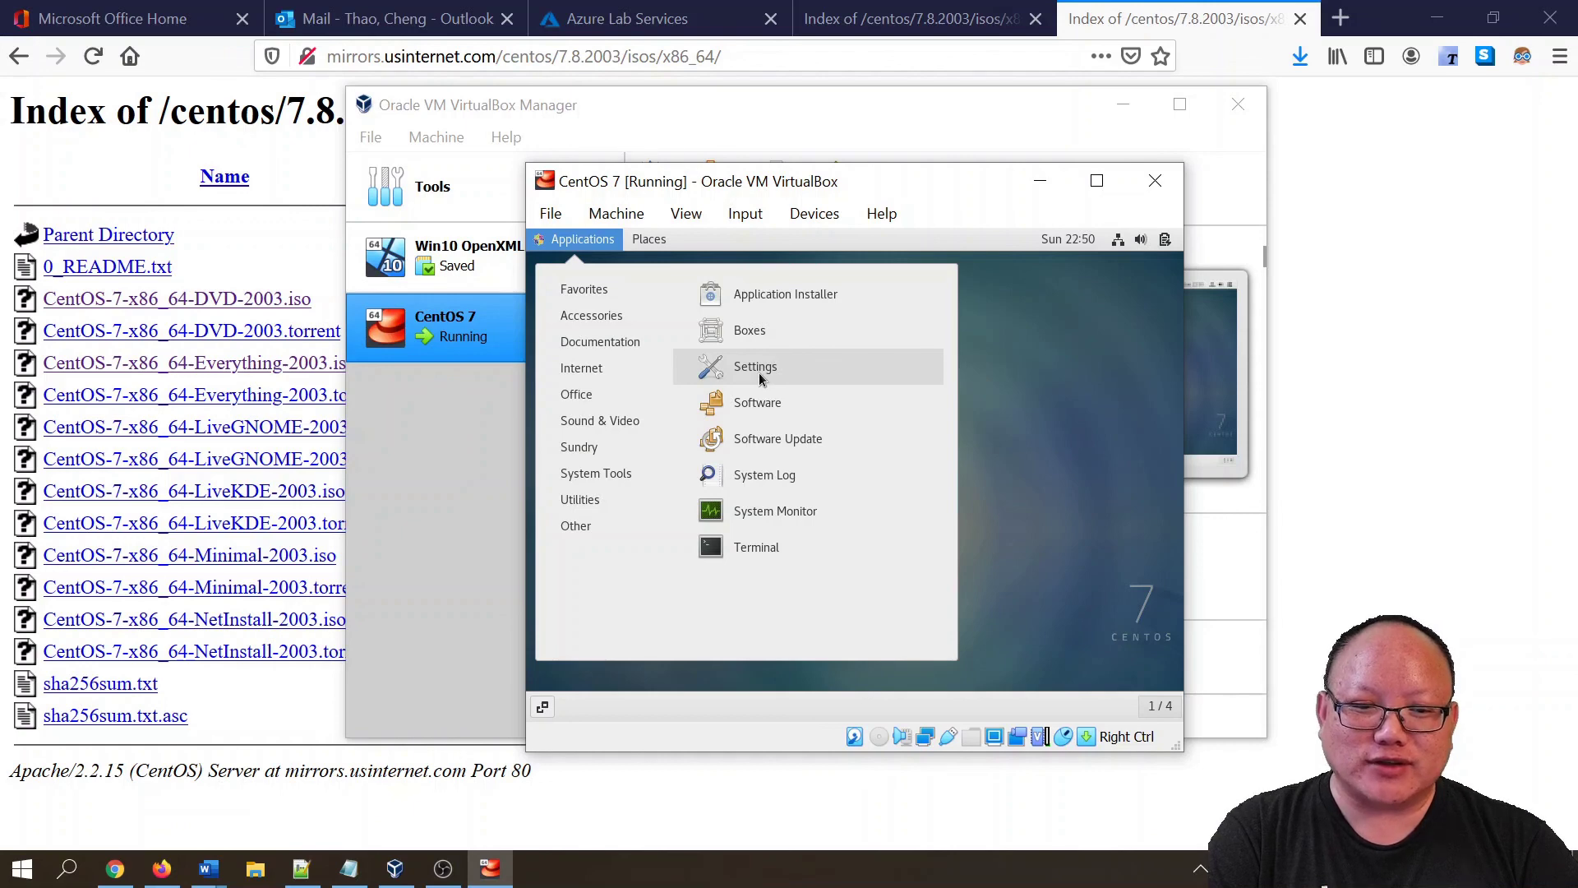
- In CentOS Settings > Devices > Displays, apply resolution 1680 × 1050 (16:10)
click(760, 375)
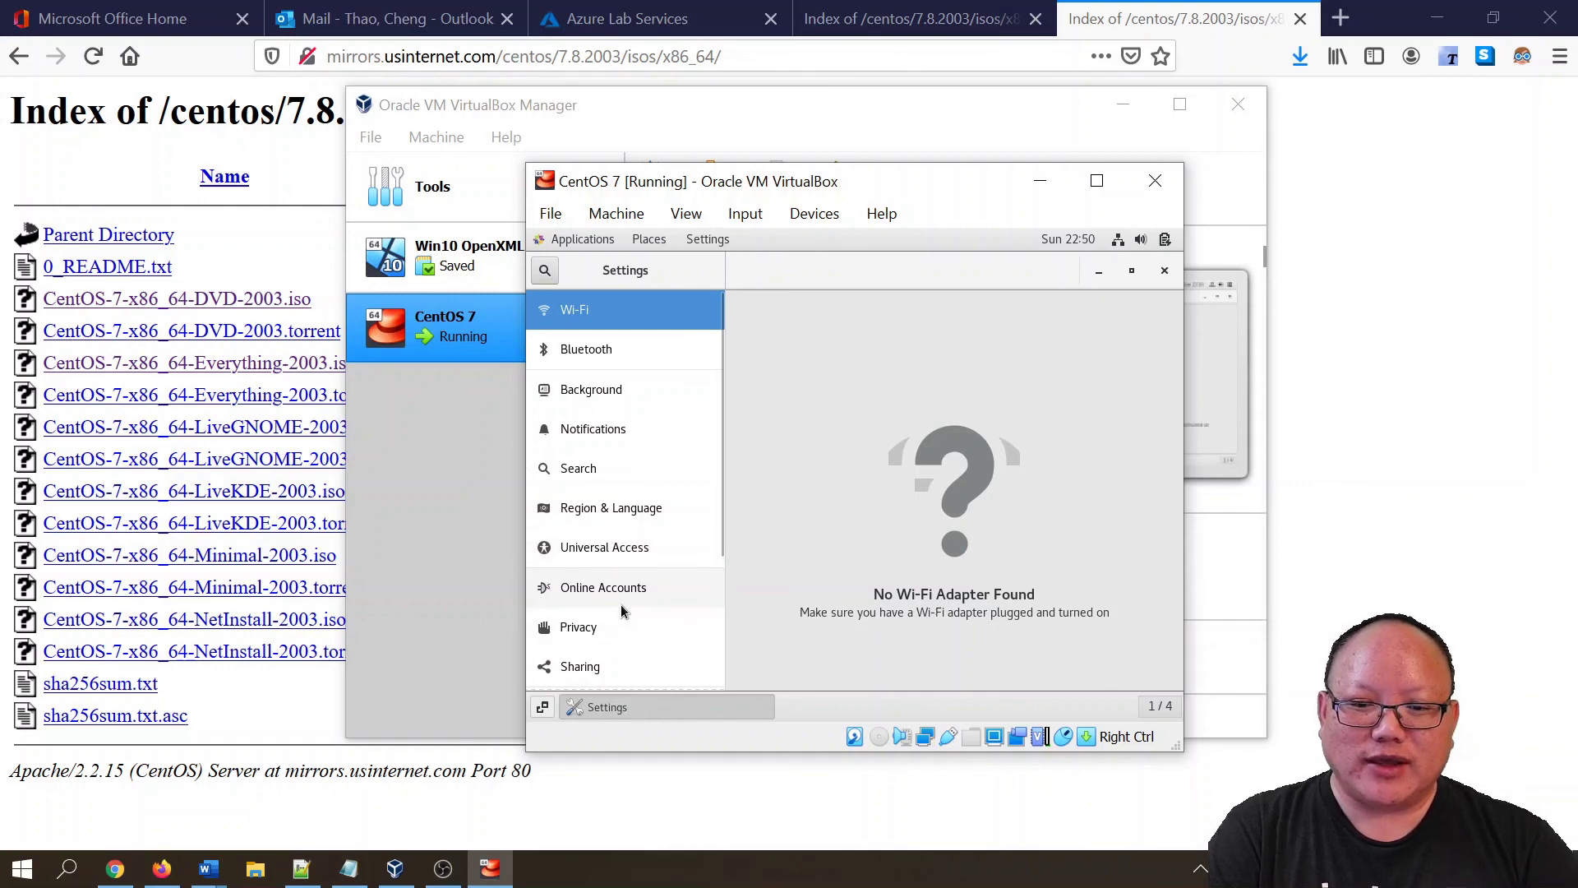
scroll(627, 588, down, 5)
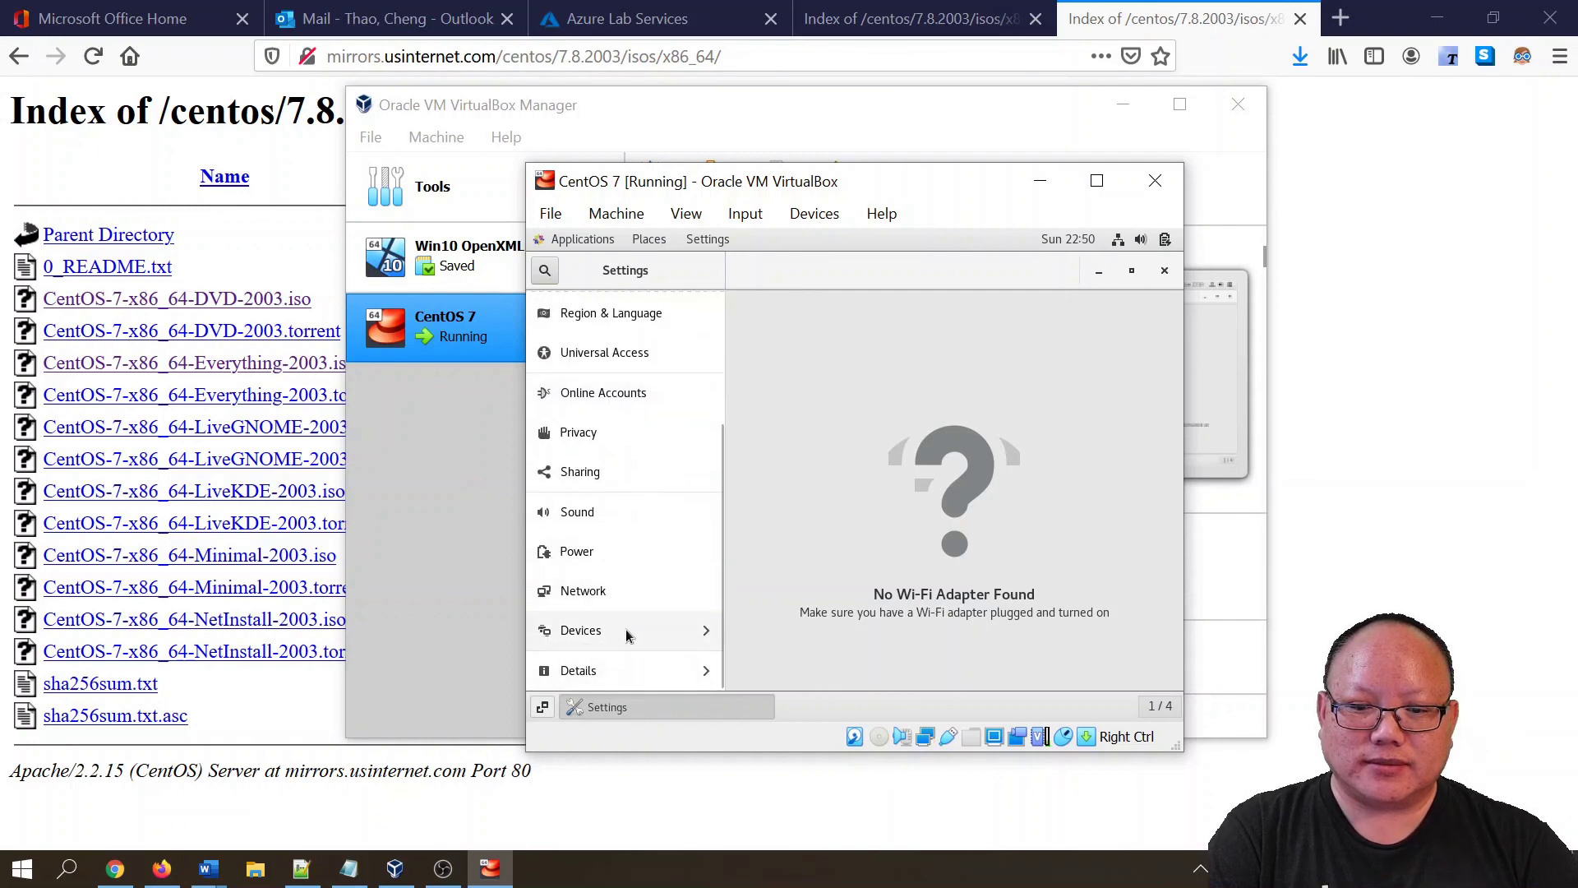
click(626, 632)
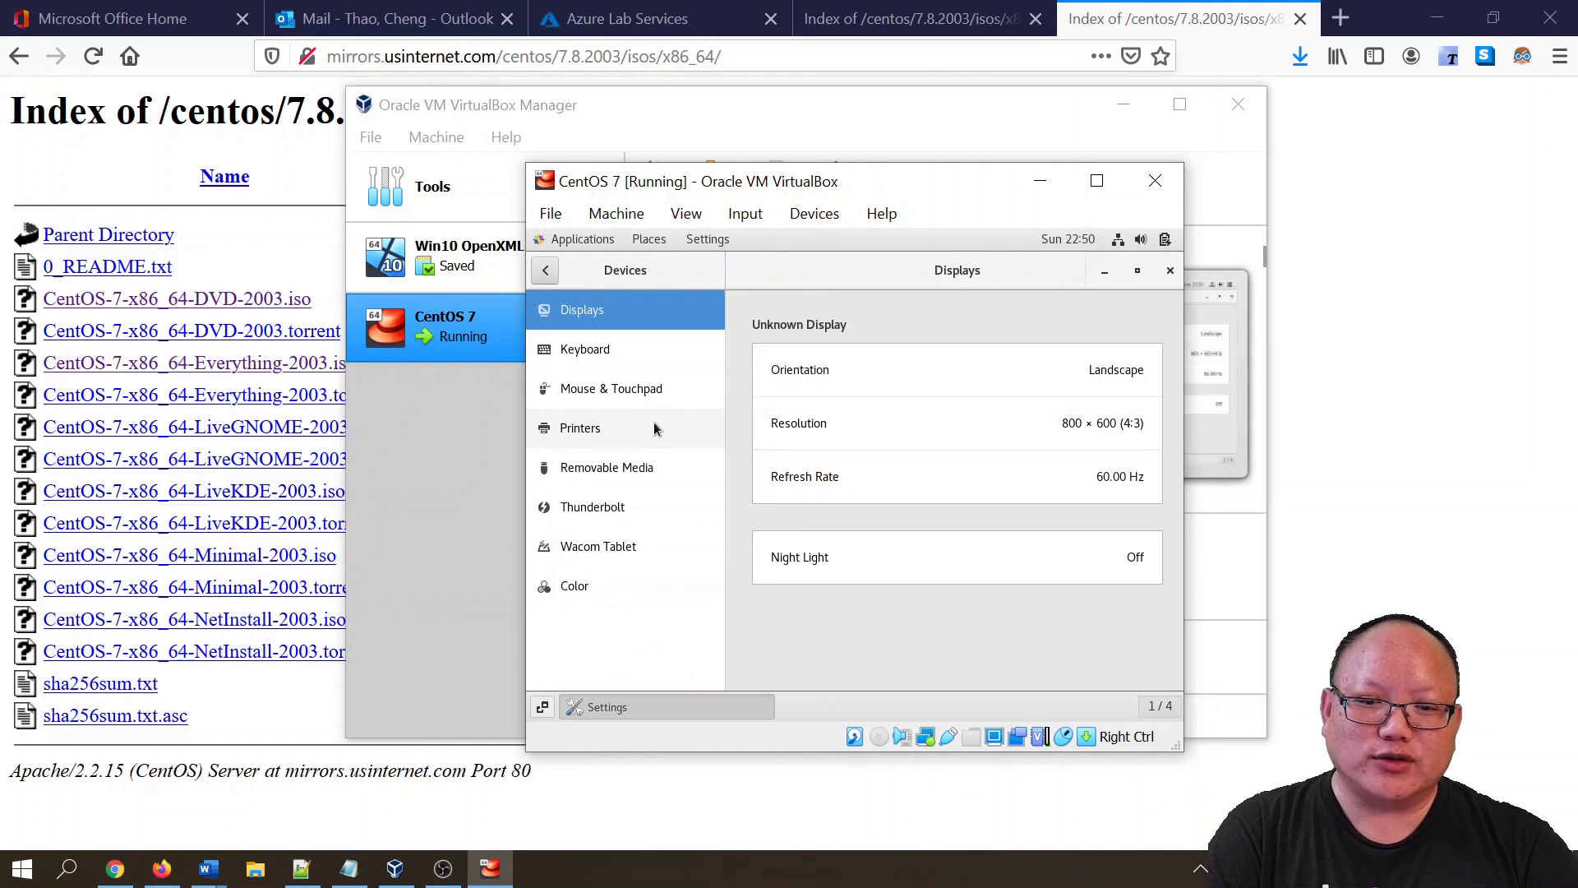
click(1093, 423)
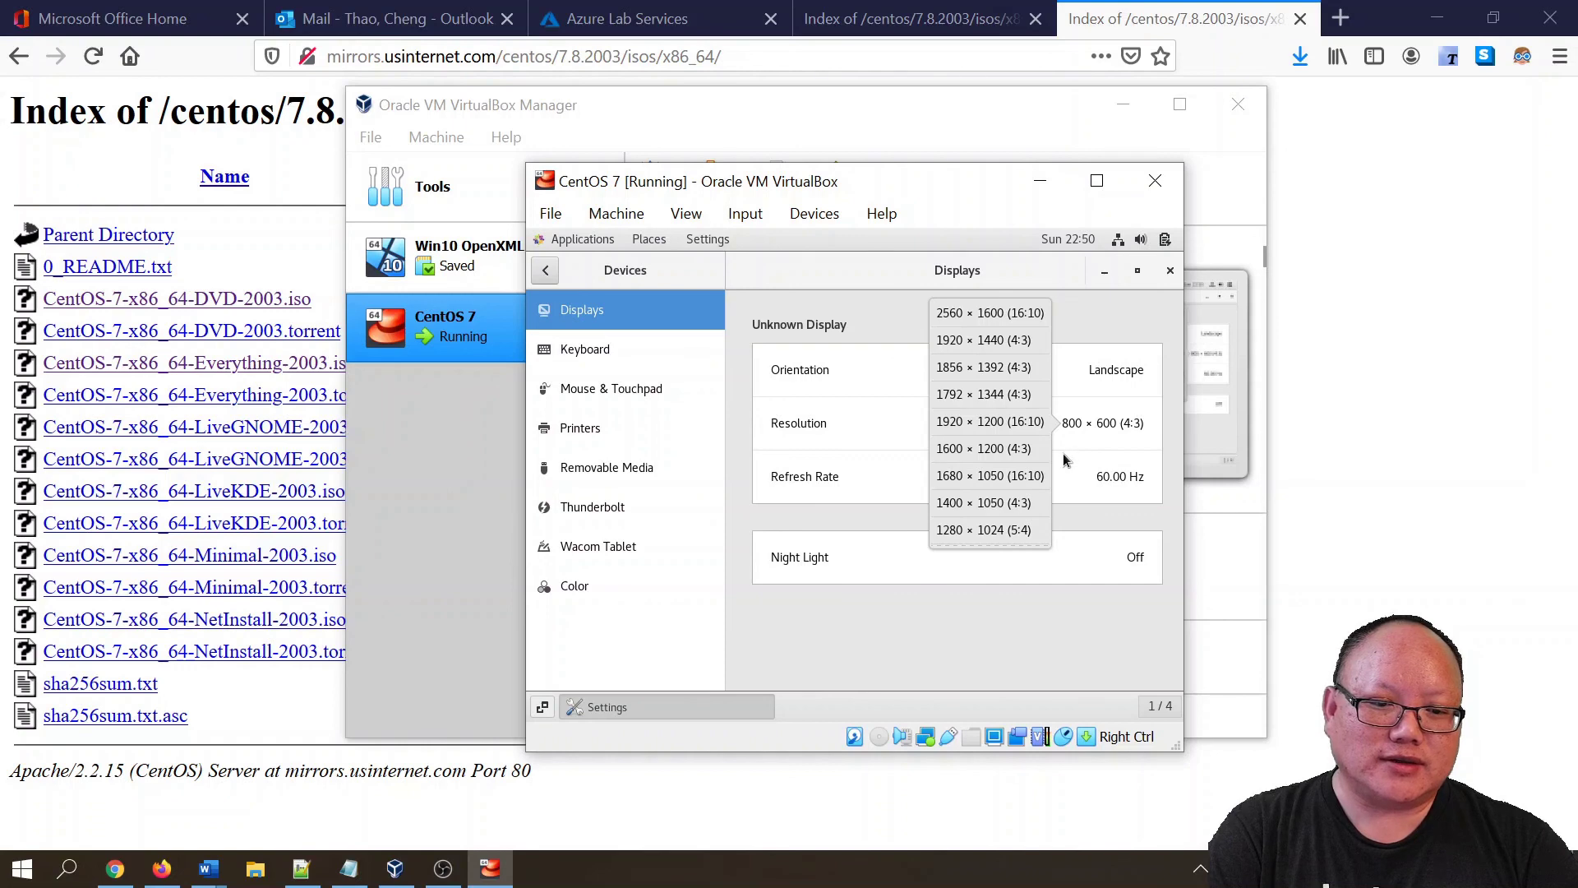
click(1004, 475)
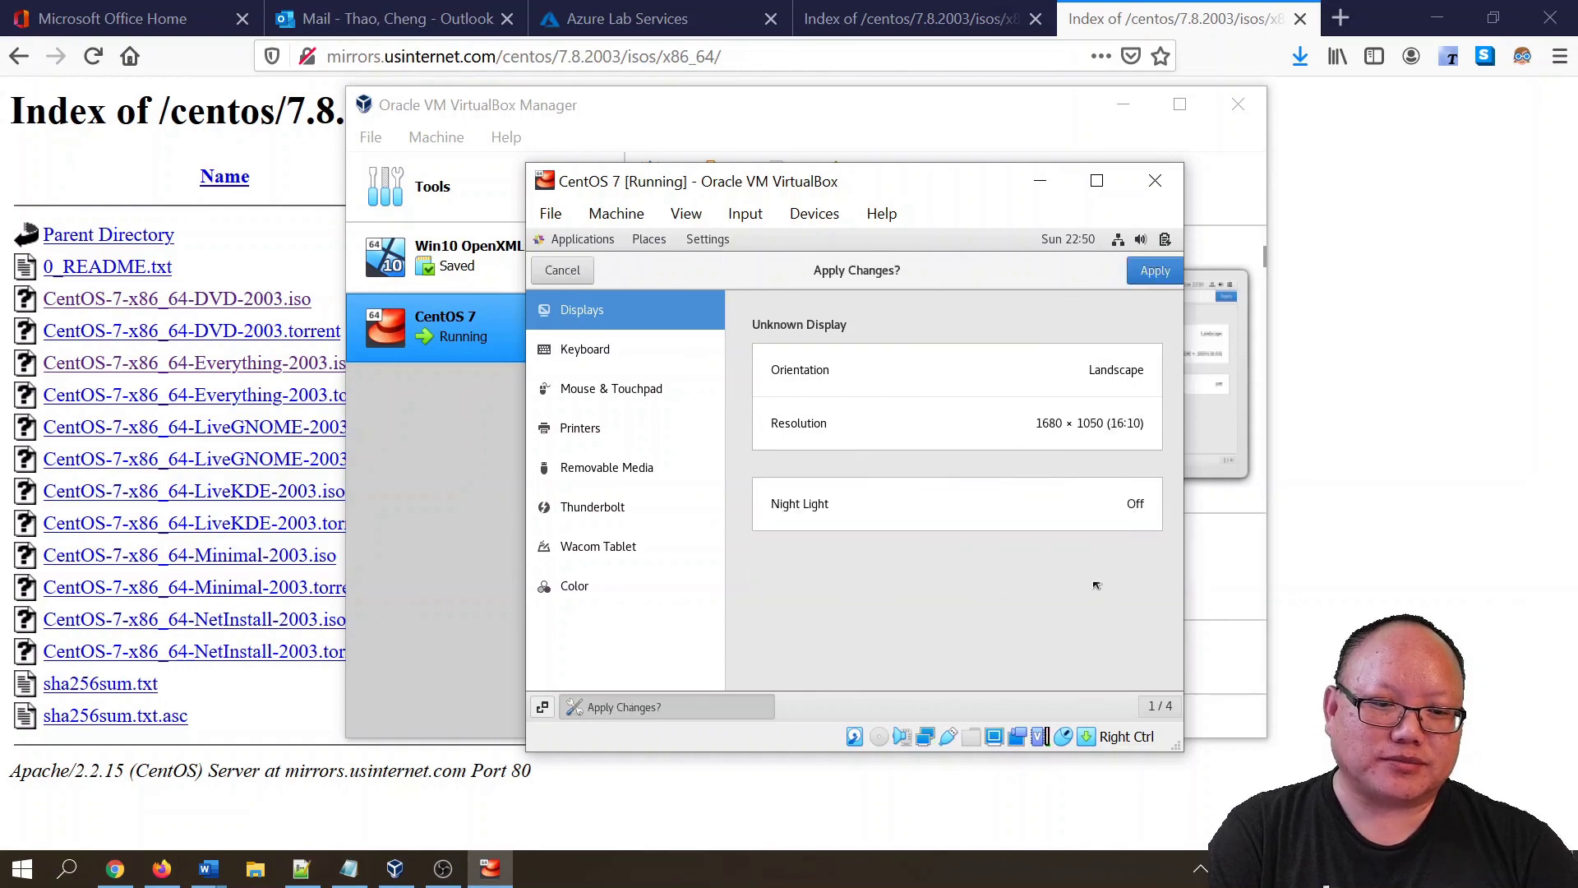
click(1144, 274)
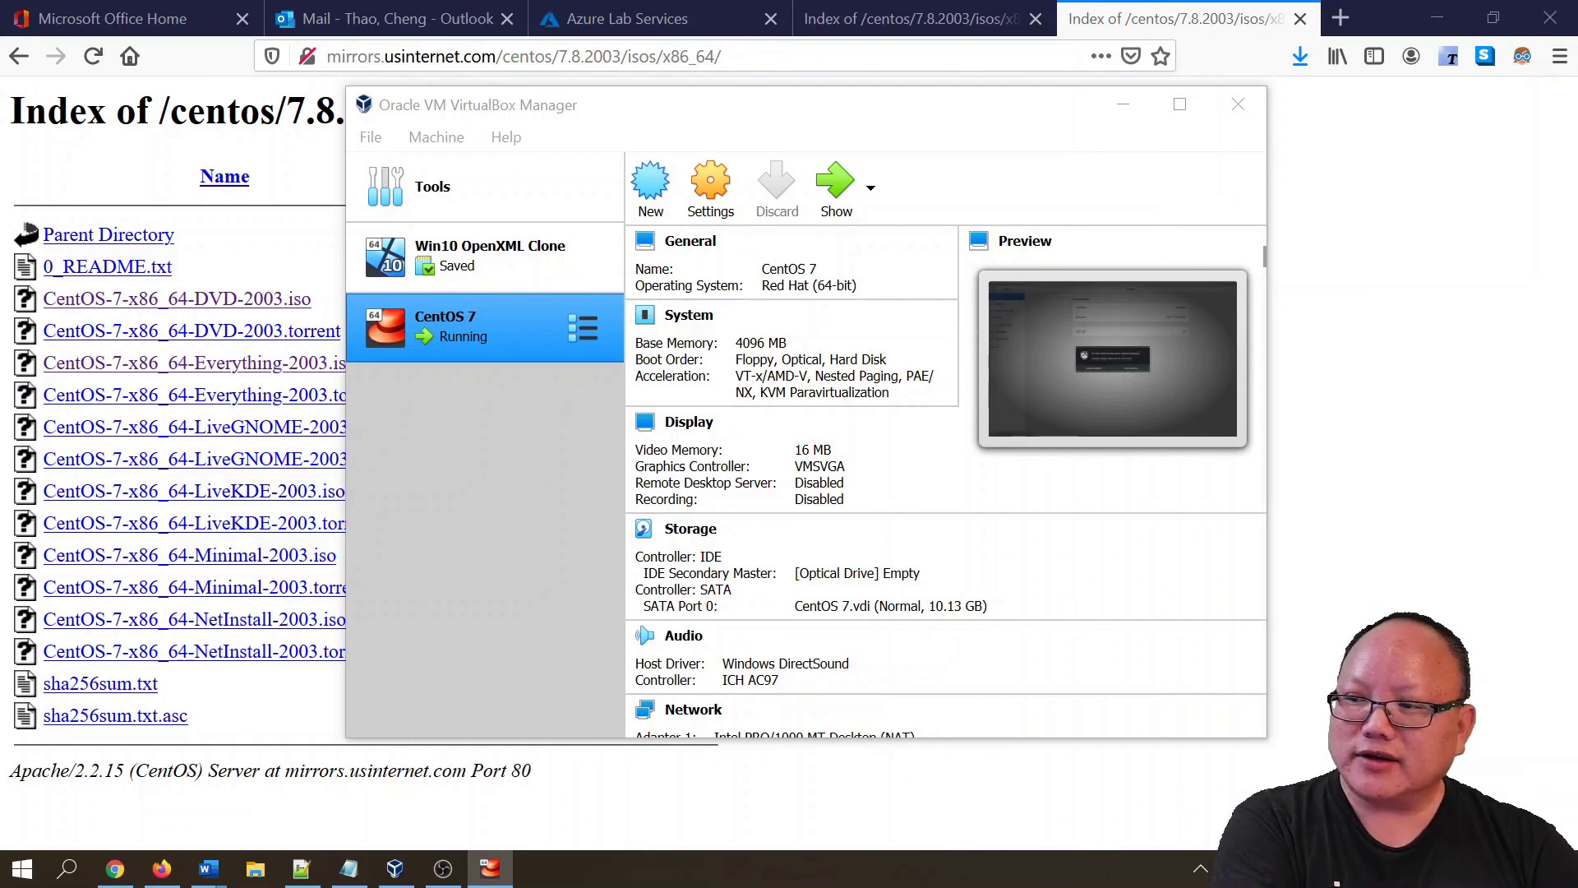
- Restore the CentOS VM window, reposition it and maximize it to fill the screen
click(836, 189)
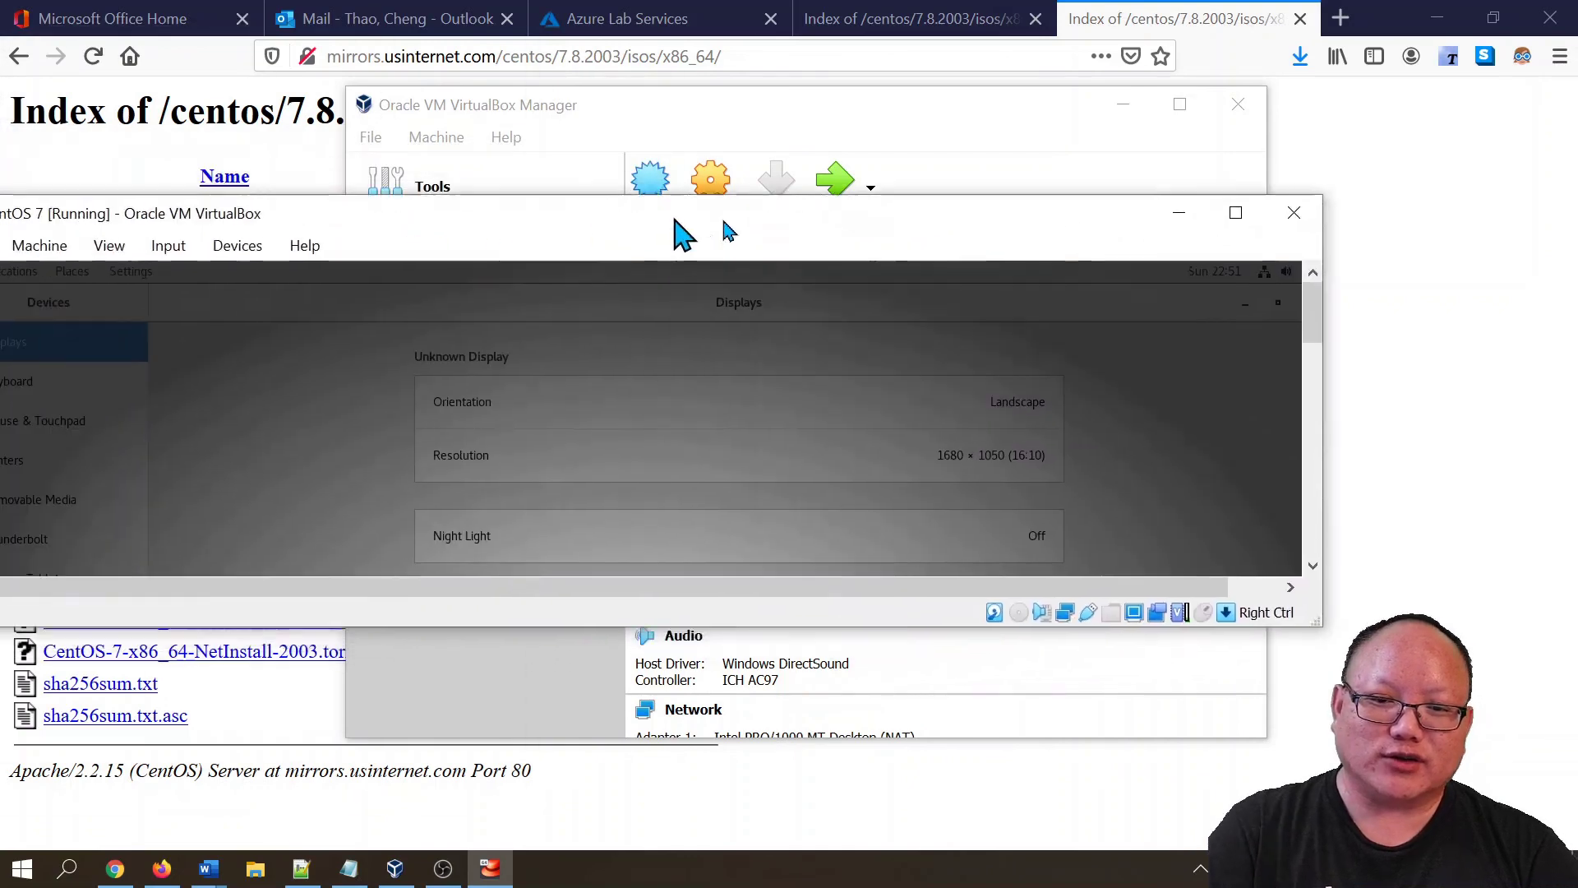
drag(680, 233, 910, 280)
click(1431, 255)
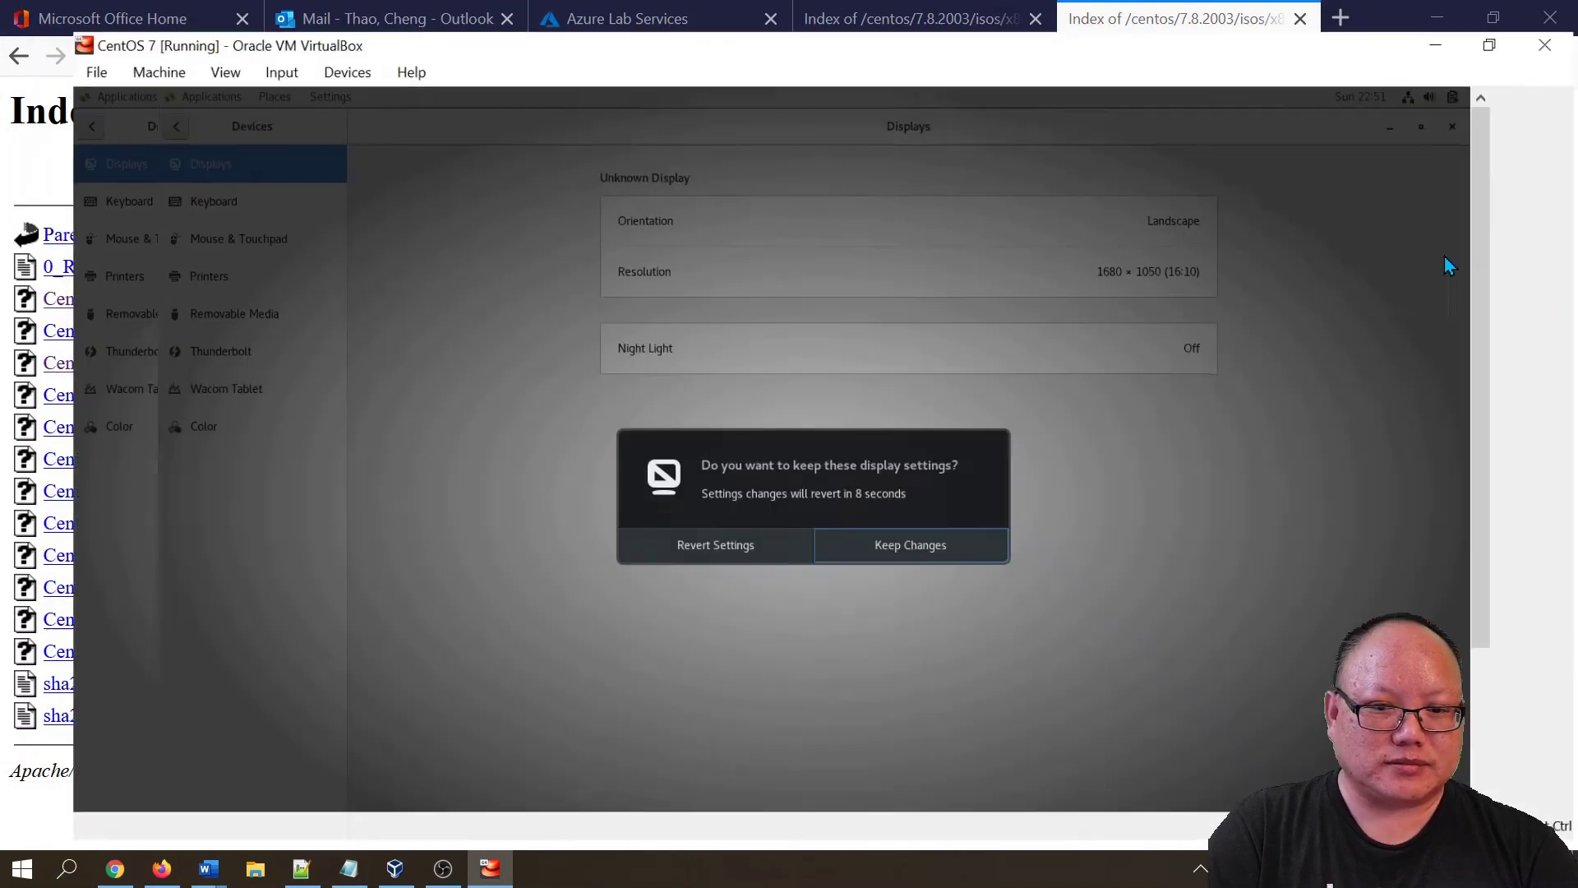
- Let the VM capture input, keep the 1680 × 1050 display changes, and return to the Settings list
click(881, 542)
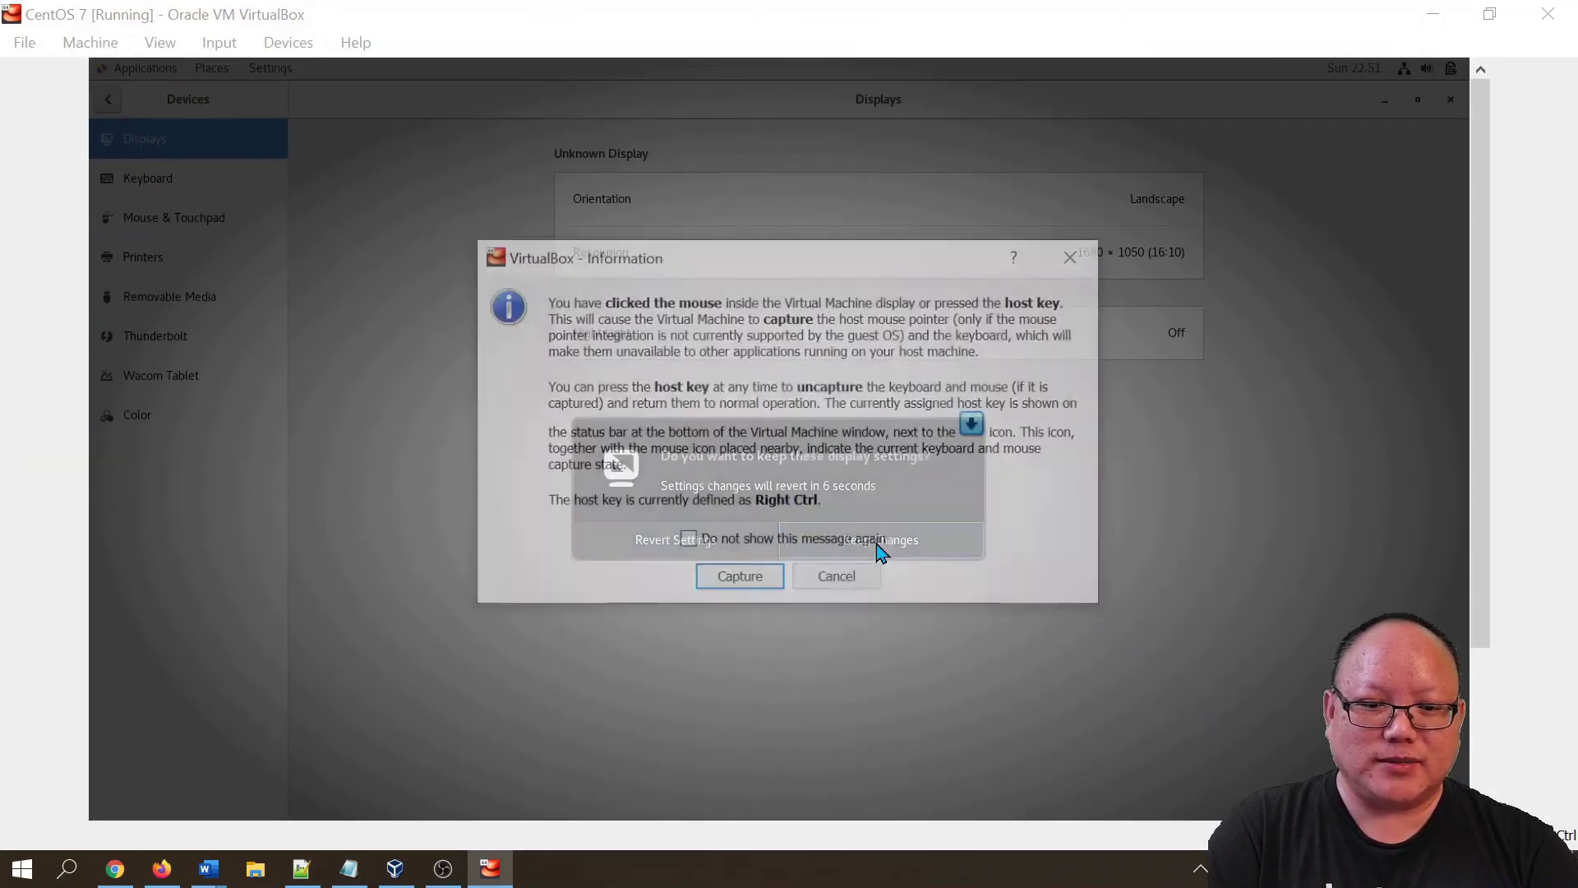
click(764, 592)
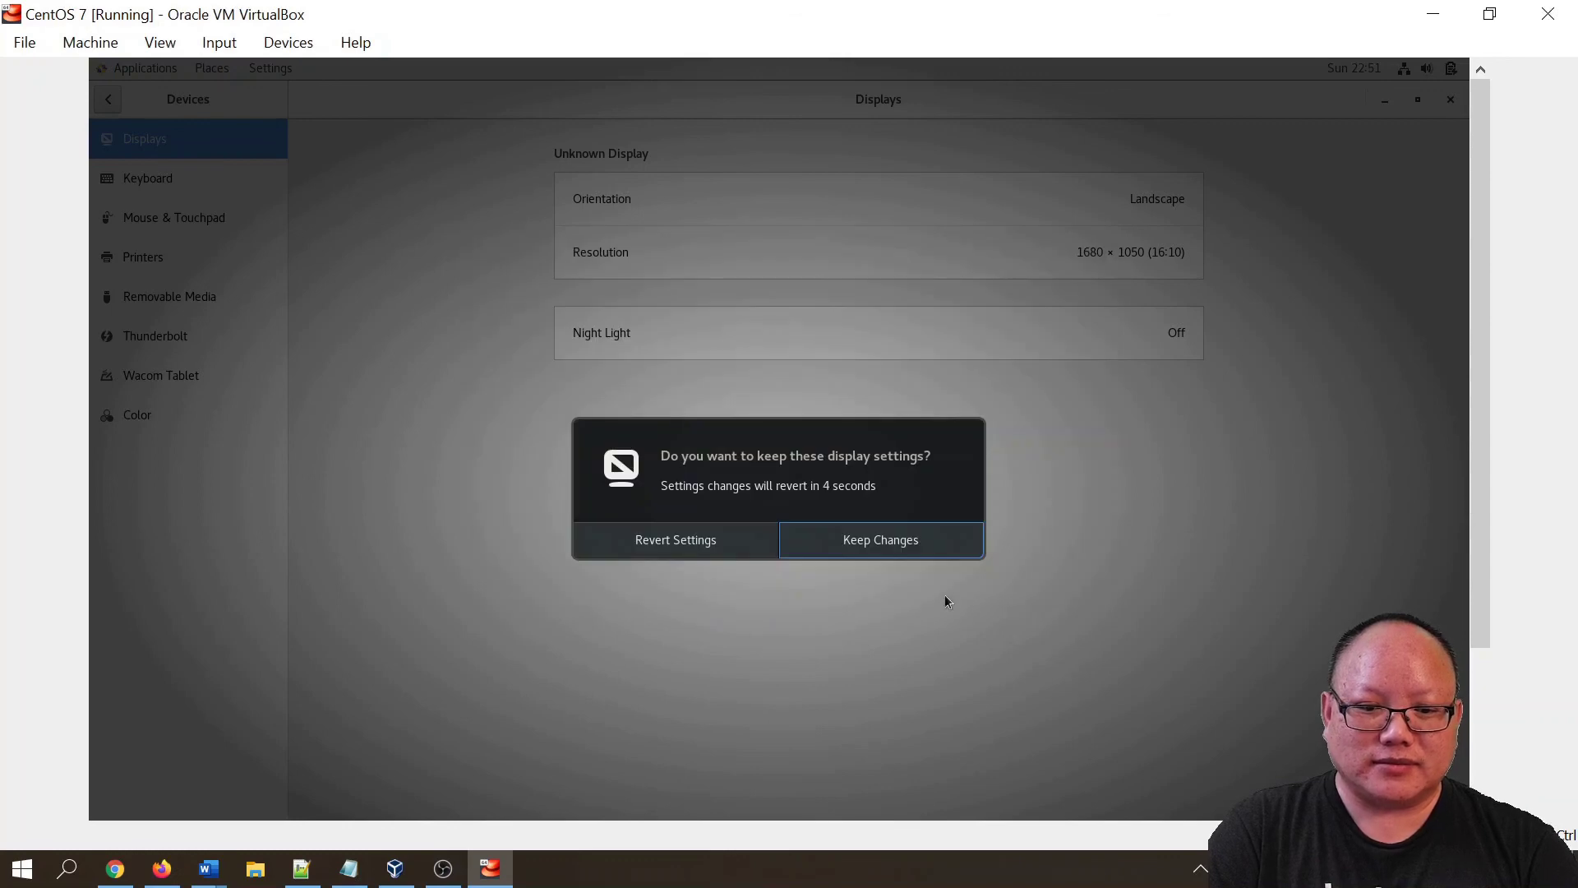
click(901, 555)
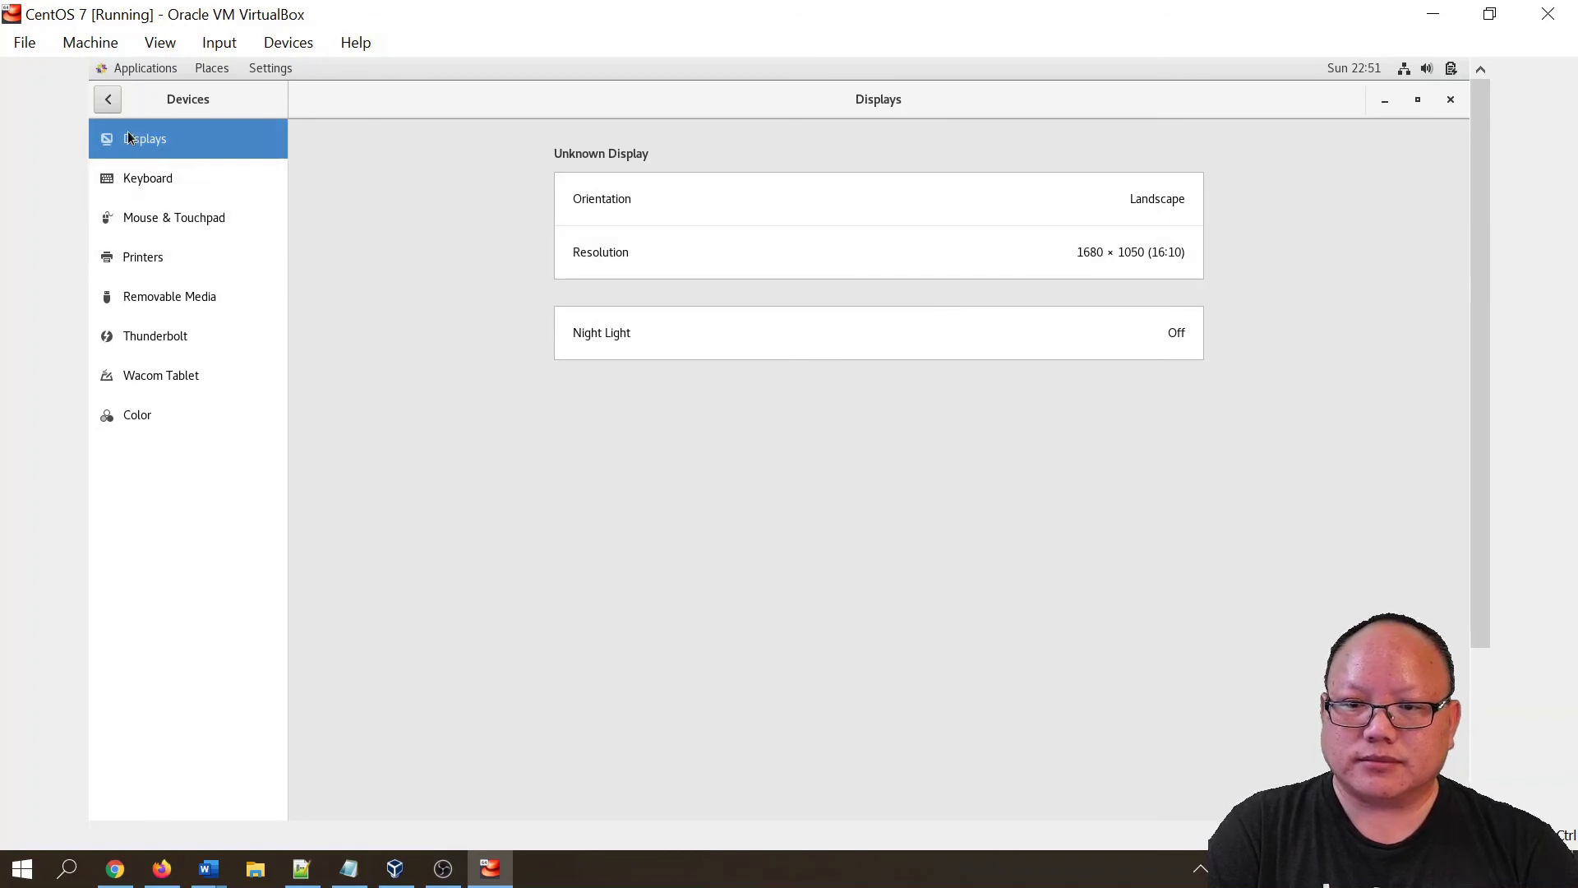
click(112, 107)
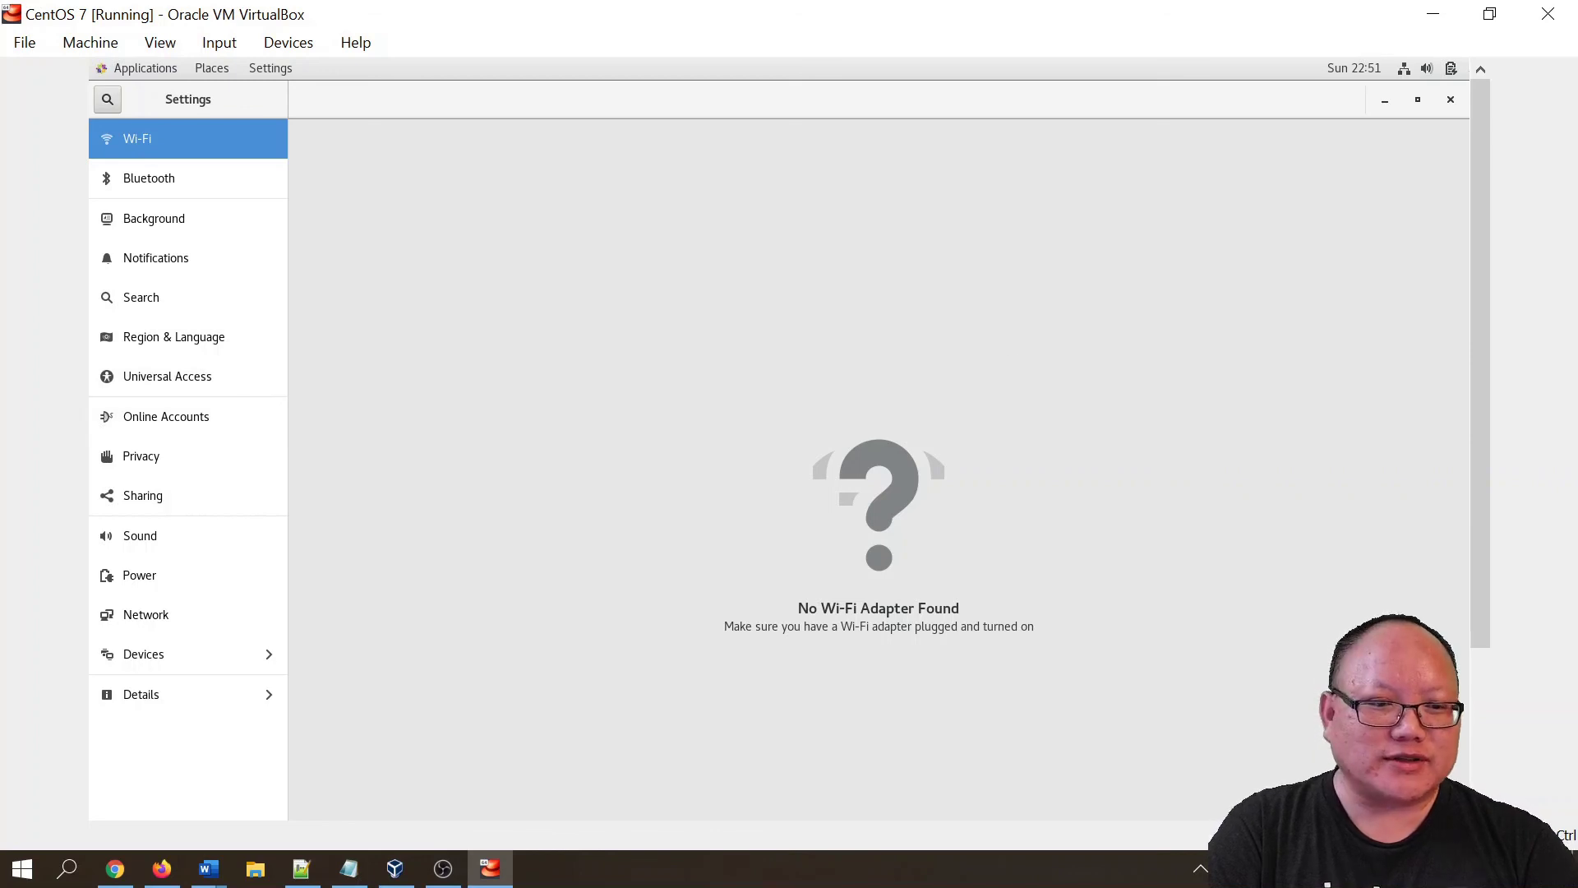
- Close the Settings app, check the Applications and Places menus, and open the system status menu
click(1450, 99)
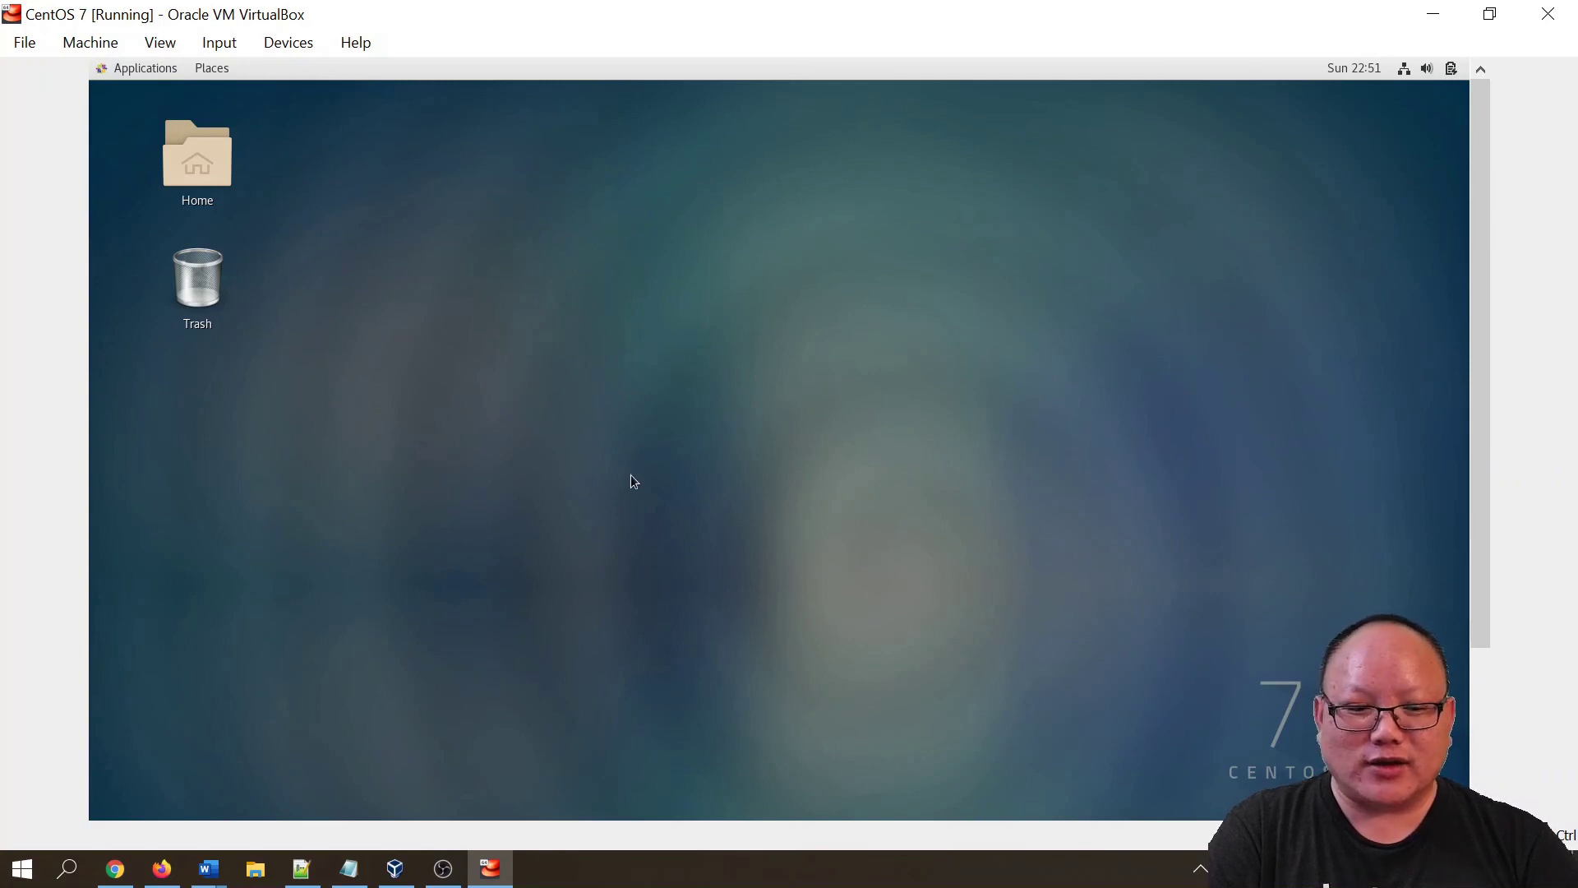
click(148, 72)
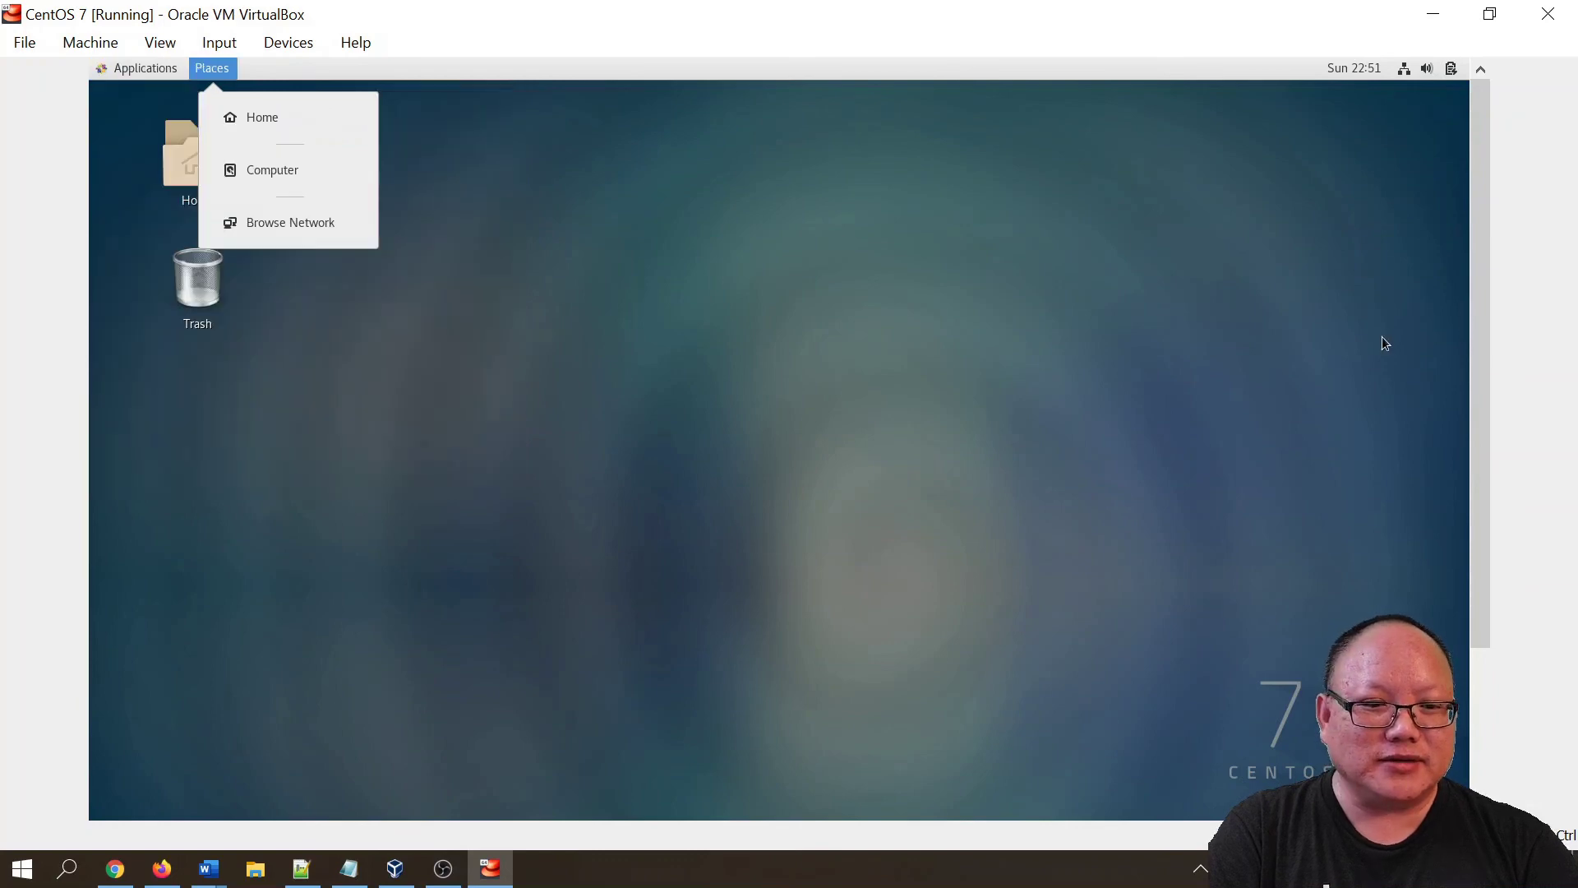
click(1462, 218)
click(1452, 72)
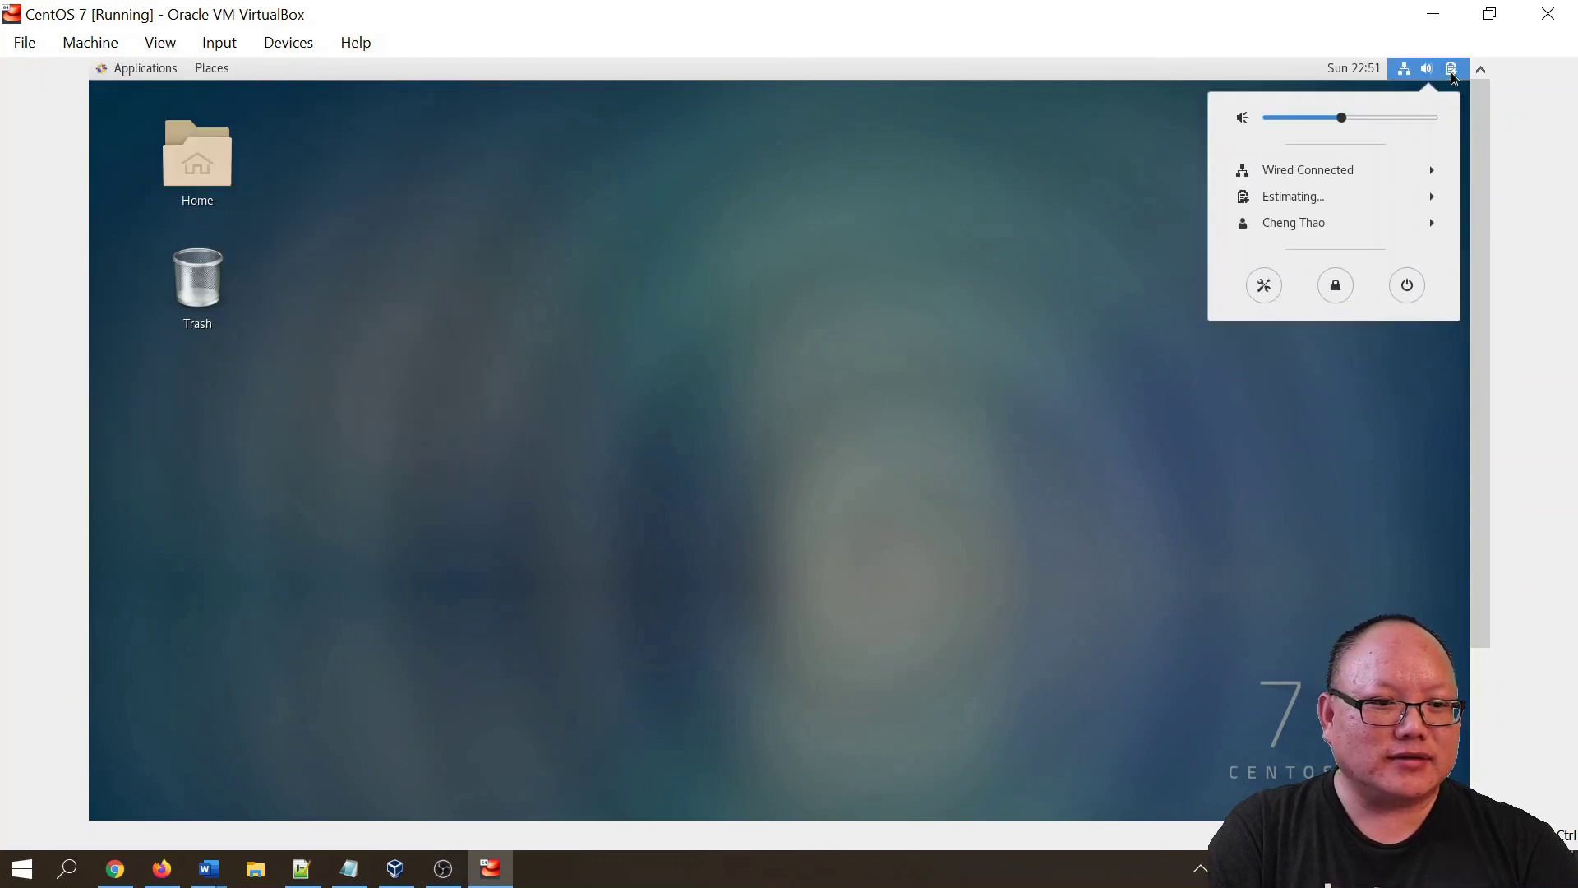
- Power off the CentOS guest, authenticating with the administrator password, until it shows Powered Off
click(1408, 288)
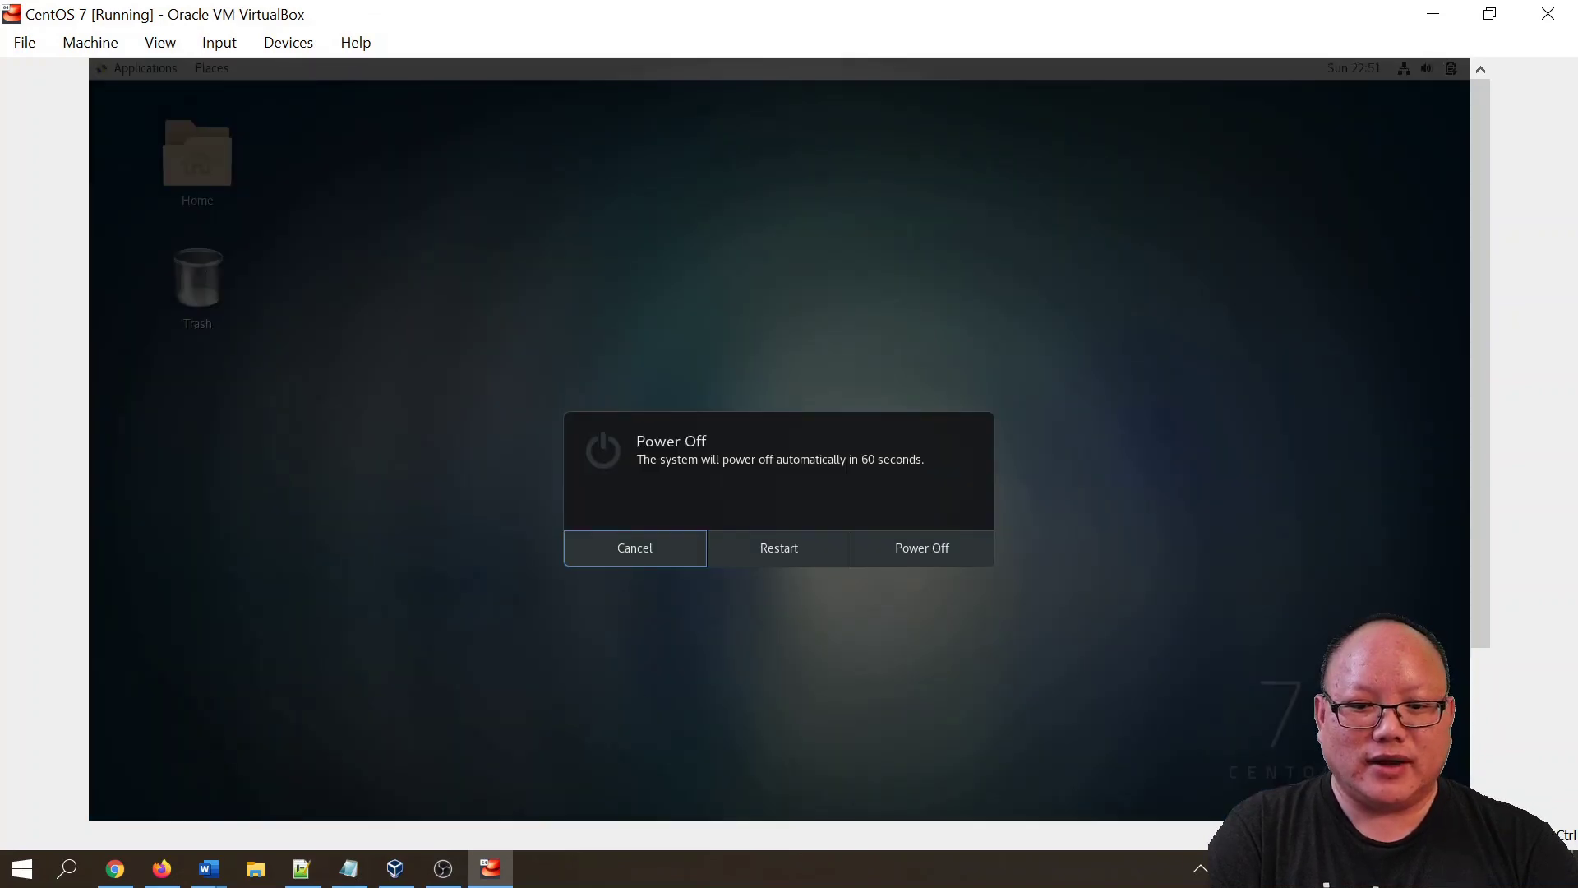
click(890, 554)
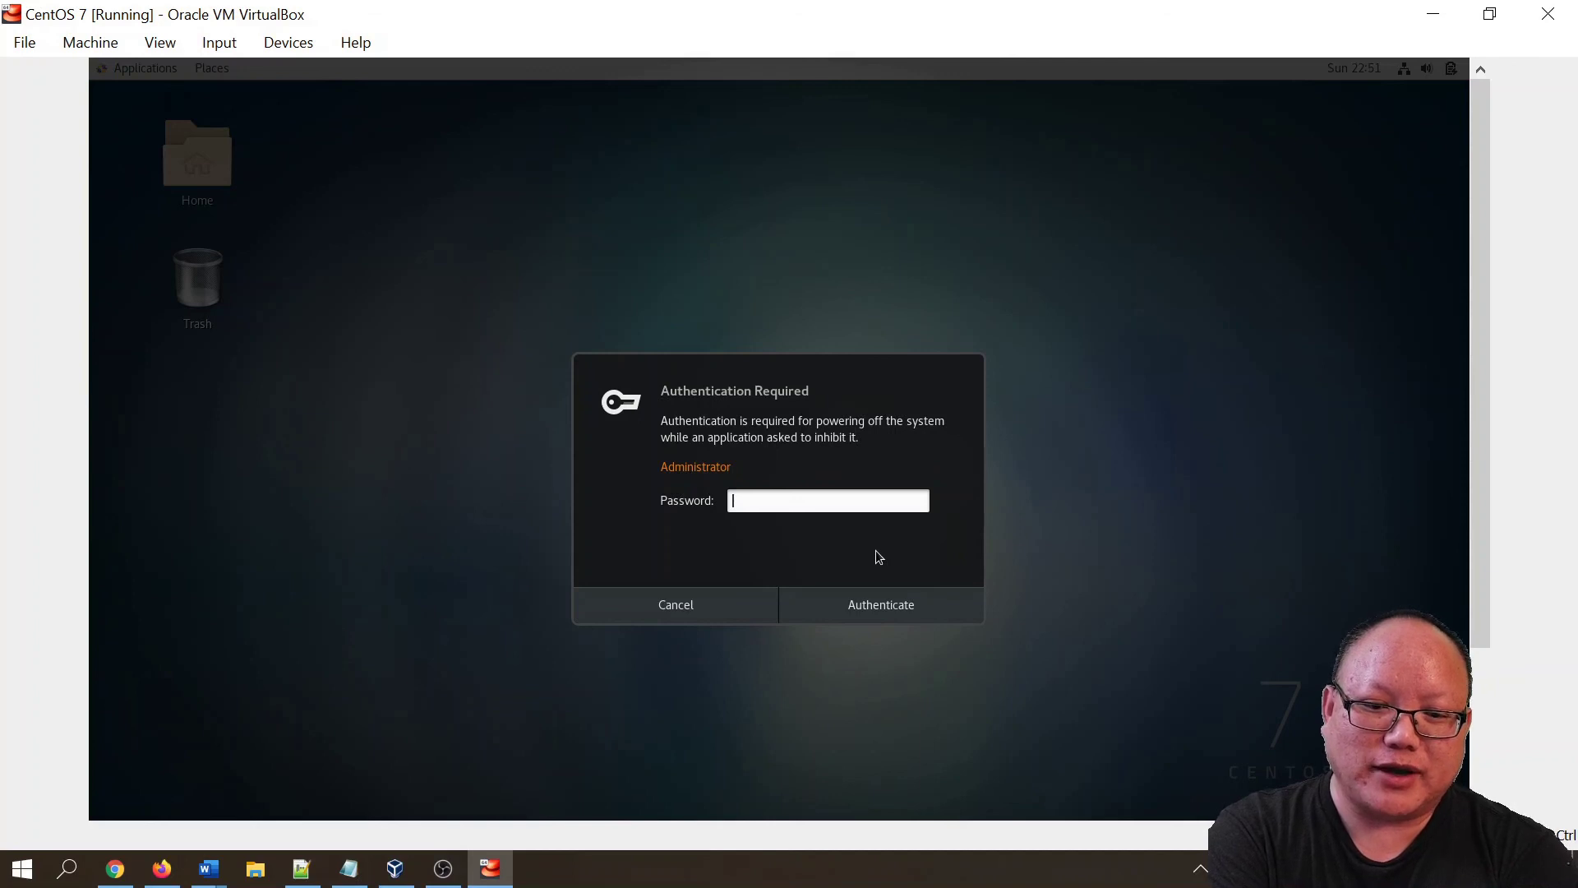
text(•••••••)
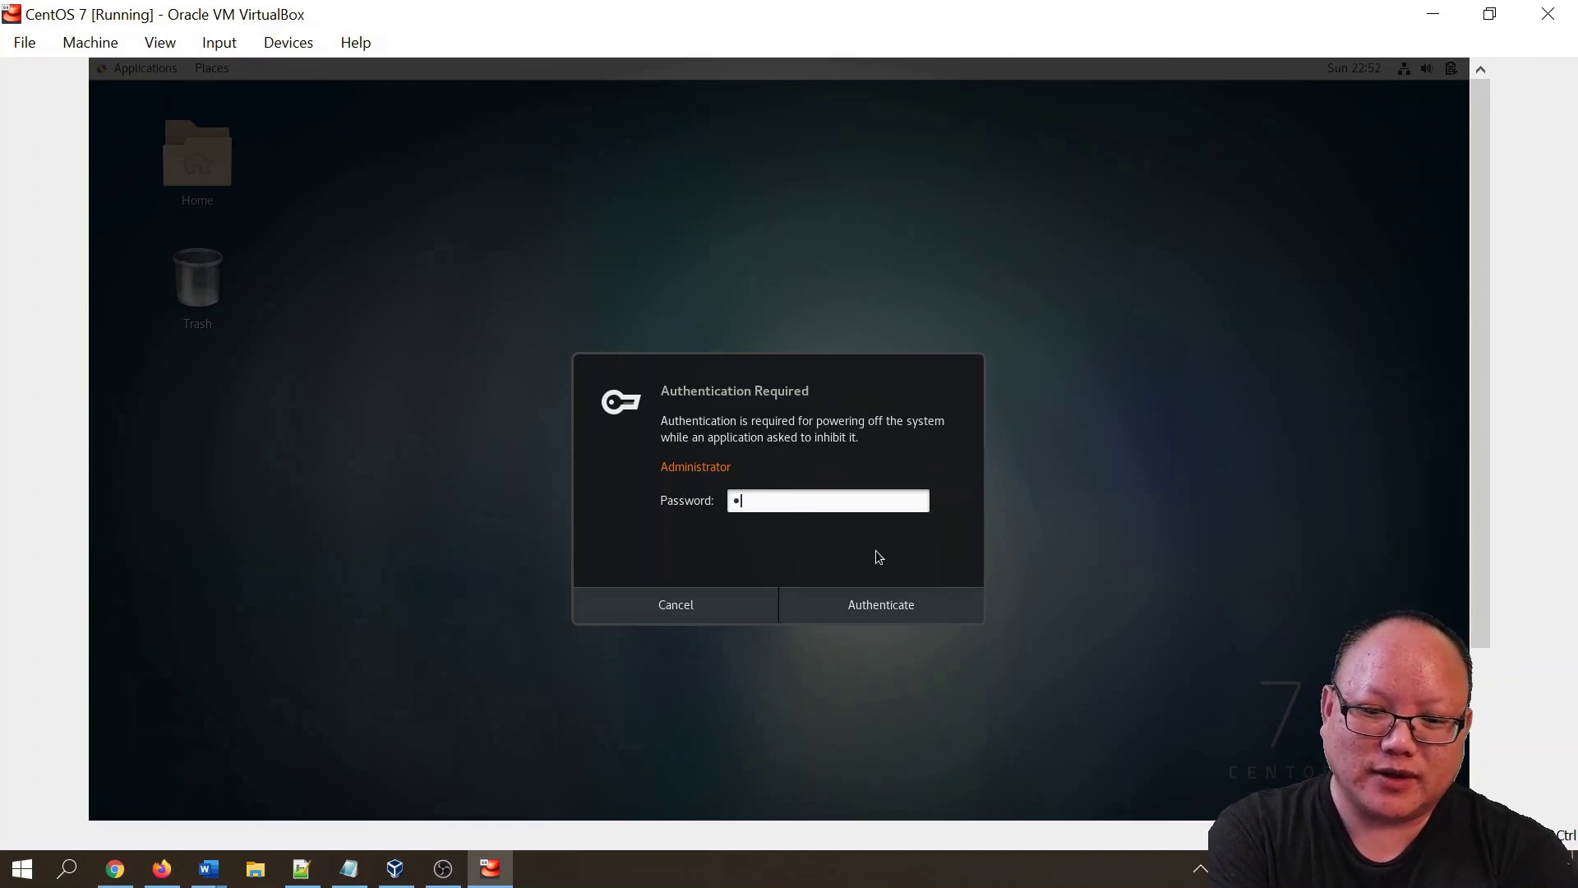
text(•)
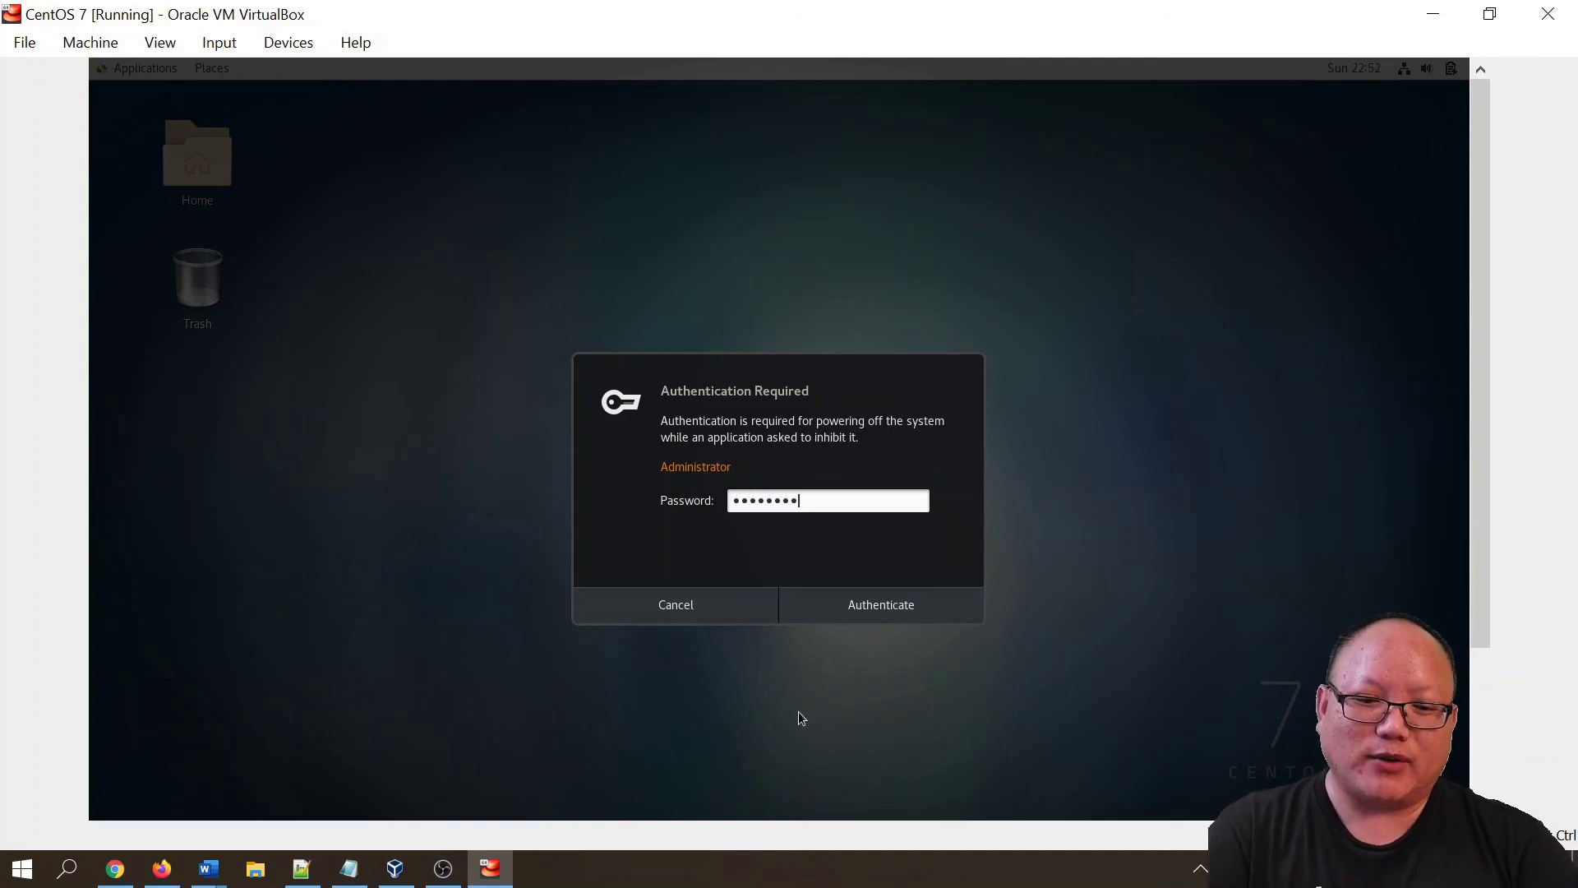
click(865, 608)
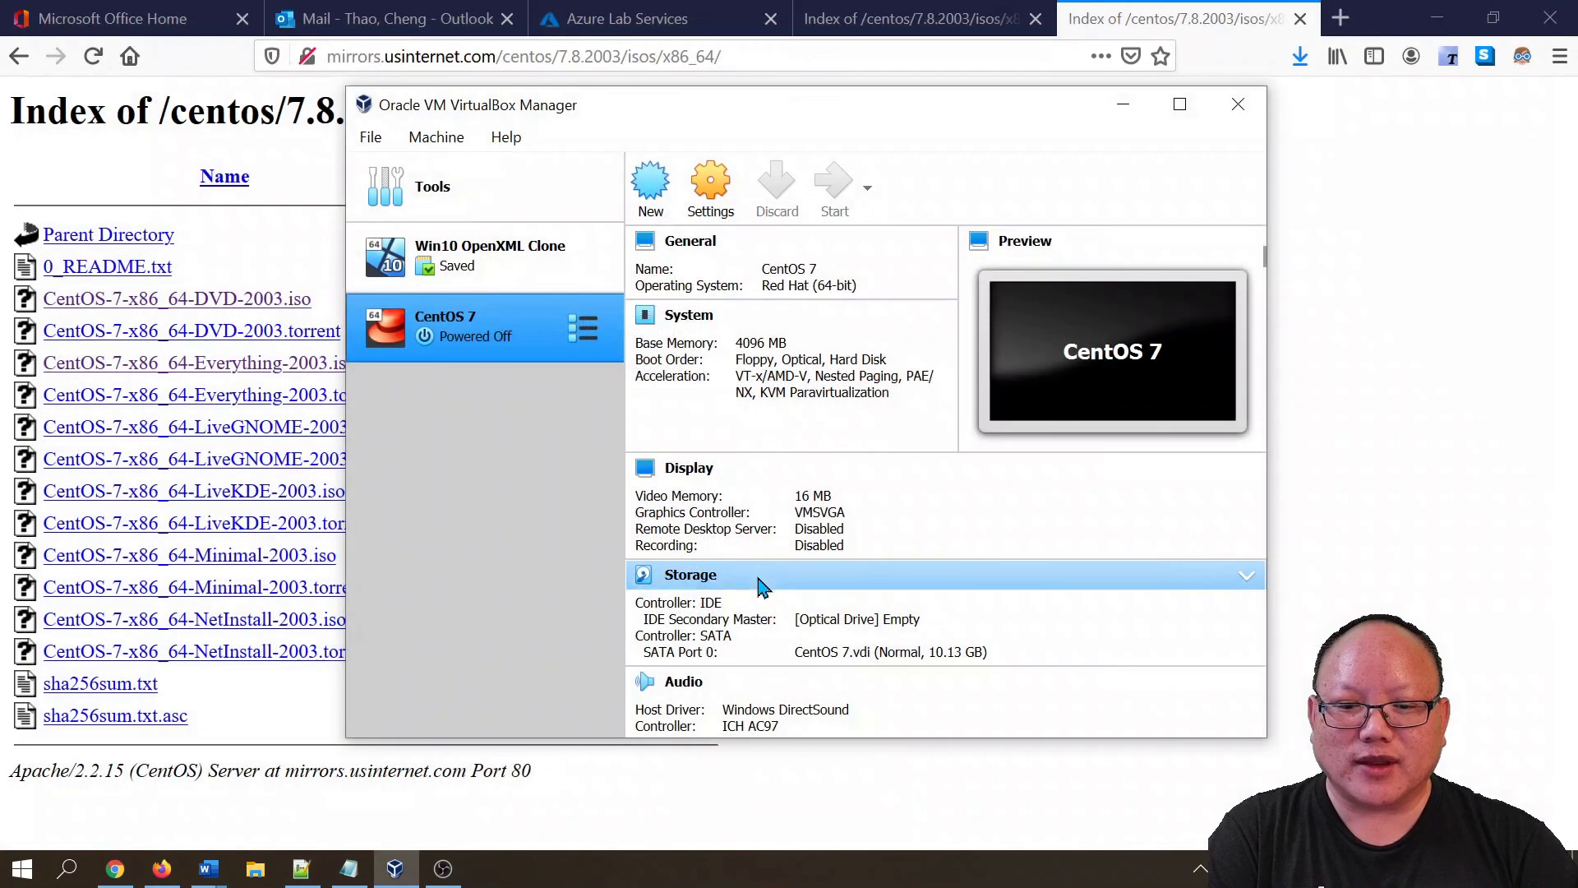
drag(802, 111, 891, 135)
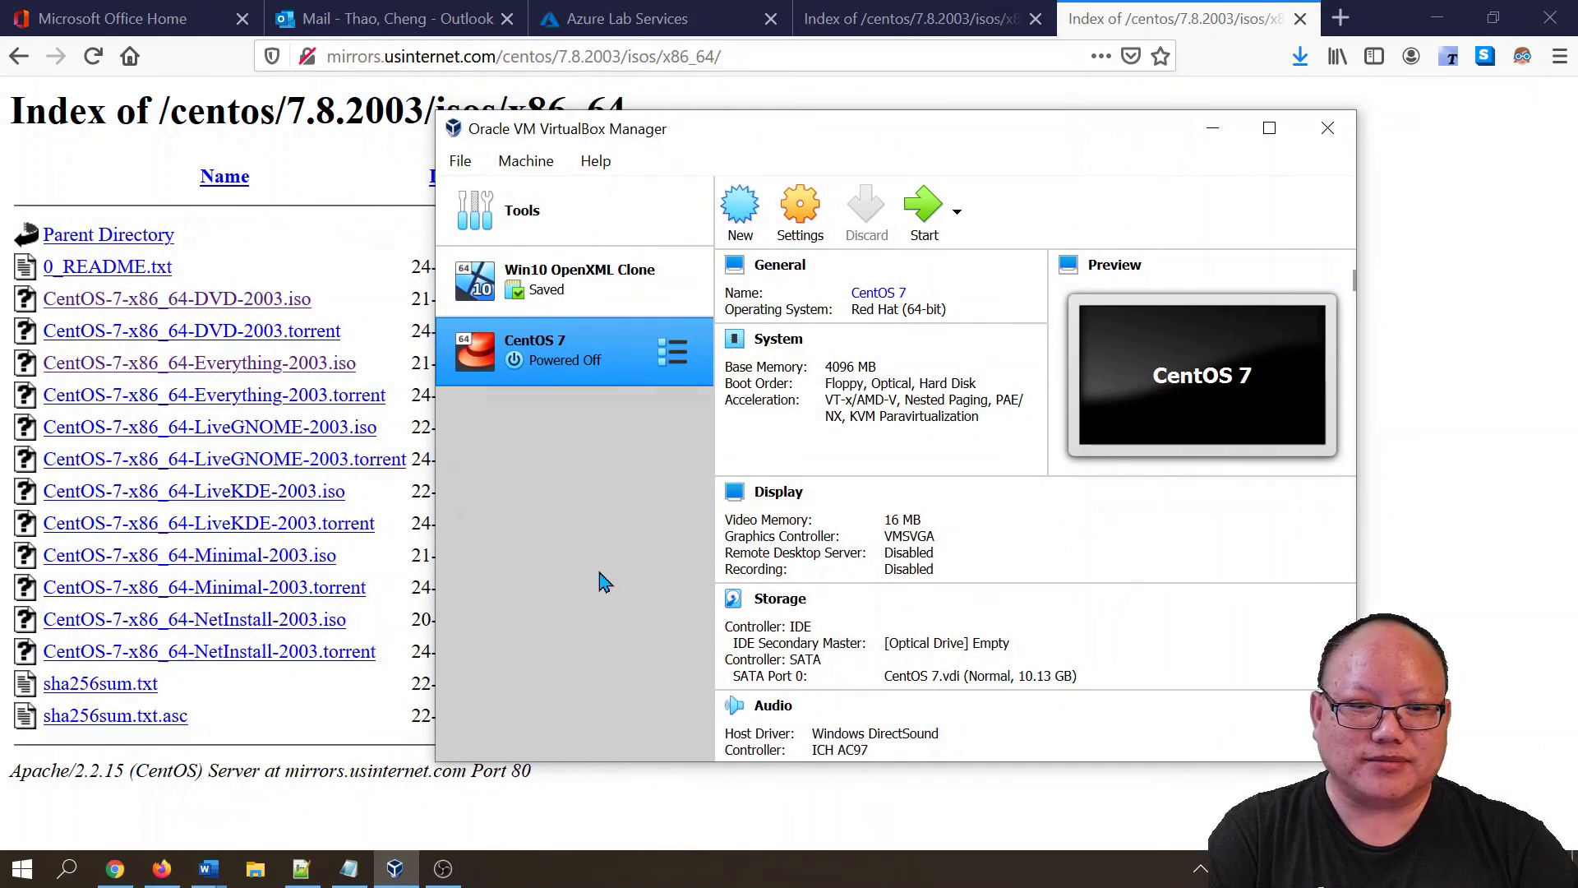